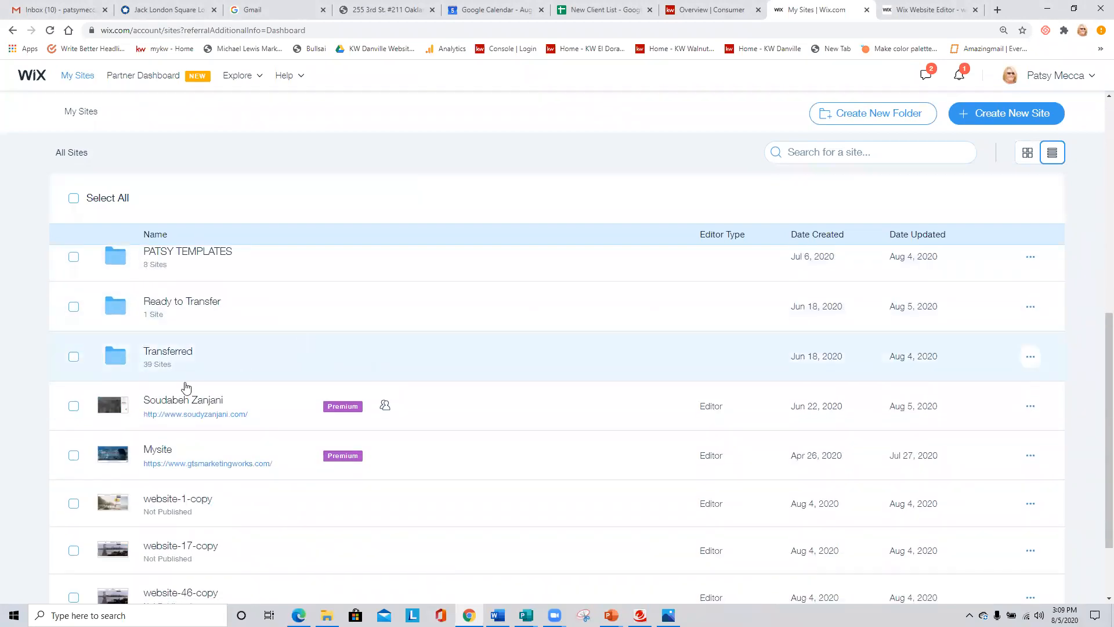
- Open the dashboard of the first site in the Transferred folder
click(172, 350)
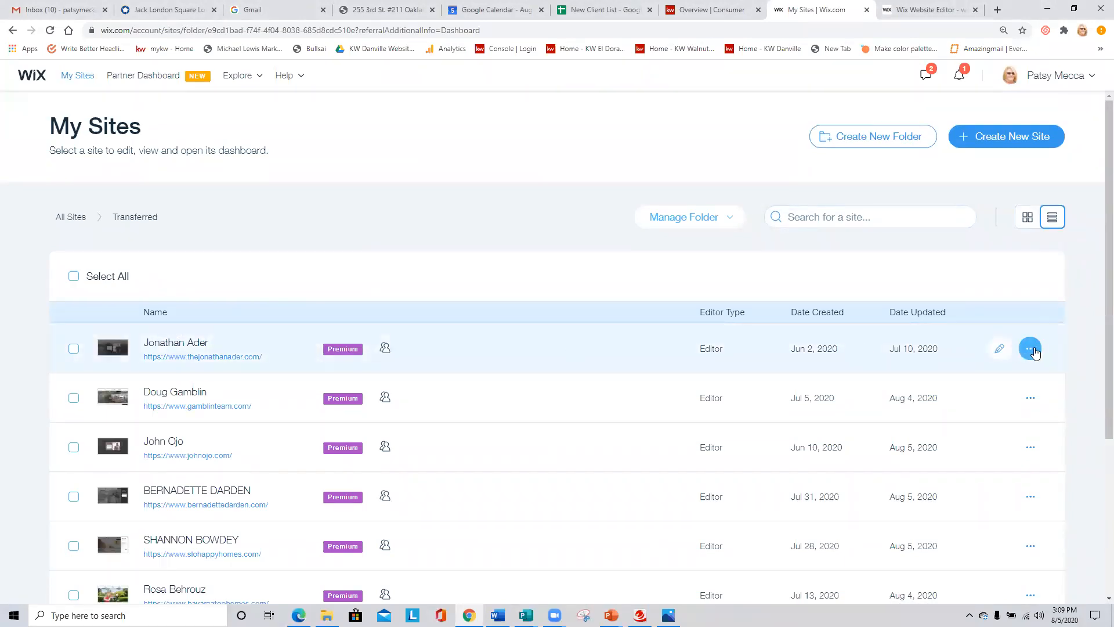
click(1031, 351)
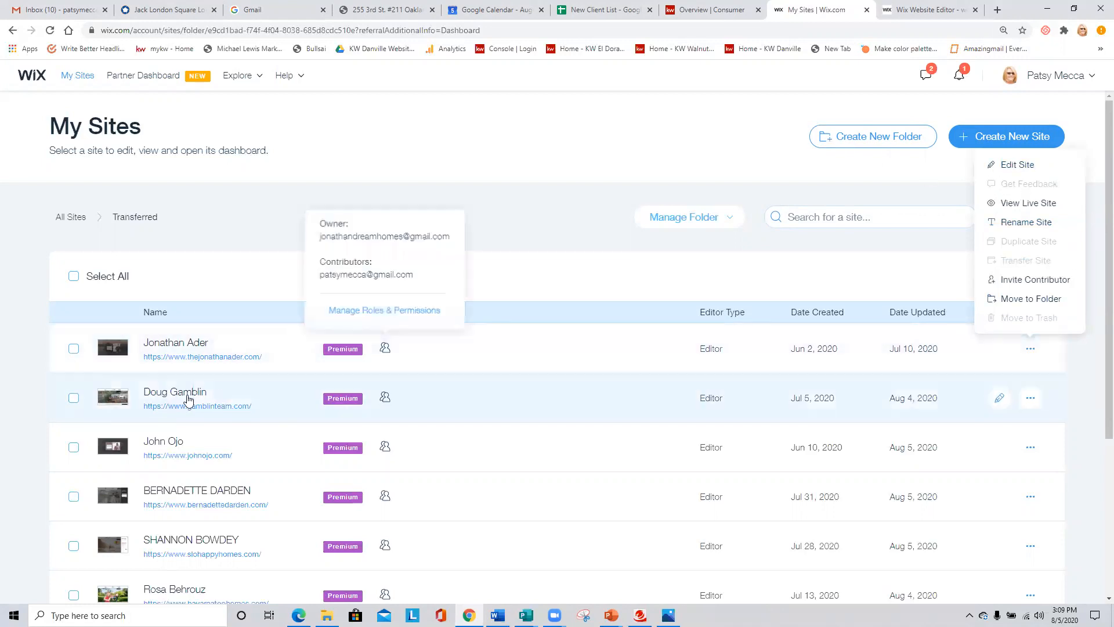
click(184, 347)
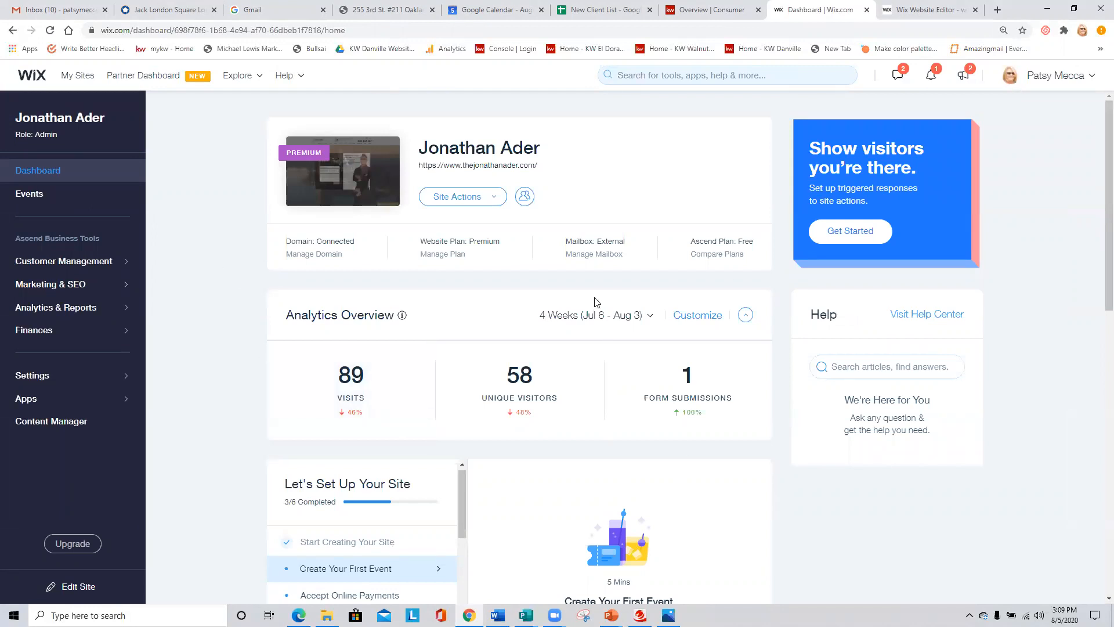
- Launch the site in the website editor, and return to its dashboard
click(497, 199)
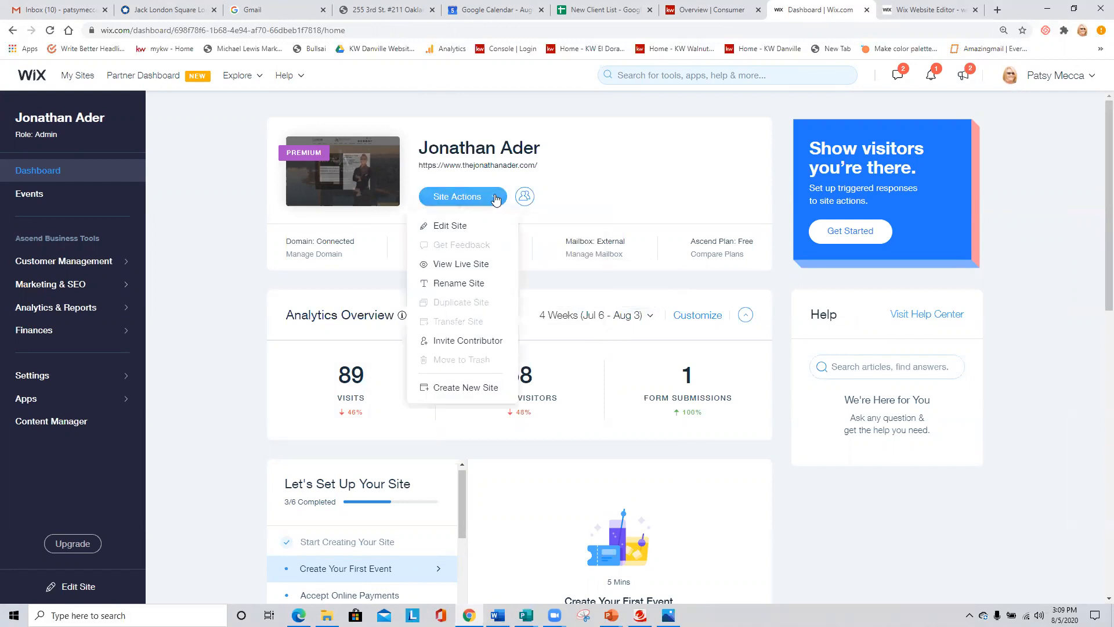
click(460, 228)
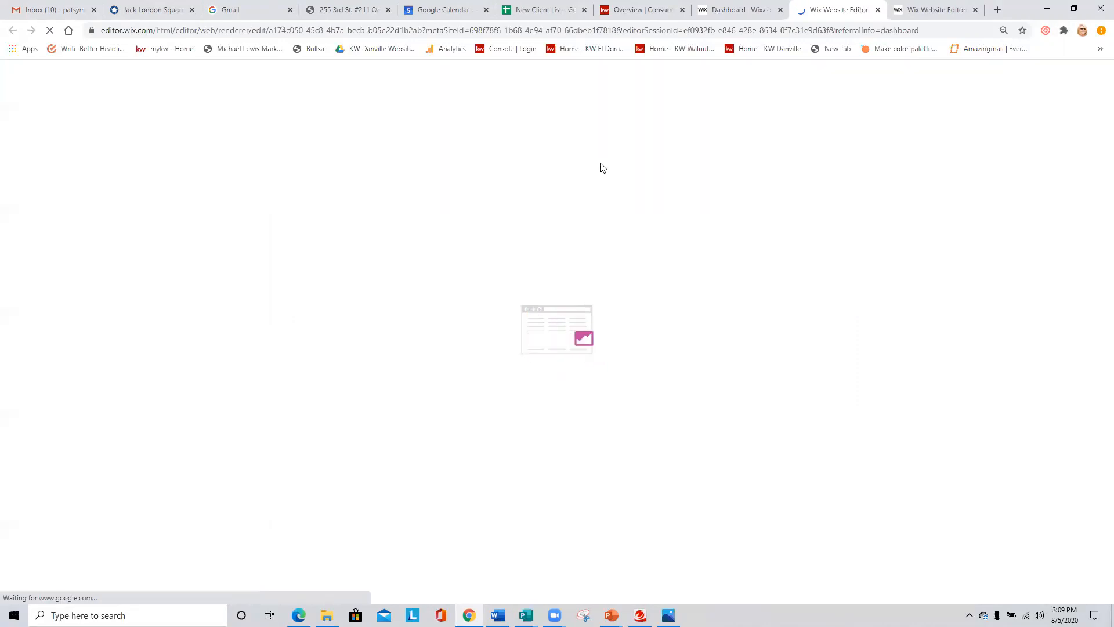
click(733, 10)
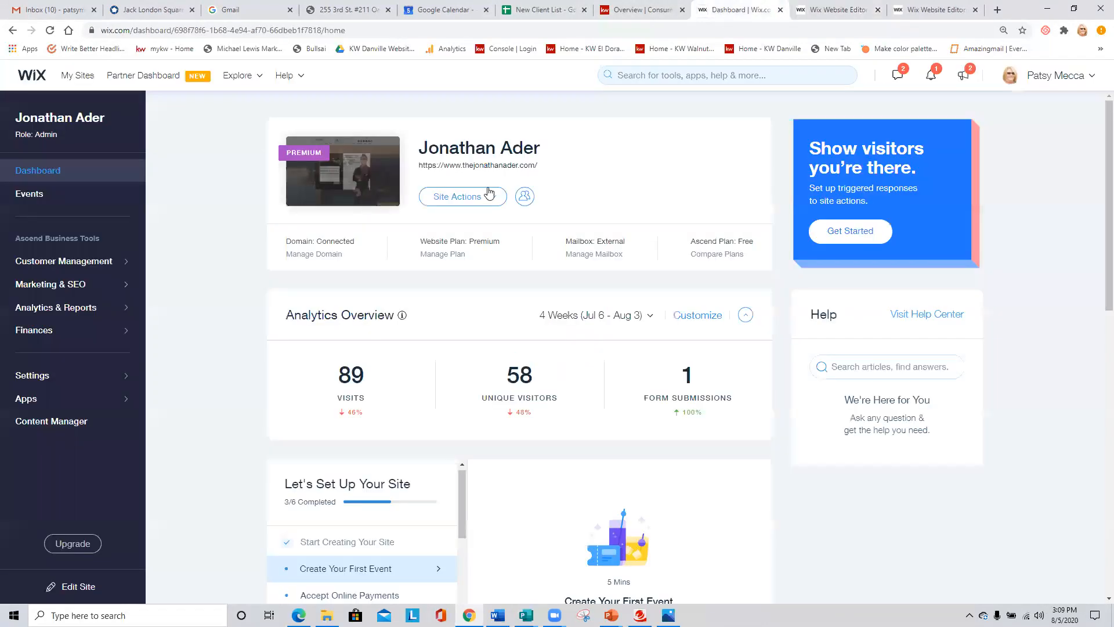
- Check the domain and plan details, and set the Analytics Overview period to 7 Days
mouse_move(308, 255)
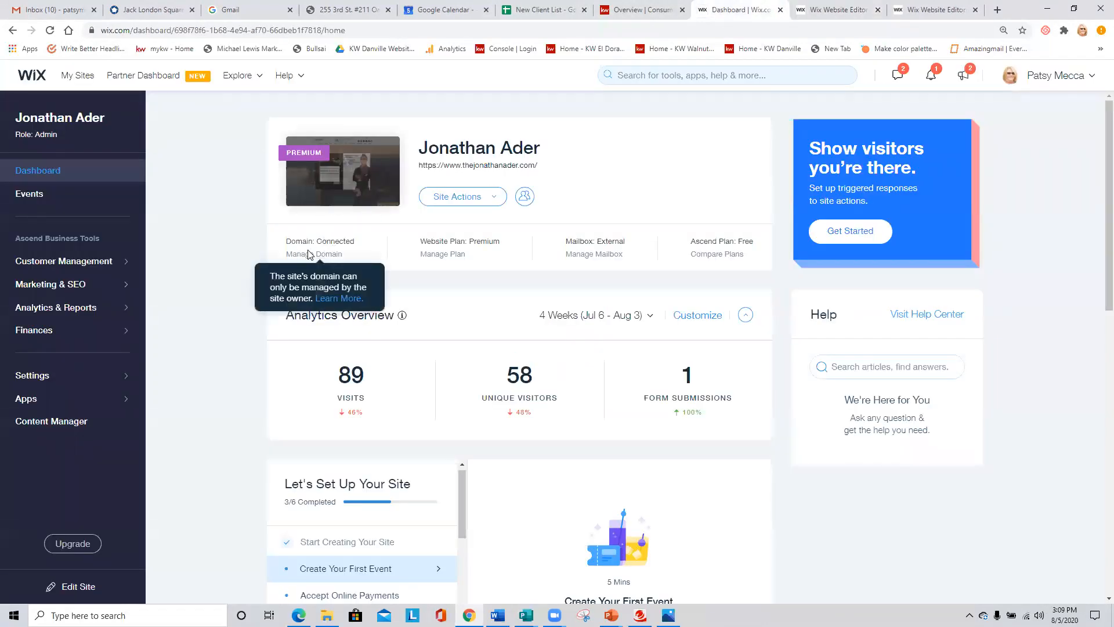
mouse_move(433, 261)
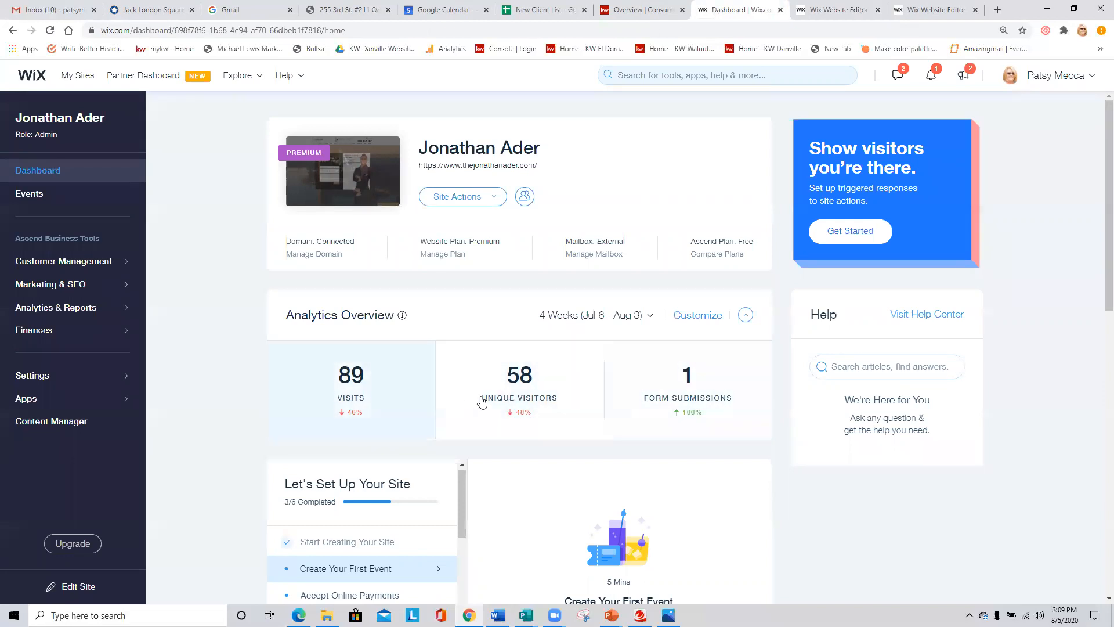
scroll(434, 398, down, 2)
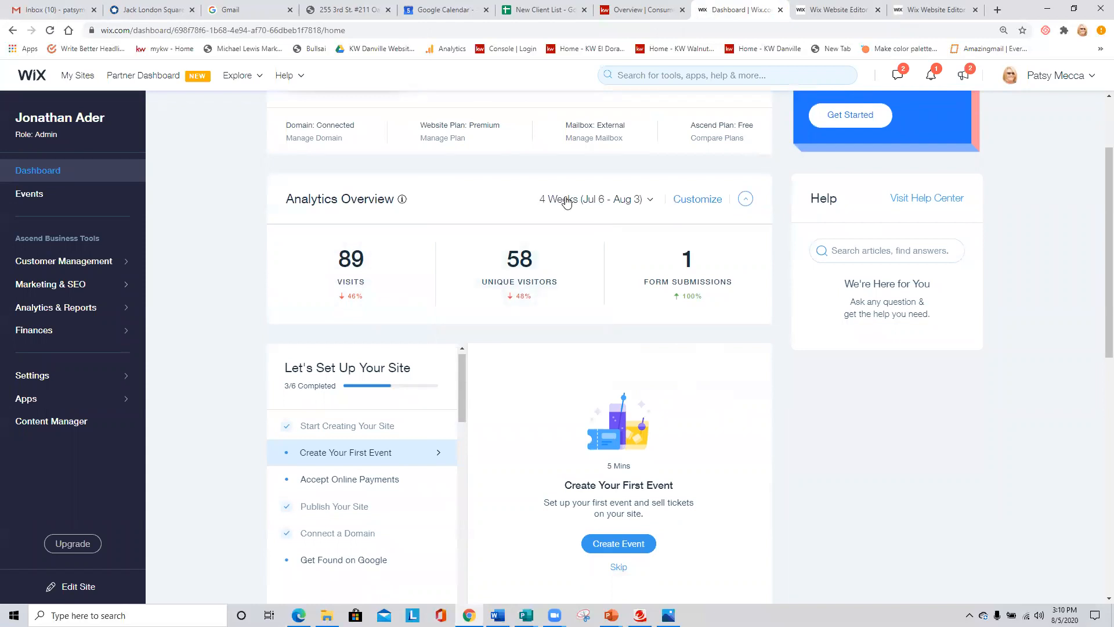
click(651, 201)
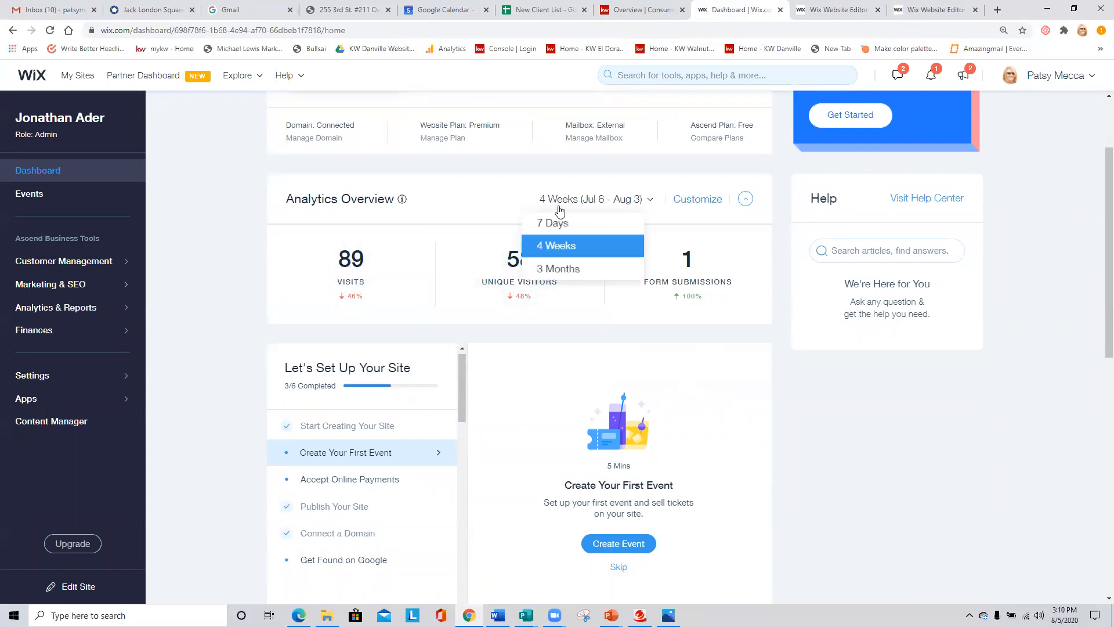
click(555, 223)
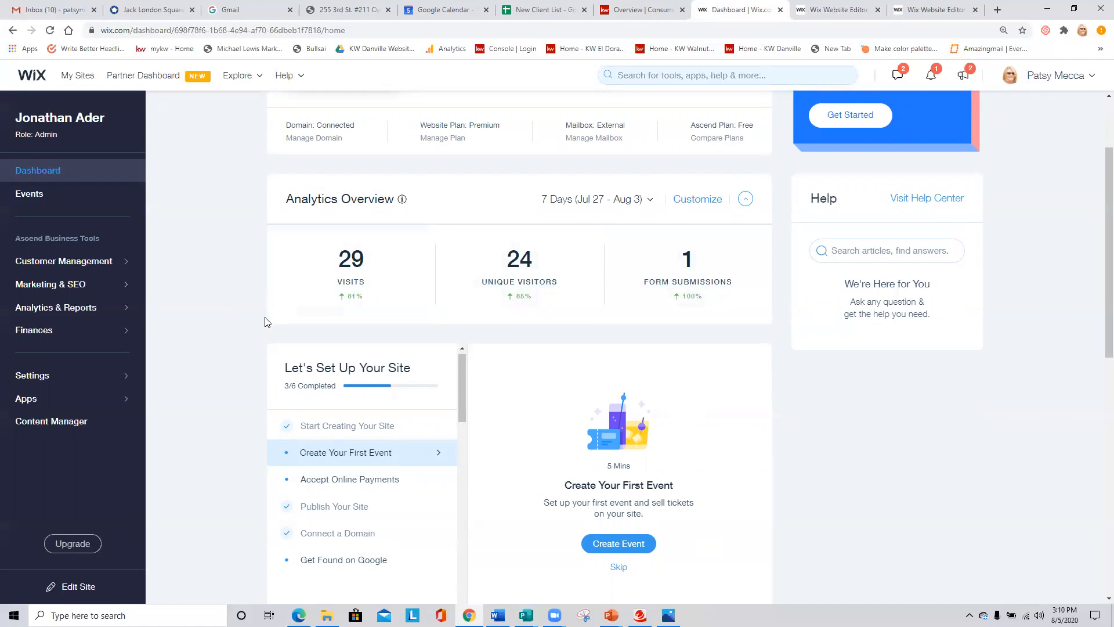
scroll(265, 322, down, 2)
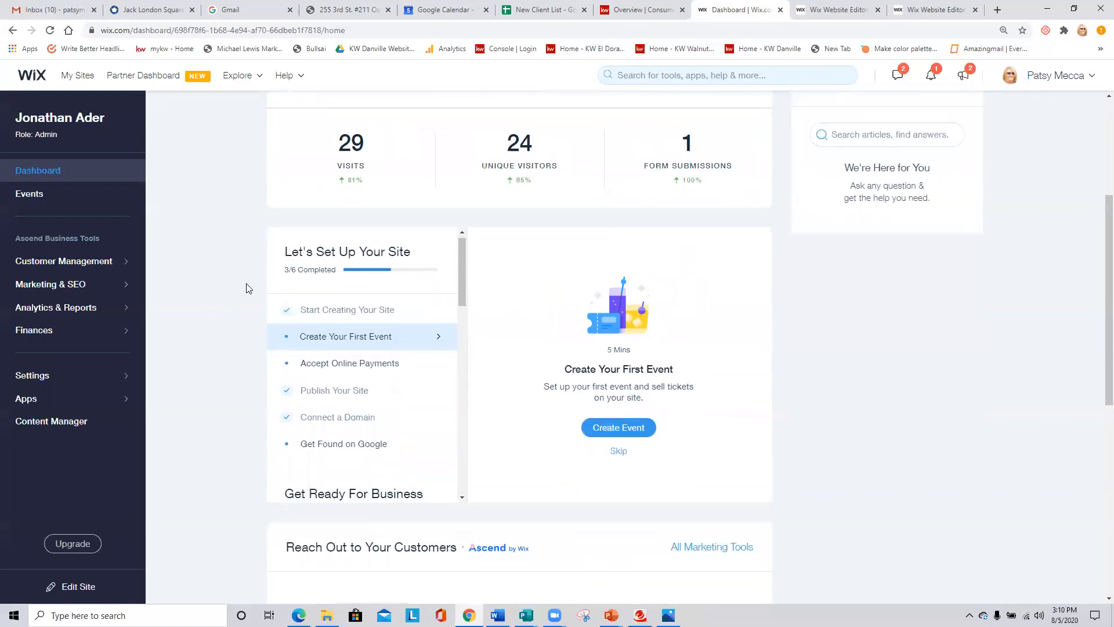
scroll(232, 311, up, 2)
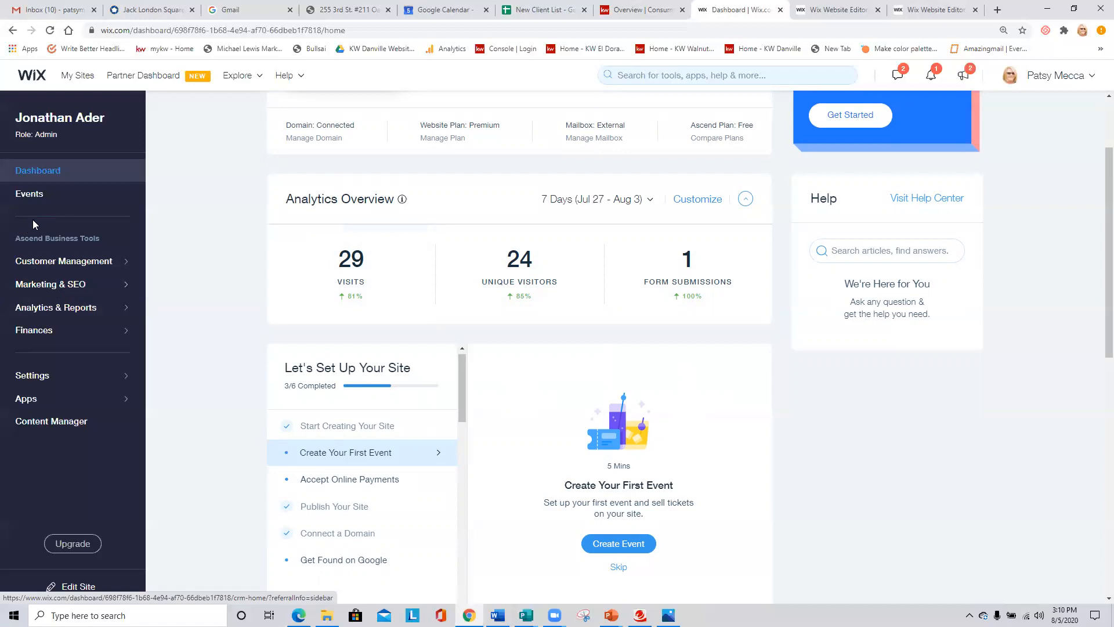
- Open Marketing & SEO and look through the Marketing Home offerings, including email campaigns, automated emails and social posts
click(74, 290)
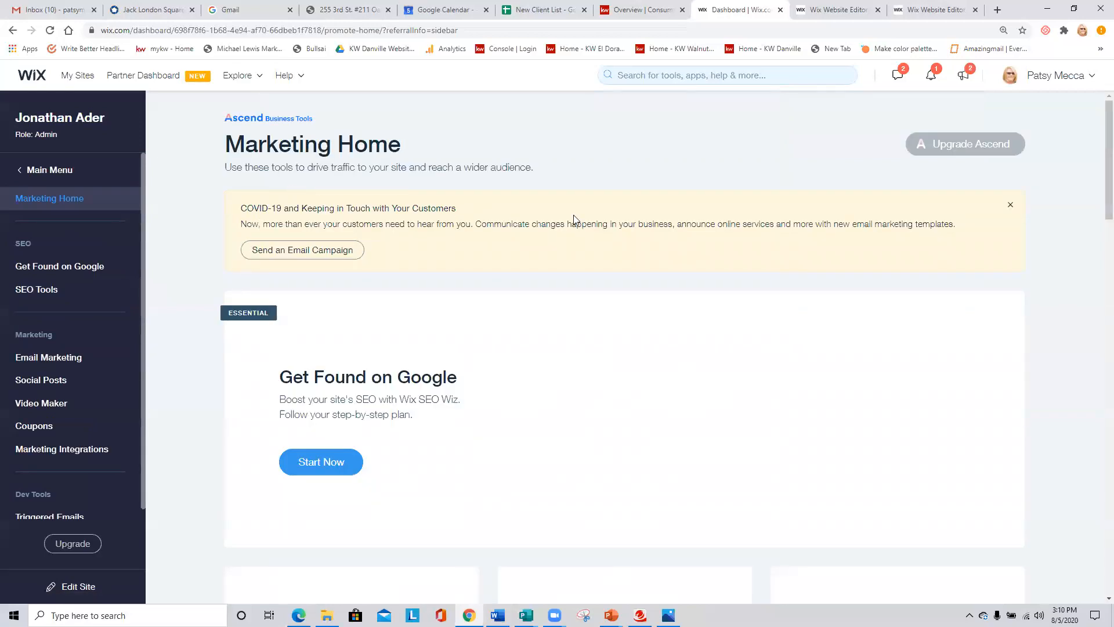
scroll(573, 219, down, 4)
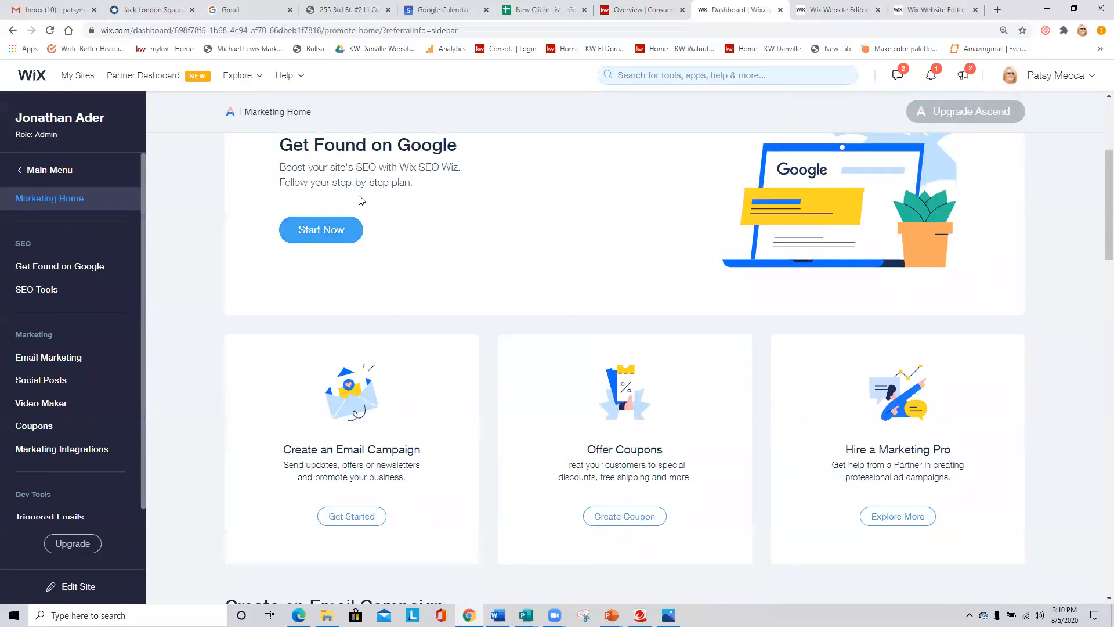
scroll(448, 219, down, 9)
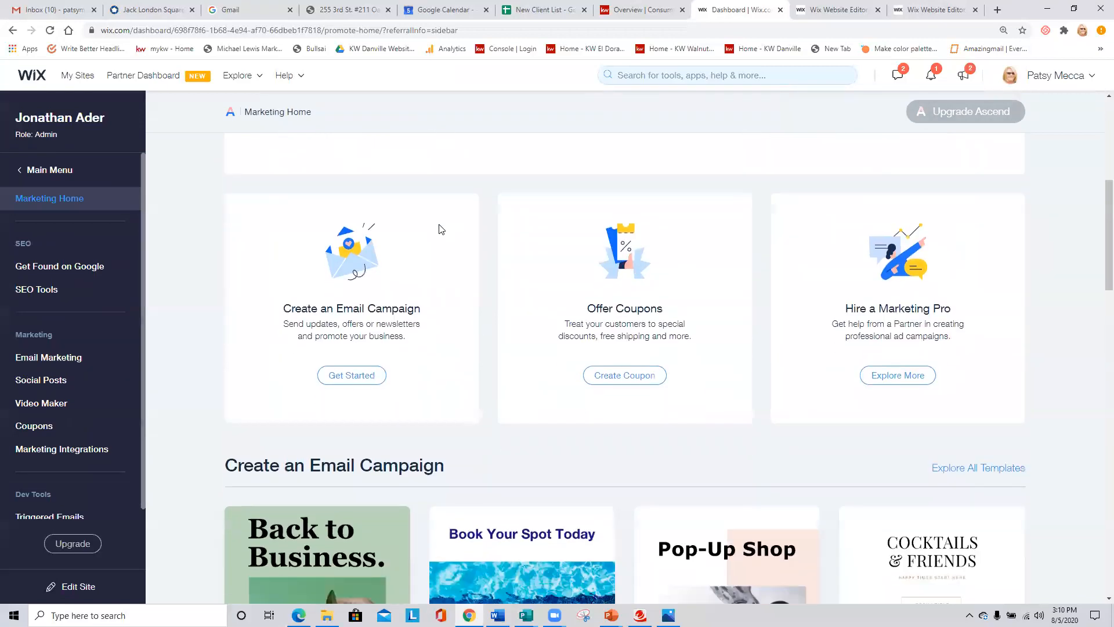
scroll(341, 339, down, 7)
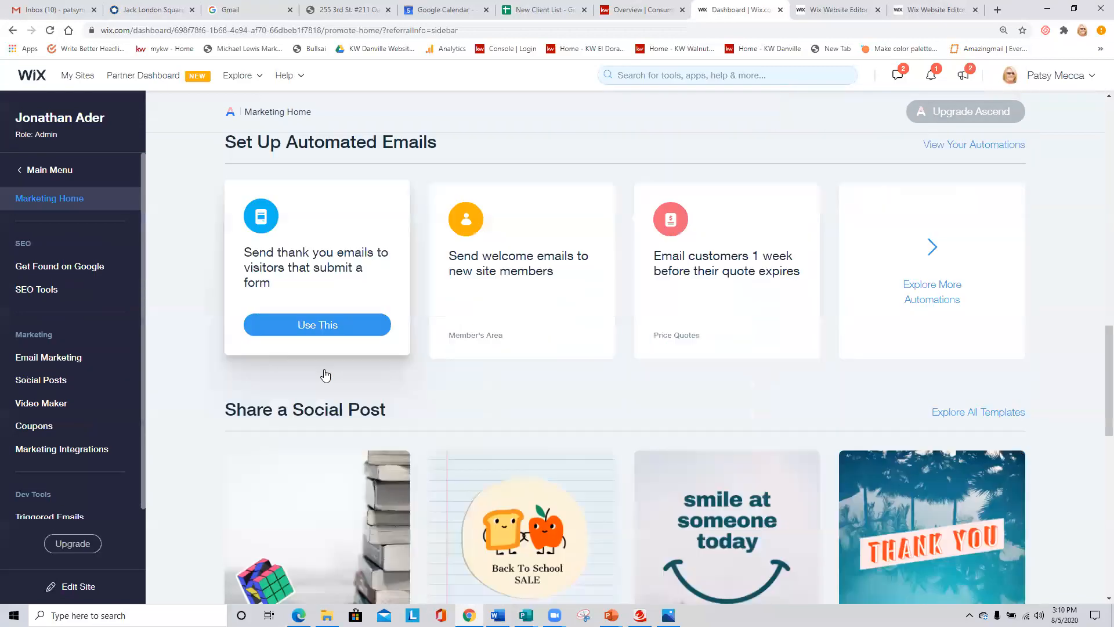
scroll(313, 407, up, 6)
scroll(286, 371, up, 15)
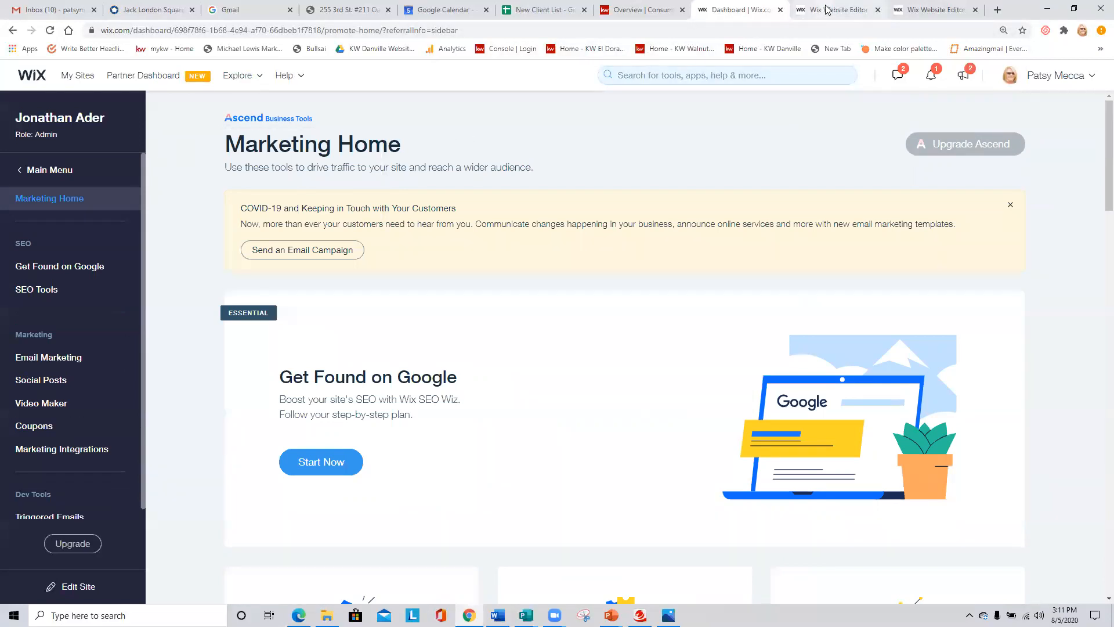
- Switch to the open site editor and look over its Site, Settings and Tools options
click(807, 8)
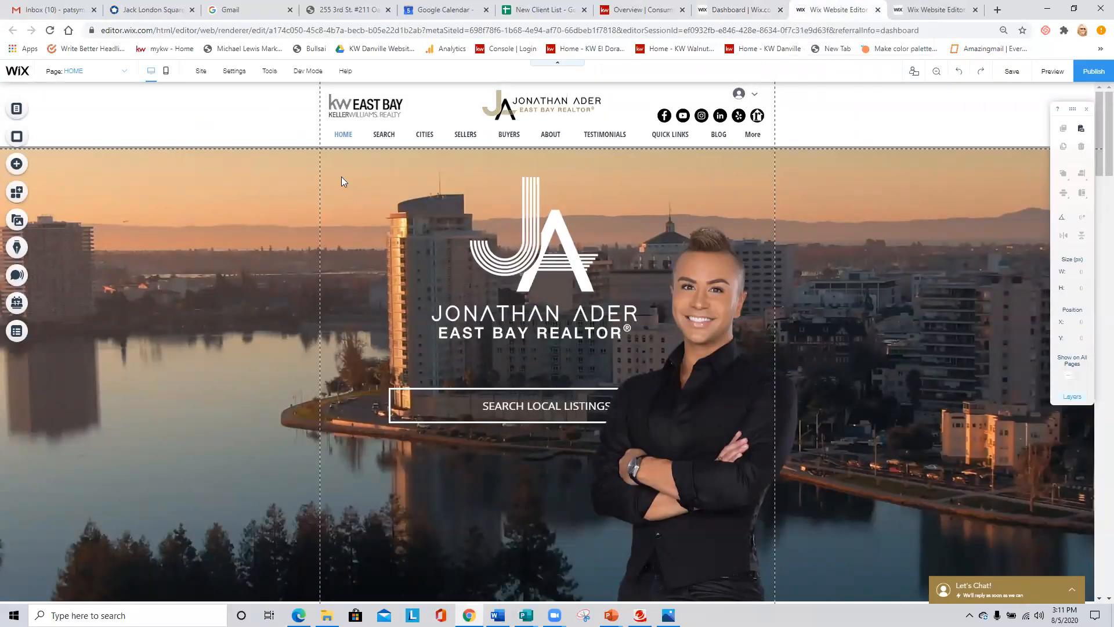
mouse_move(235, 77)
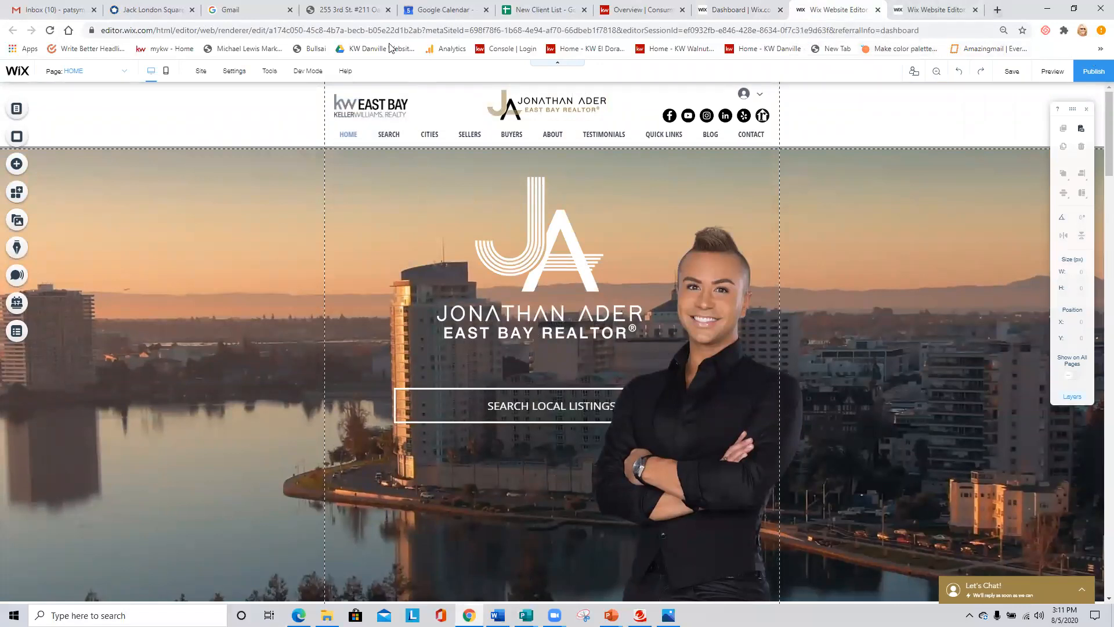
mouse_move(199, 73)
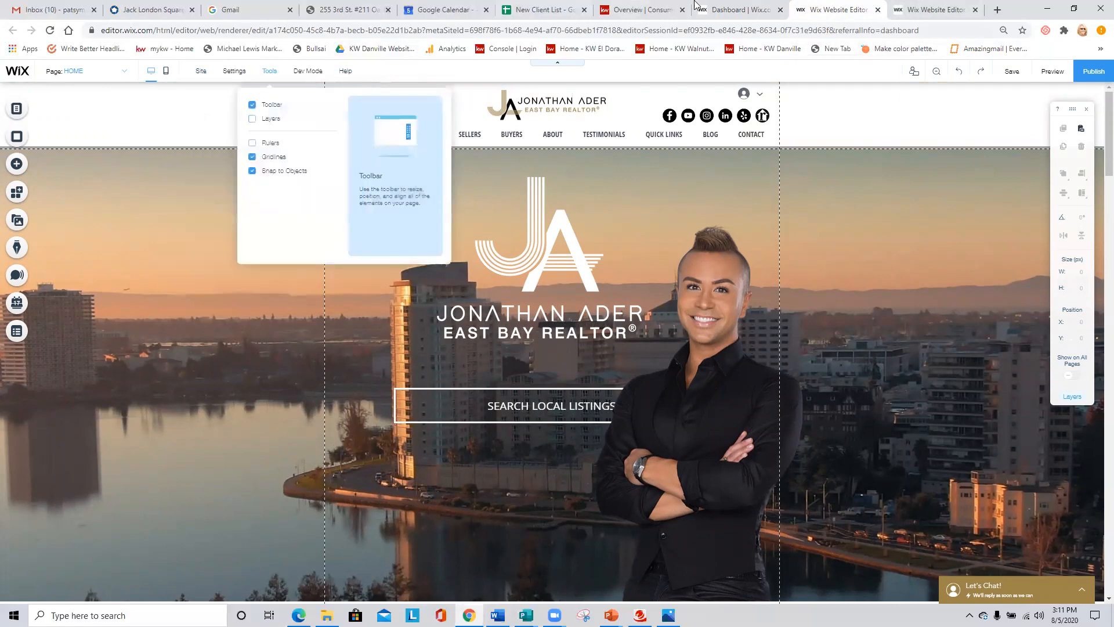
- Switch back from the editor to the site's dashboard home page
click(744, 10)
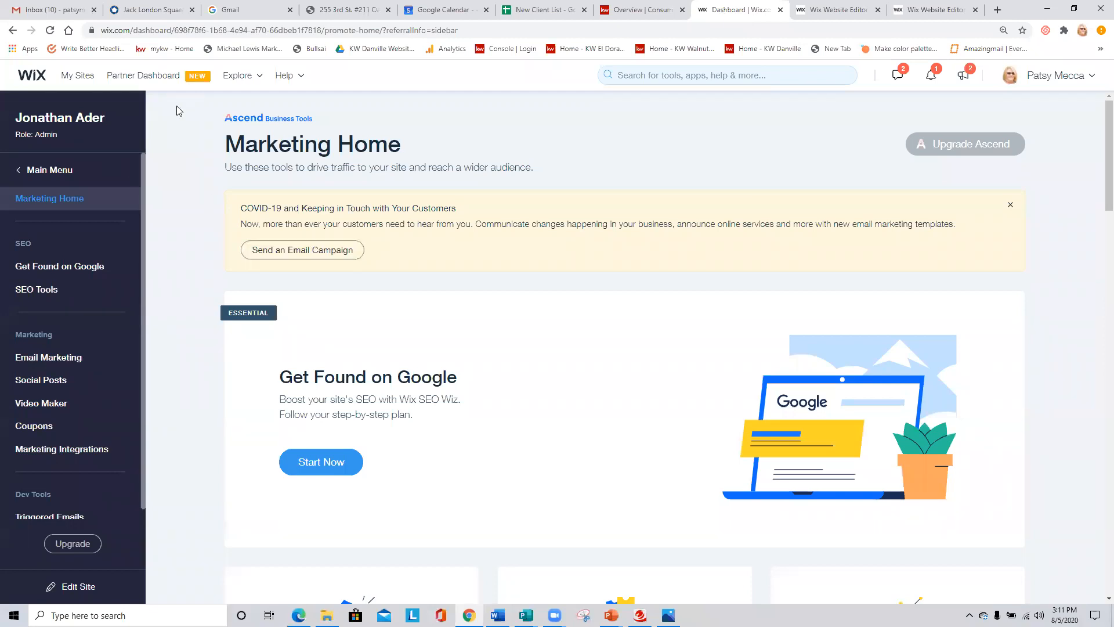
click(39, 170)
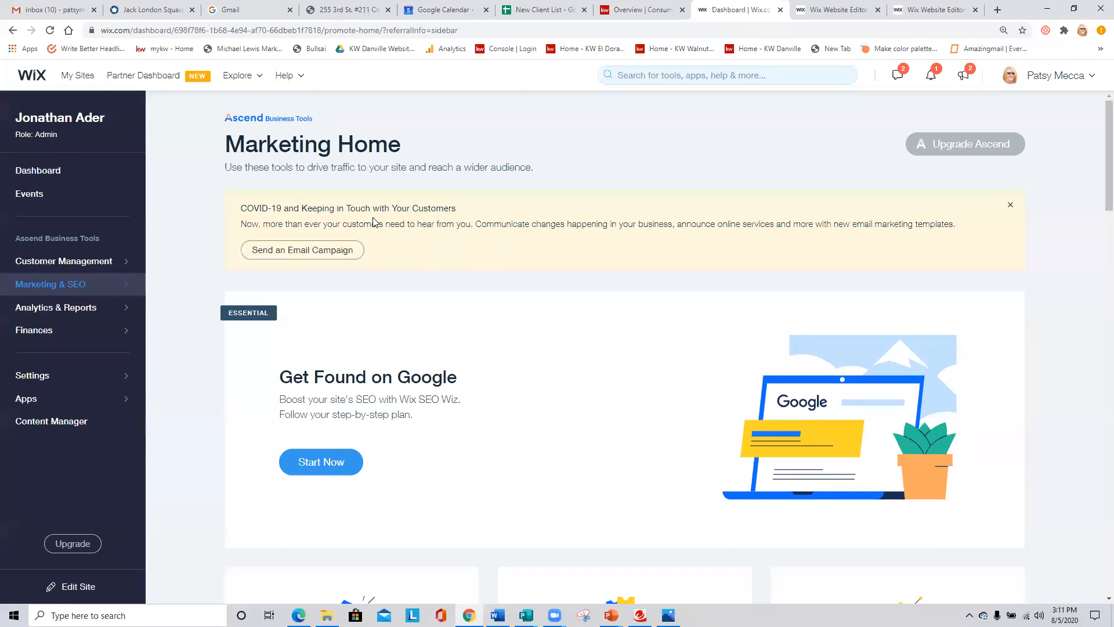
click(35, 172)
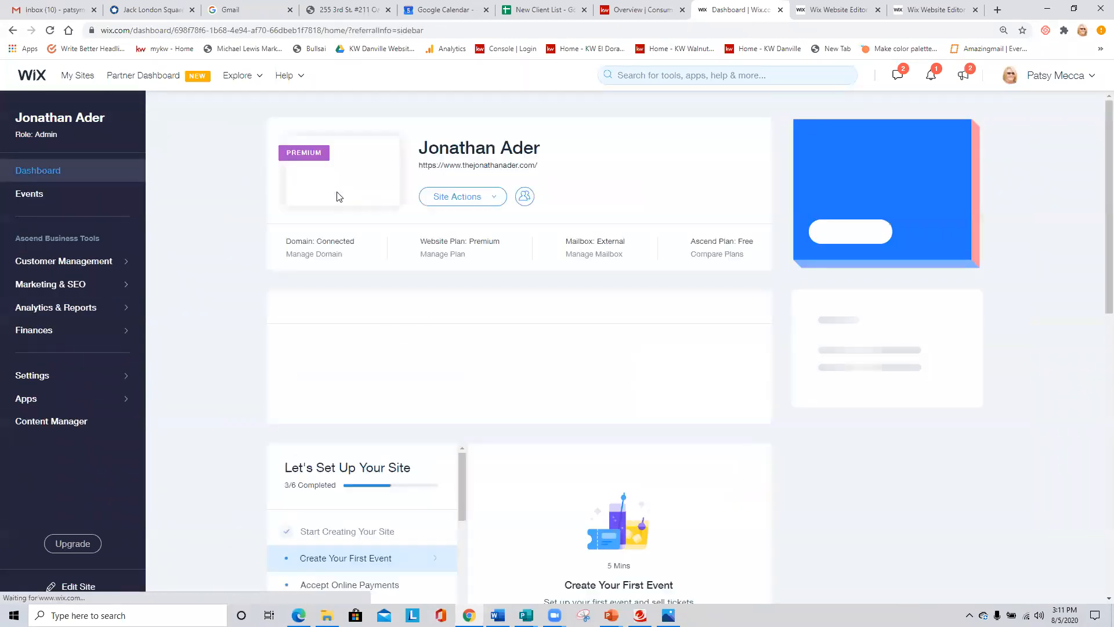
- View the live site and dismiss its contact form popup
click(481, 197)
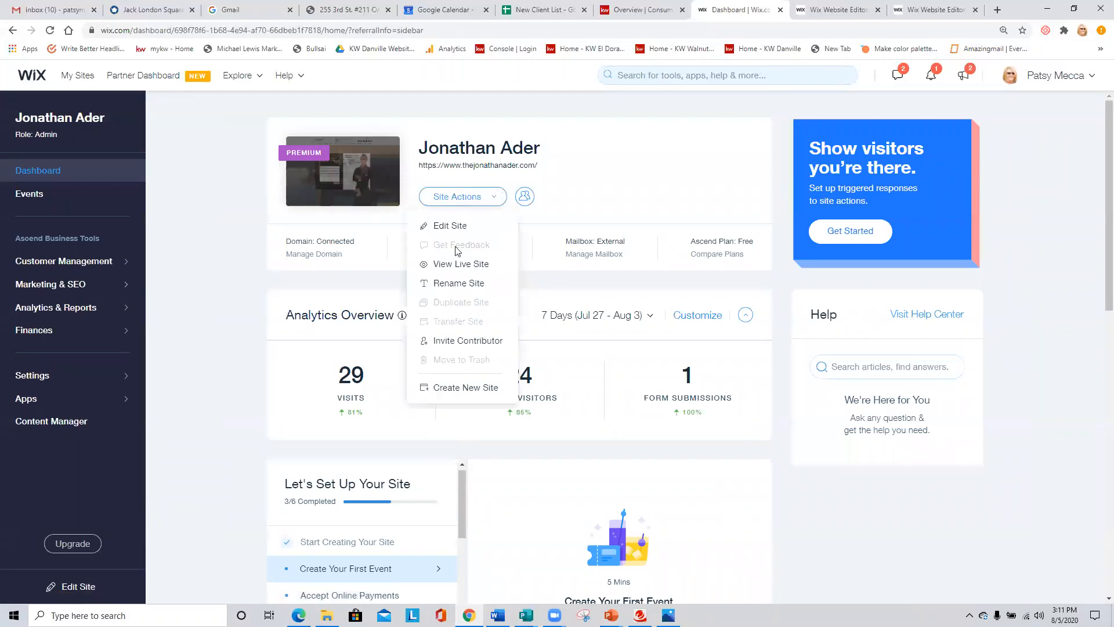
click(461, 265)
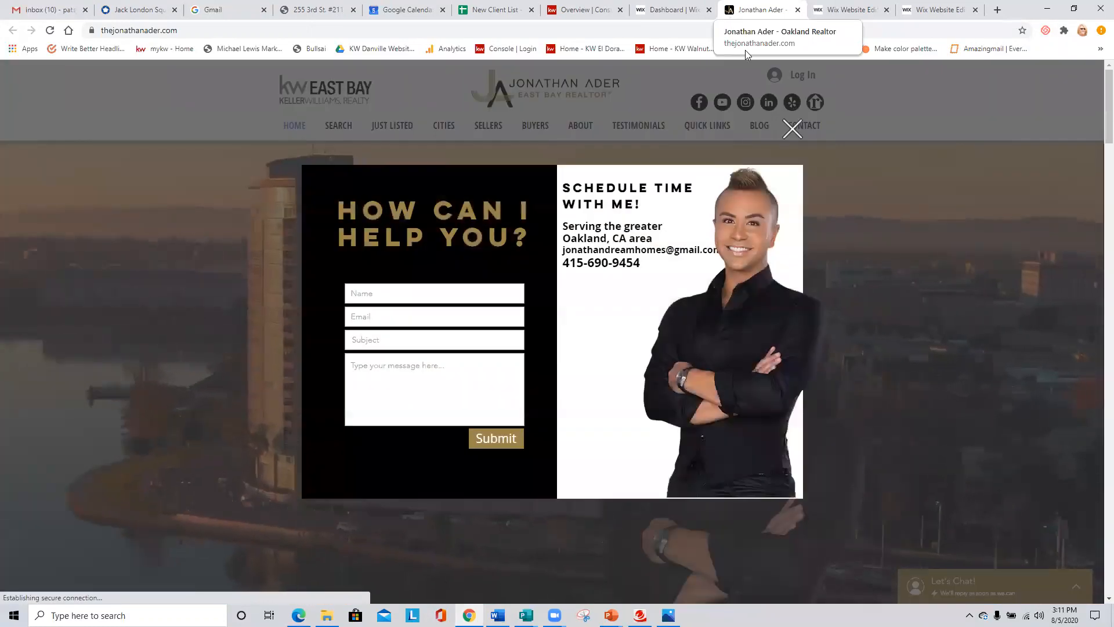
click(775, 153)
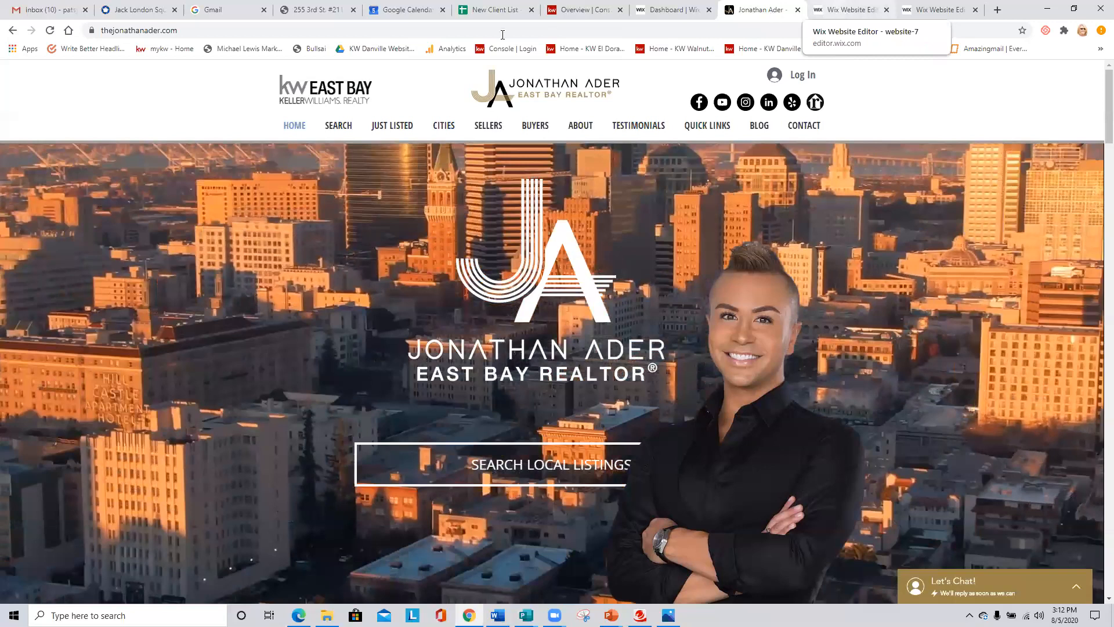
- Open Business Info in the site editor and review the contact, basic info, favicon, location and regional sections
click(852, 10)
mouse_move(231, 73)
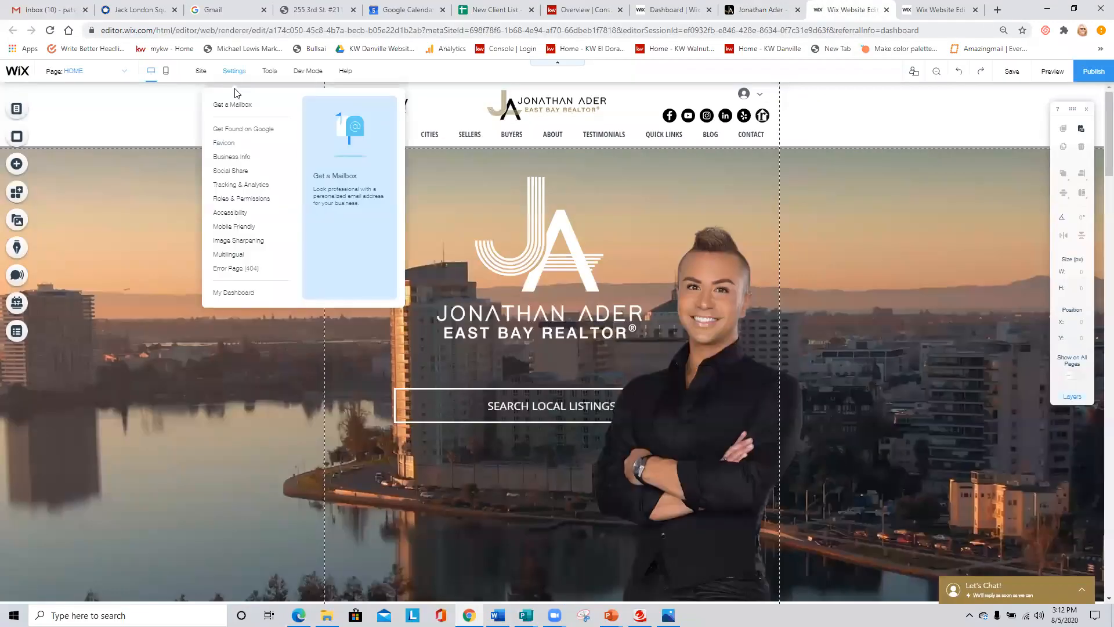
click(230, 157)
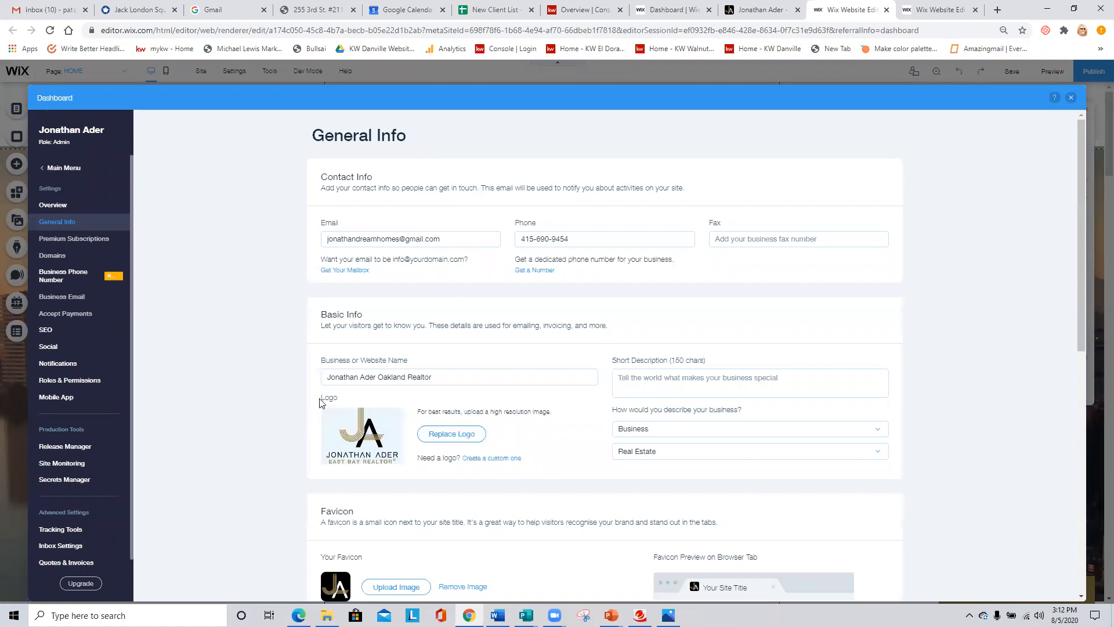
scroll(265, 376, down, 2)
scroll(249, 293, down, 4)
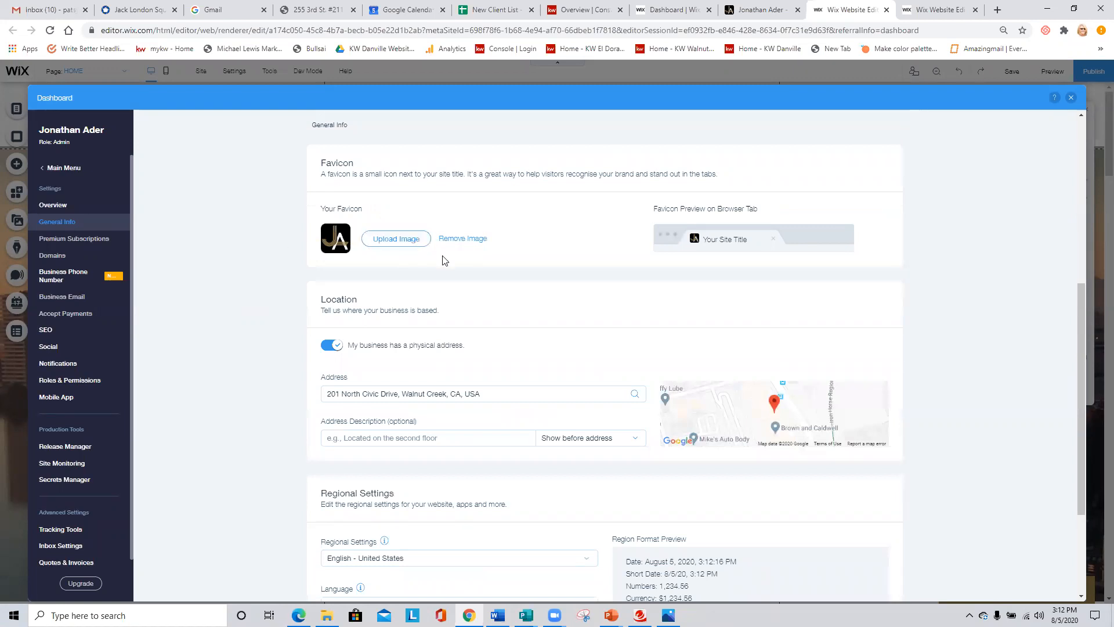
scroll(454, 266, down, 3)
scroll(499, 320, up, 7)
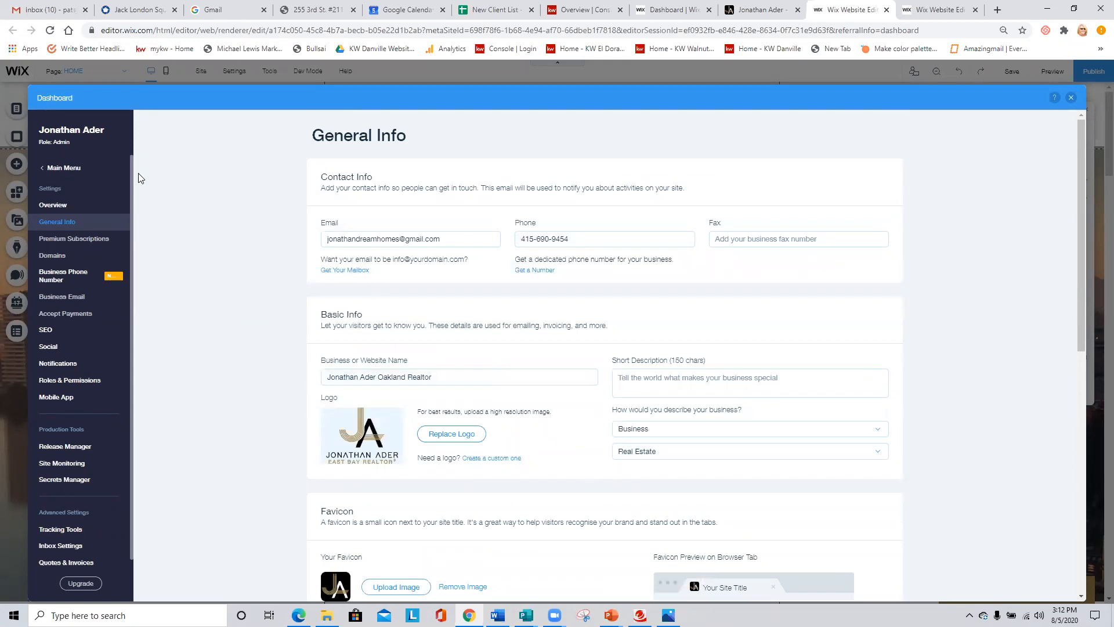
- Leave the General Info settings and open the site's Dashboard overview within the editor
click(63, 170)
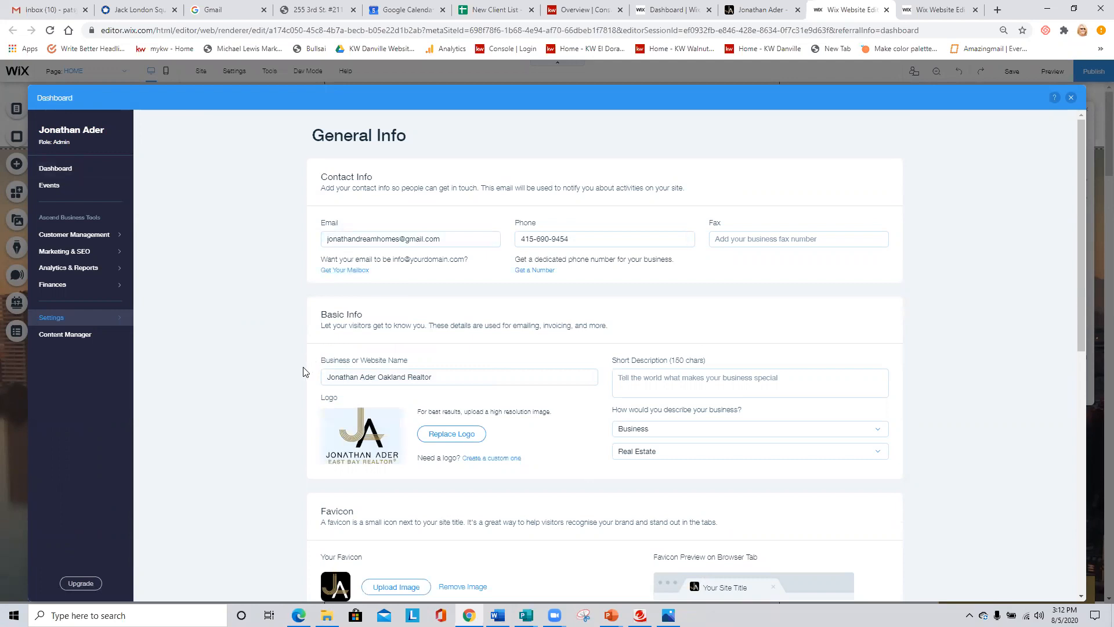
scroll(282, 364, down, 2)
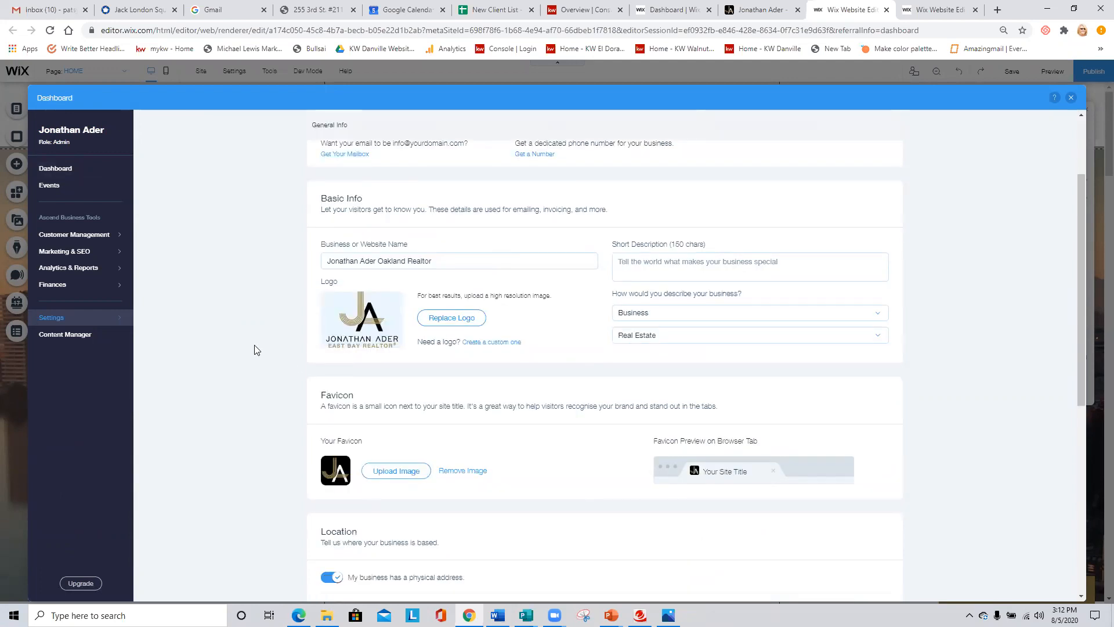
scroll(247, 333, up, 2)
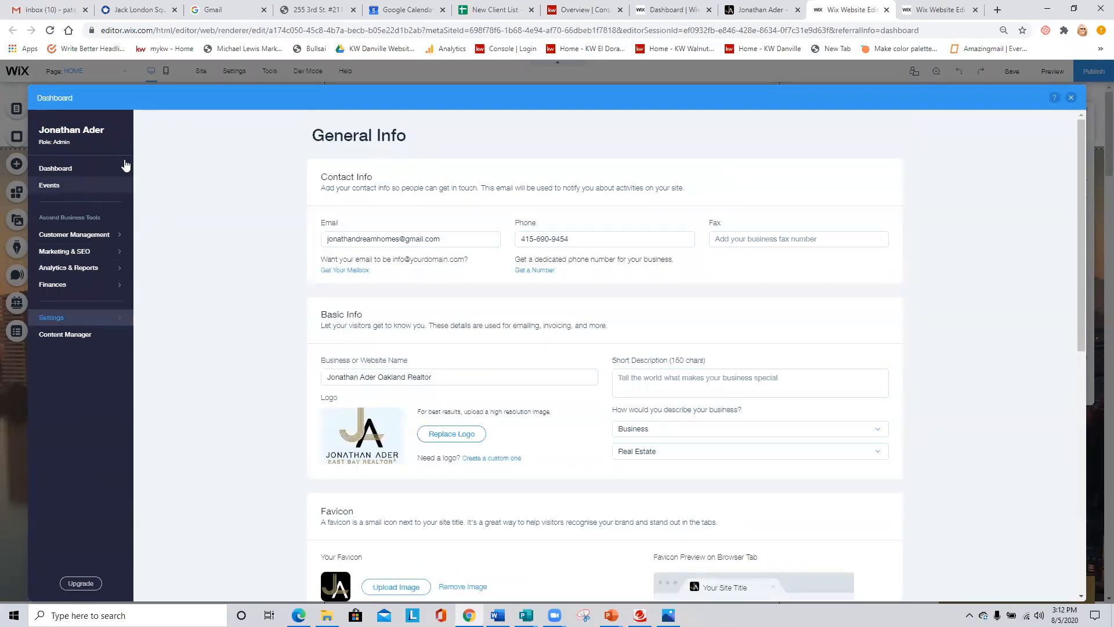
click(60, 169)
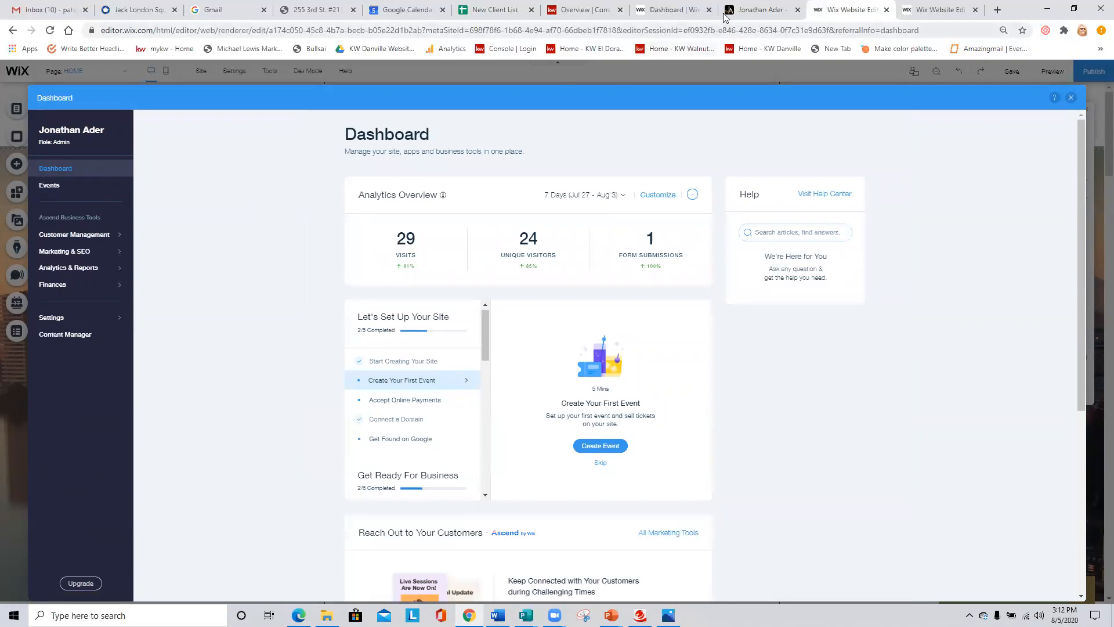
- Switch back to the site's main dashboard and check its inbox messages and the notifications for all sites
click(677, 8)
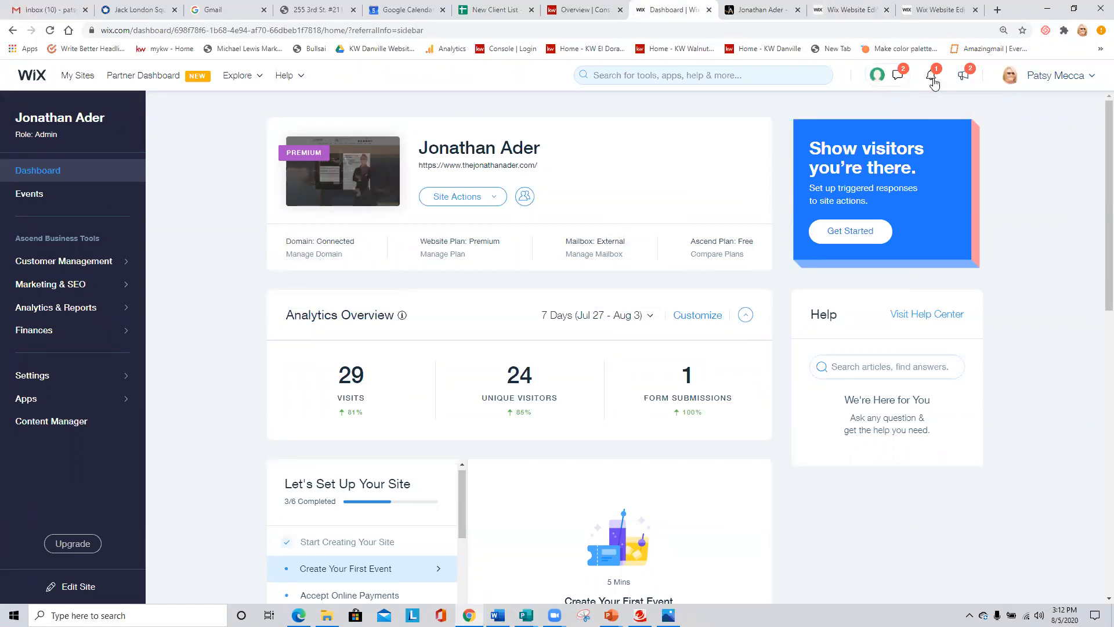
click(899, 80)
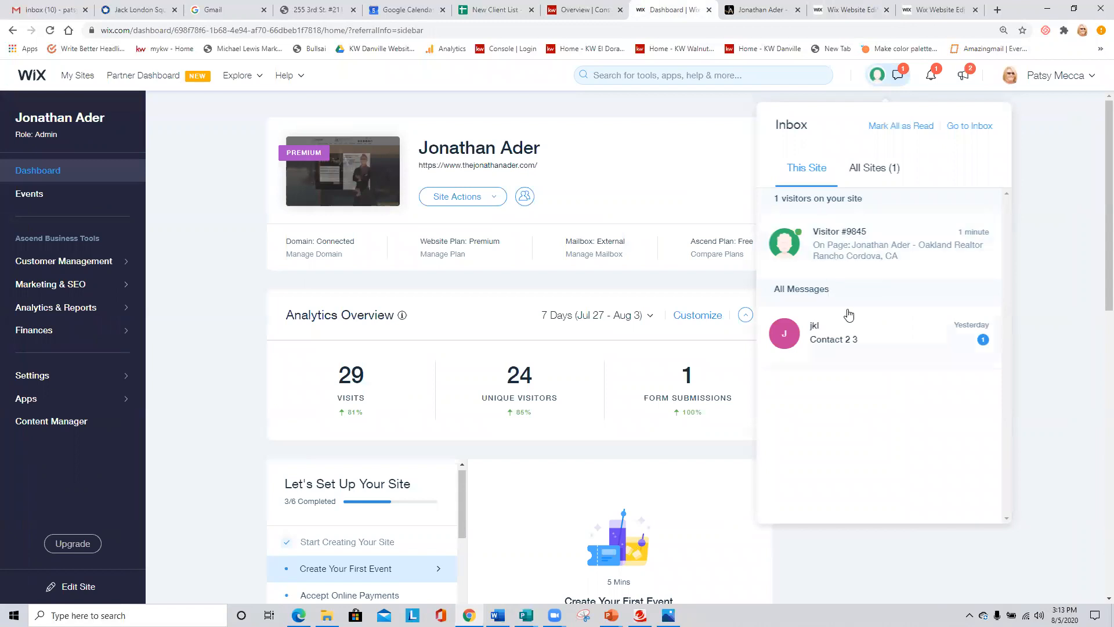
click(932, 79)
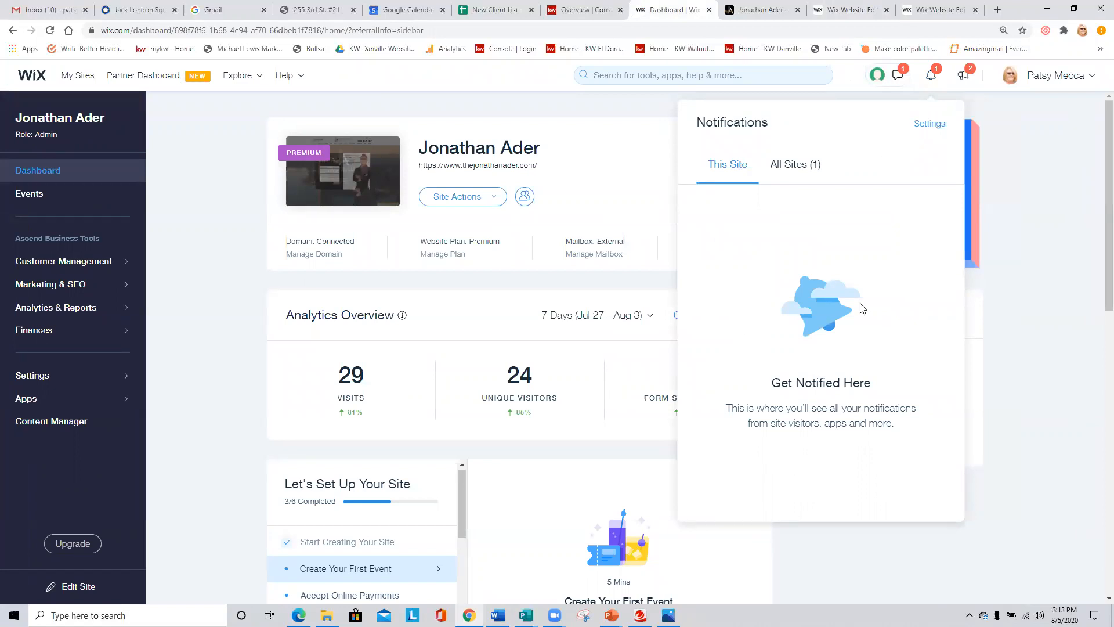
click(787, 166)
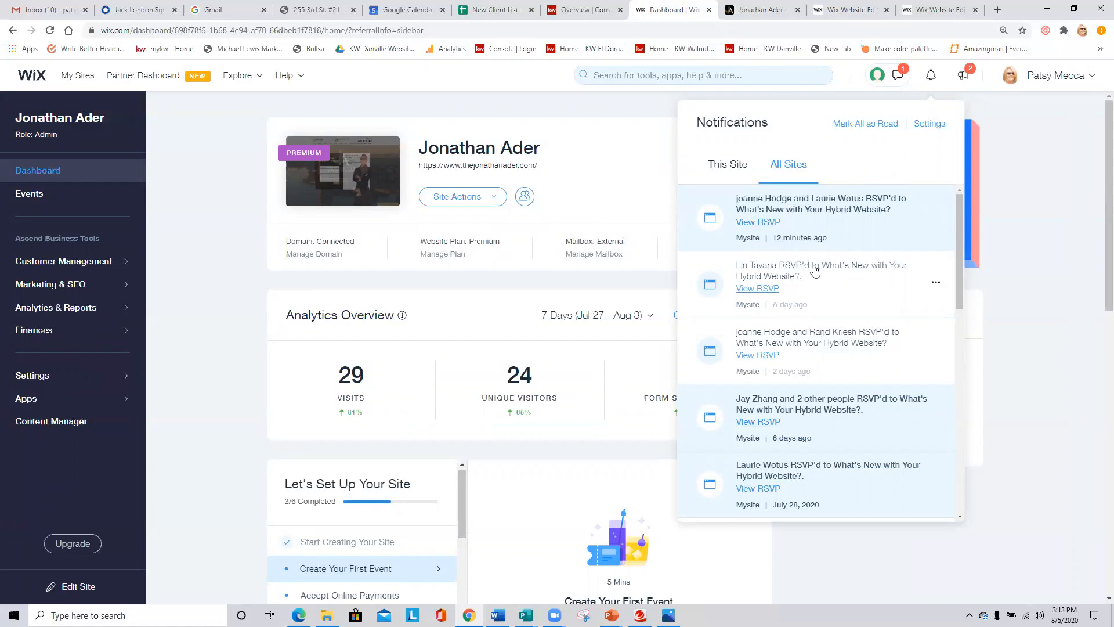
- Open the New Releases feed and browse the product updates before returning to the newest entry
click(966, 75)
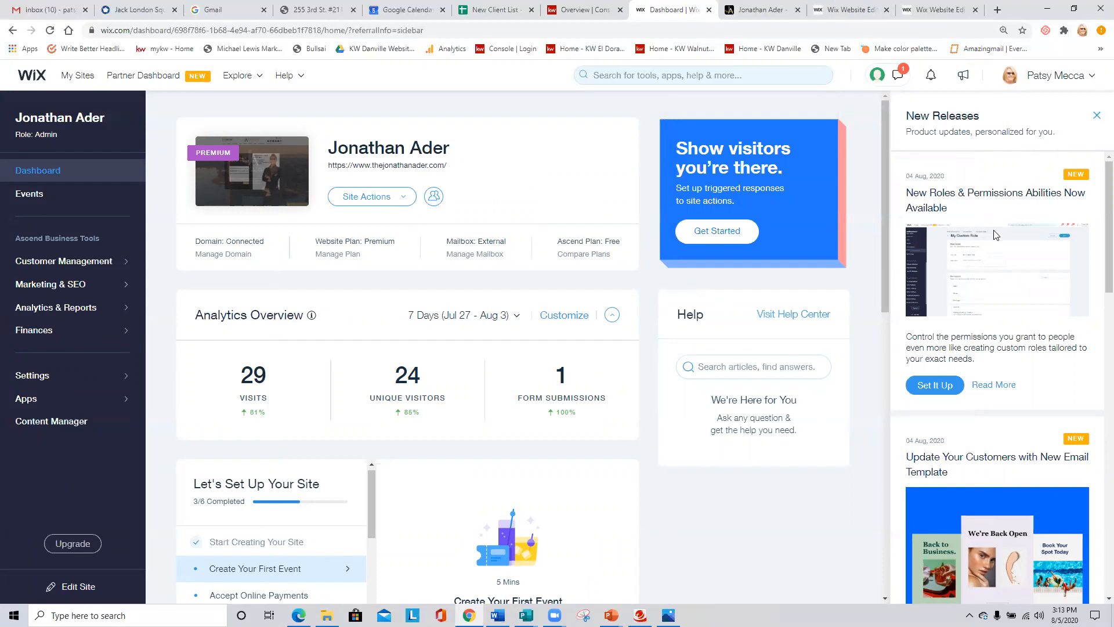
scroll(995, 234, down, 8)
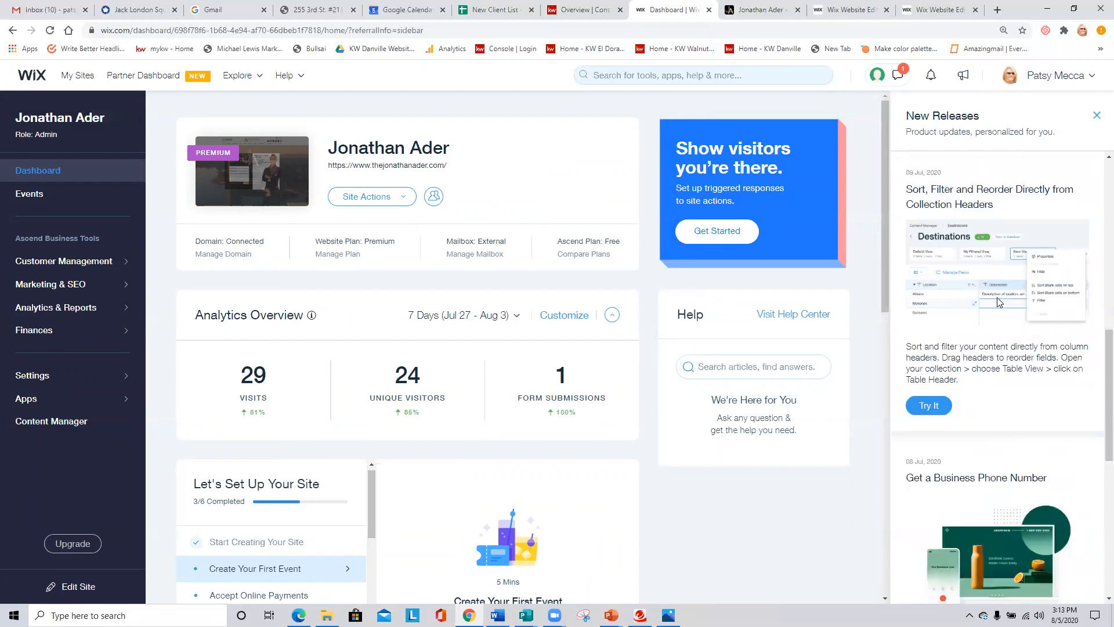
scroll(997, 302, down, 2)
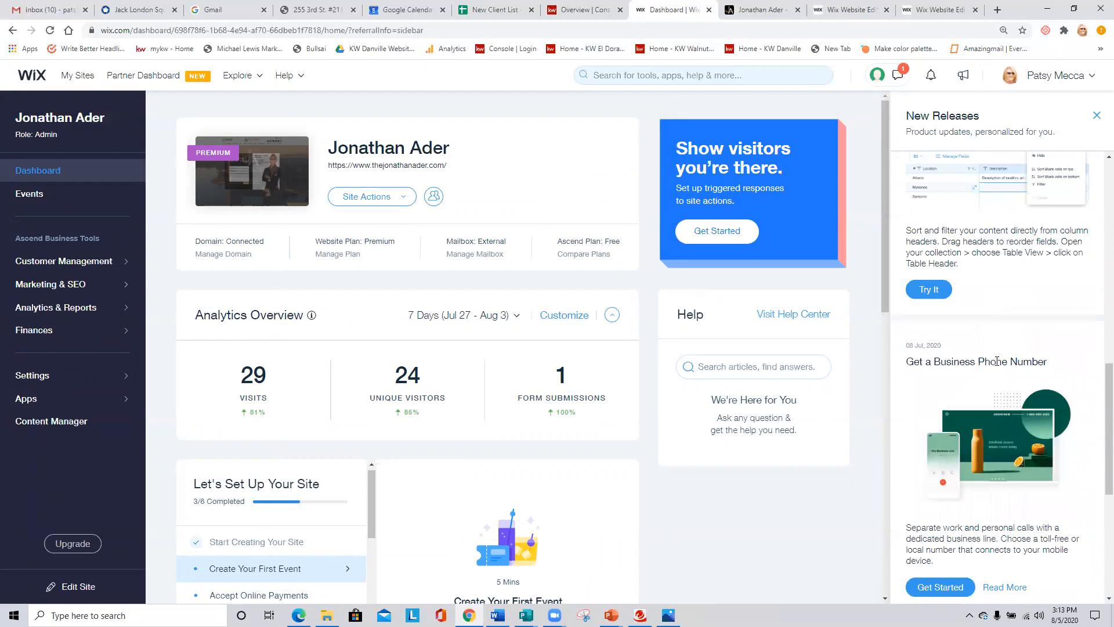
scroll(997, 361, up, 3)
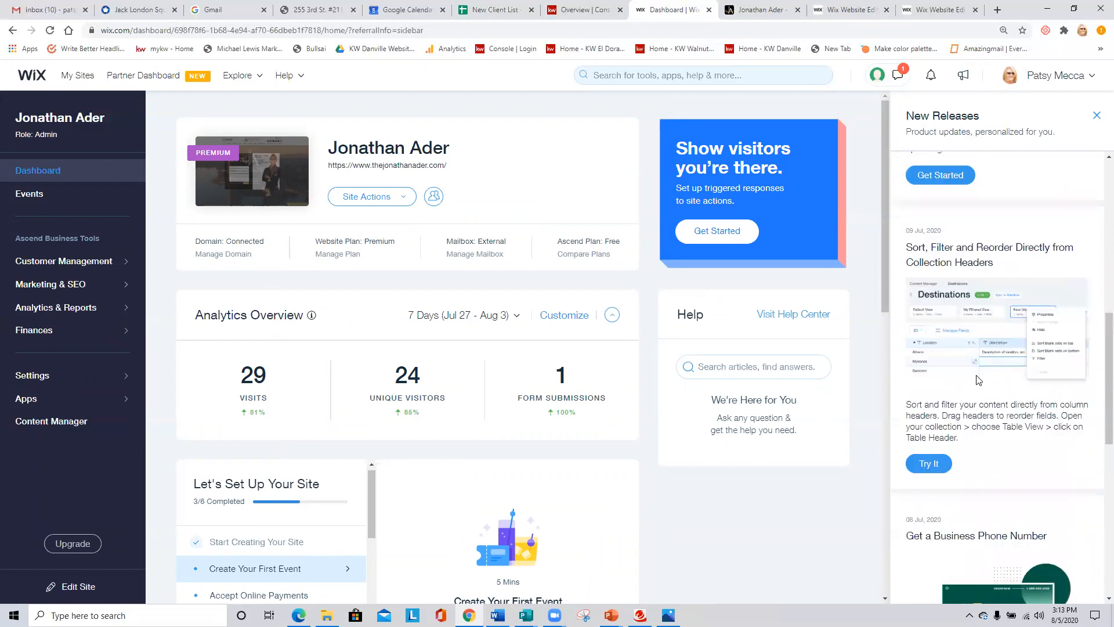
scroll(984, 376, up, 1)
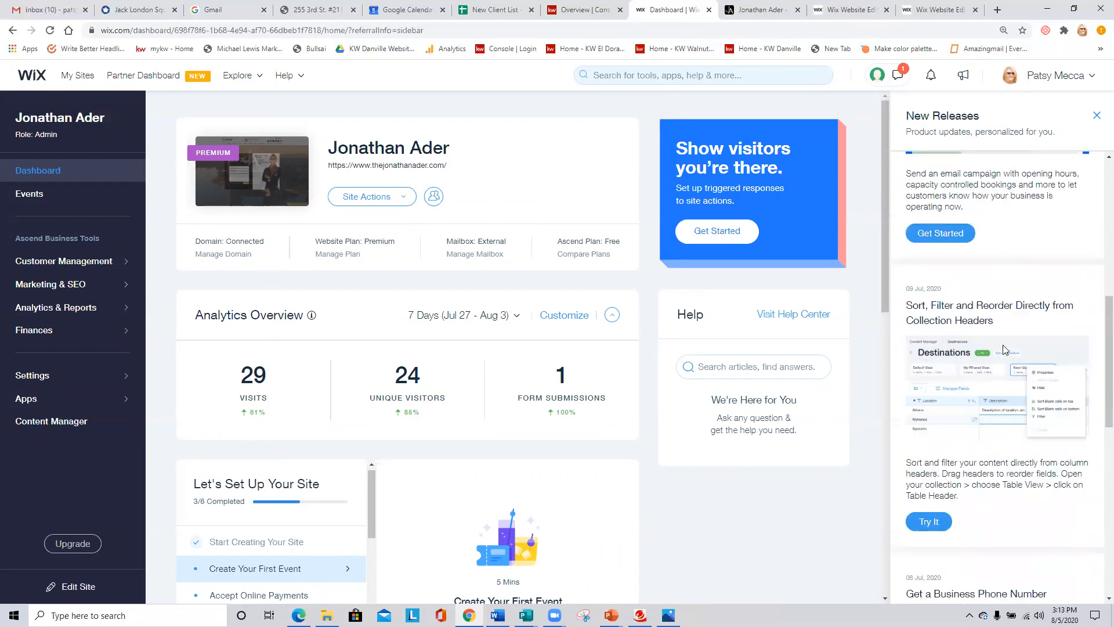
scroll(1012, 347, up, 3)
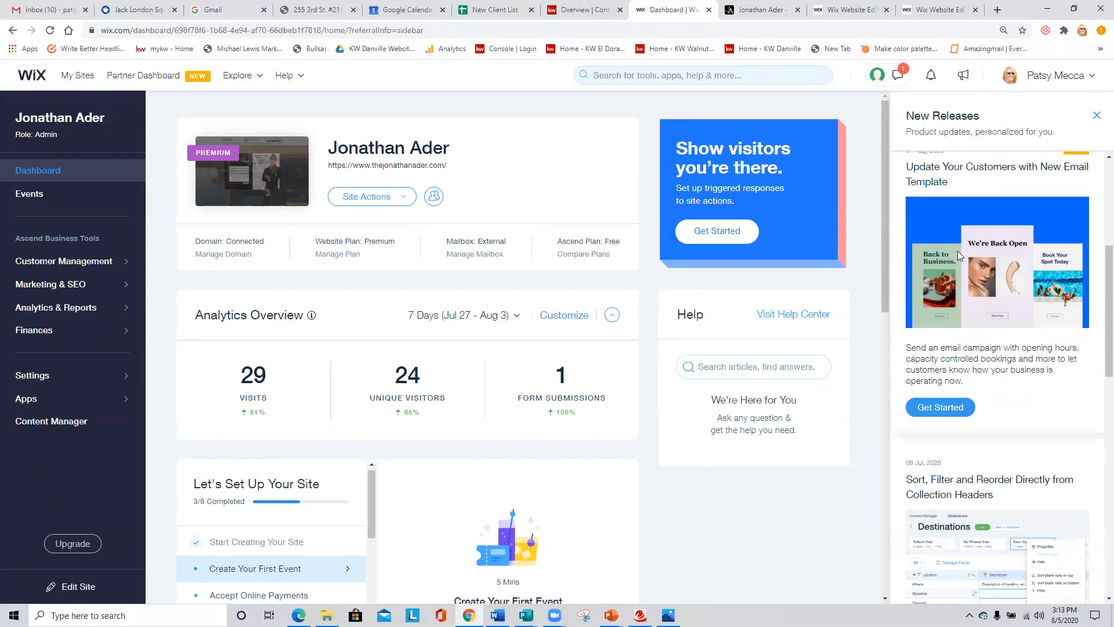
scroll(1009, 298, up, 4)
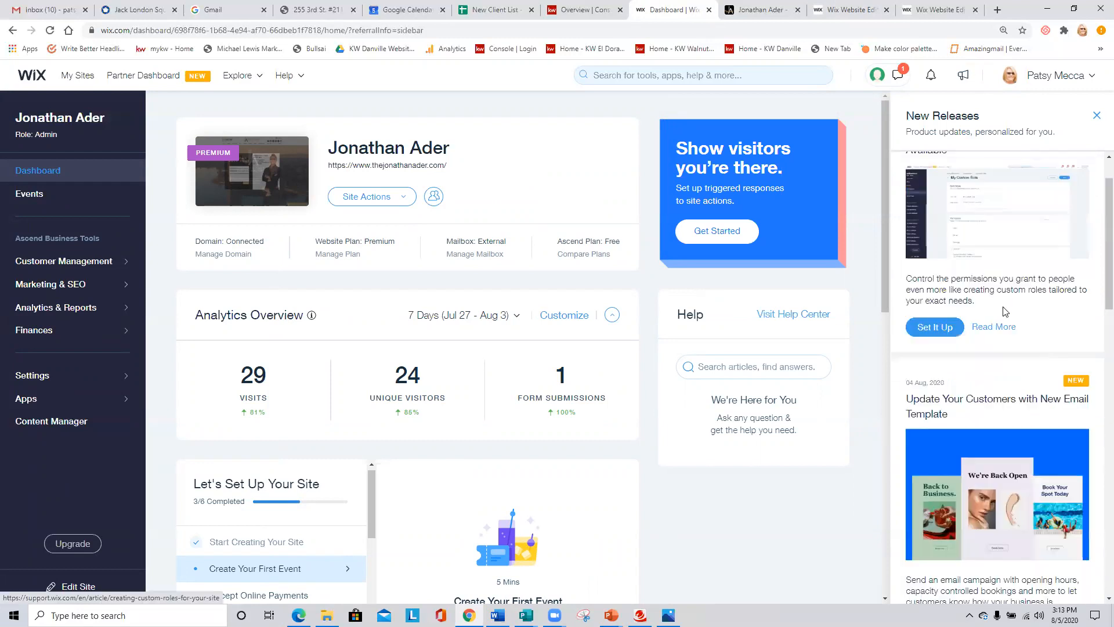
scroll(1008, 316, up, 1)
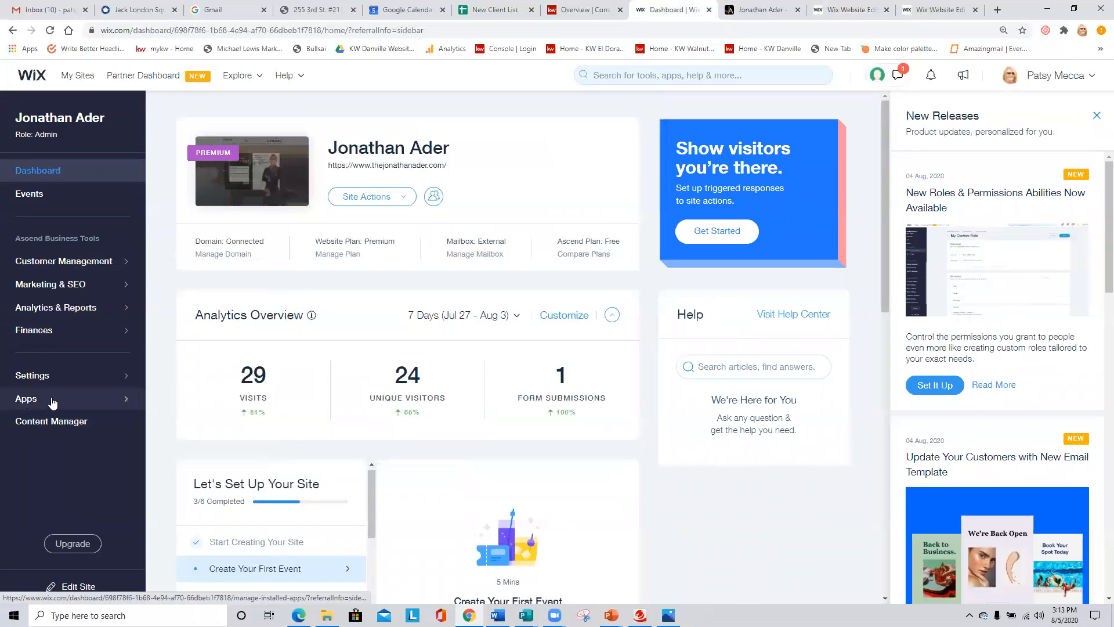
- Open the site's Apps section and browse the App Market's recommended, trending, Wix Business Solutions and Team Picks apps
click(119, 403)
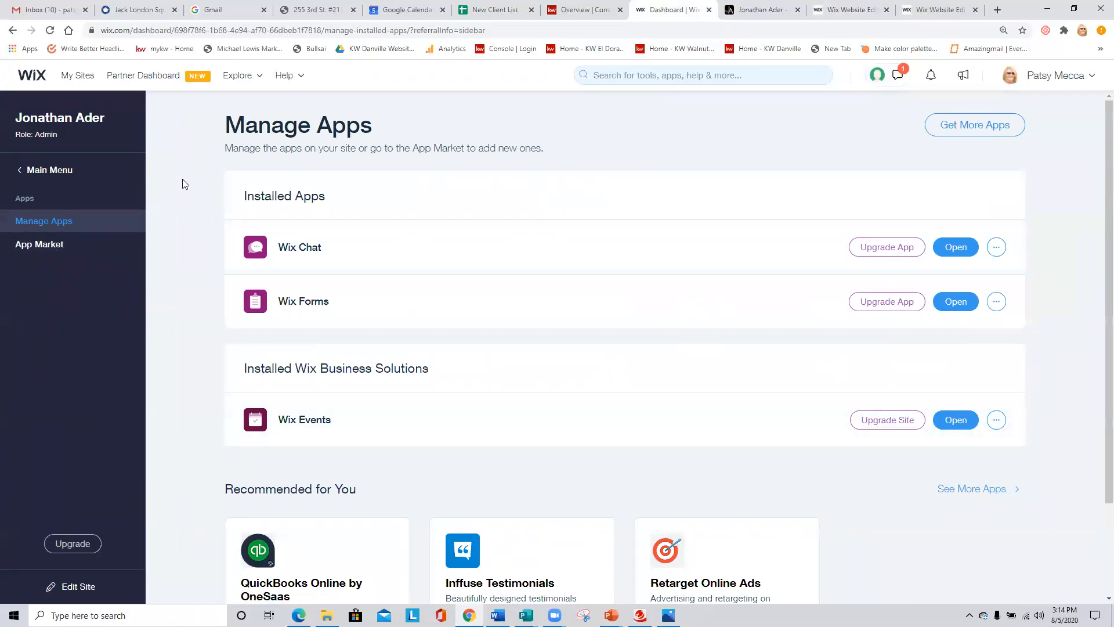
click(56, 248)
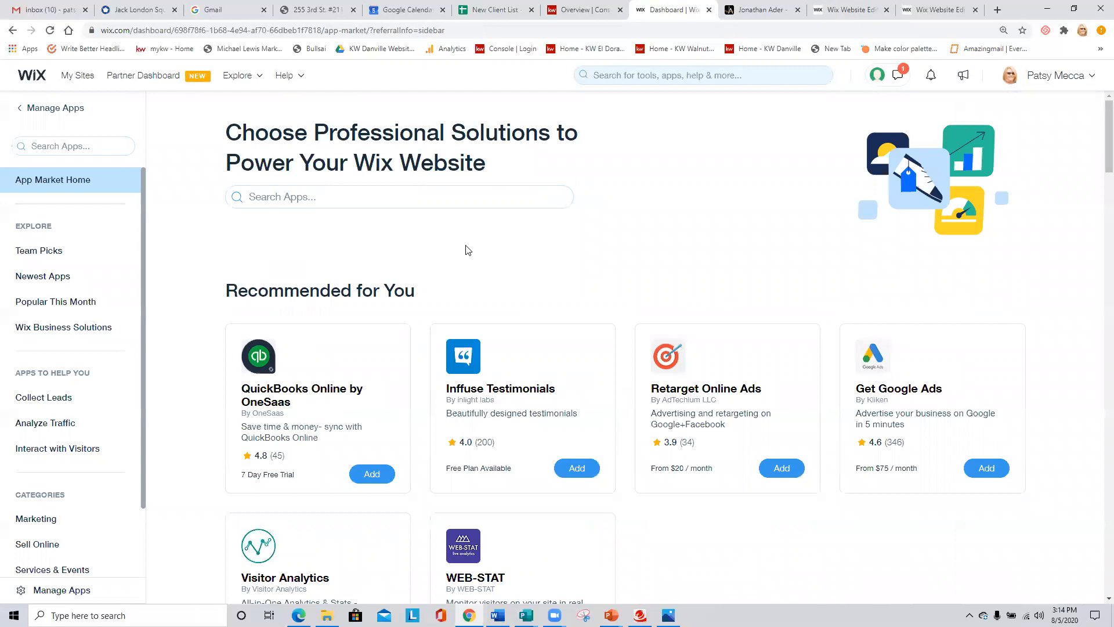
scroll(763, 279, down, 2)
scroll(771, 313, down, 3)
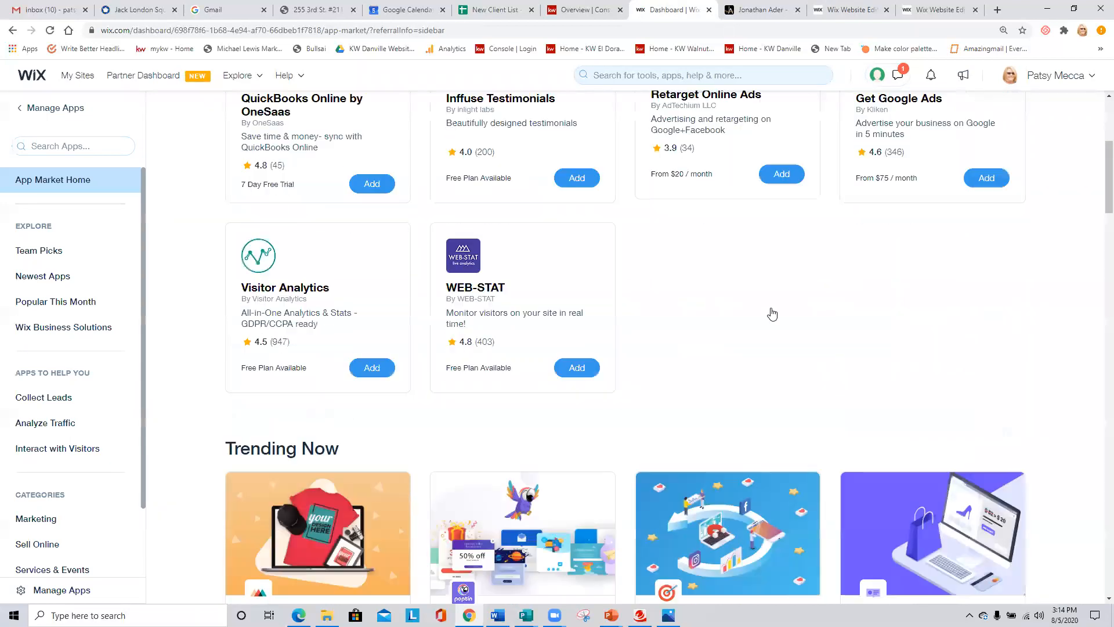
scroll(665, 318, down, 6)
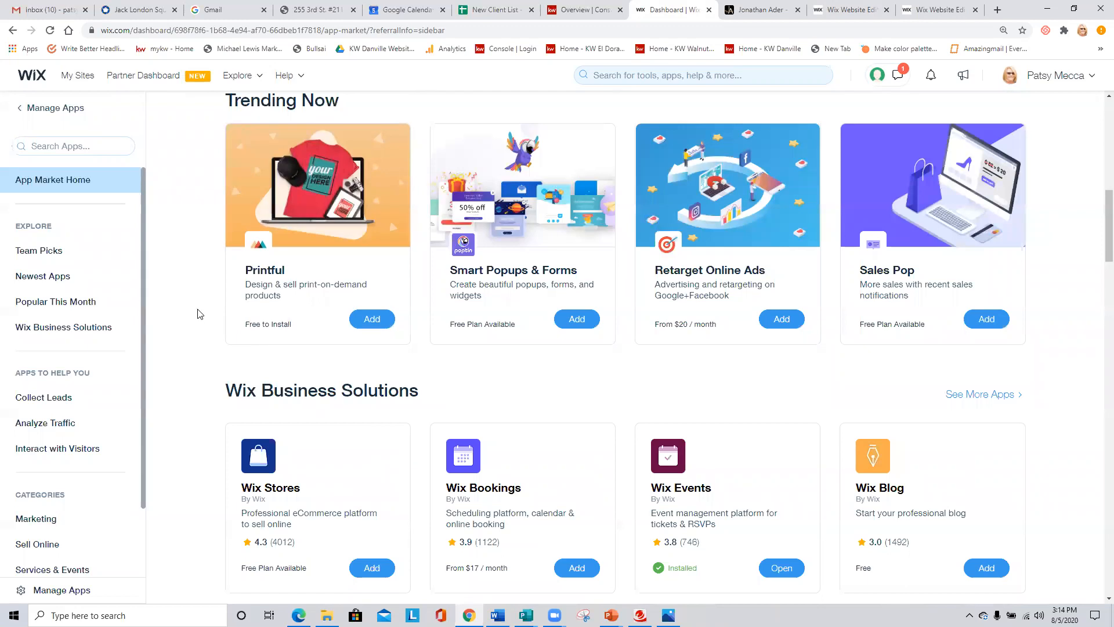
scroll(201, 314, down, 5)
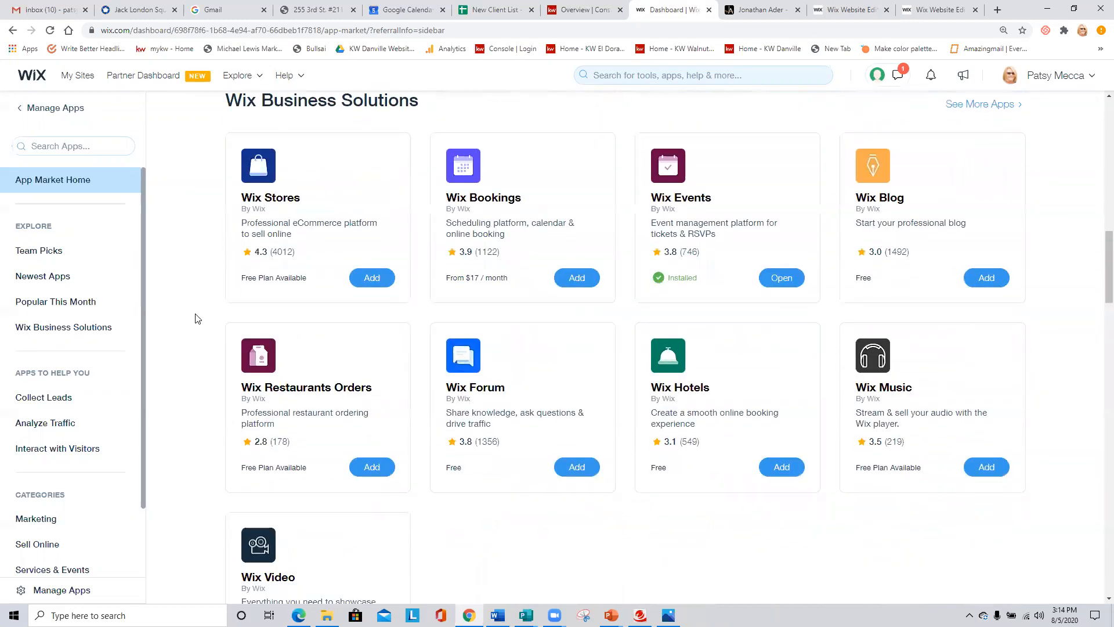
scroll(198, 318, down, 4)
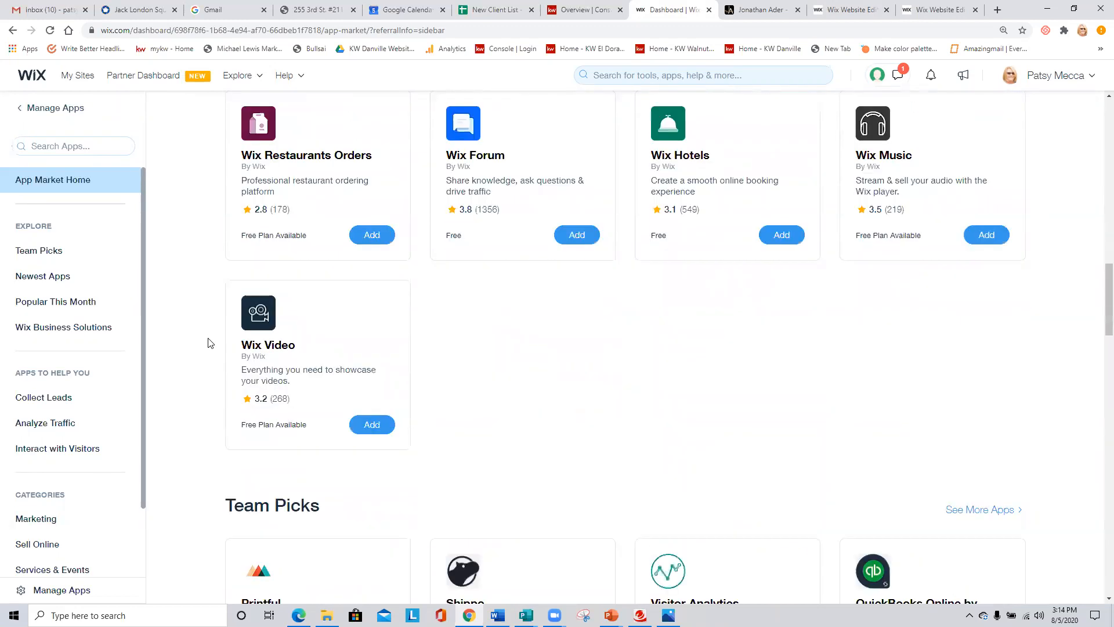
scroll(210, 342, down, 4)
scroll(210, 344, down, 2)
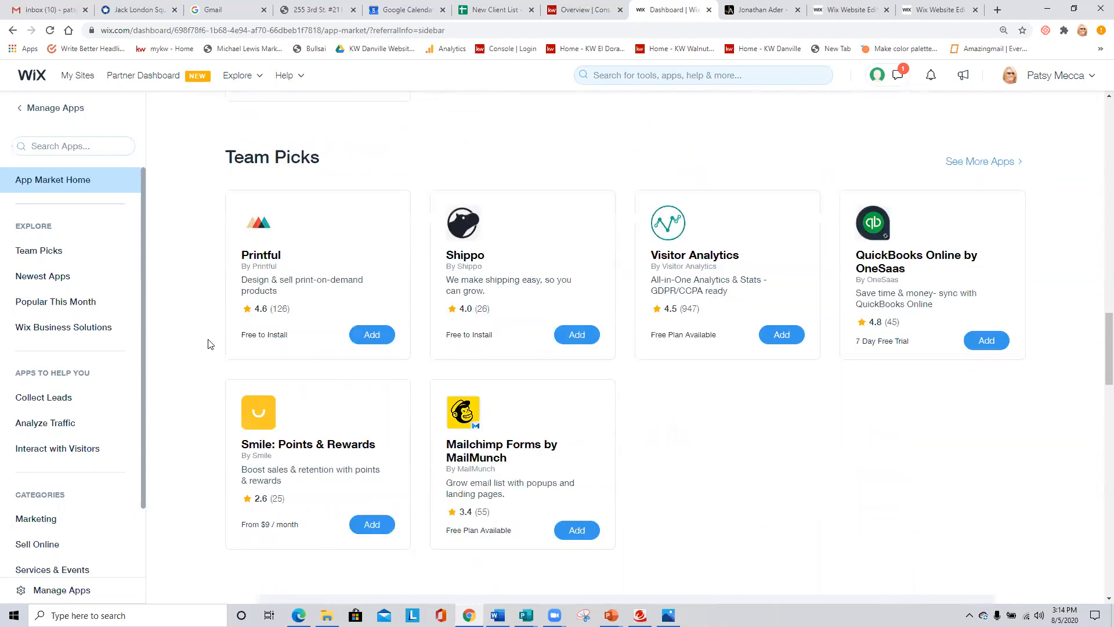
scroll(209, 343, up, 6)
scroll(210, 344, down, 7)
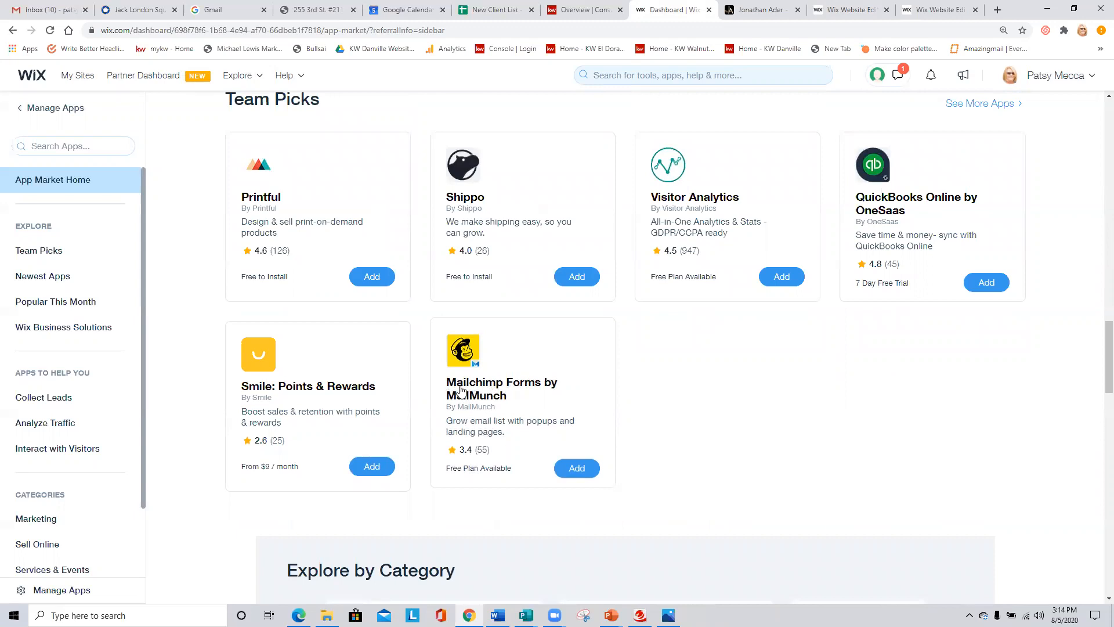
scroll(235, 351, up, 4)
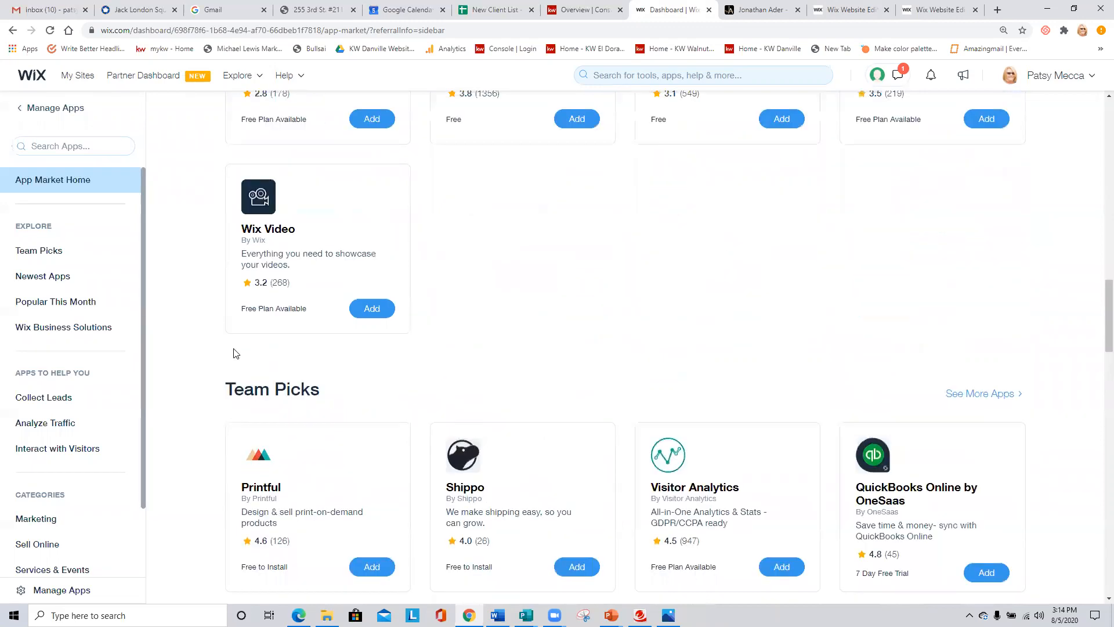
scroll(234, 352, up, 6)
scroll(235, 353, up, 10)
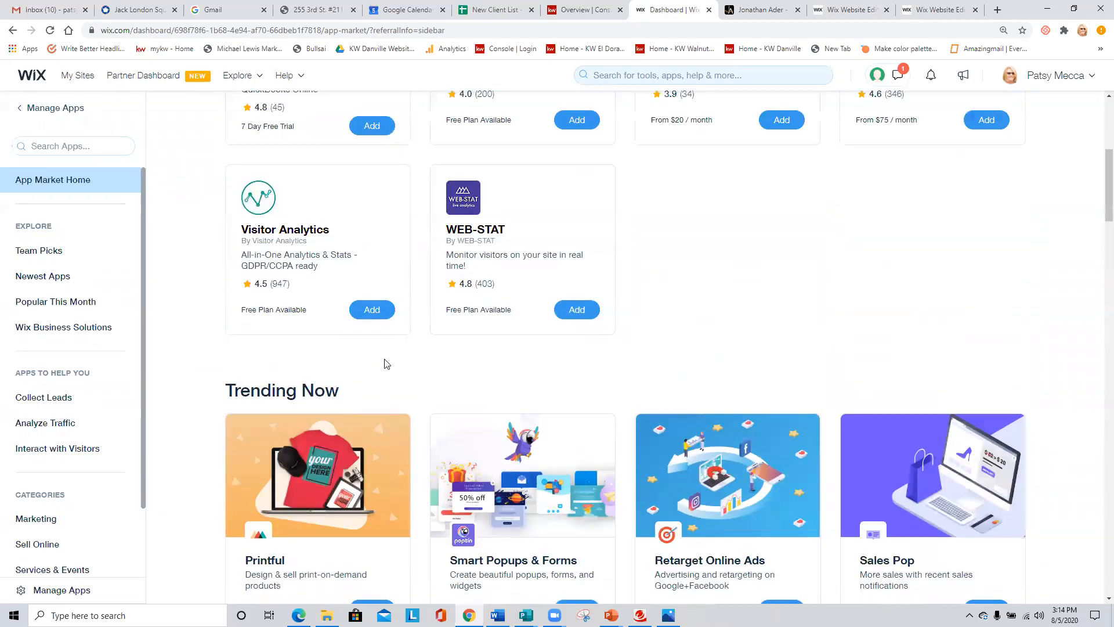
scroll(386, 364, up, 4)
scroll(785, 448, up, 2)
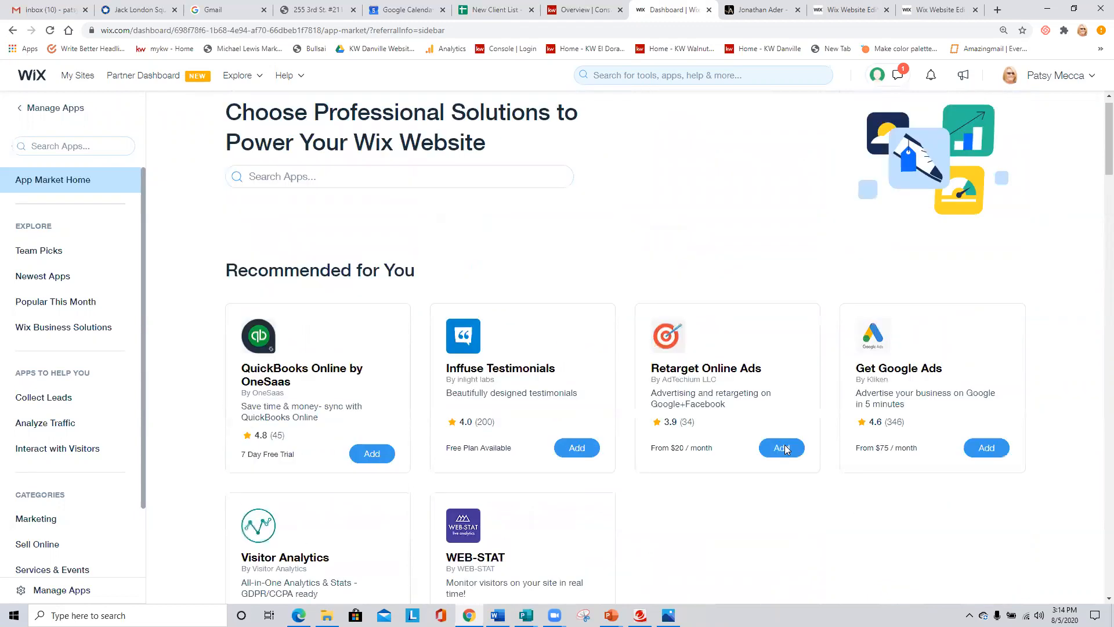
scroll(785, 449, up, 1)
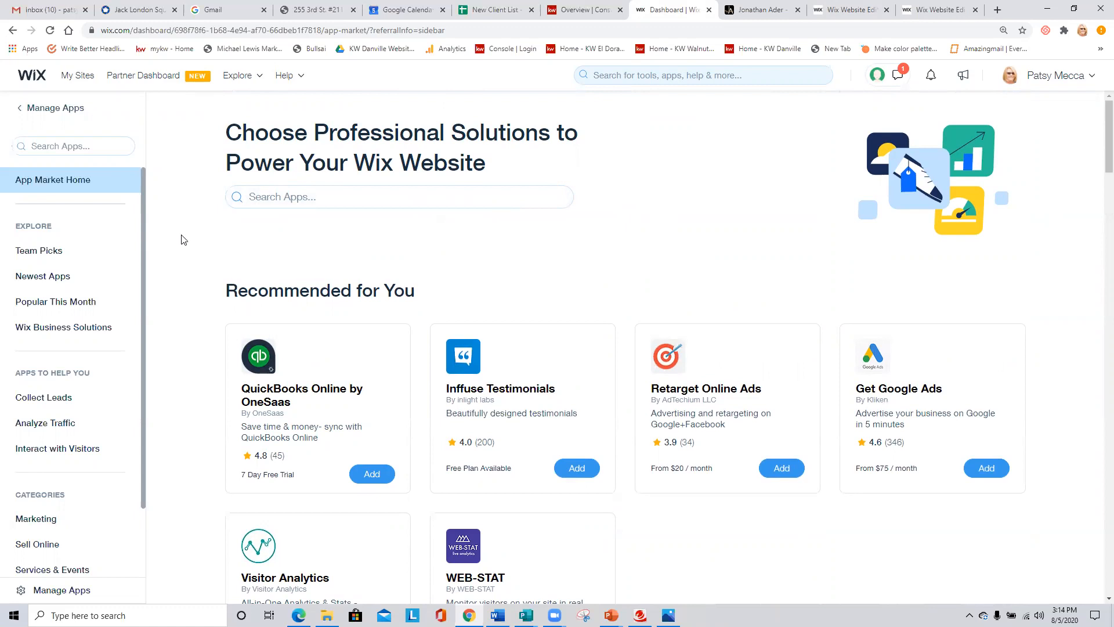
- Leave the App Market and return through Manage Apps to the site's main dashboard
click(17, 108)
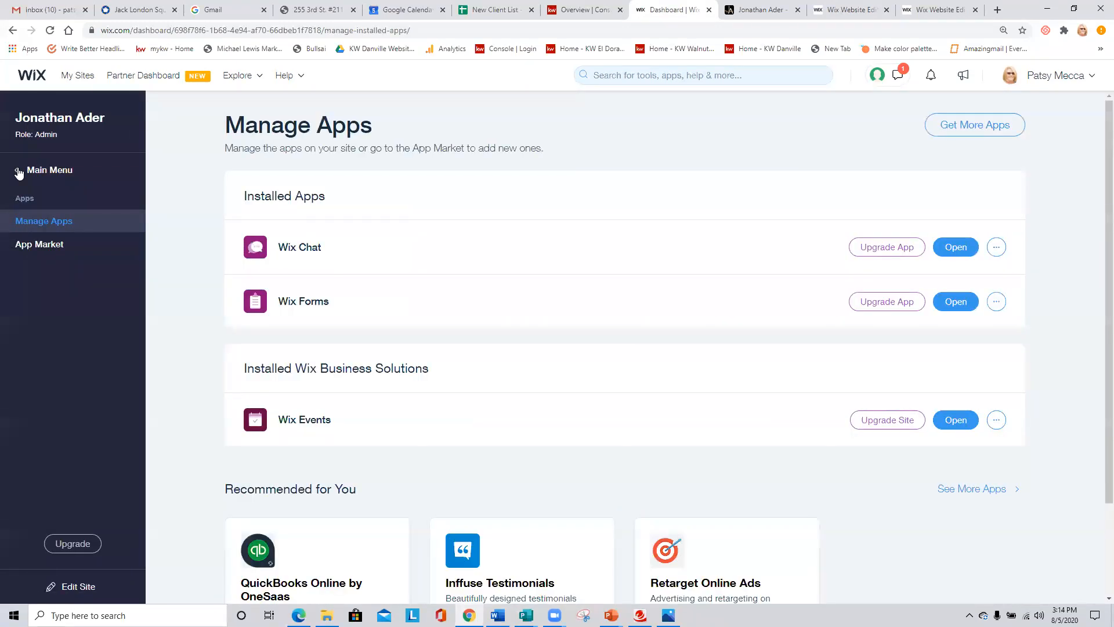
click(18, 171)
click(49, 170)
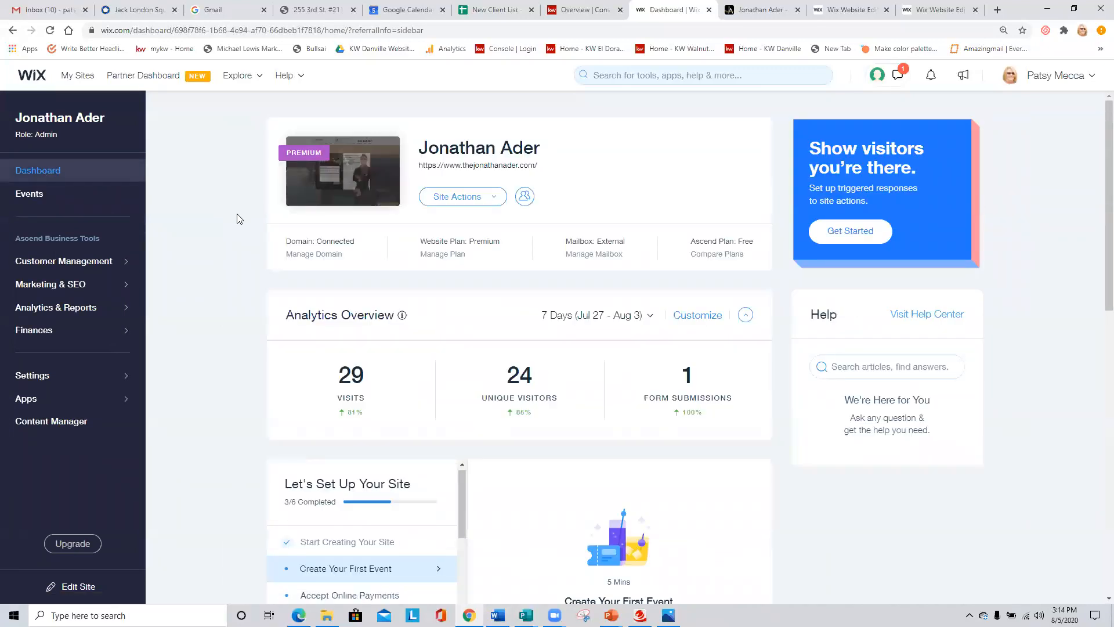
- Review the dashboard's setup checklist and site details, and look over the available Site Actions without choosing any
scroll(238, 222, down, 2)
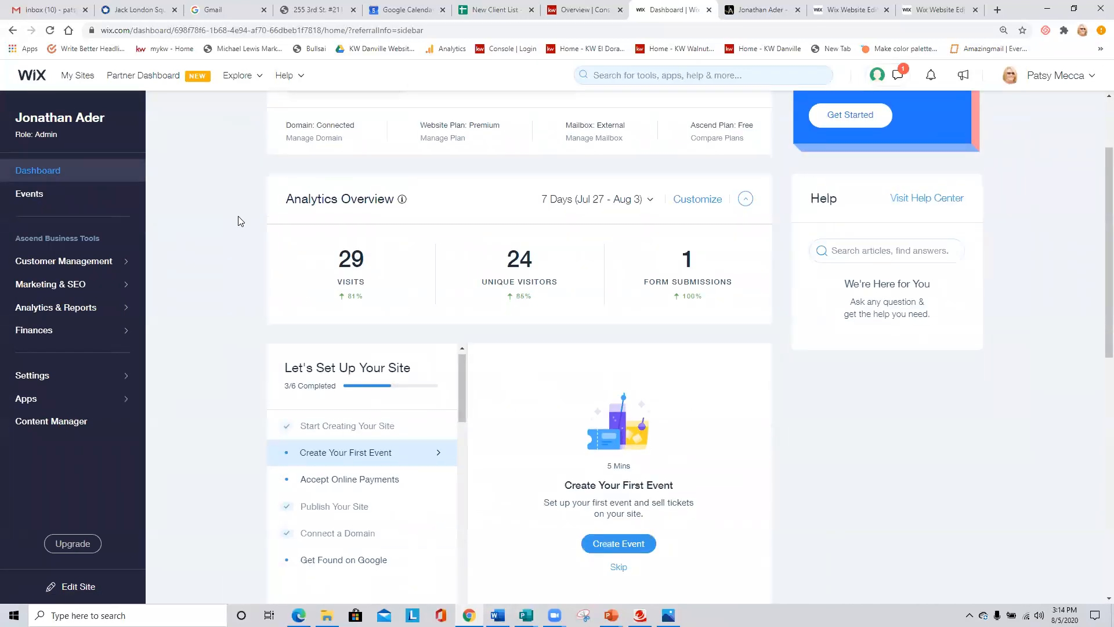
scroll(238, 221, down, 8)
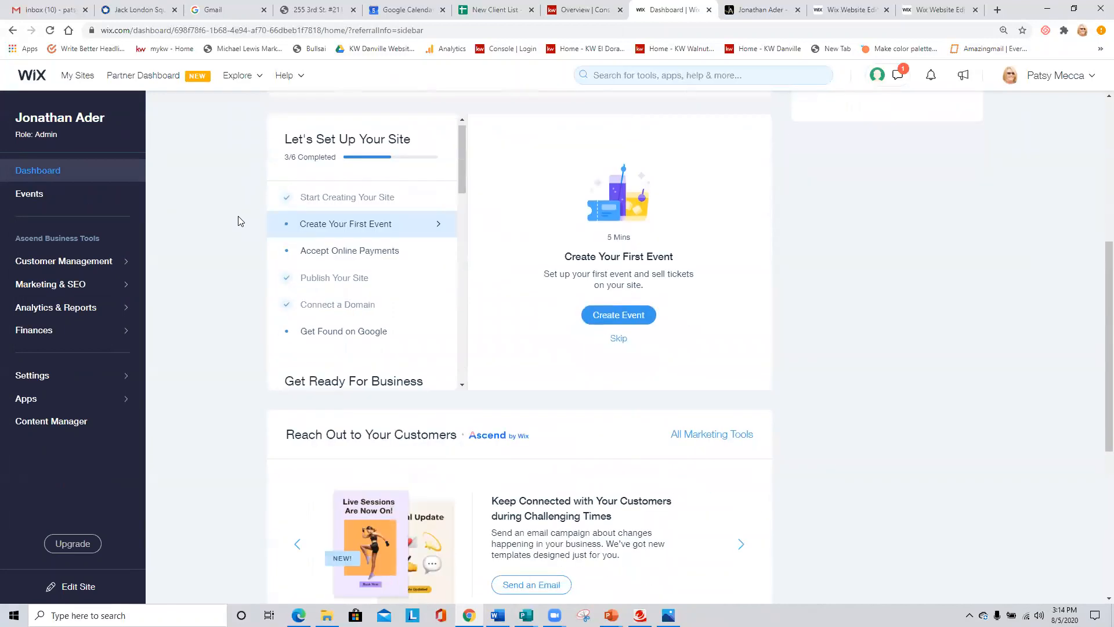
scroll(238, 221, up, 10)
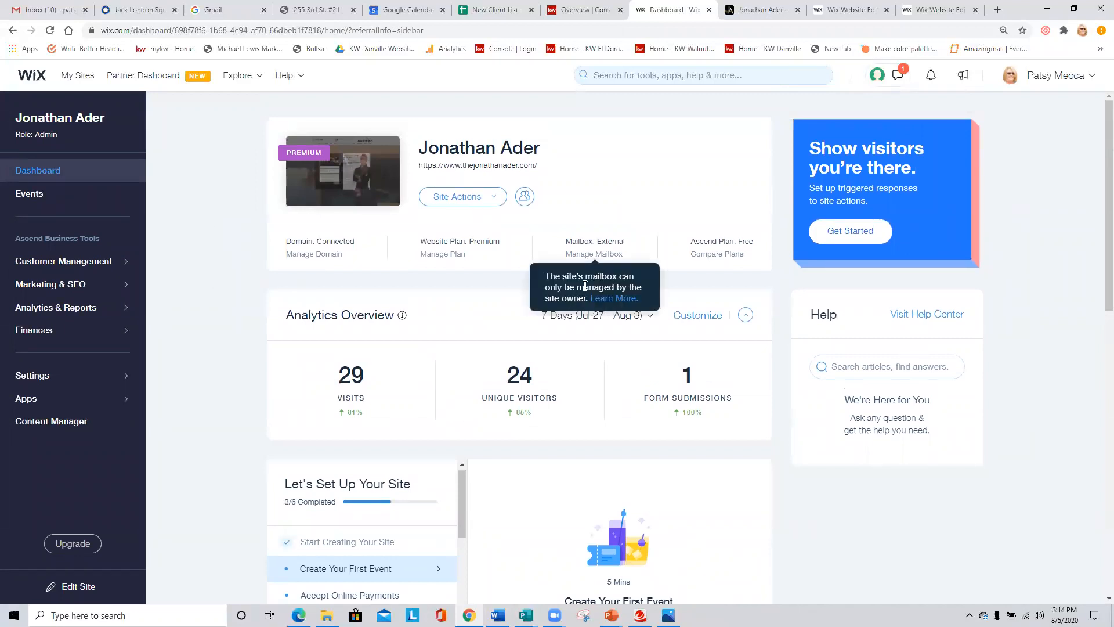
click(500, 198)
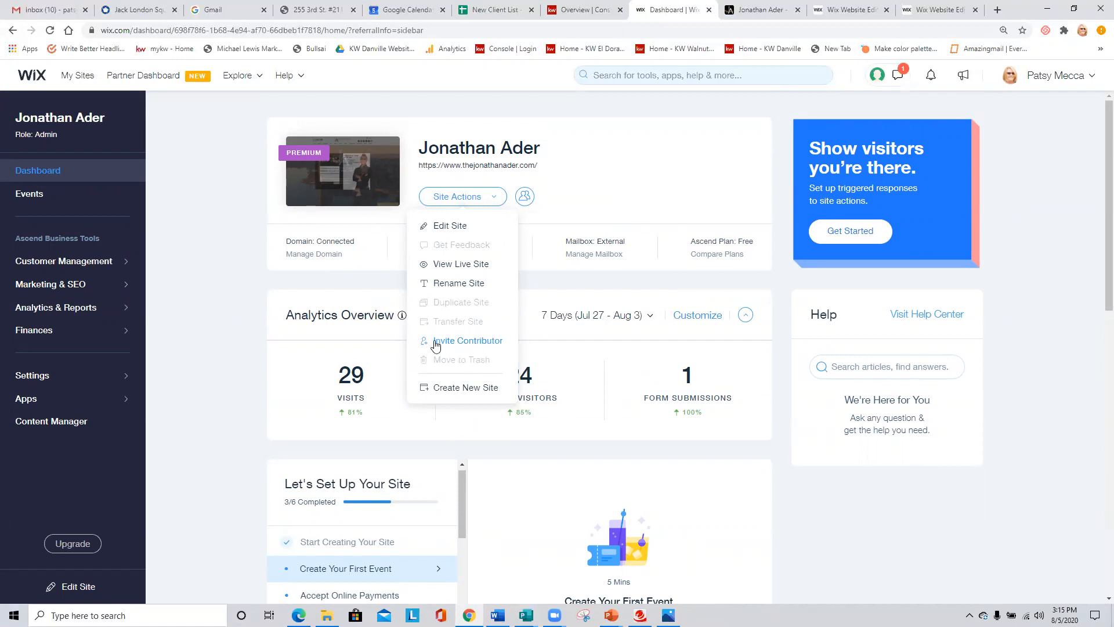
click(207, 221)
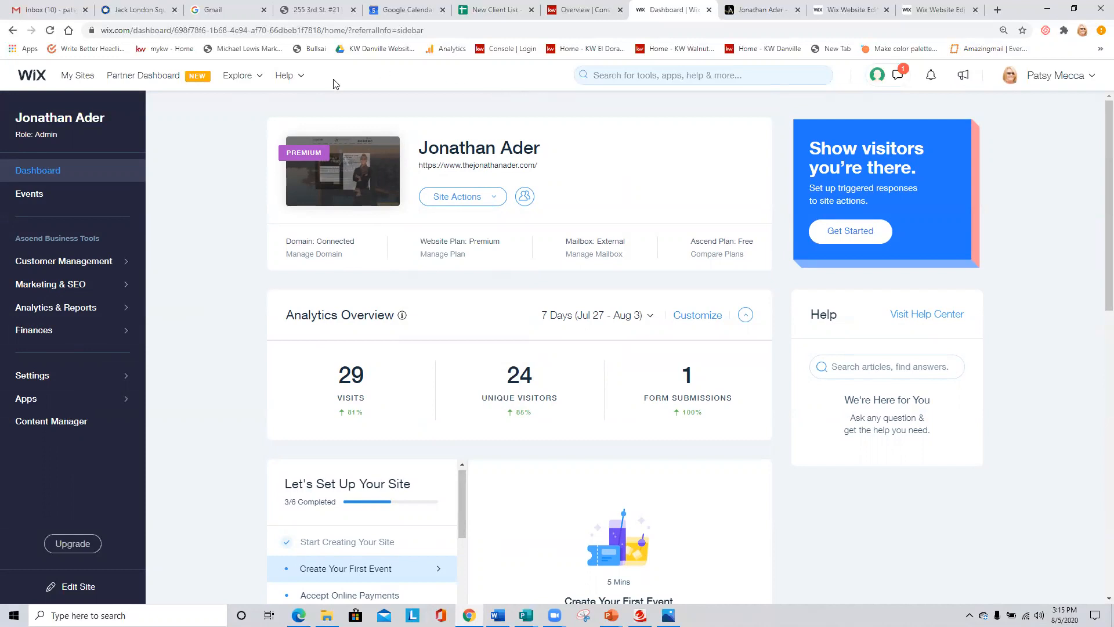
- Switch to the live site and view its Blog page
click(773, 10)
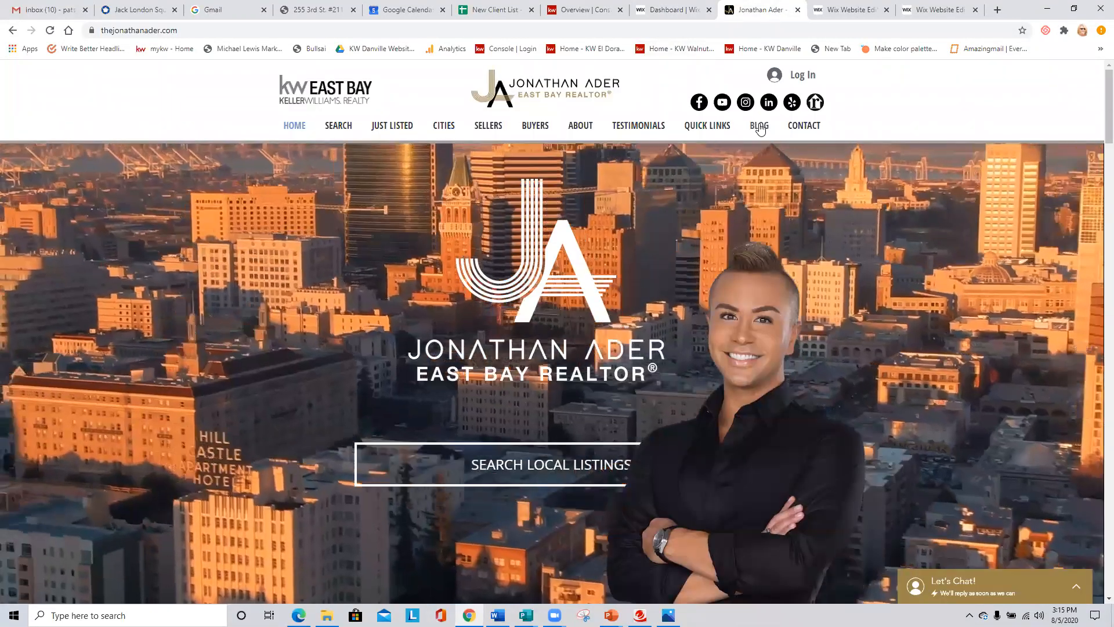
click(760, 127)
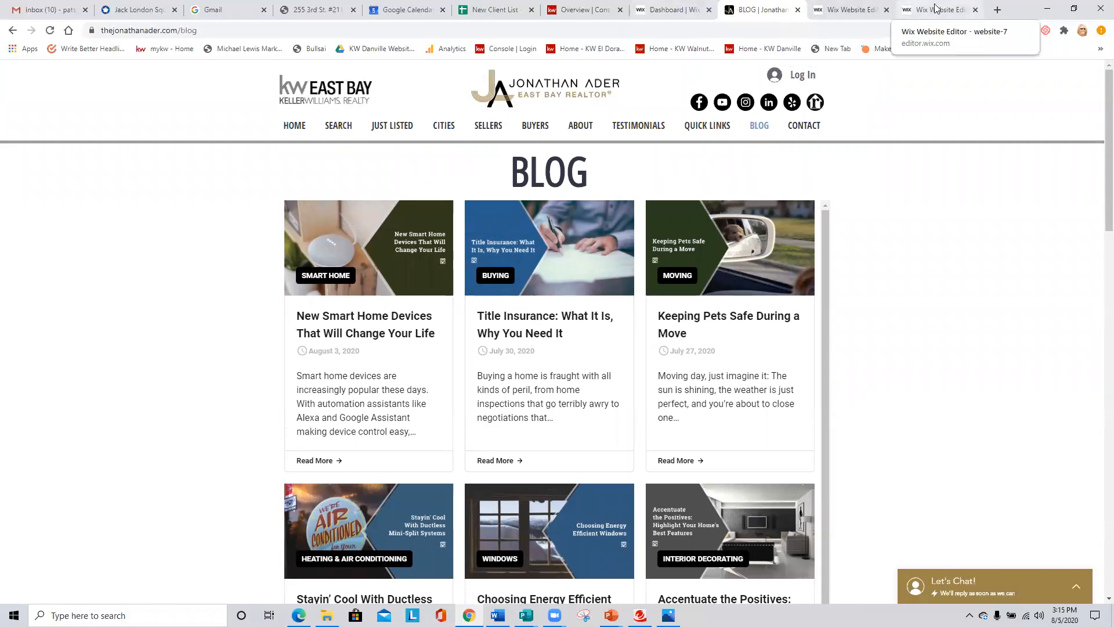
- Open another real estate agent's live website in a new browser tab, and return to the site editor's Dashboard overview
click(997, 9)
text(BERNAD)
key(Return)
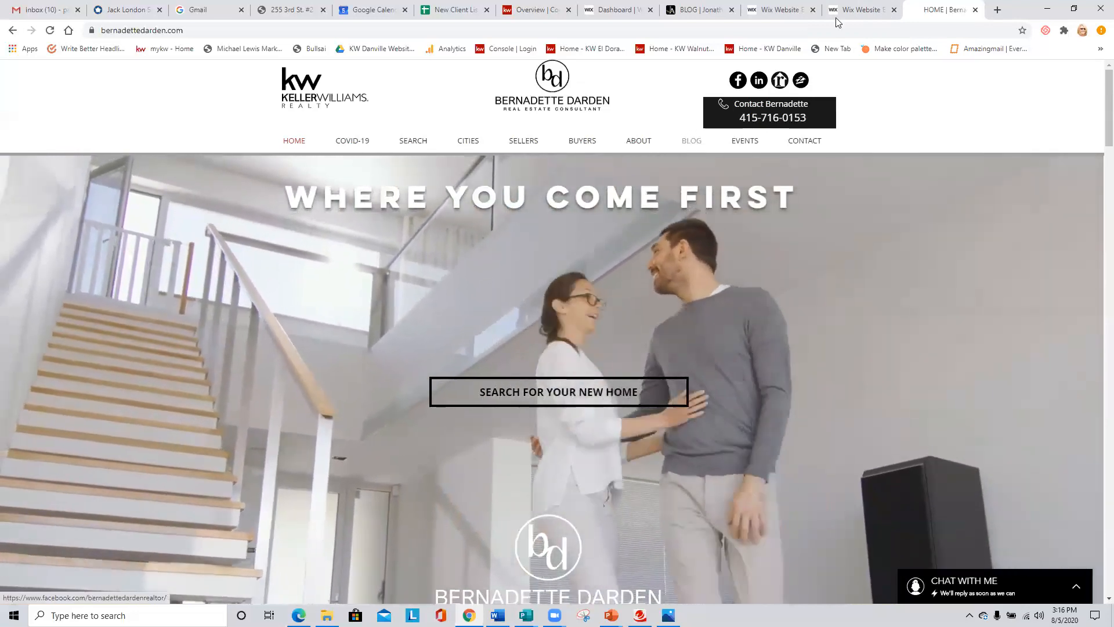
click(790, 9)
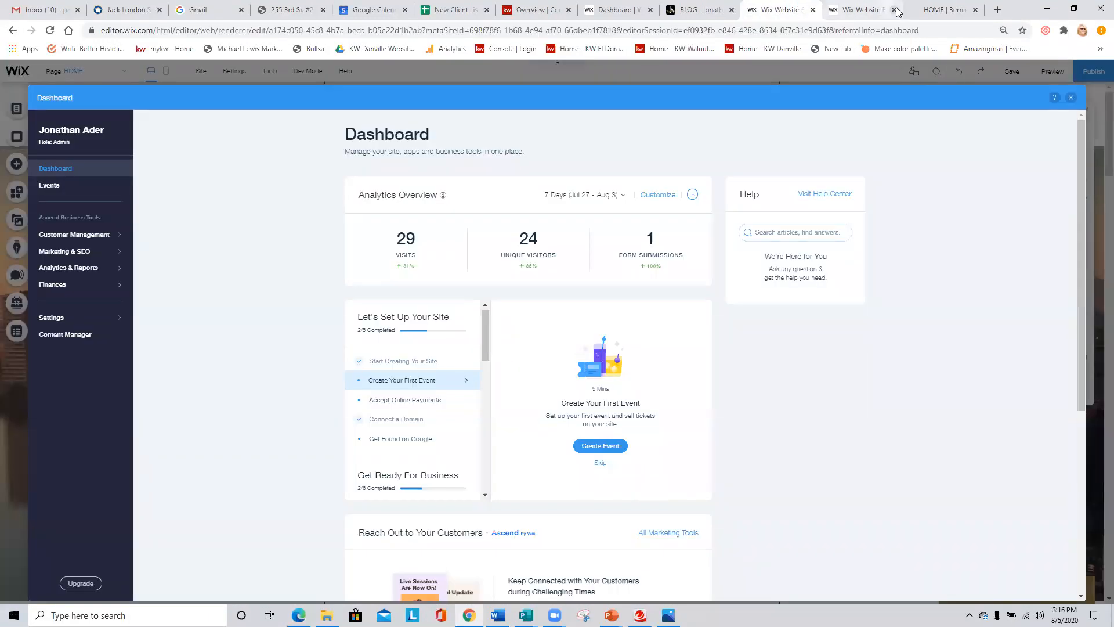
- Switch to the other real estate agent's live website and view its Blog page
click(941, 8)
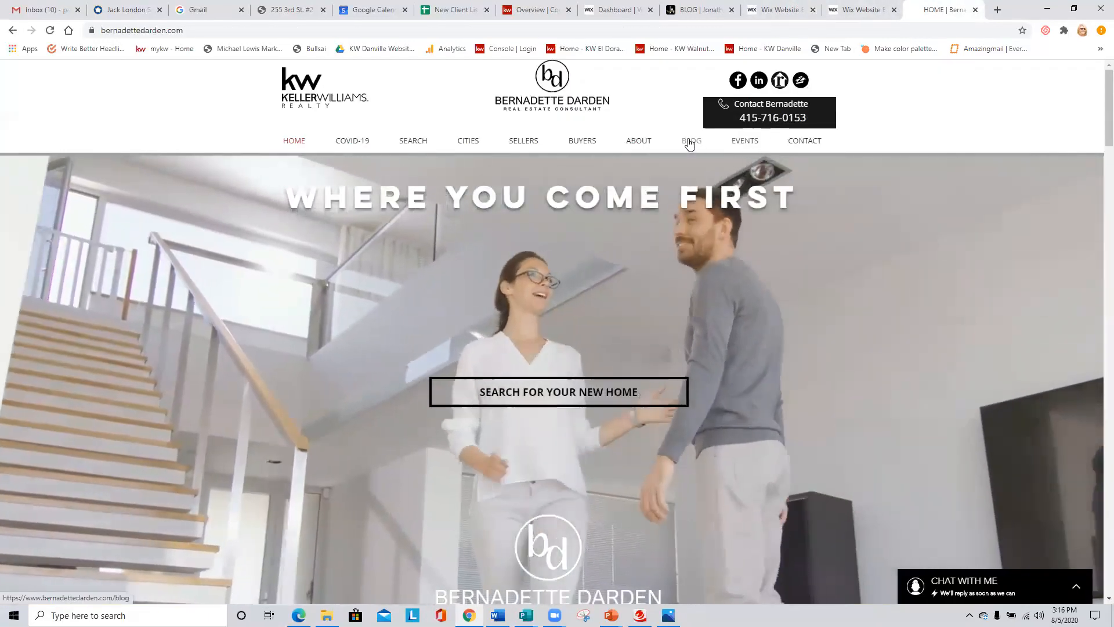
mouse_move(692, 140)
click(704, 169)
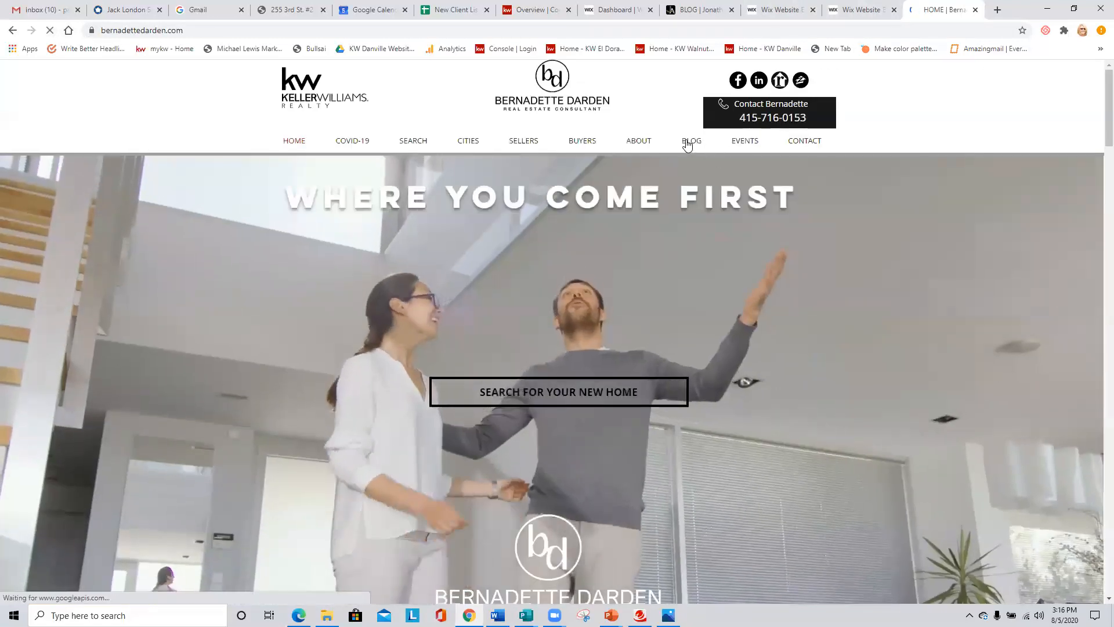
click(687, 142)
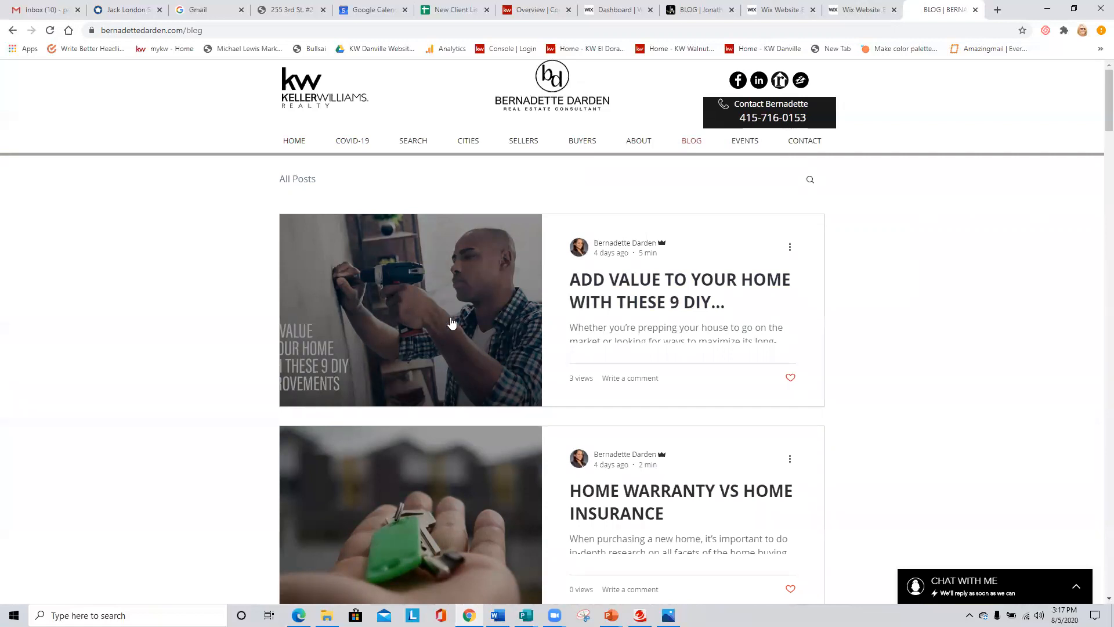
- Read through the blog post "Add Value to Your Home with These 9 DIY Improvements" down to its share options and recent posts
click(459, 320)
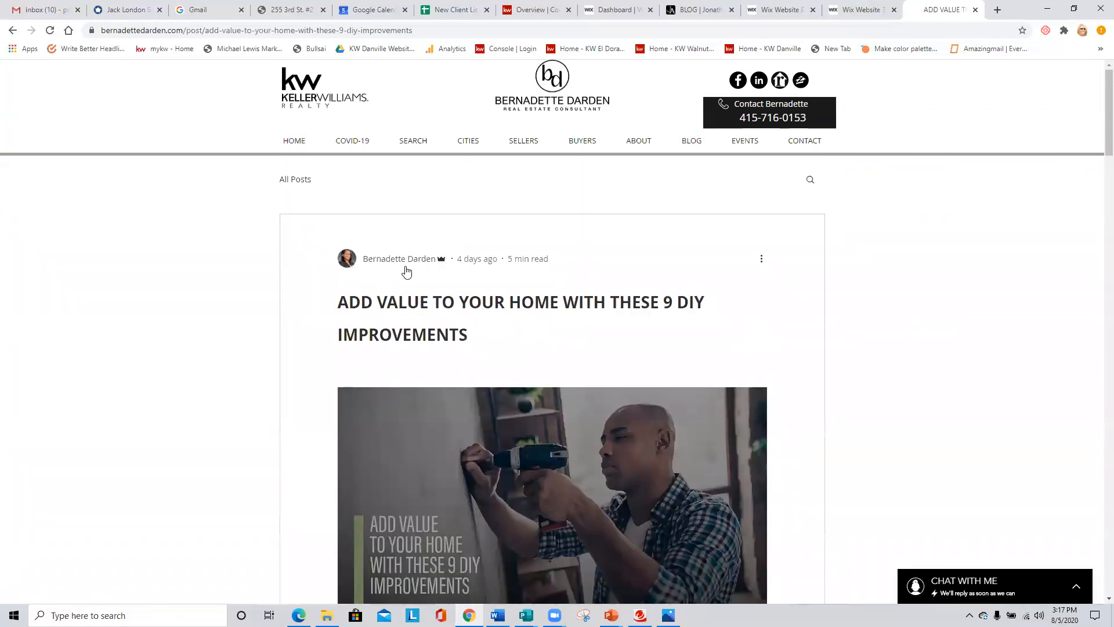
scroll(589, 281, down, 2)
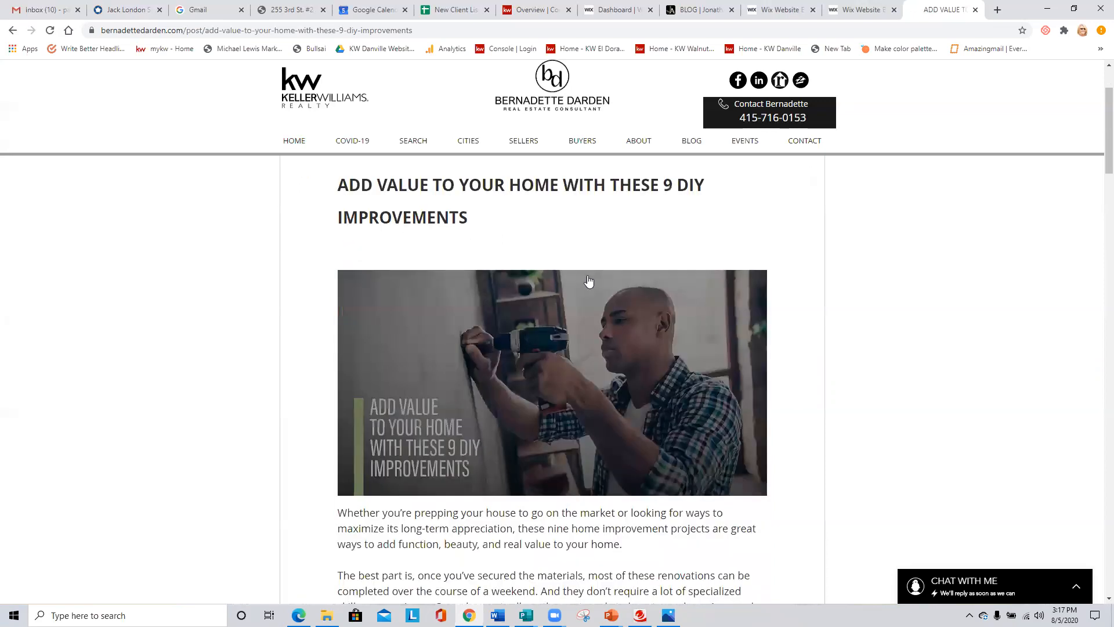
scroll(589, 281, down, 15)
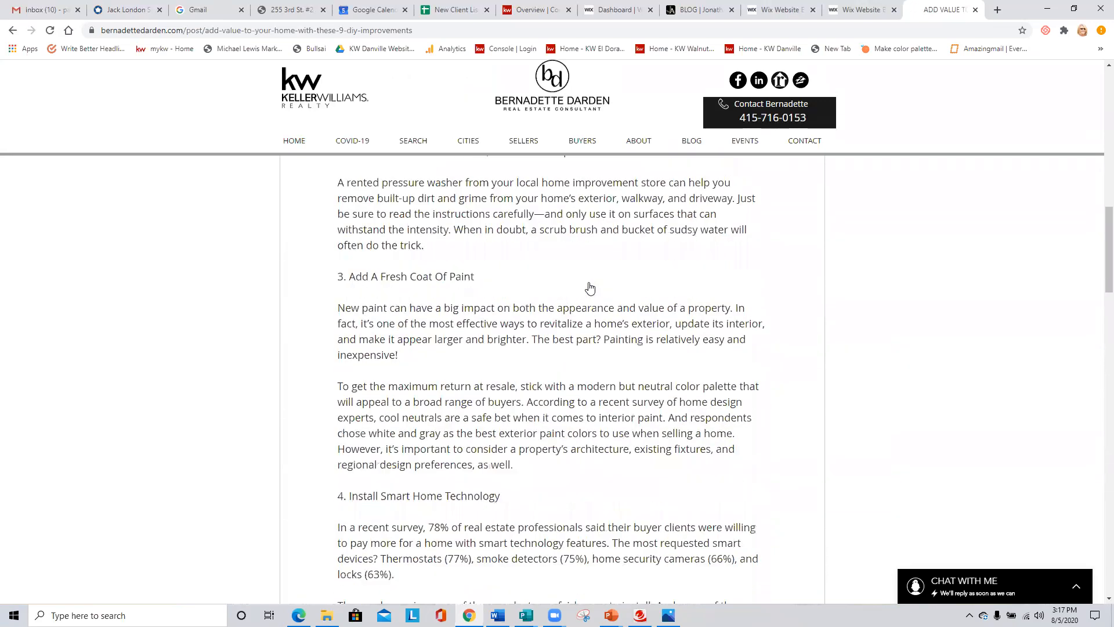
scroll(590, 287, down, 20)
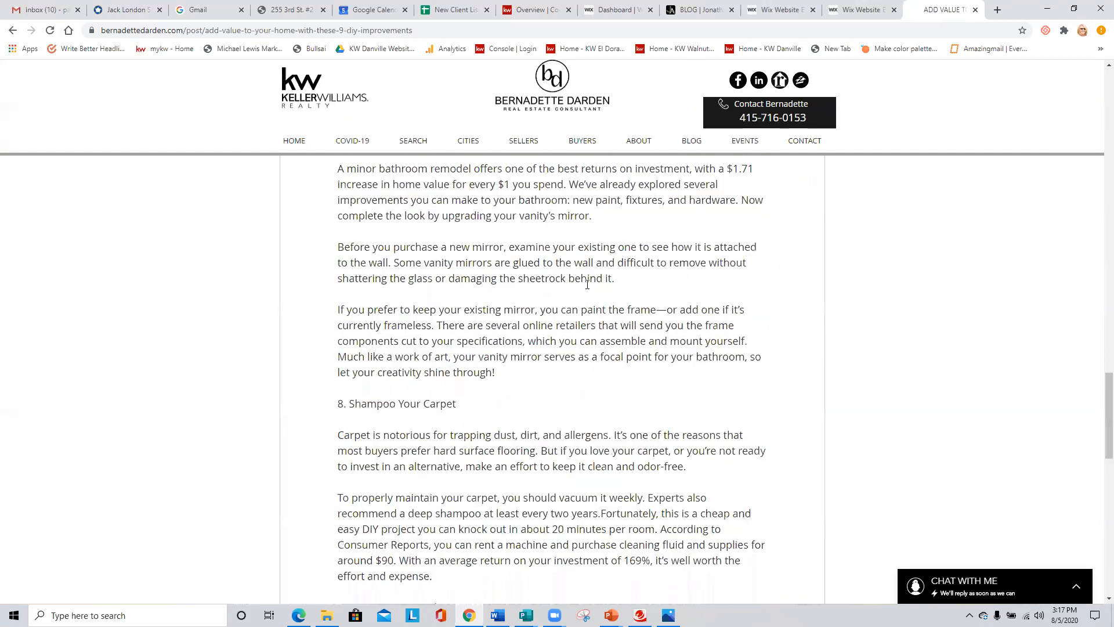
scroll(588, 284, down, 10)
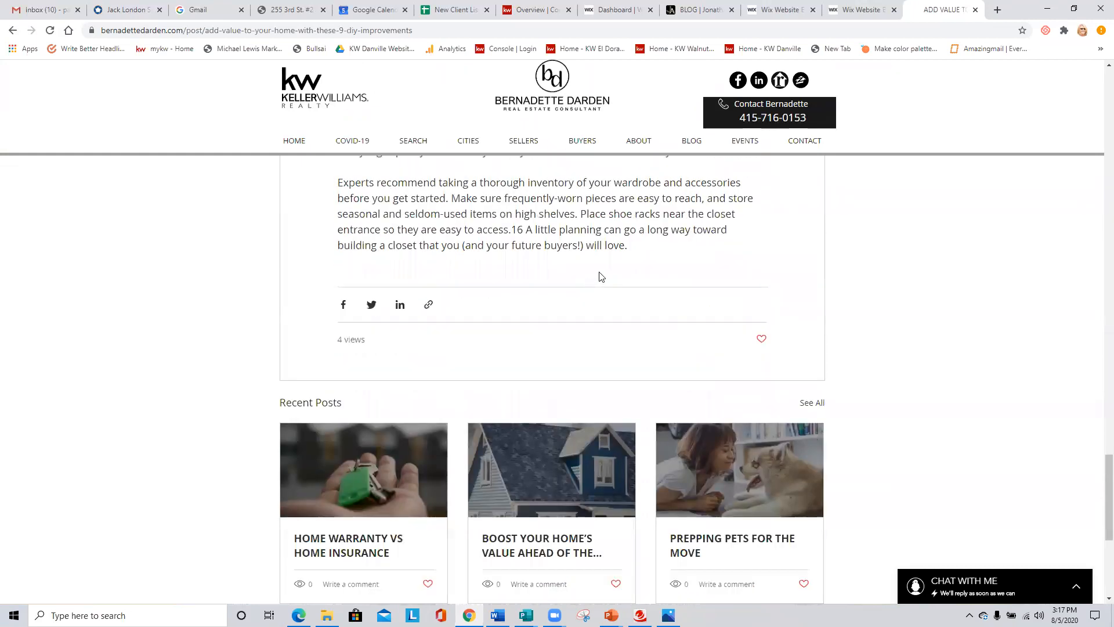
scroll(600, 276, up, 20)
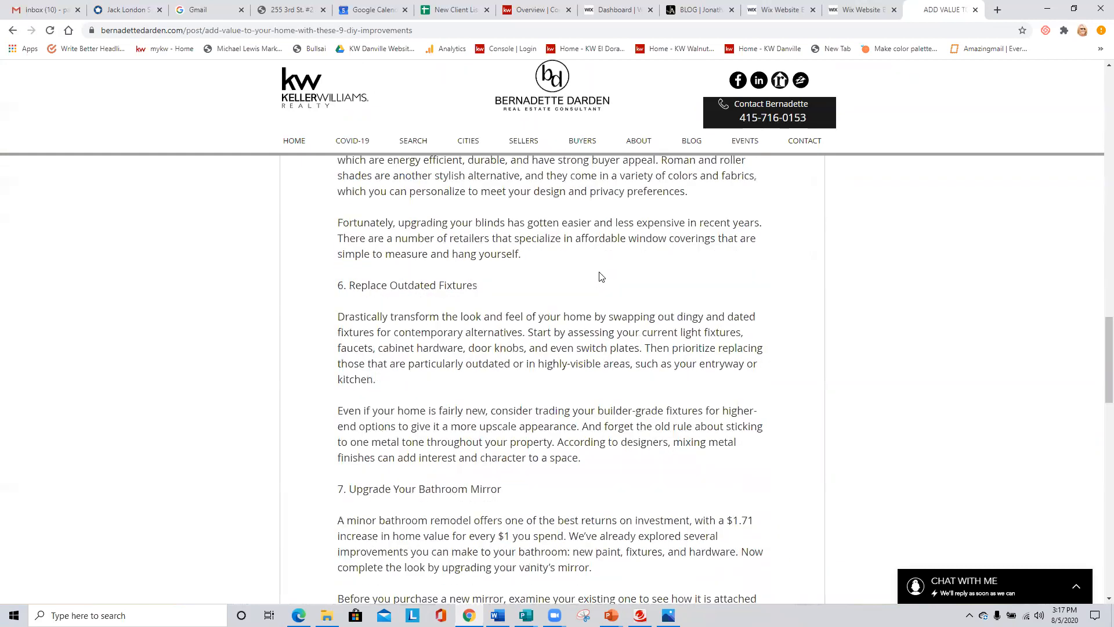
scroll(600, 276, up, 15)
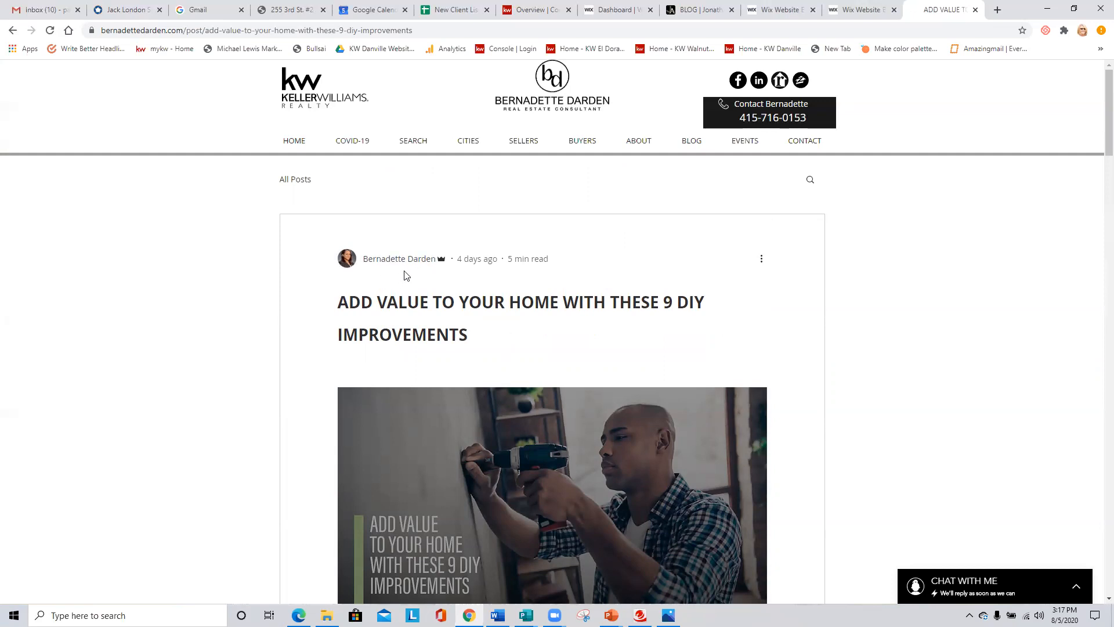
- Return to the first agent's site editor, close the Dashboard overlay, and view the Start a Blog offer without adding a blog
click(625, 11)
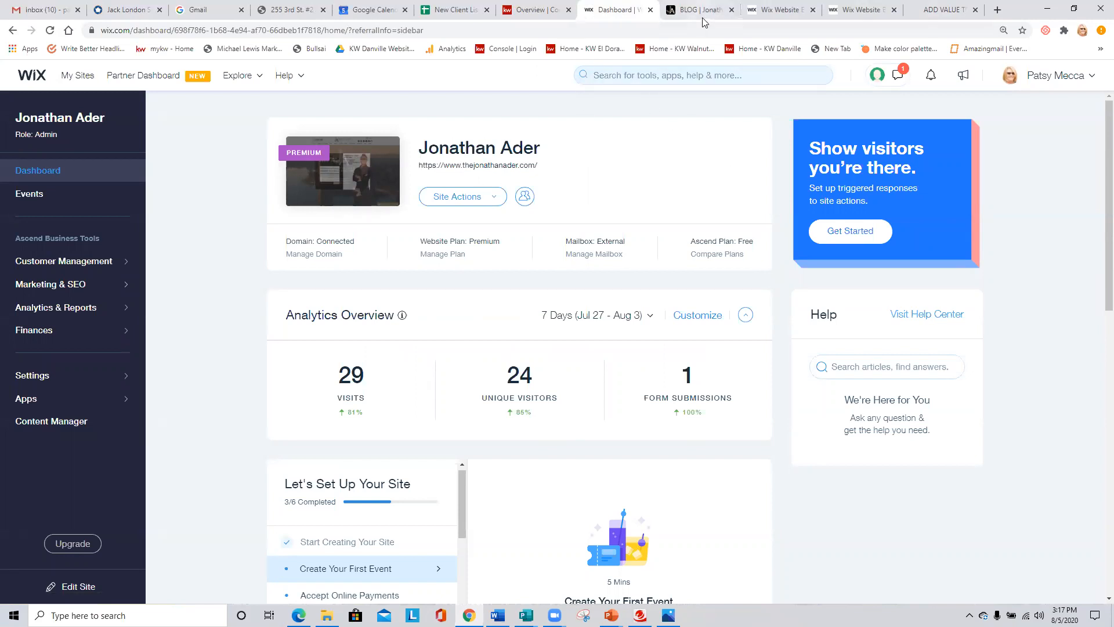
click(781, 10)
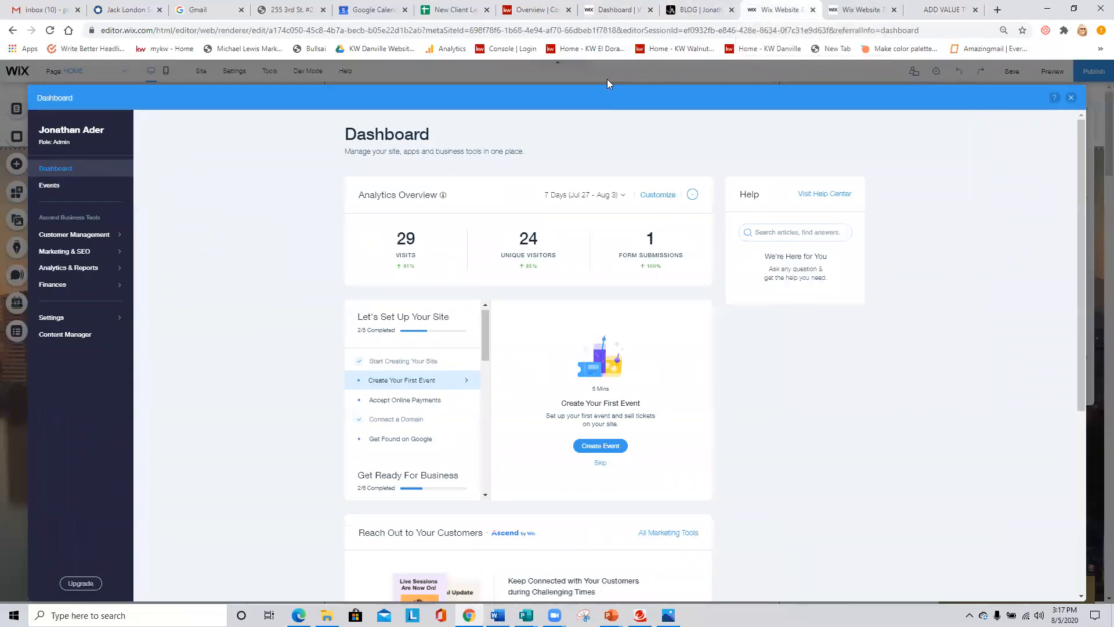
click(1072, 99)
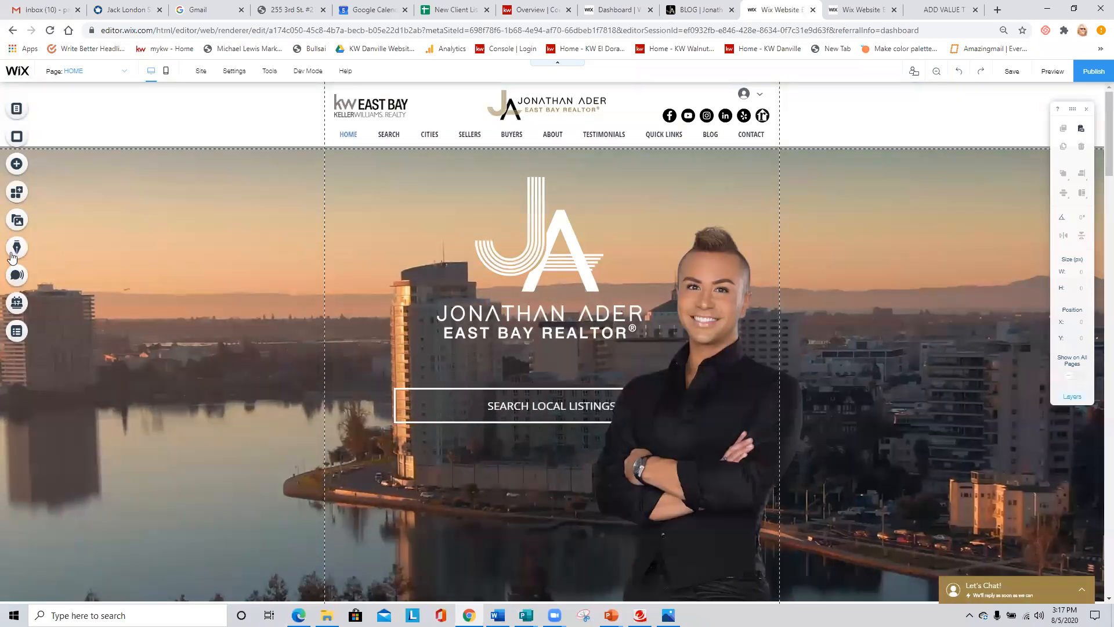
click(16, 251)
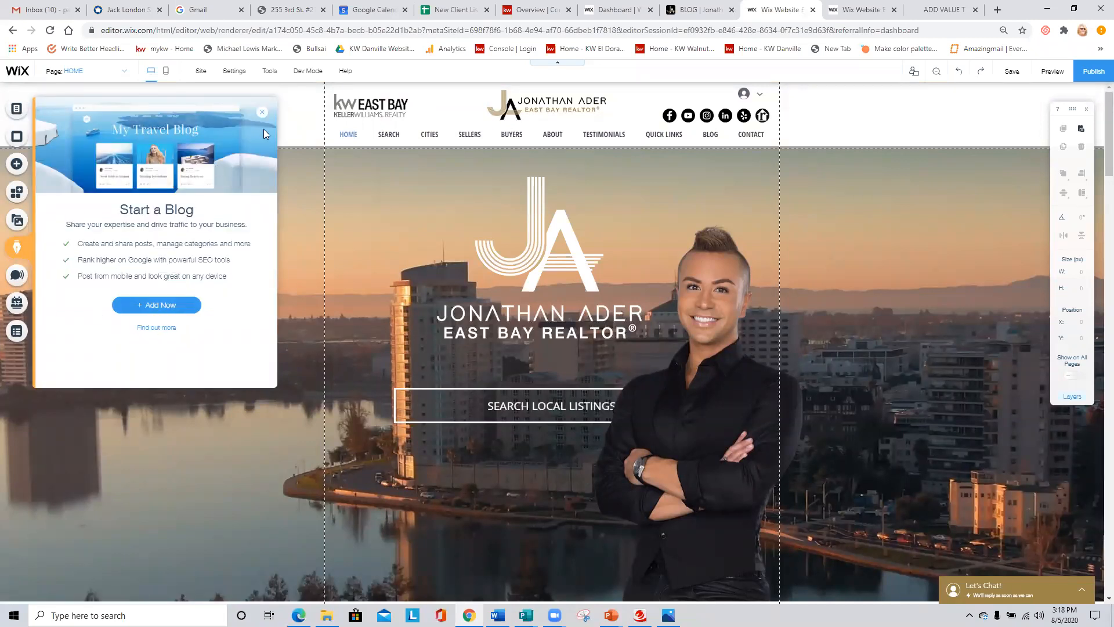
click(260, 115)
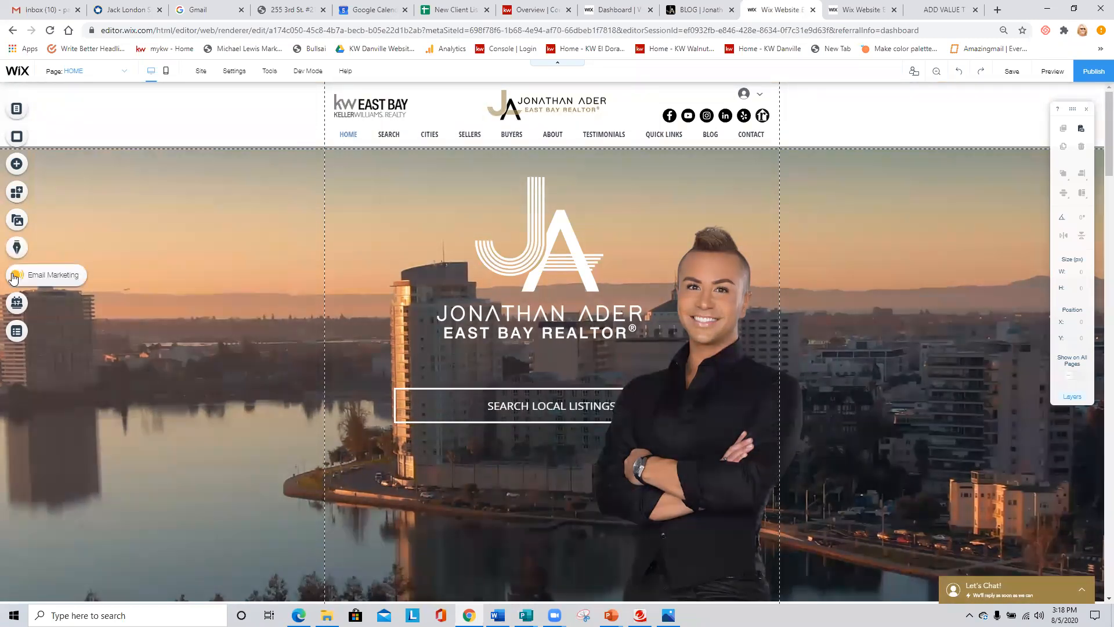
- Go to My Sites, open the Transferred folder, and open the agent site created Jul 31, 2020 for editing
click(609, 9)
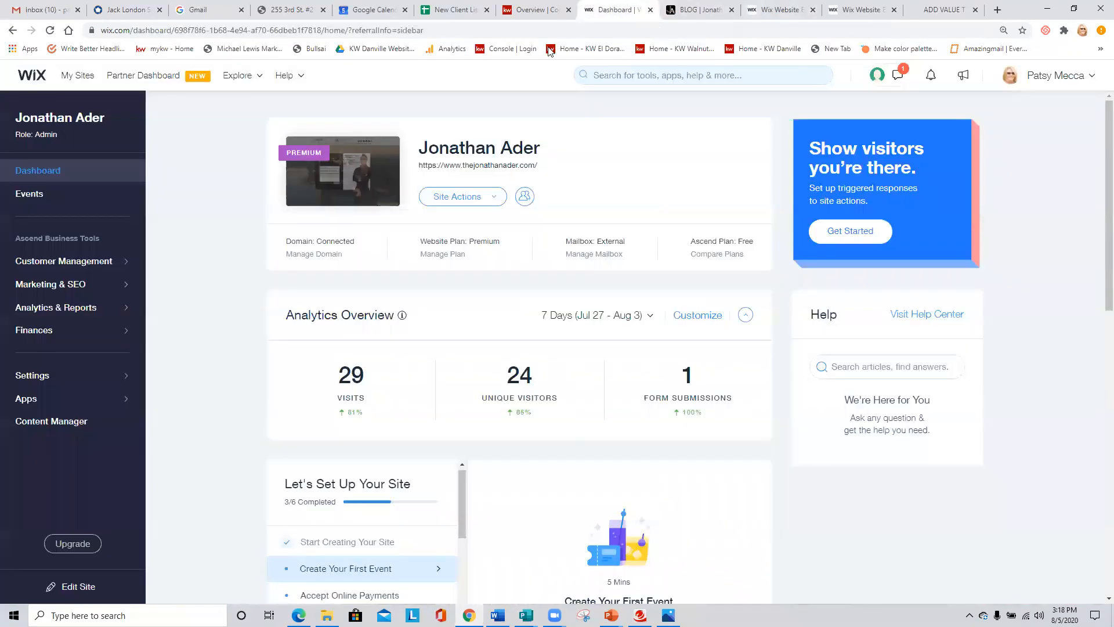
click(78, 75)
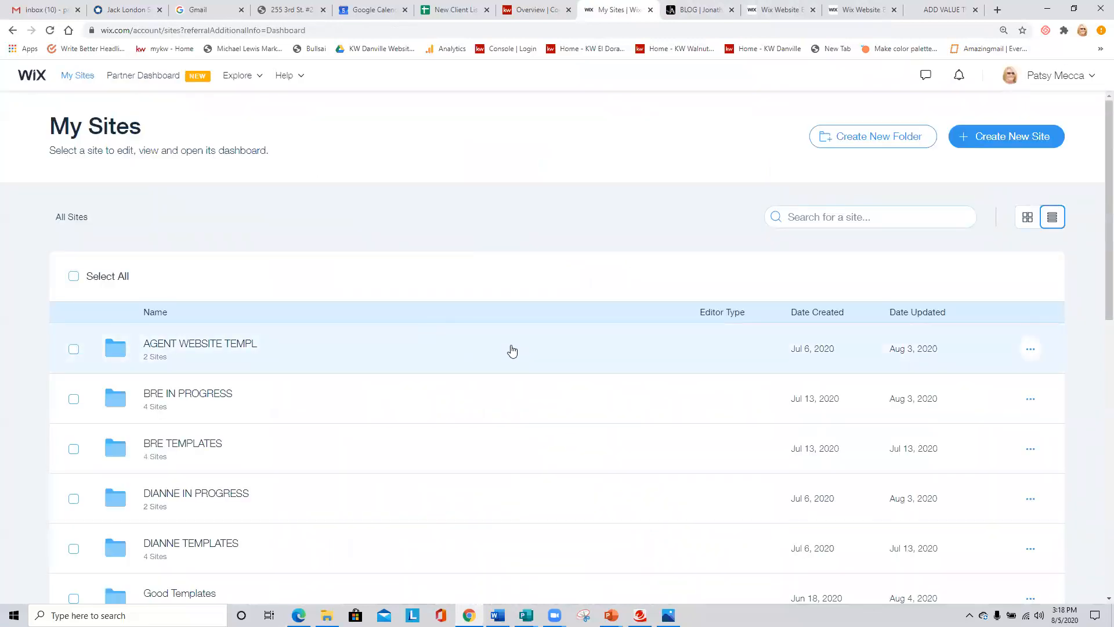
scroll(512, 351, down, 10)
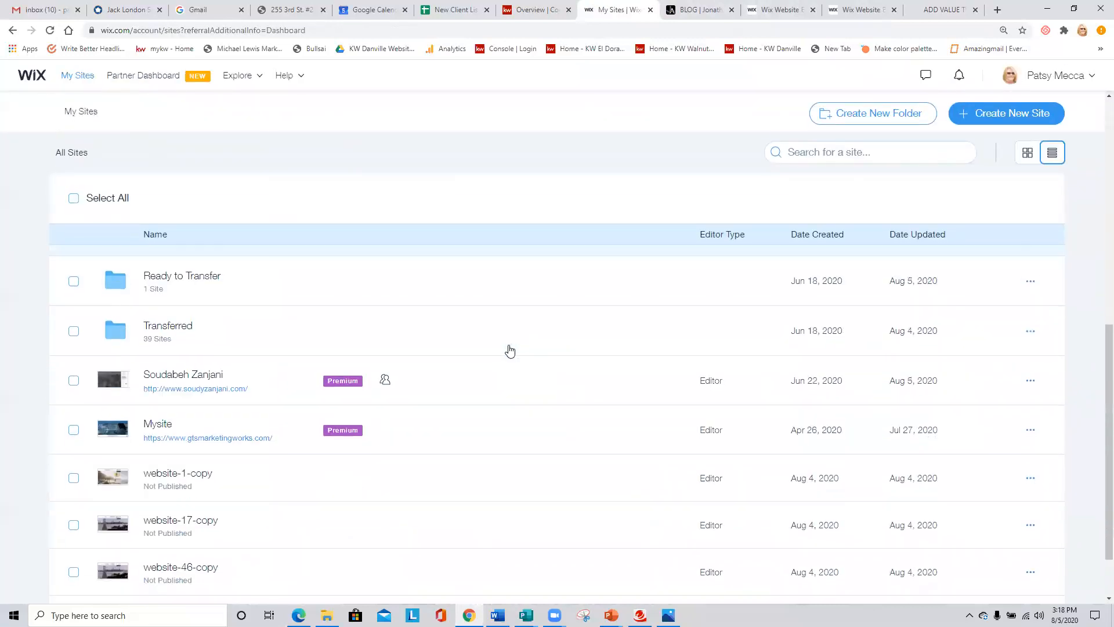
scroll(149, 472, up, 4)
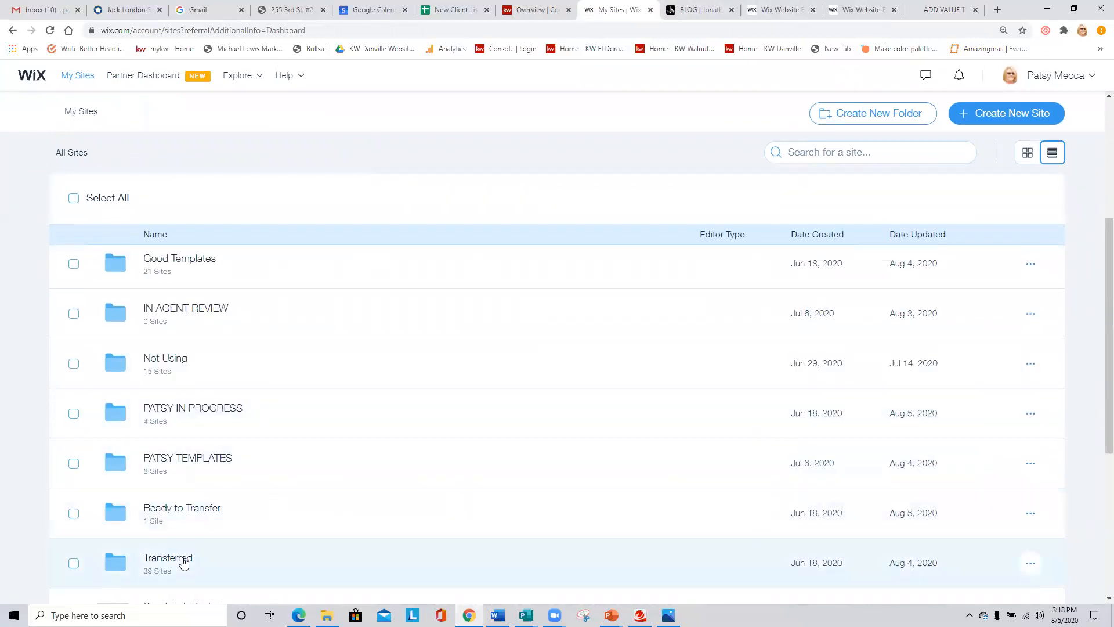
click(168, 559)
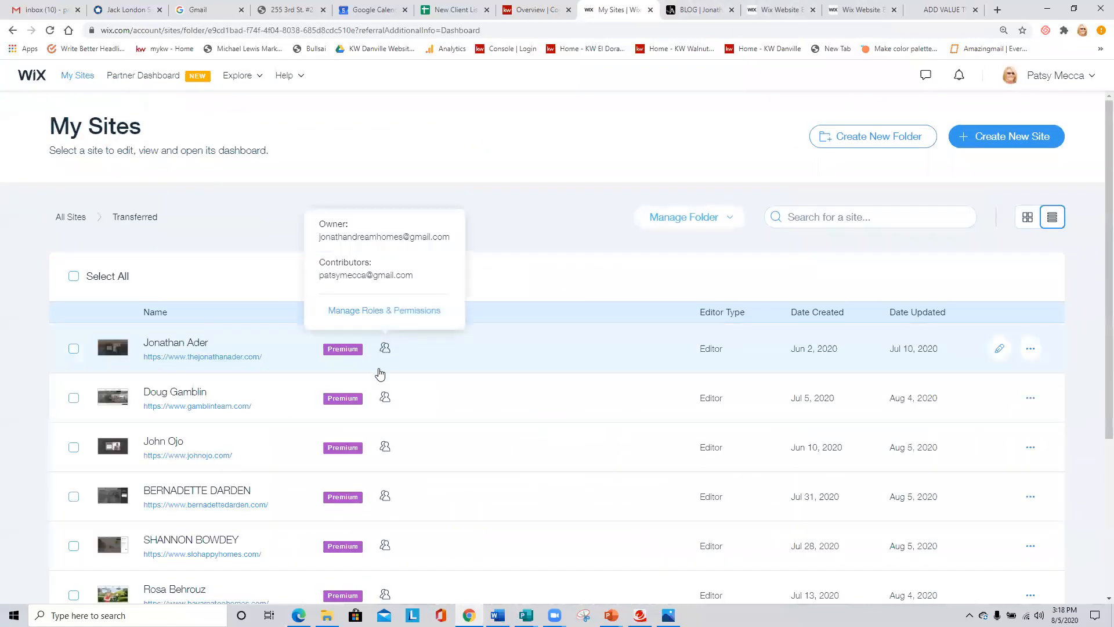
scroll(273, 395, down, 3)
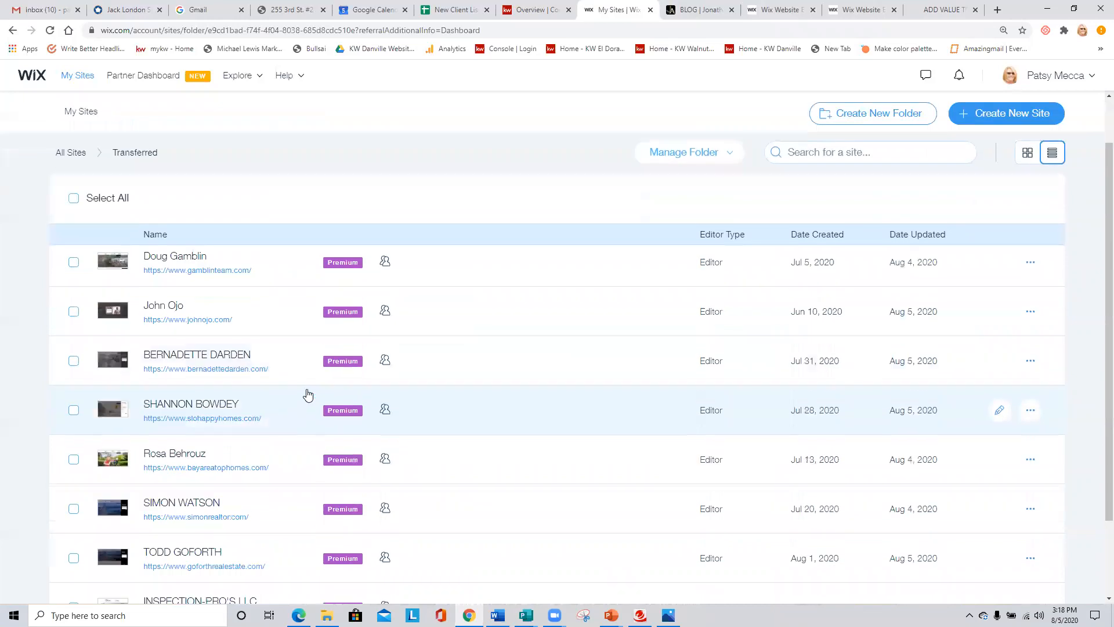
click(1032, 362)
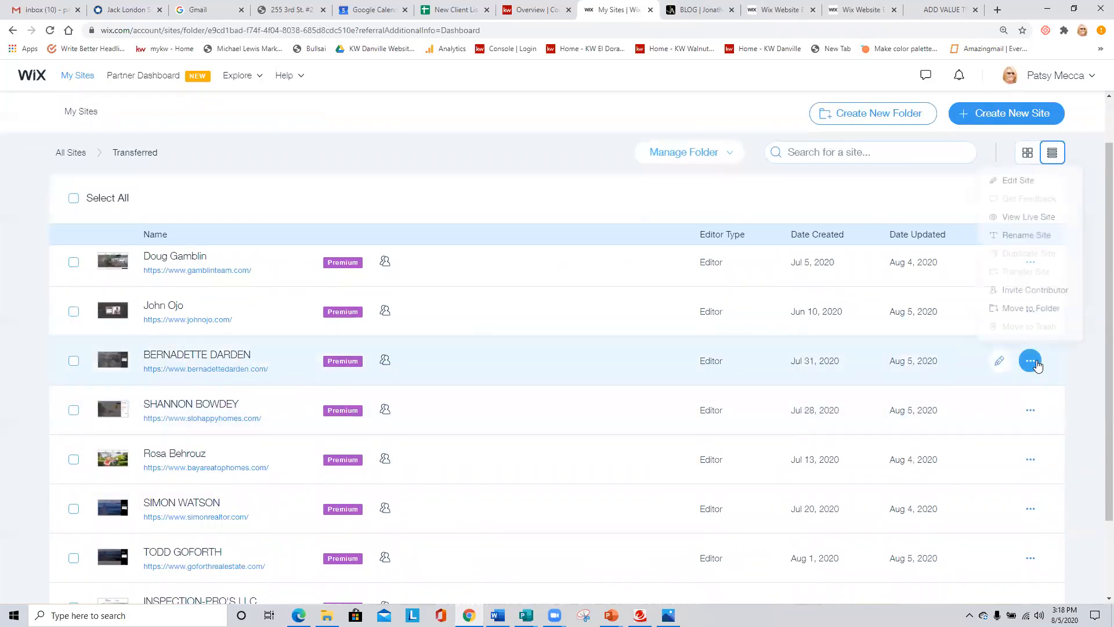
click(1019, 178)
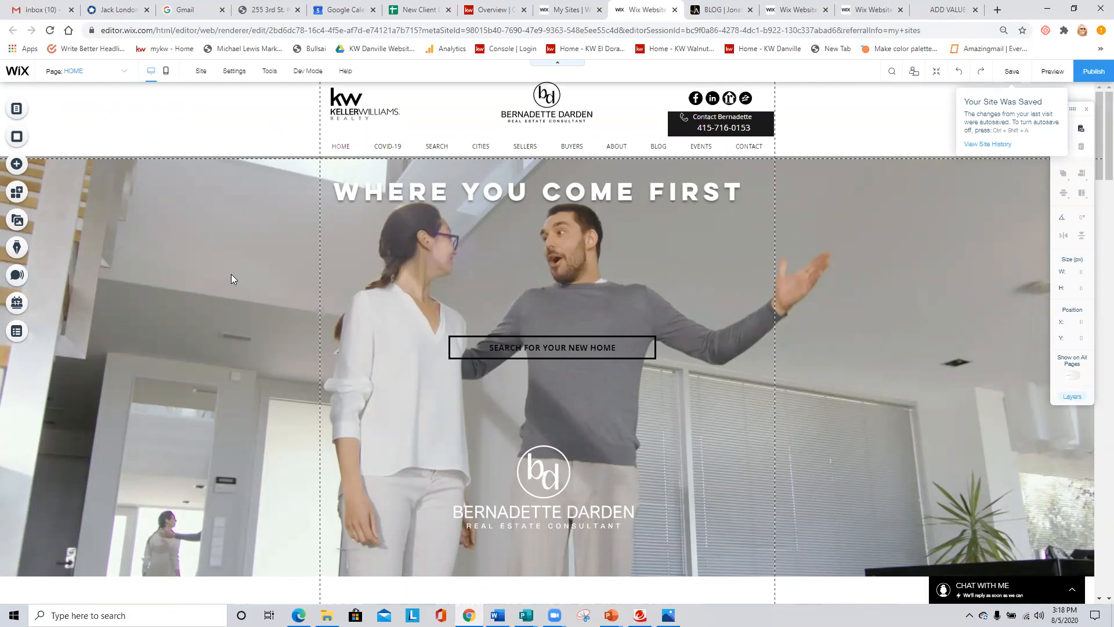
- Lower the home page headline "WHERE YOU COME FIRST" to Y 253, and shift the header's social icons and contact box slightly up
click(556, 196)
drag(556, 196, 557, 215)
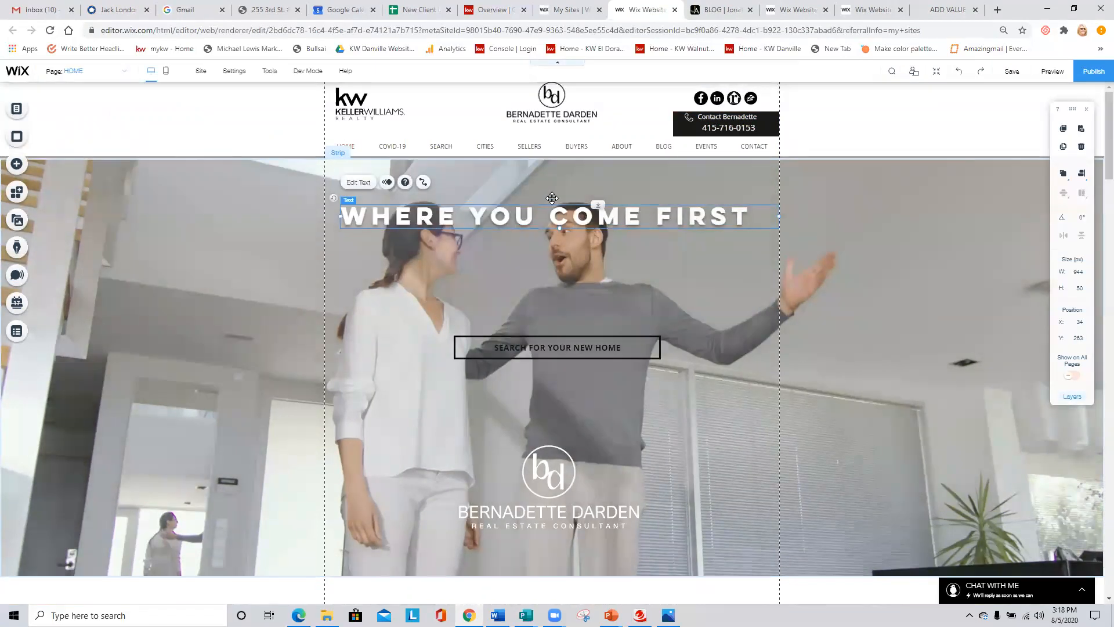
click(691, 124)
drag(718, 98, 723, 94)
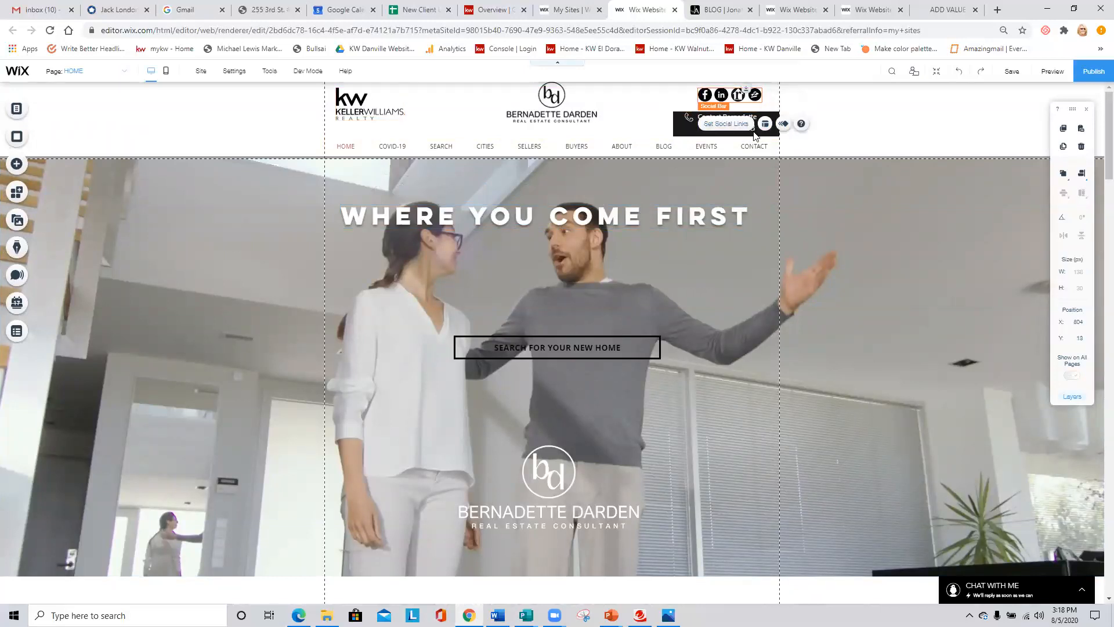
drag(683, 126, 682, 122)
click(613, 141)
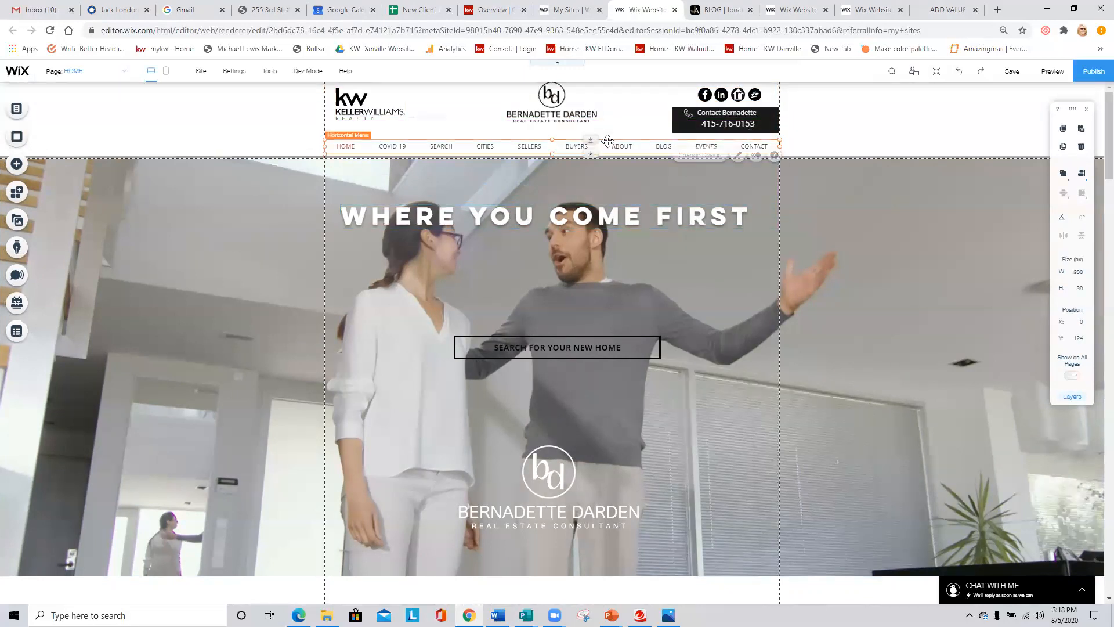
click(637, 119)
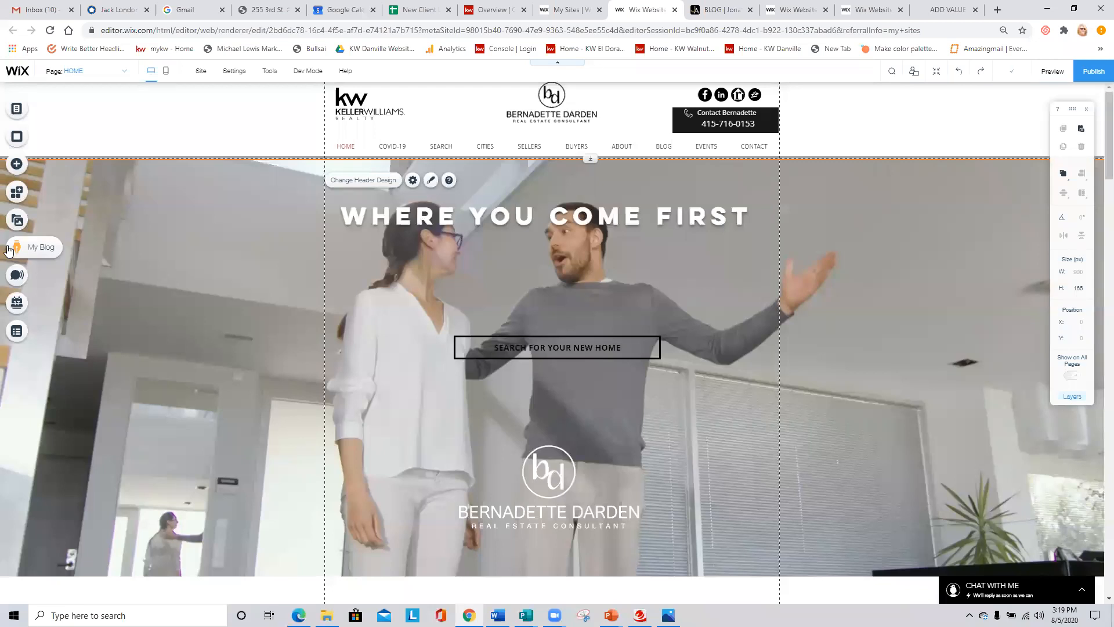
- Create a new blog post from the Blog Manager with the title "Real Catchy Title Goes here"
click(12, 249)
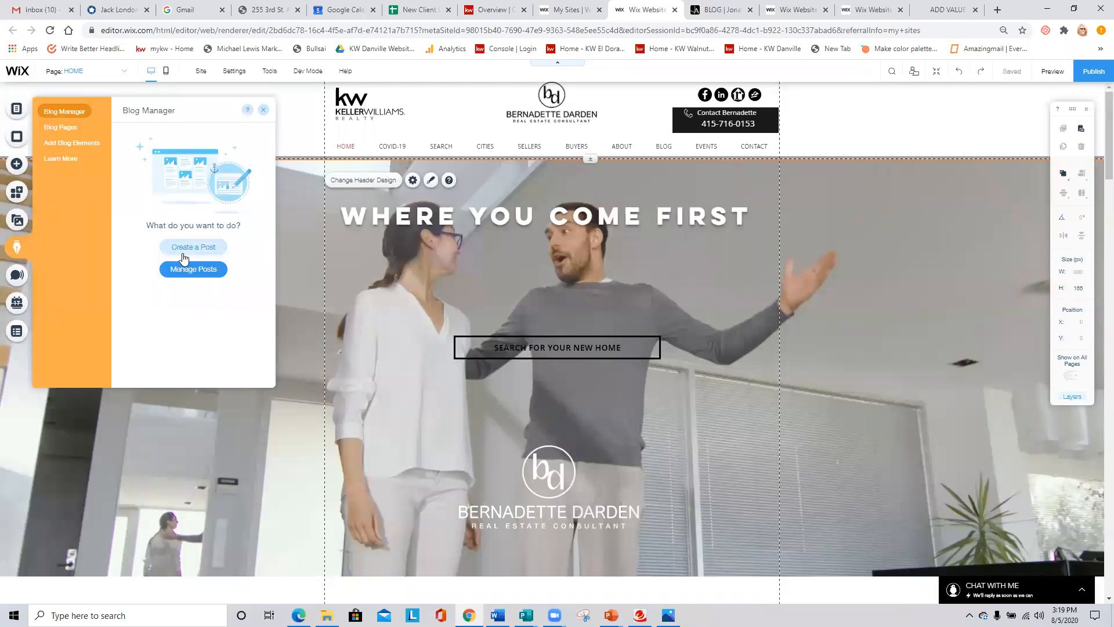
click(210, 254)
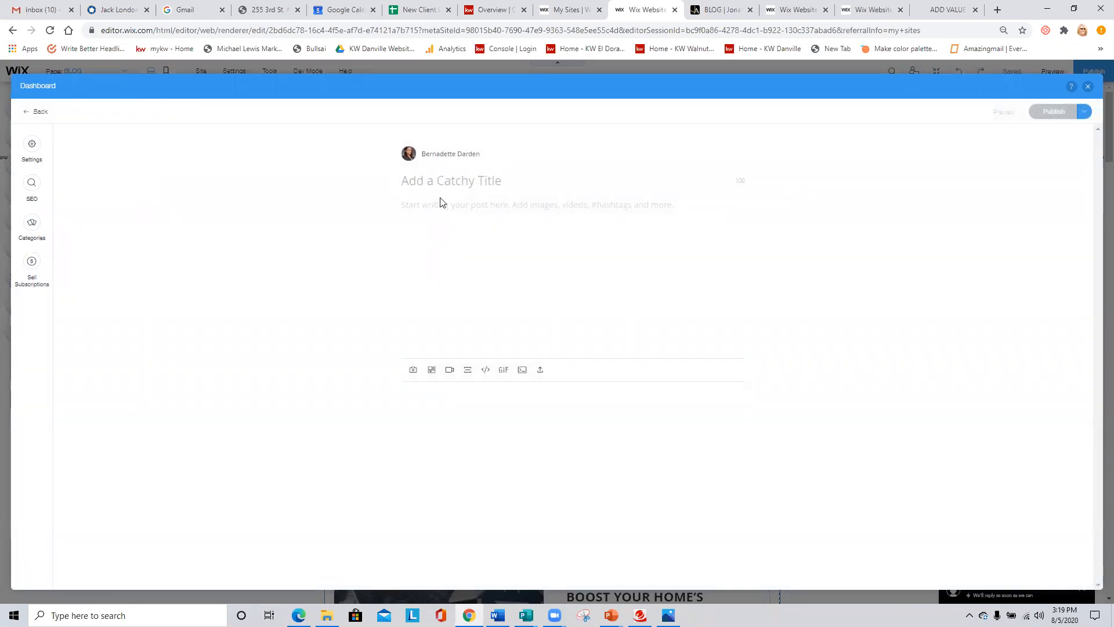
text(rEAL)
key(BackSpace)
key(BackSpace)
key(BackSpace)
key(BackSpace)
key(Caps_Lock)
text(Real Catchy Ti)
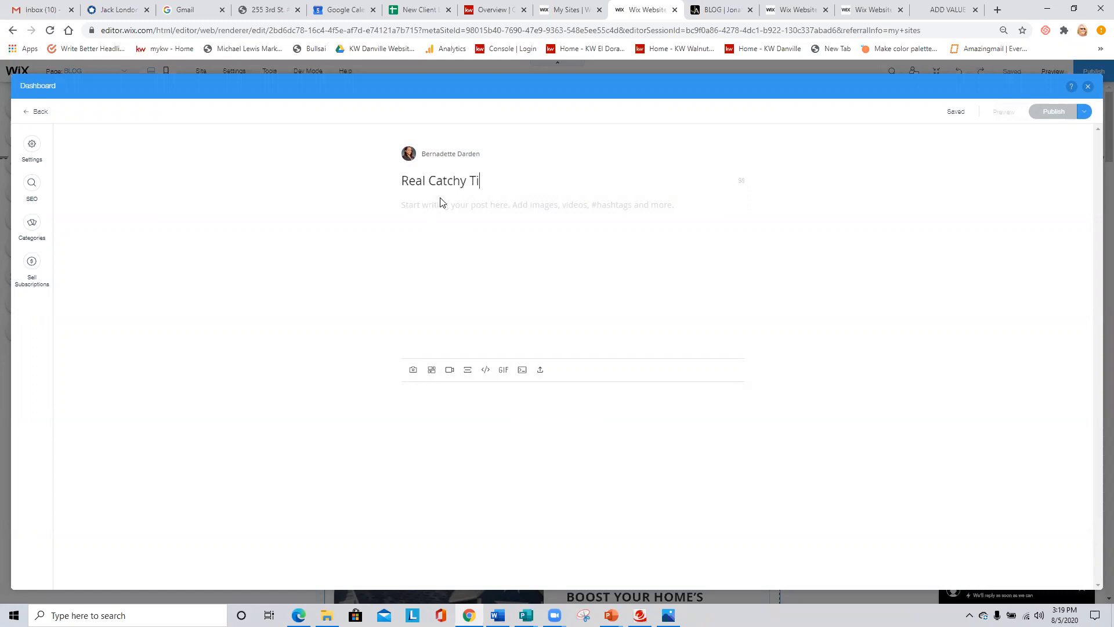
text(tle Goes here)
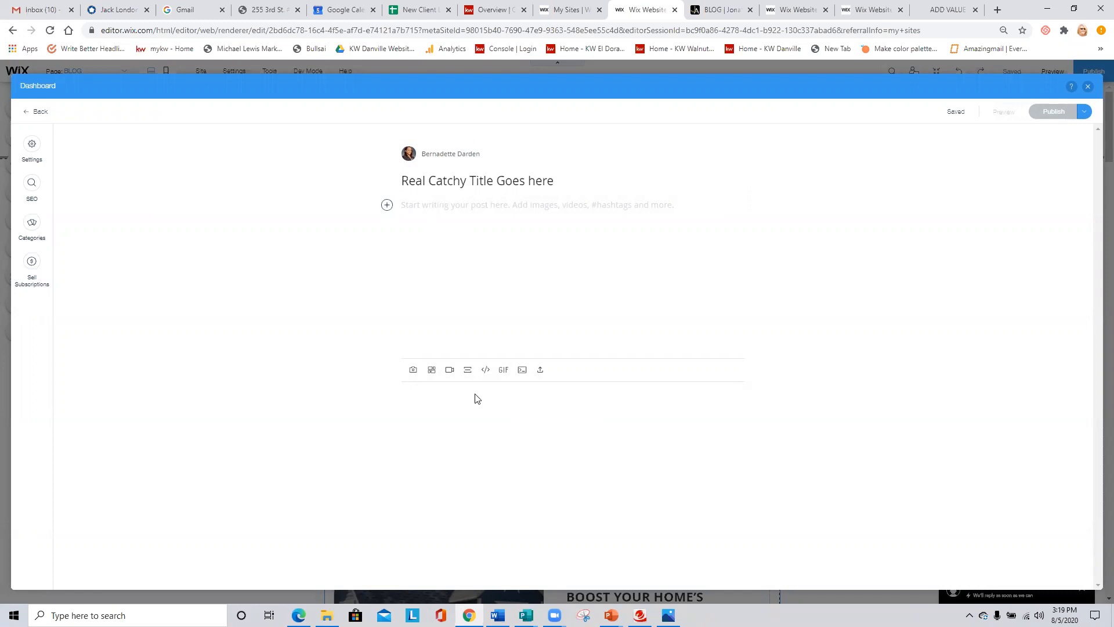
- Upload 1.jpg from the Website and eBooks folder in Pictures and insert it as an image below the post title
click(413, 370)
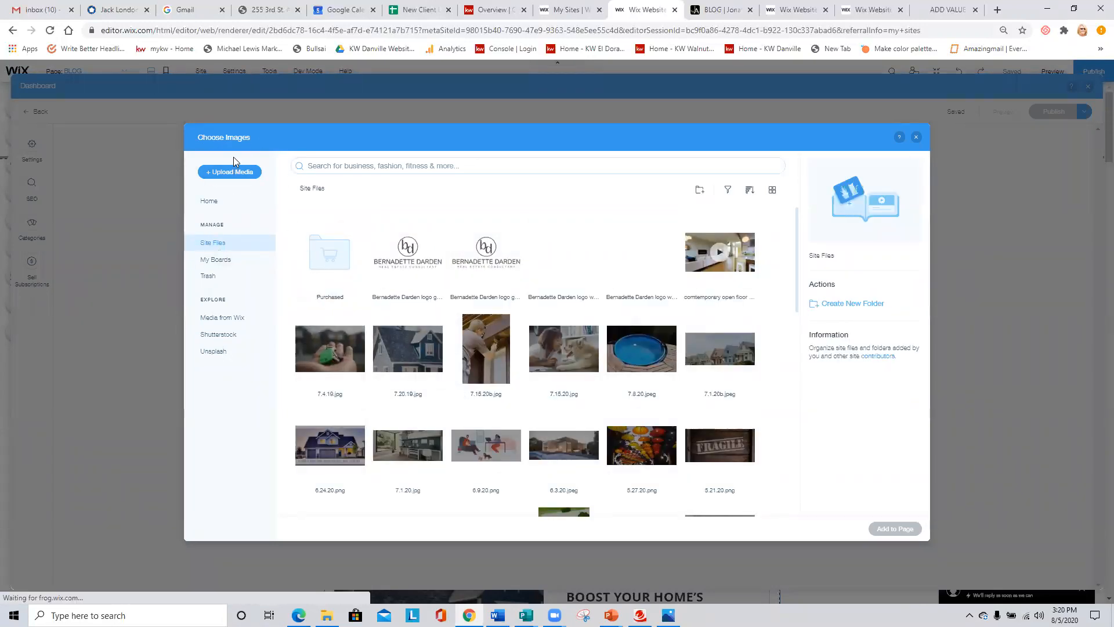
scroll(528, 360, down, 2)
scroll(528, 360, down, 6)
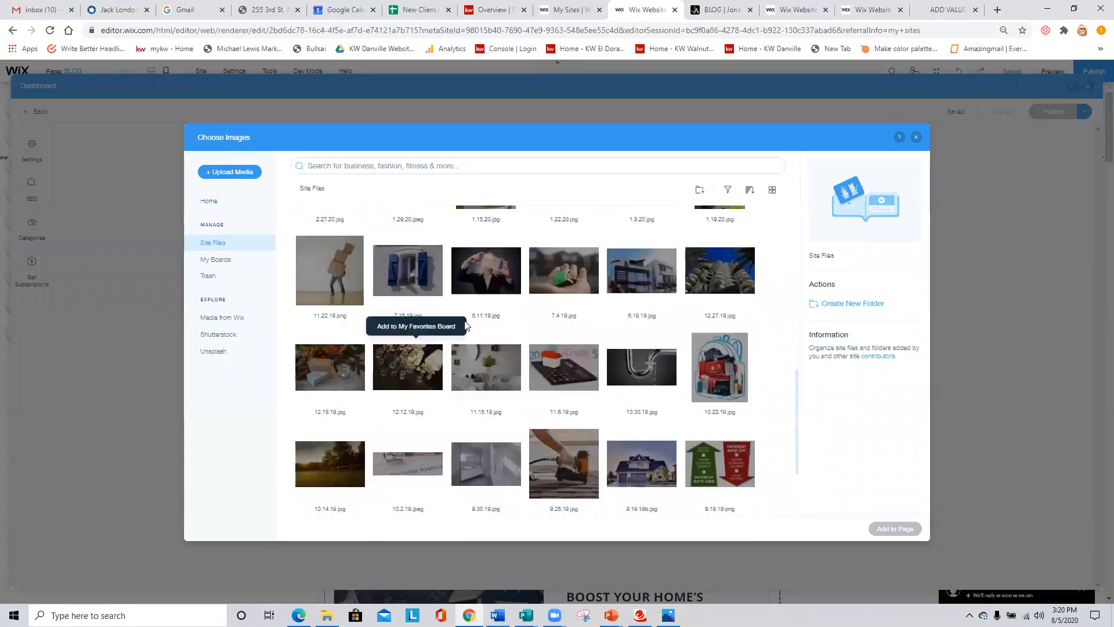
scroll(522, 407, up, 10)
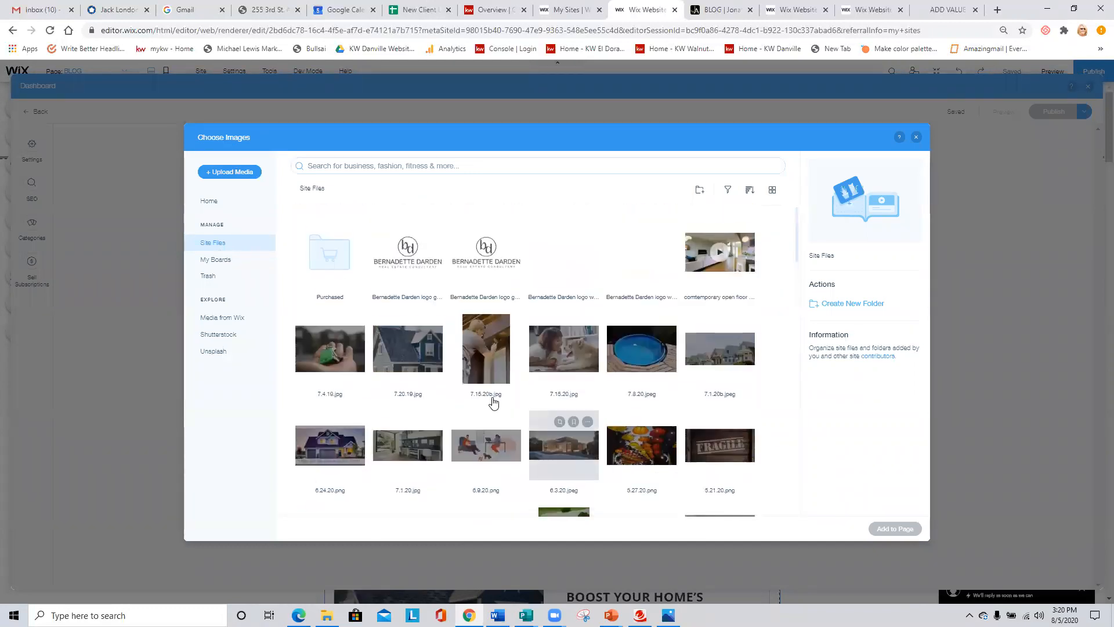
click(234, 173)
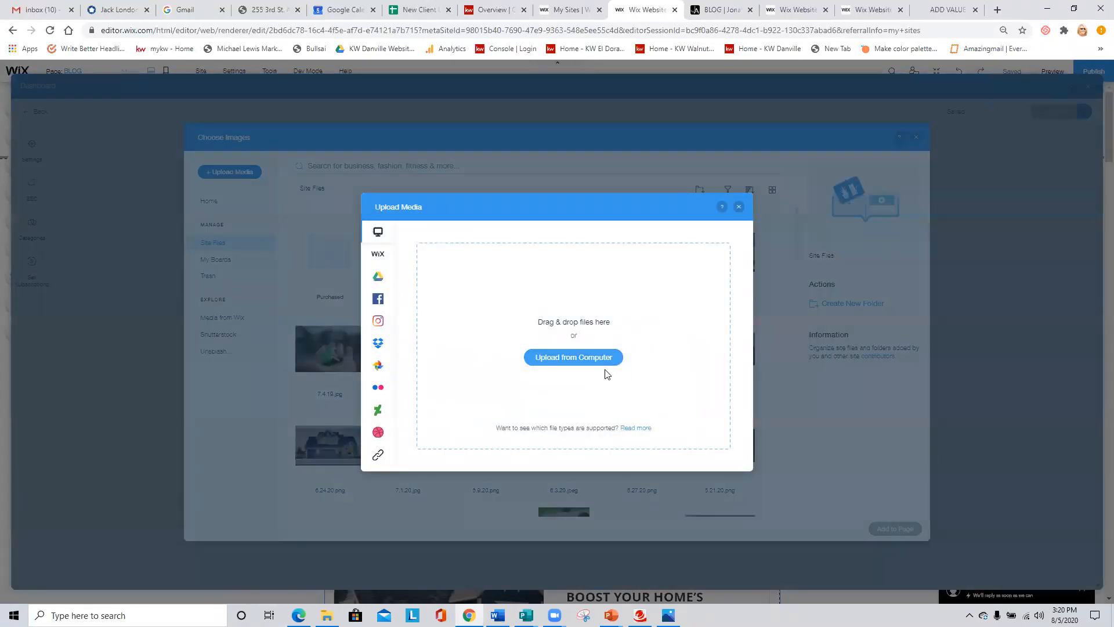
click(597, 354)
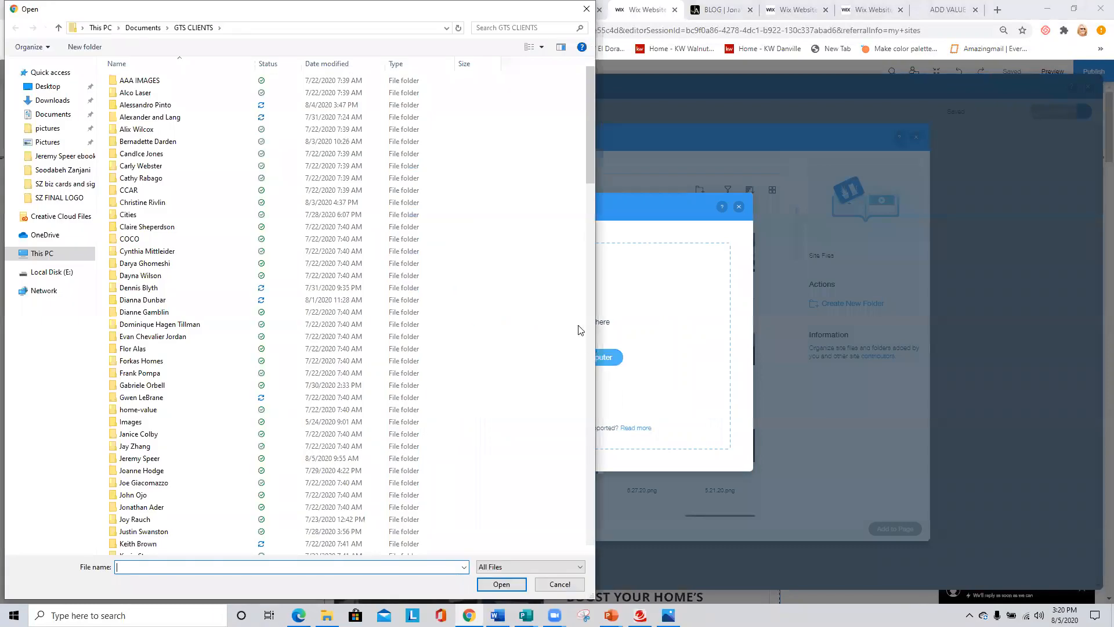
click(37, 145)
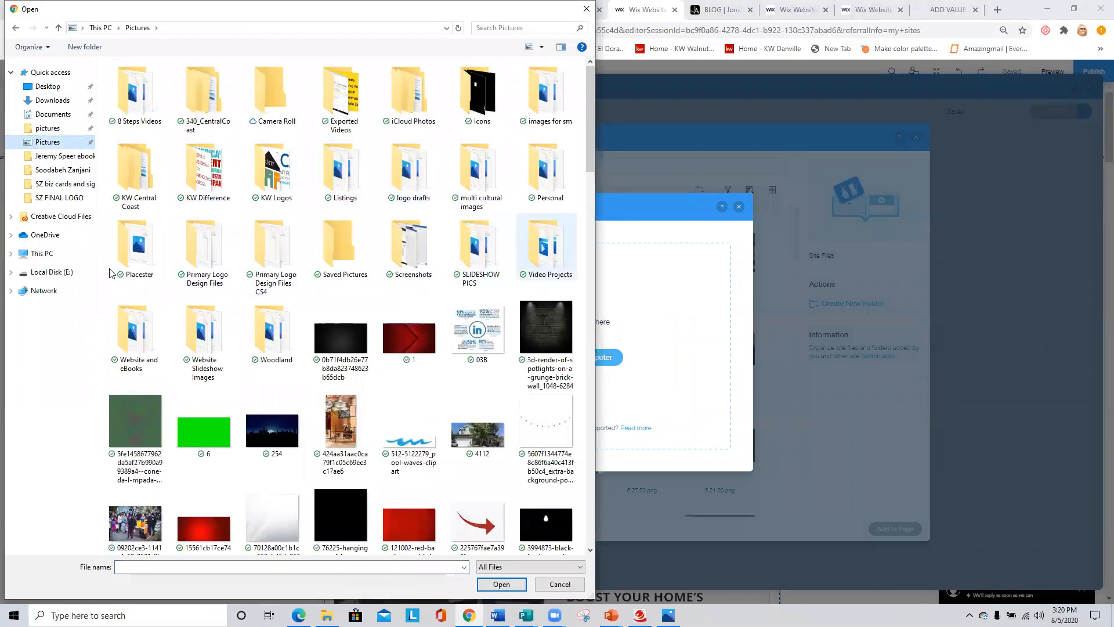
double_click(139, 325)
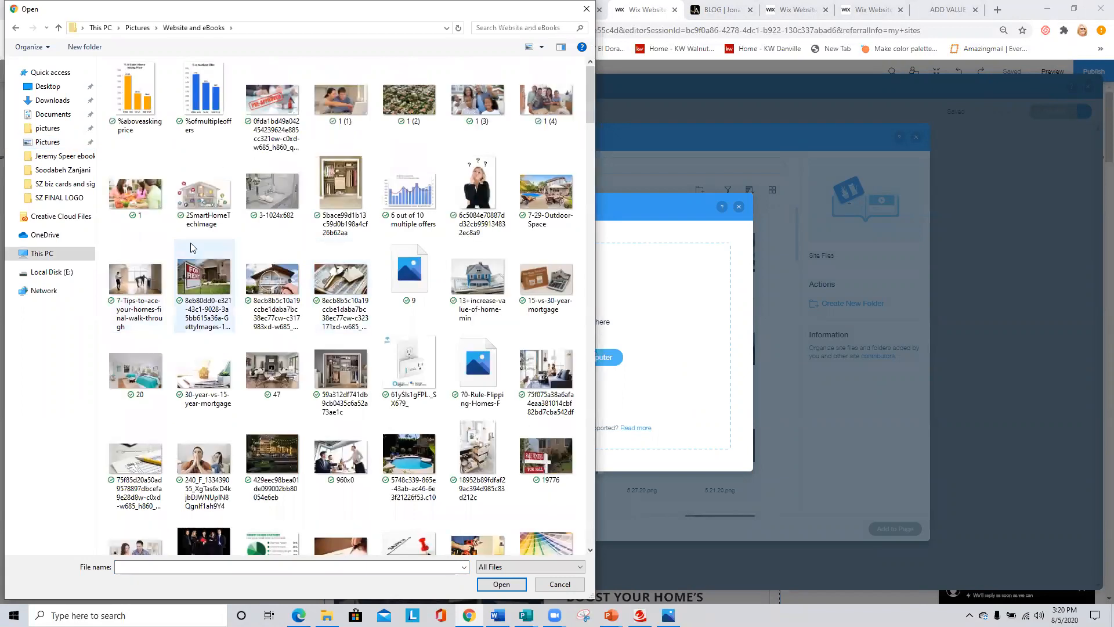
click(122, 188)
double_click(121, 188)
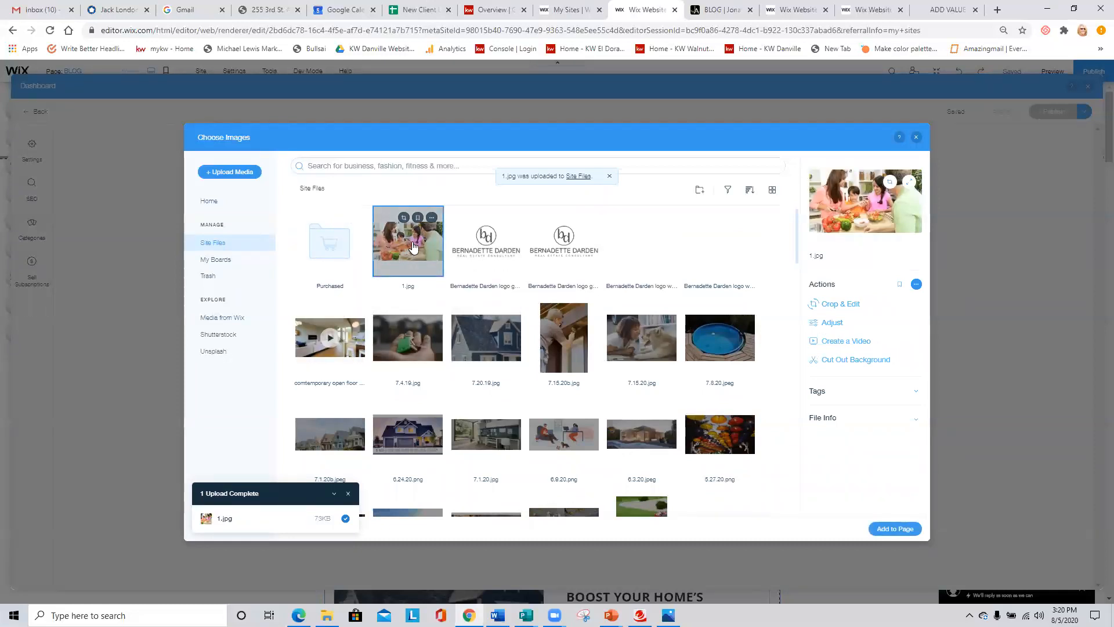
click(889, 530)
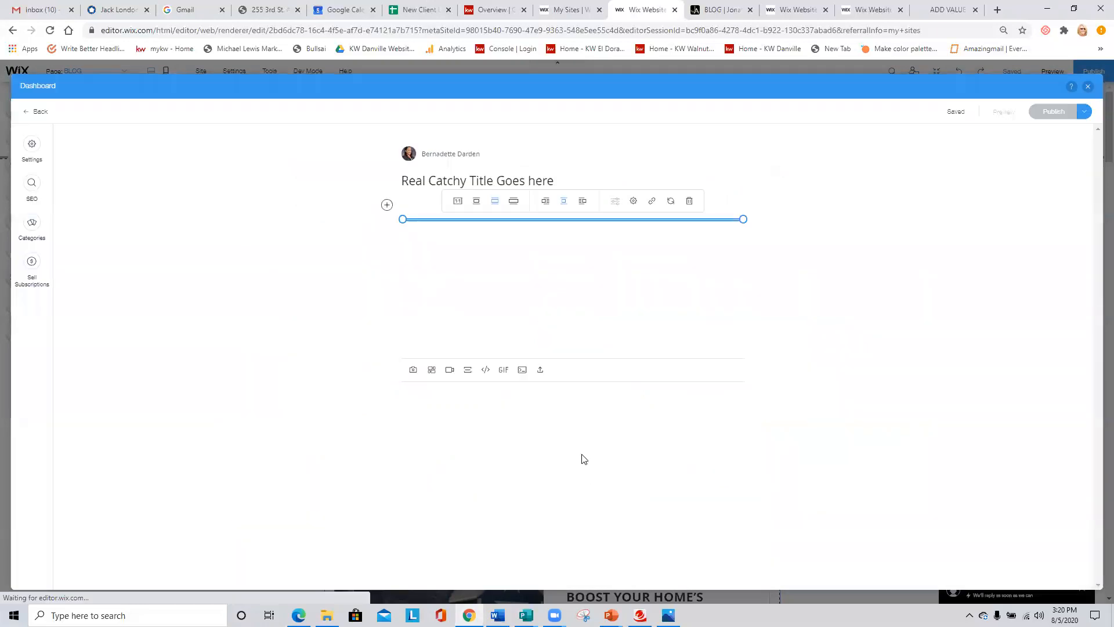
- Add the text "Copy and paste your content or text into this area." below the image and start a new line
click(475, 422)
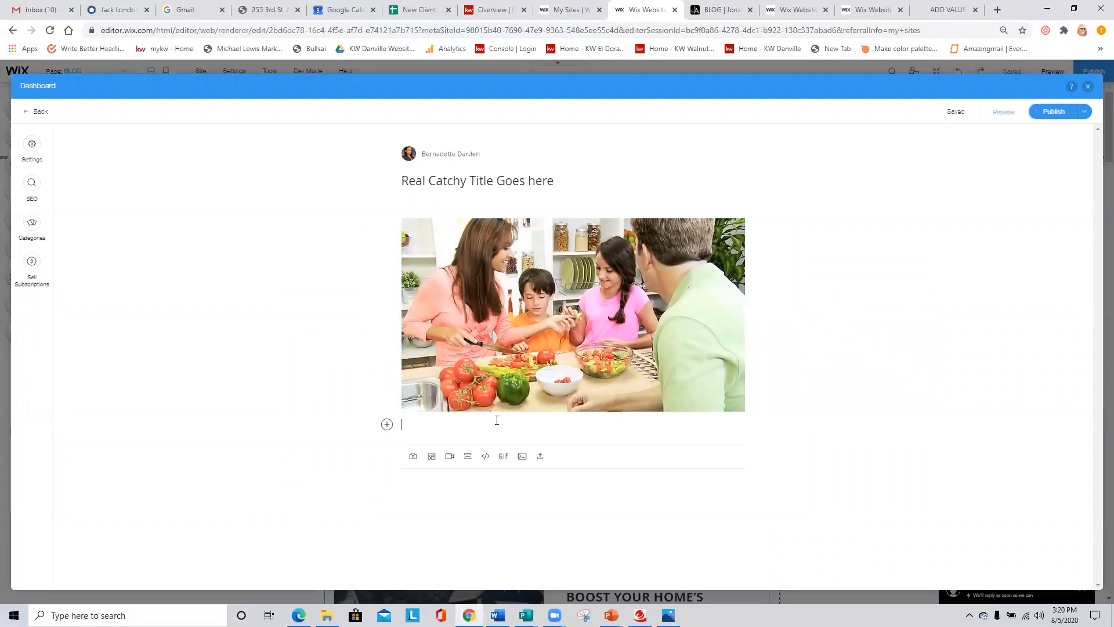
text(Copy and paste your content or text into this)
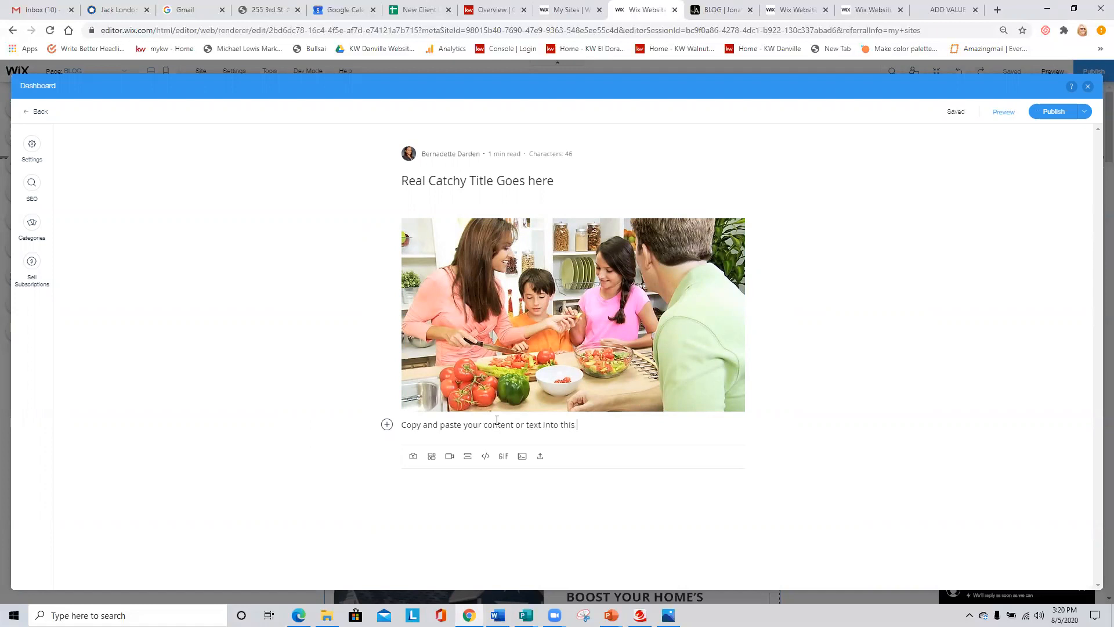
text(a.)
key(Return)
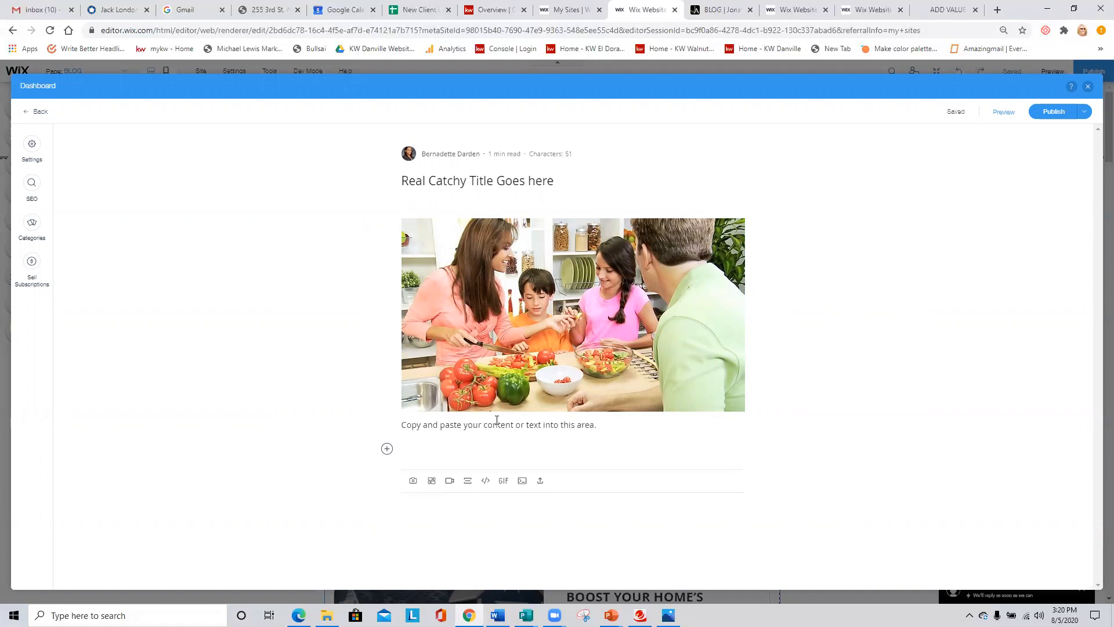
- Insert a gallery of 1.jpg, 7.4.19.jpg, 7.15.20.jpg and 5.27.20.png below the post text, and delete it again
click(449, 482)
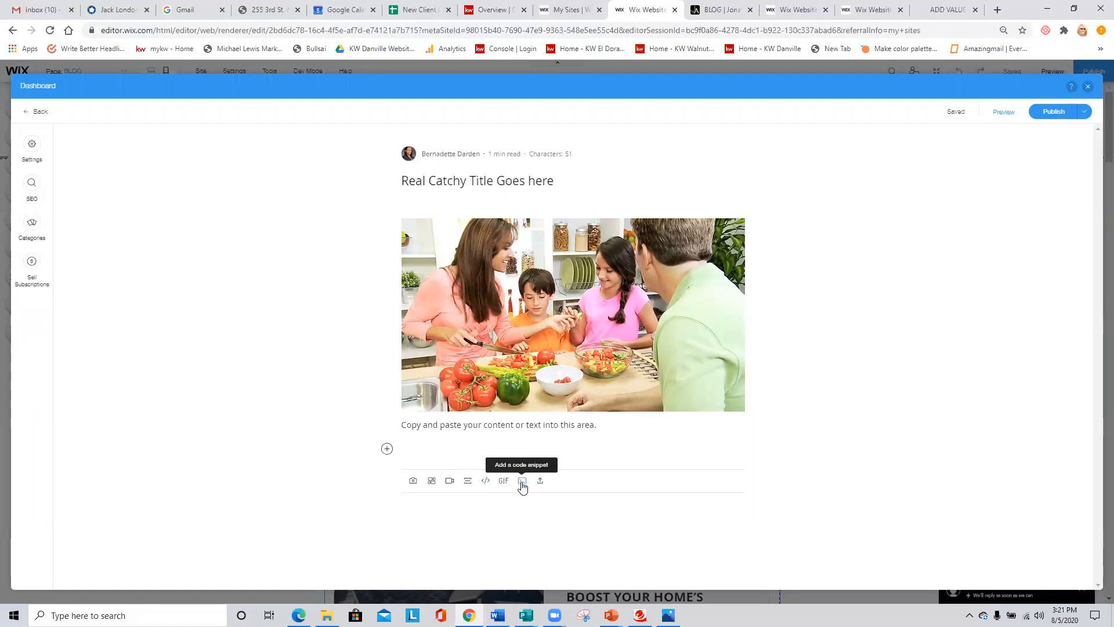
click(431, 482)
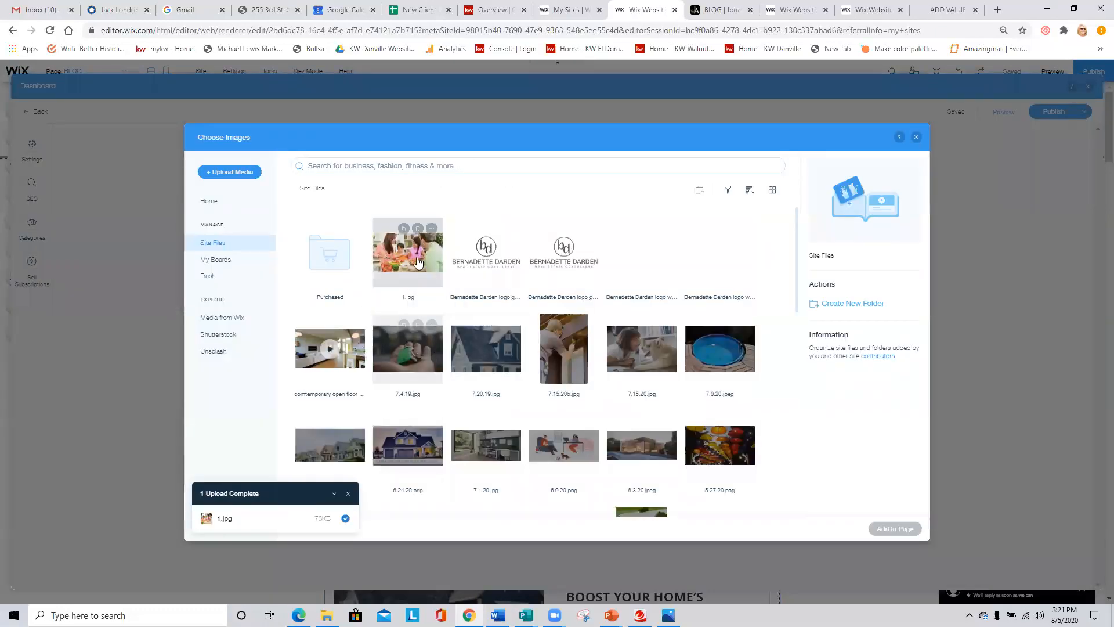
click(405, 264)
click(406, 347)
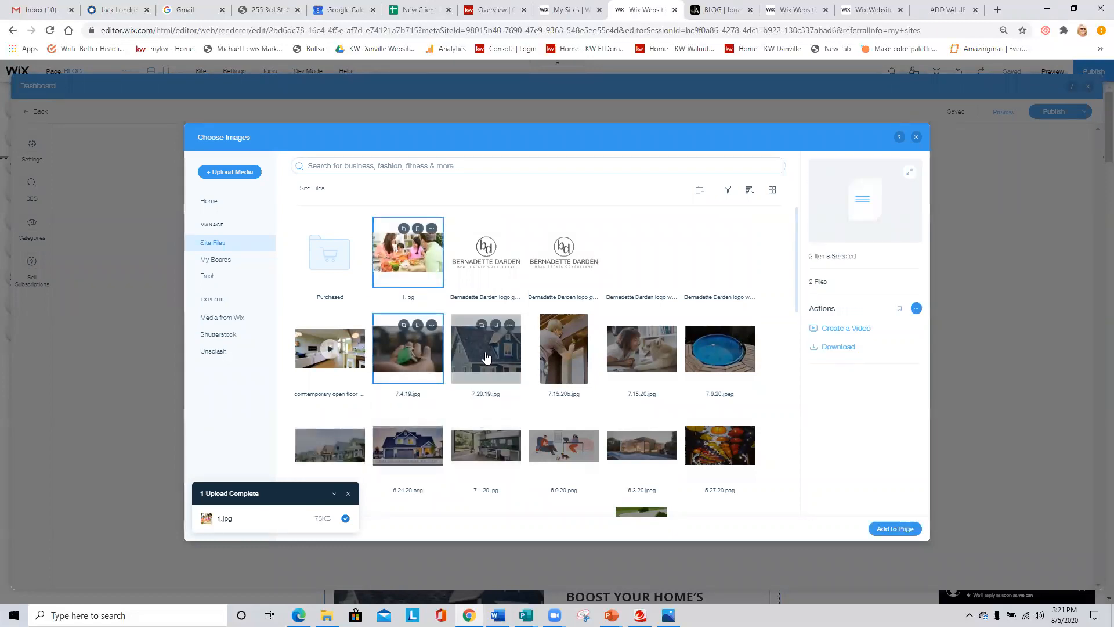
click(630, 354)
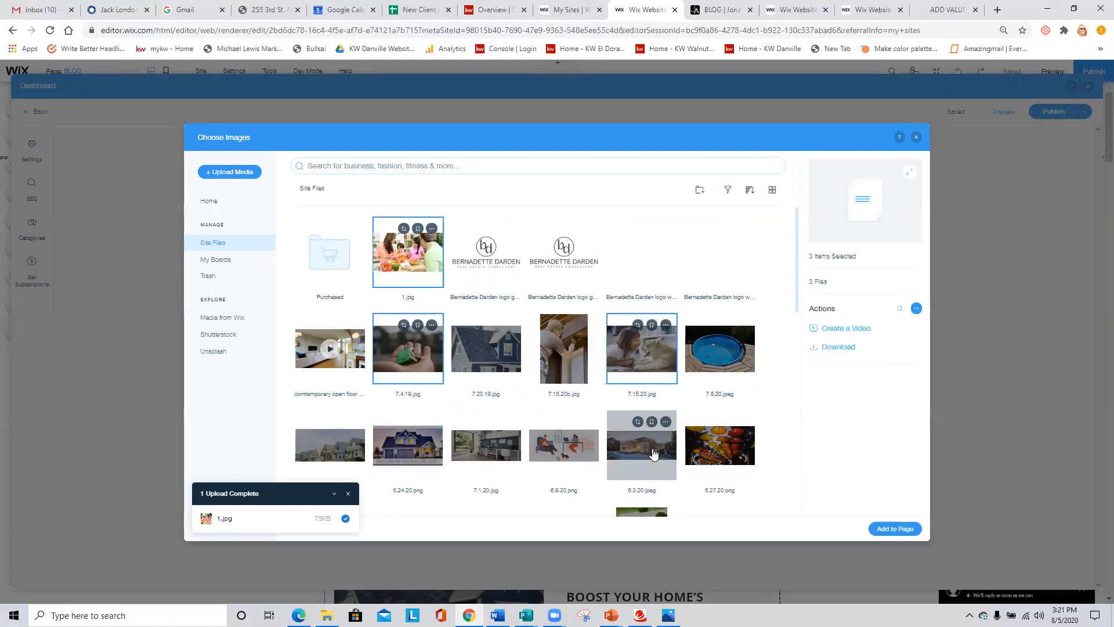
click(688, 478)
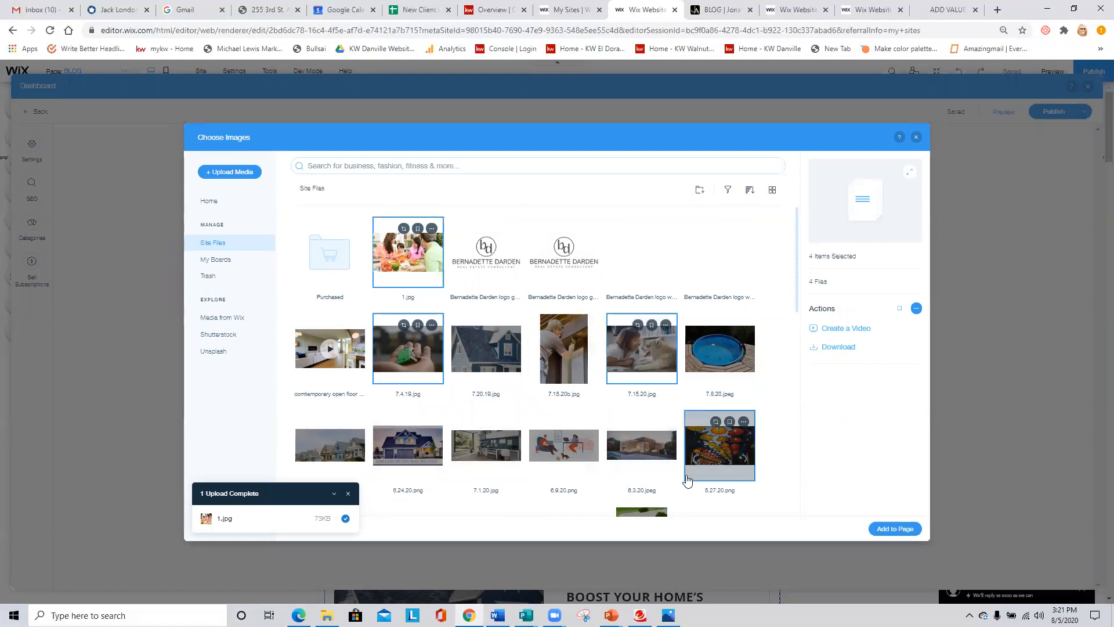
click(902, 527)
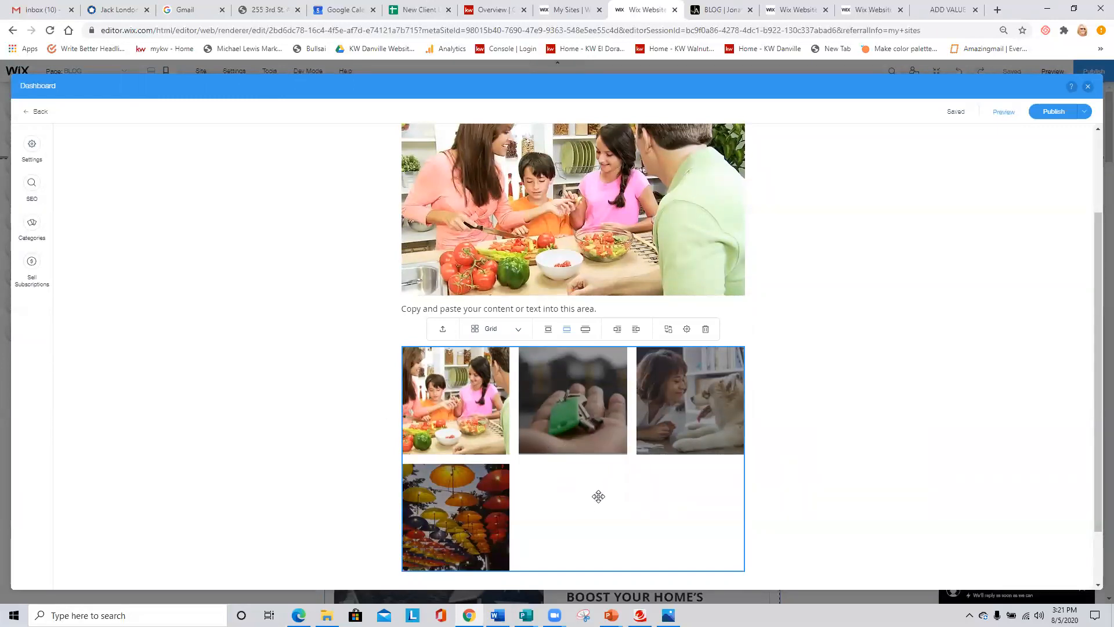
click(705, 330)
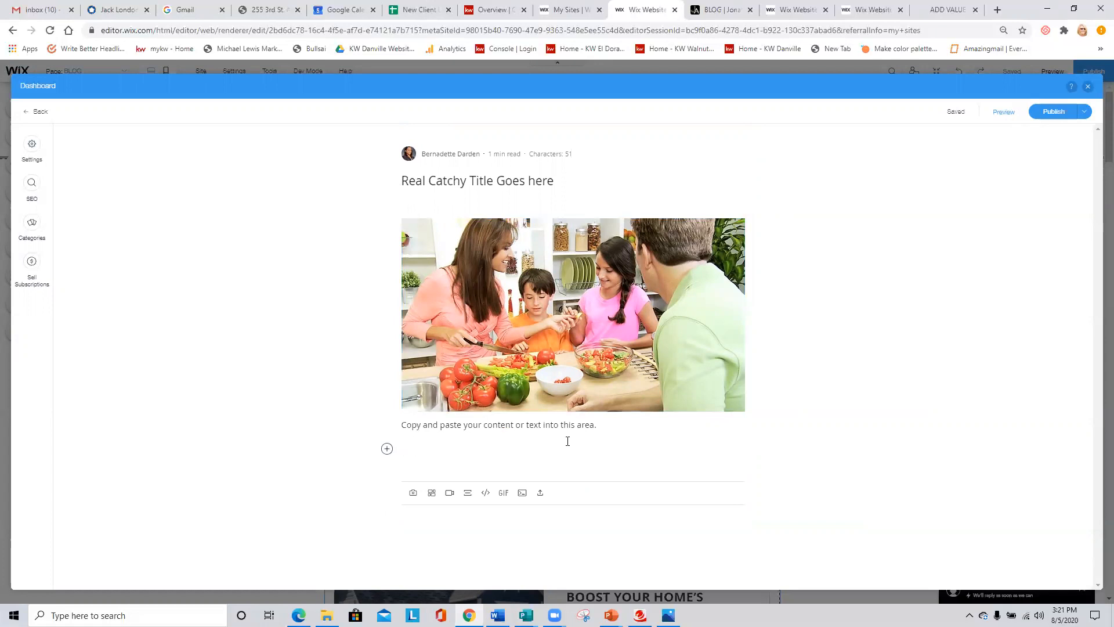
- Publish the blog post and close the Dashboard overlay
click(1054, 111)
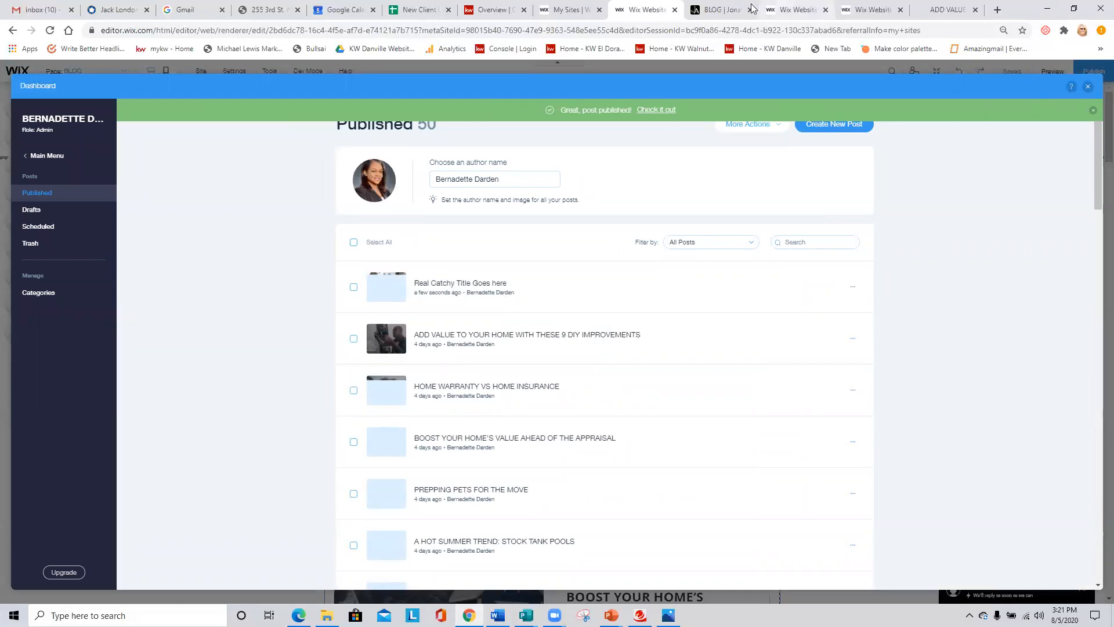
click(1089, 87)
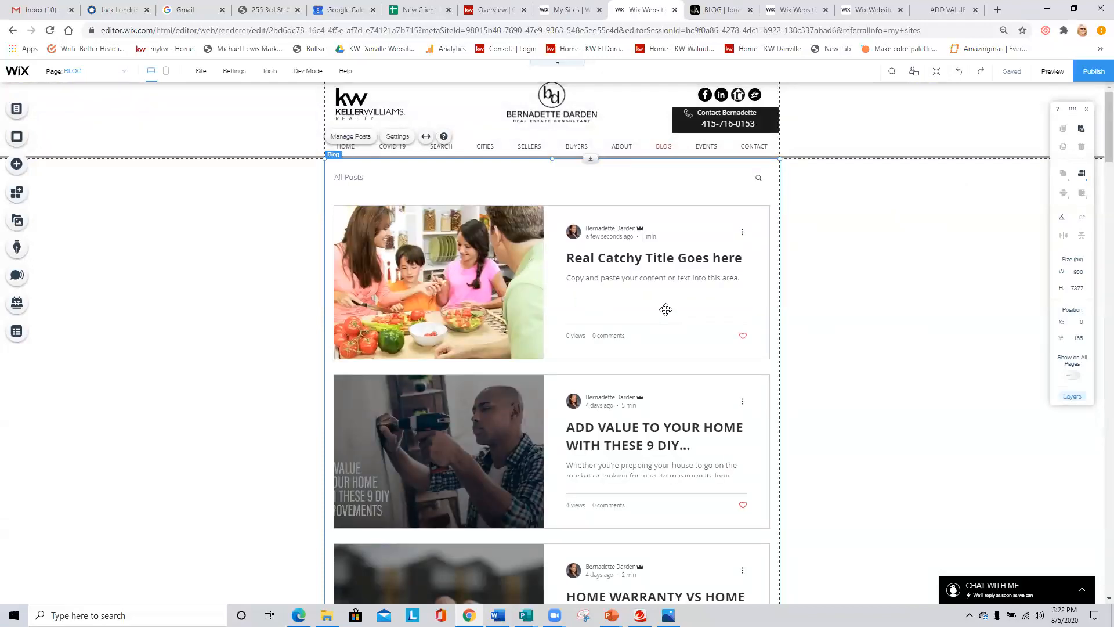
- Preview the blog page, open the "Real Catchy Title Goes here" post, view its options, and return to the editor
click(1056, 72)
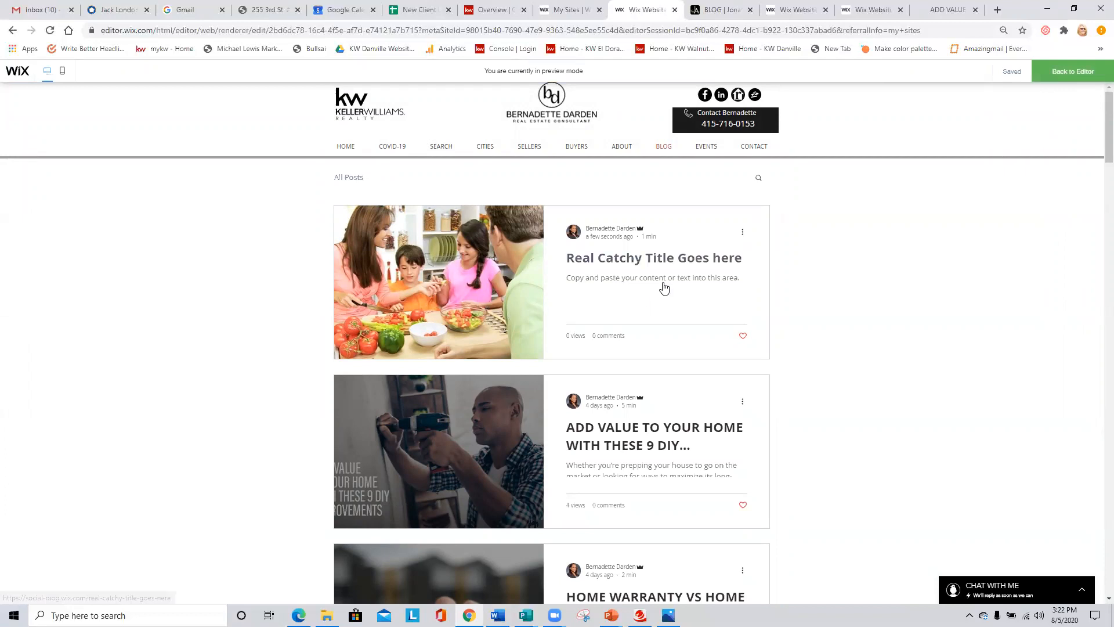
scroll(516, 279, down, 2)
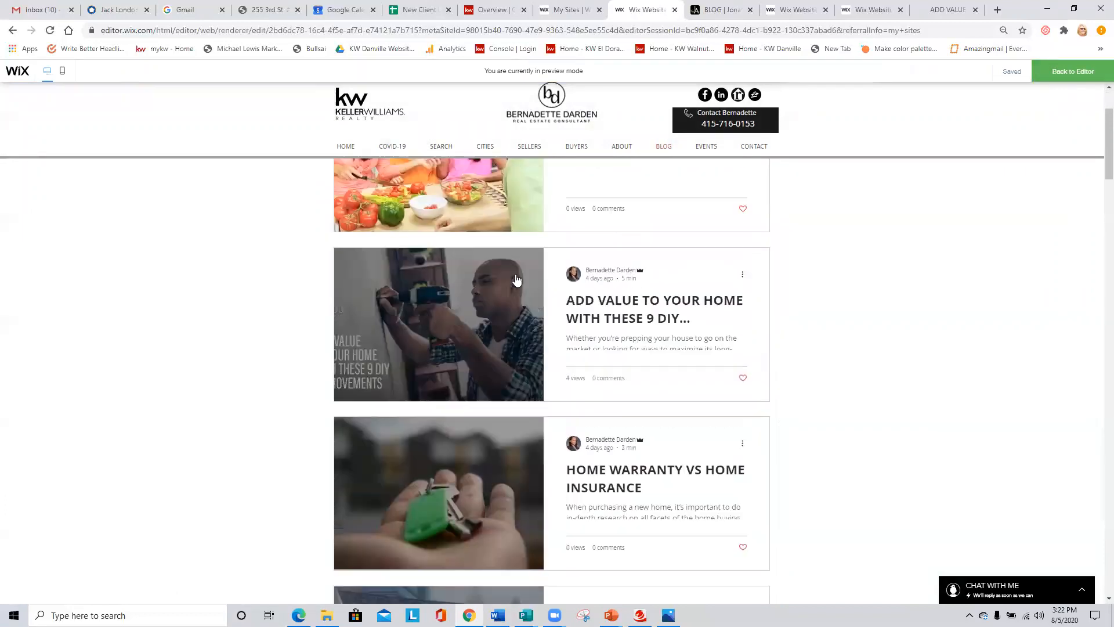
scroll(516, 279, up, 2)
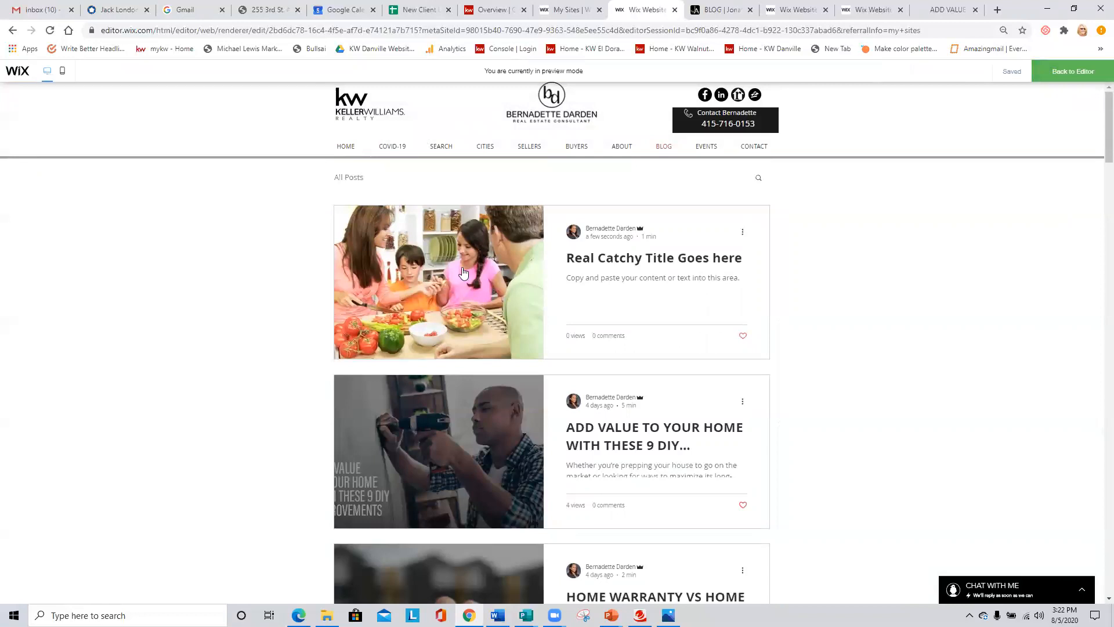
click(463, 272)
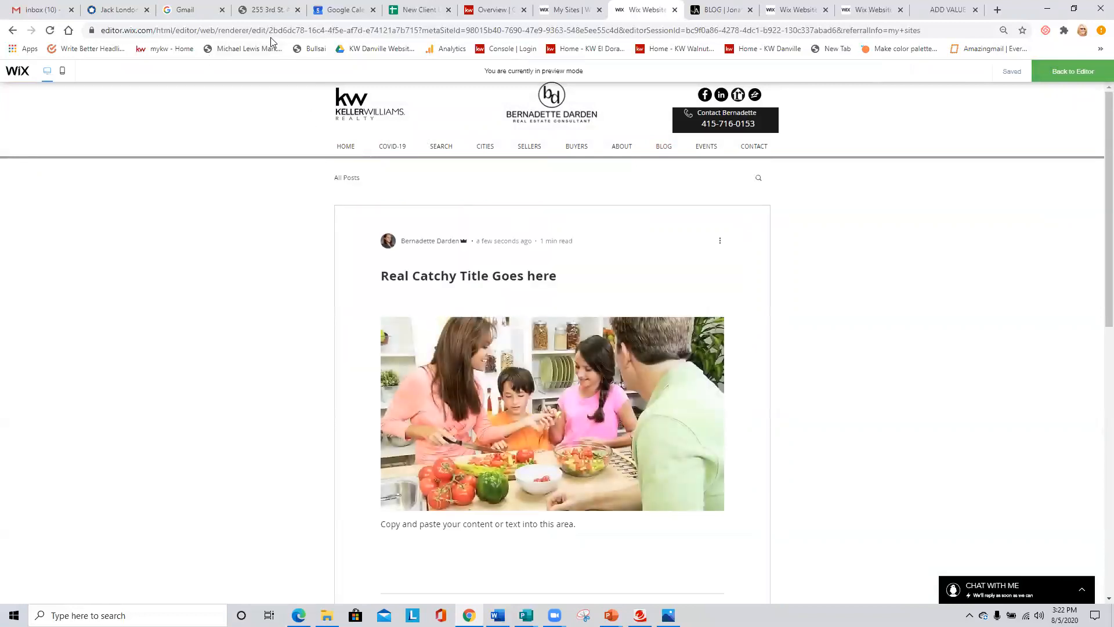
click(309, 28)
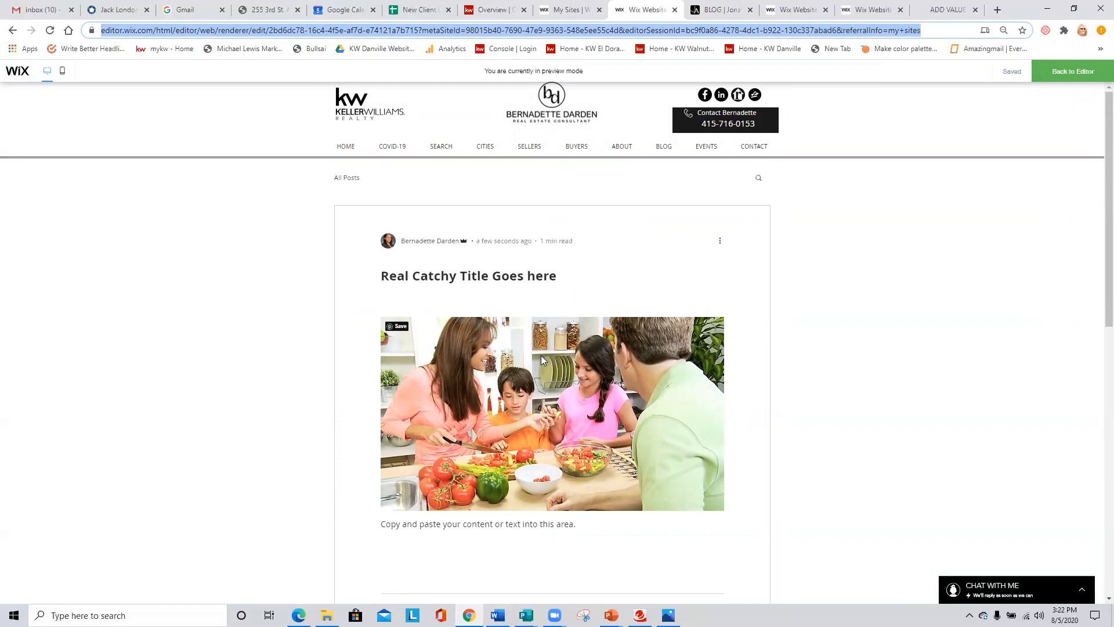
click(718, 244)
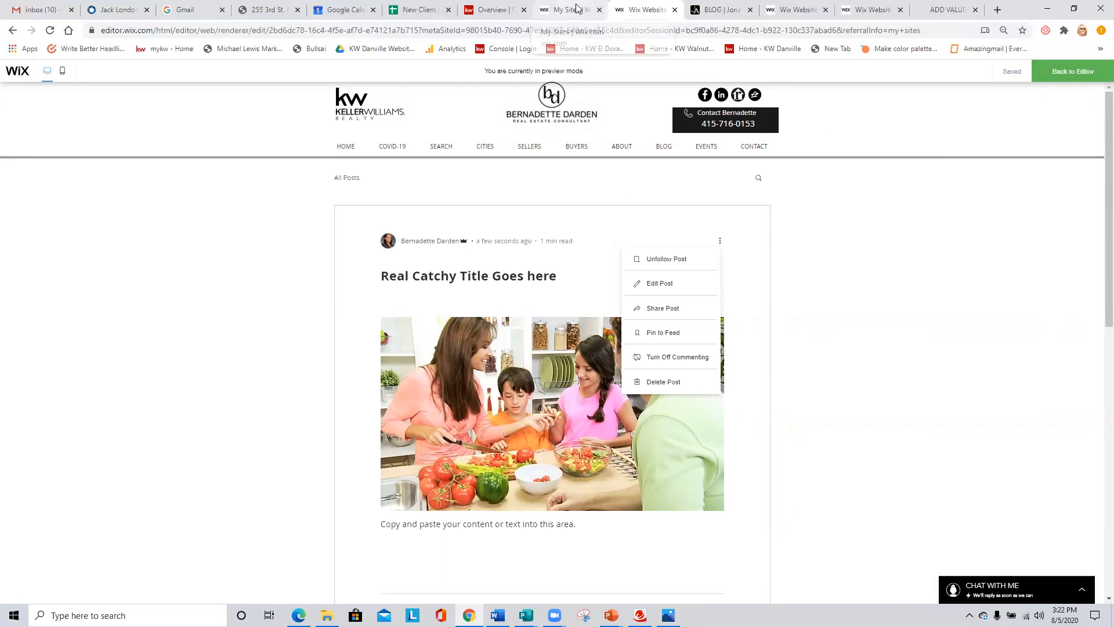
click(1073, 73)
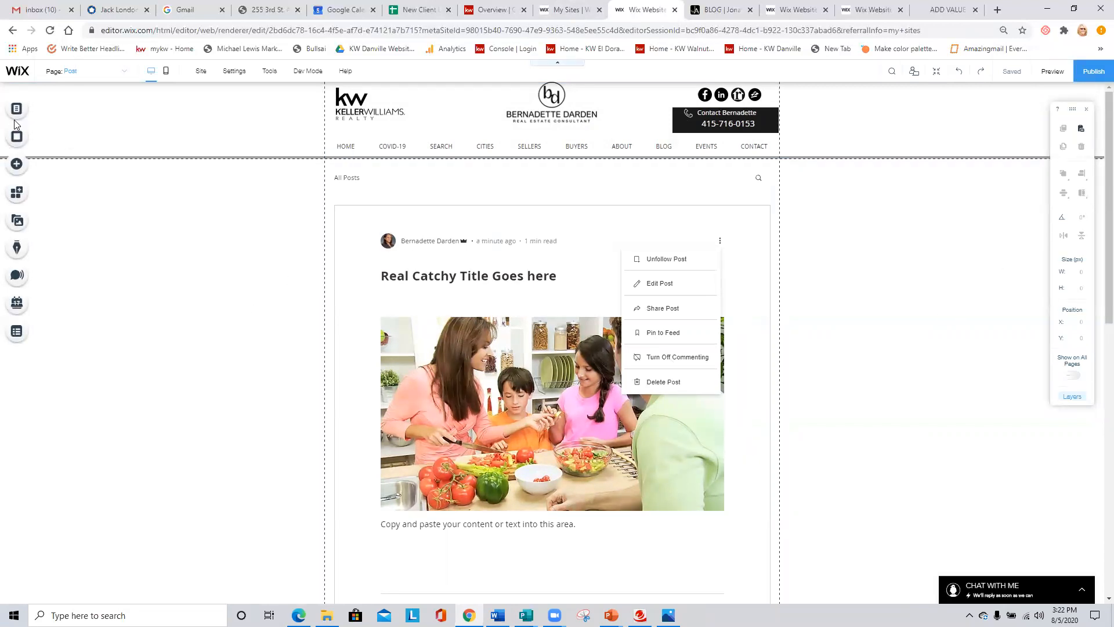
- Move the published post "Real Catchy Title Goes here" to the trash from the blog's post manager, and close the Dashboard overlay
click(14, 248)
click(208, 271)
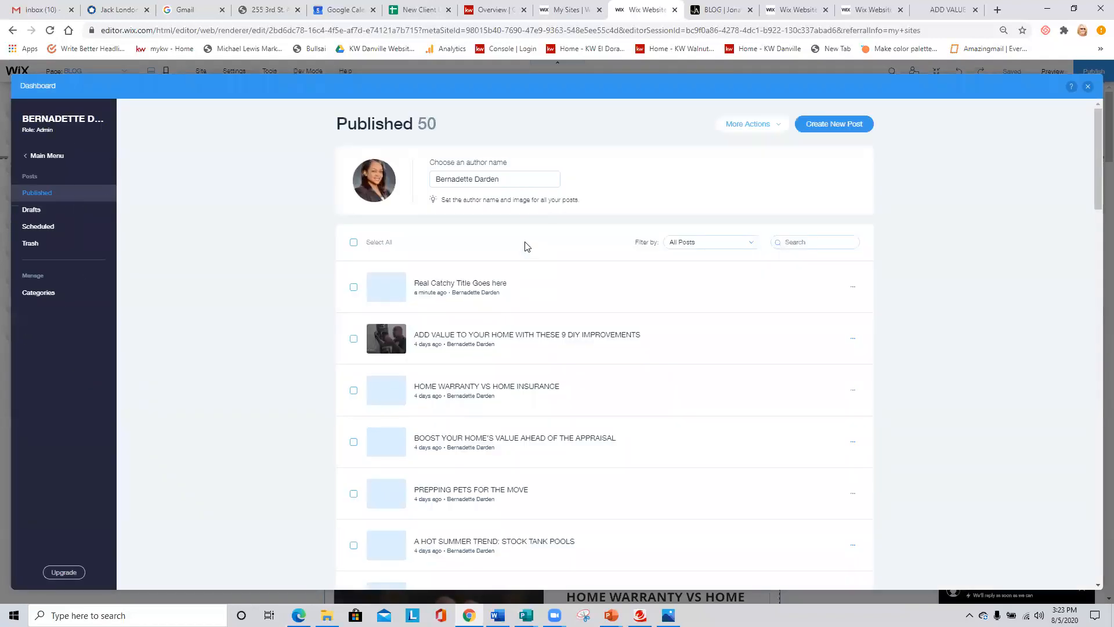
click(353, 289)
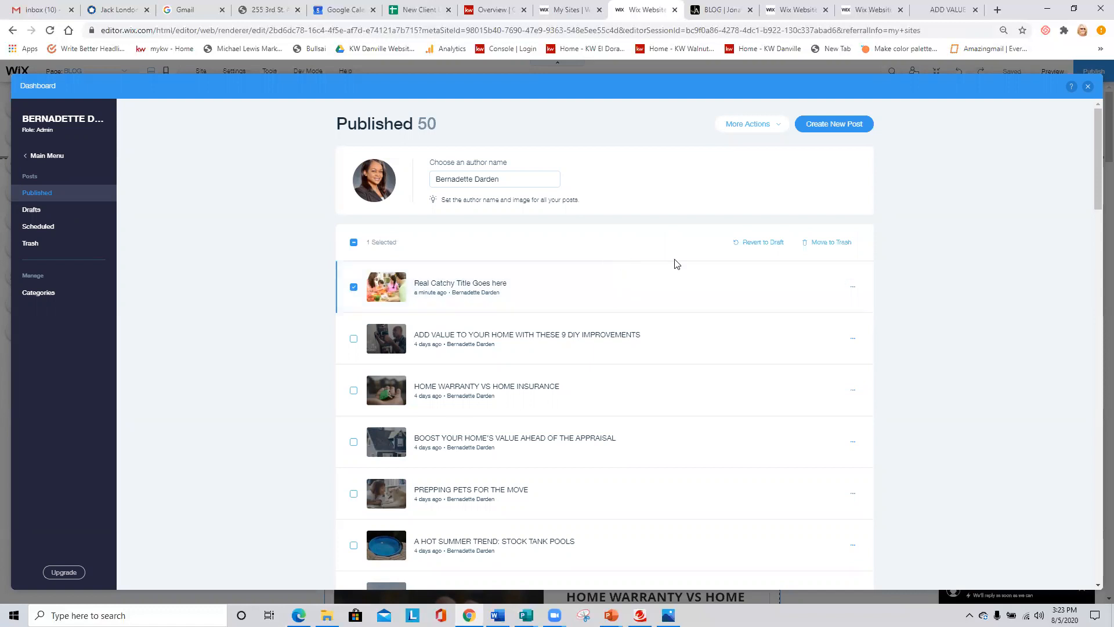
click(831, 244)
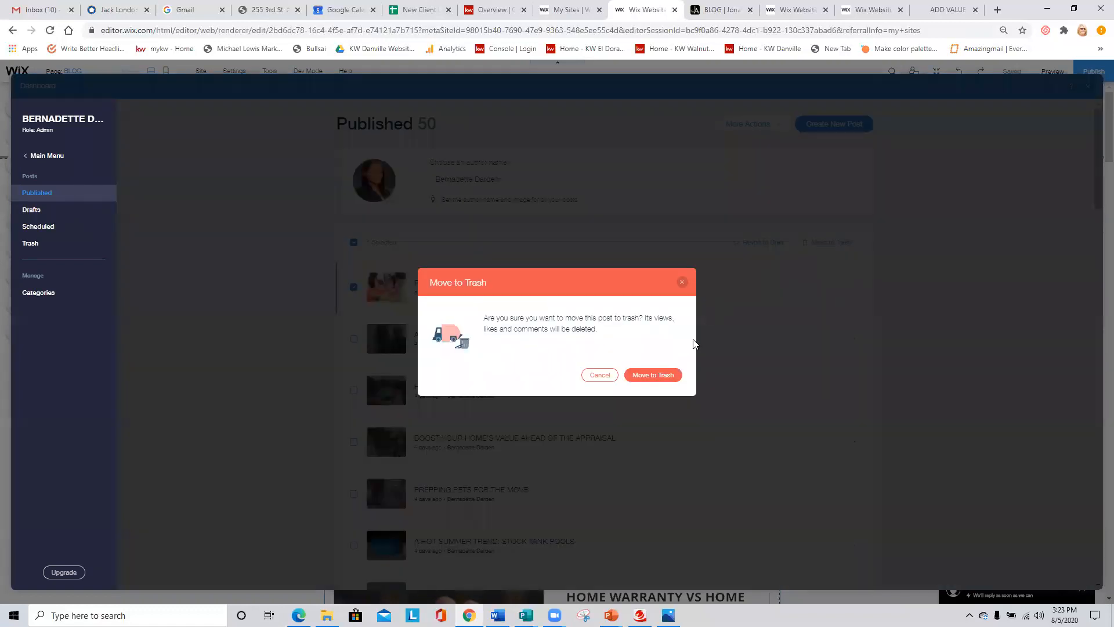
click(608, 374)
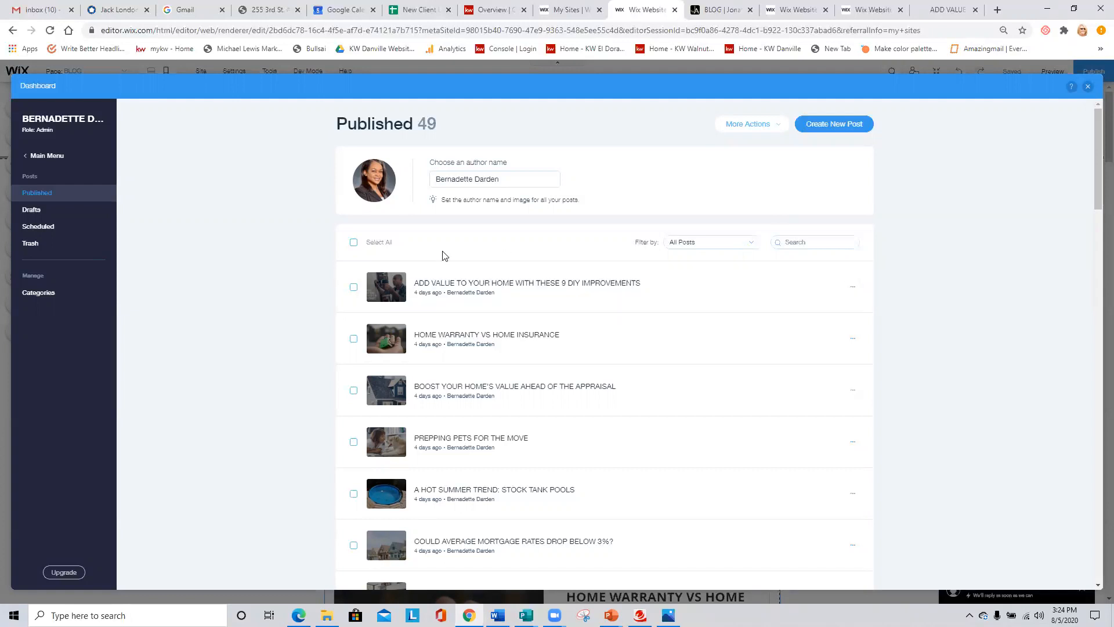
click(1089, 87)
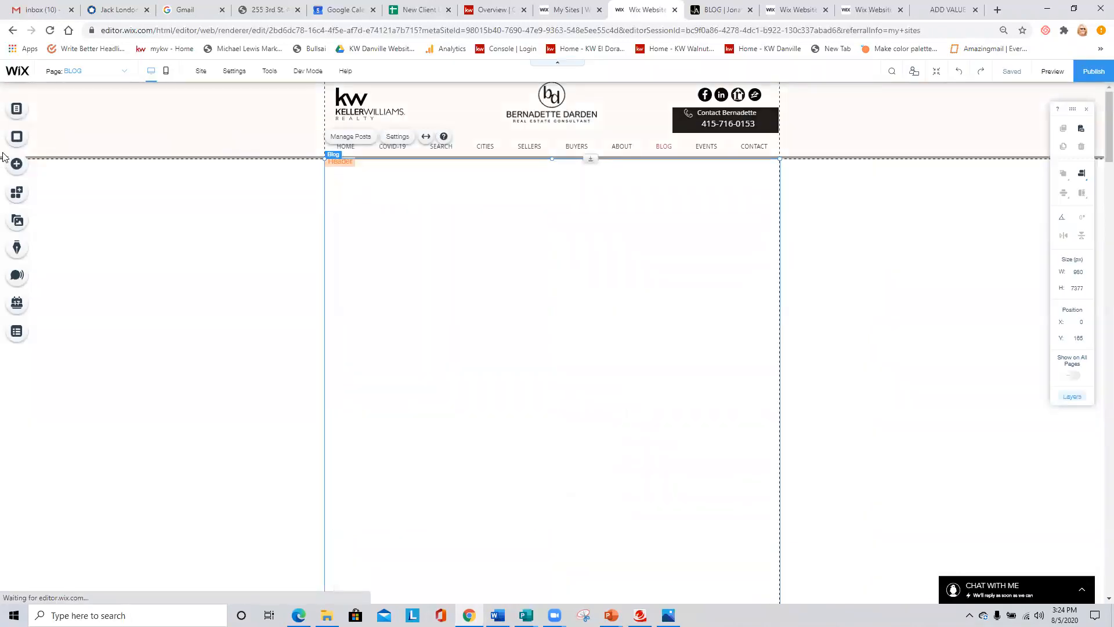
- Open the HOME page from the site's Main Pages list and close the pages panel
click(16, 108)
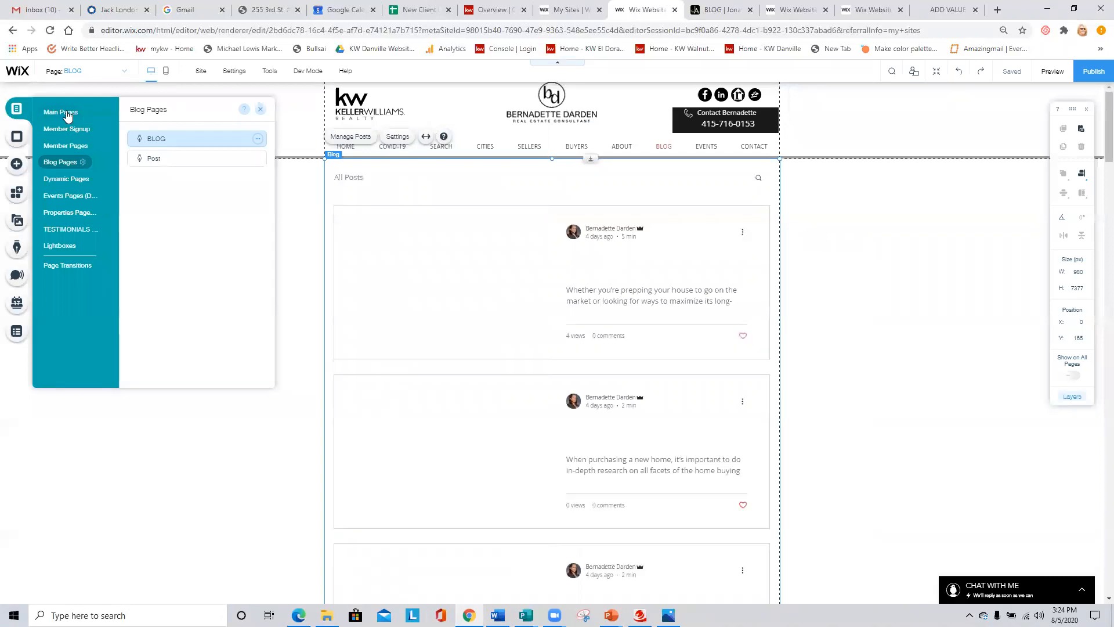
click(66, 112)
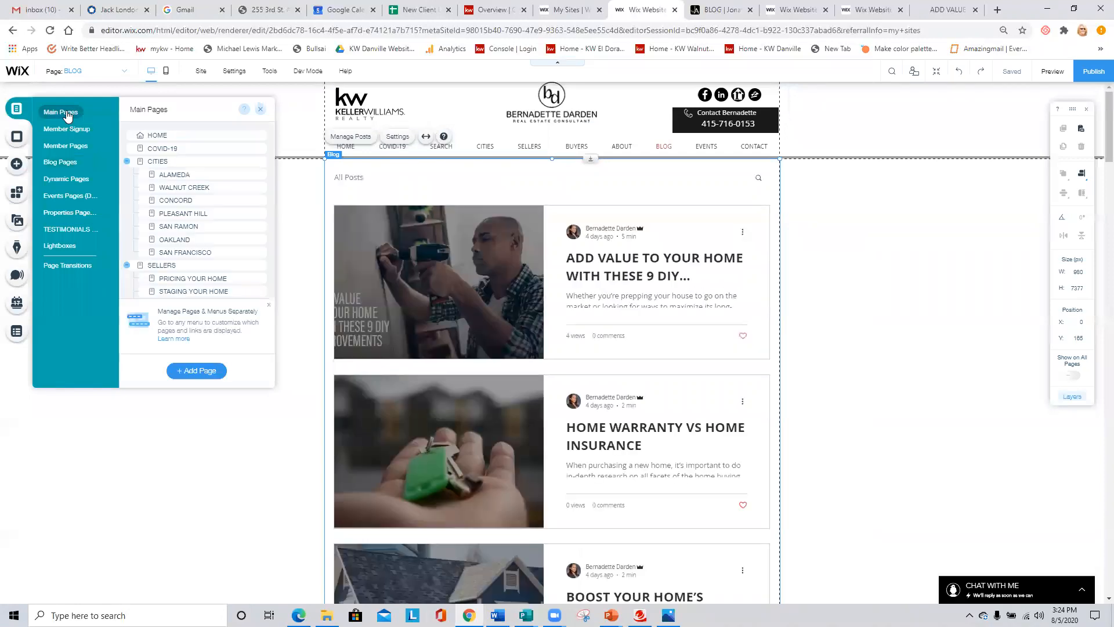
click(169, 135)
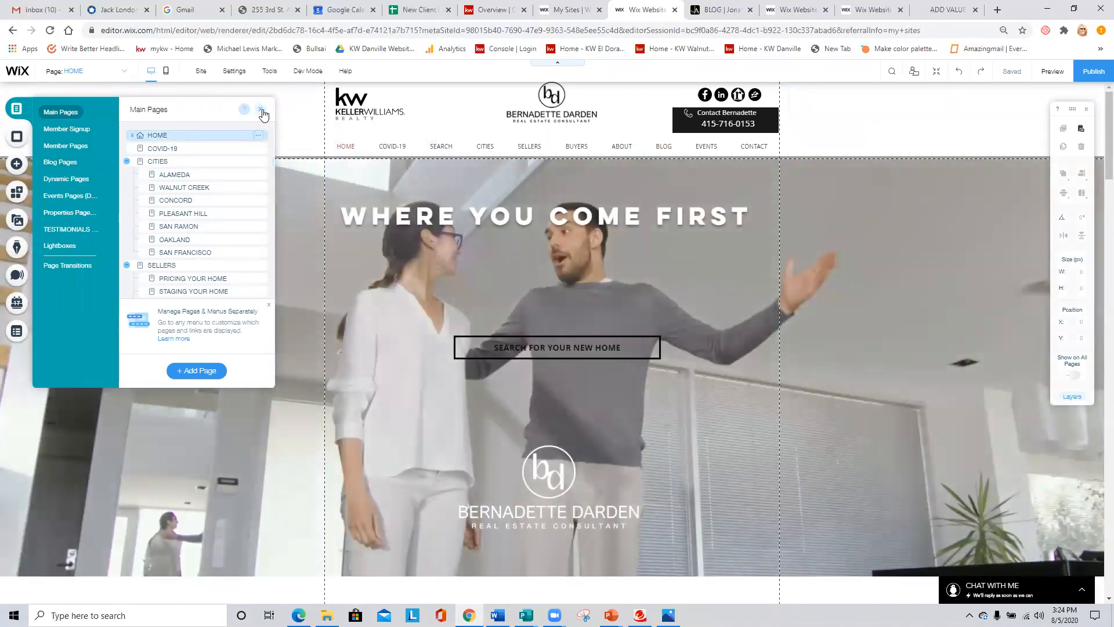
click(261, 110)
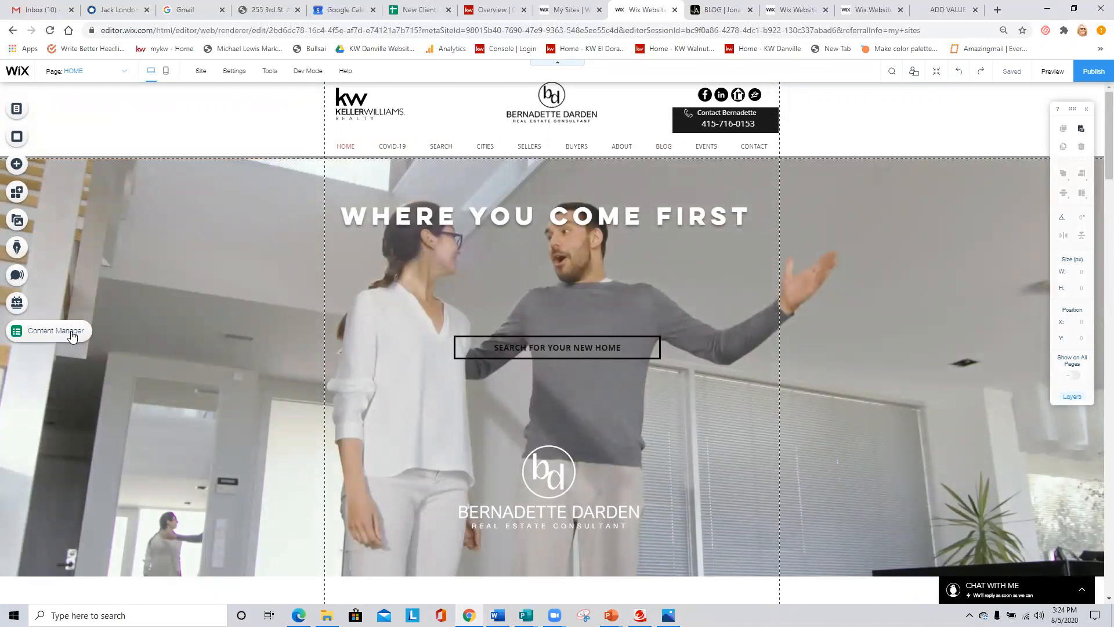
- View the TESTIMONIALS collection in the Content Manager and close the Dashboard overlay
click(49, 335)
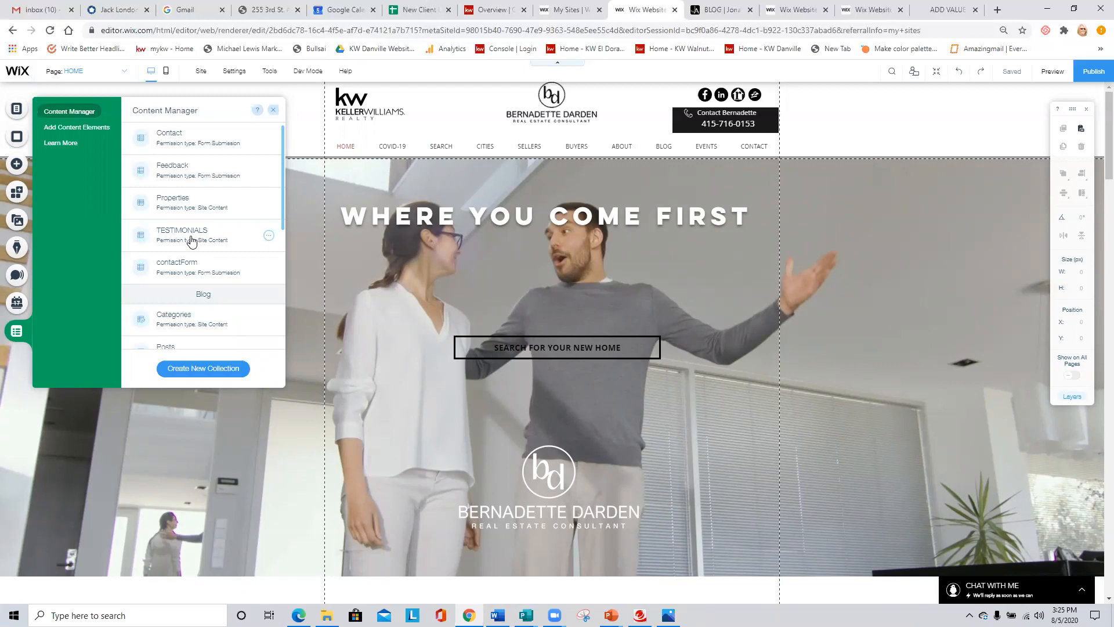
click(192, 242)
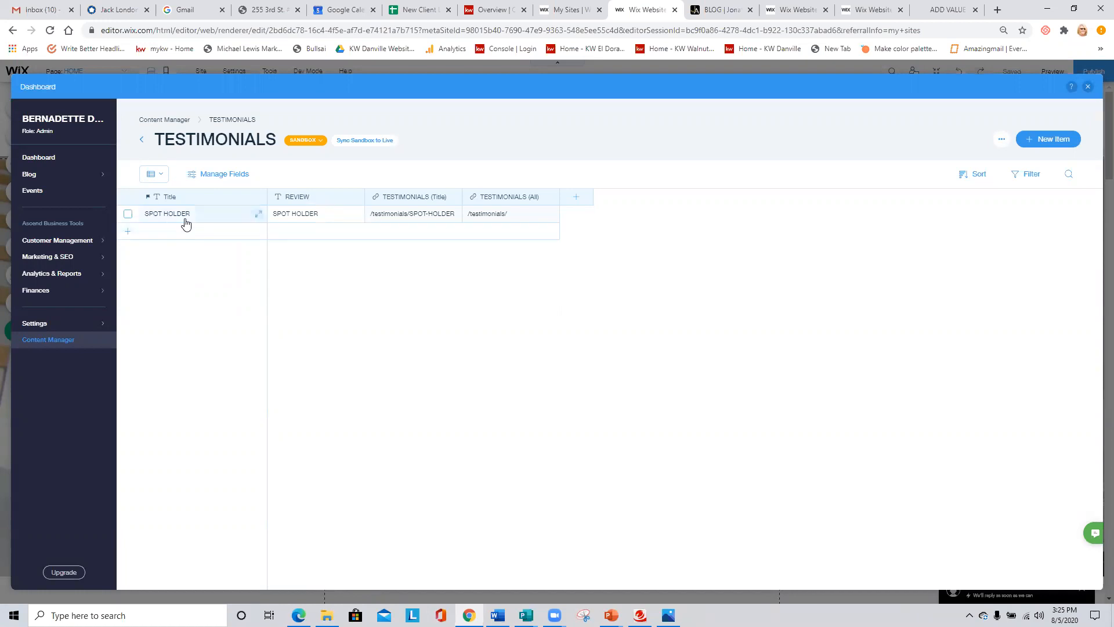
click(1087, 87)
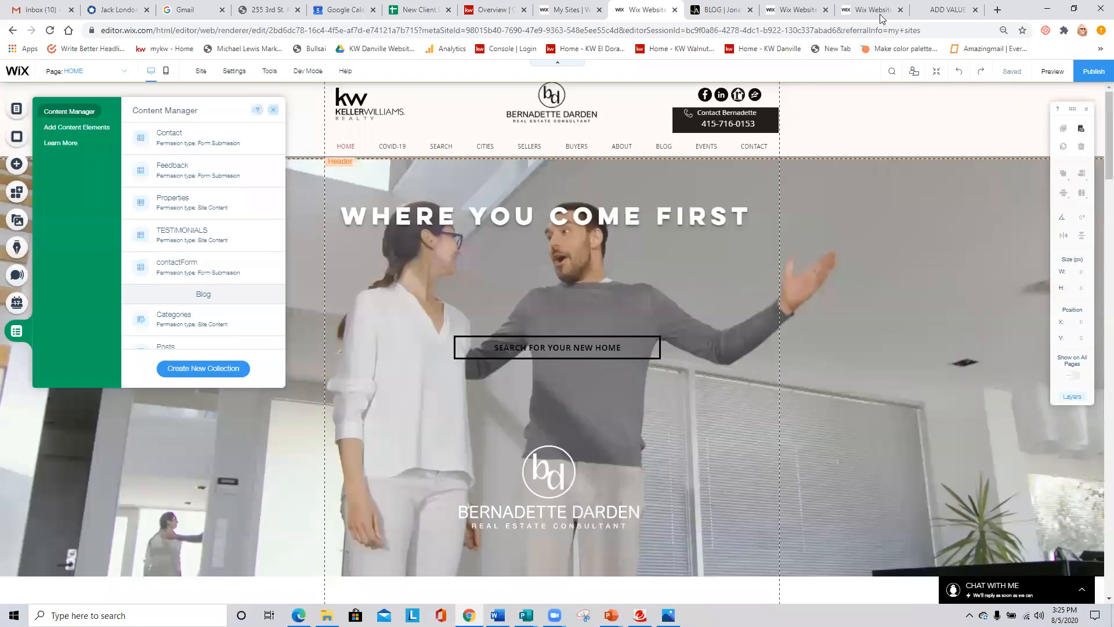
- Switch to the East Bay realtor's site editor and open its TESTIMONIALS collection in the Content Manager
click(720, 9)
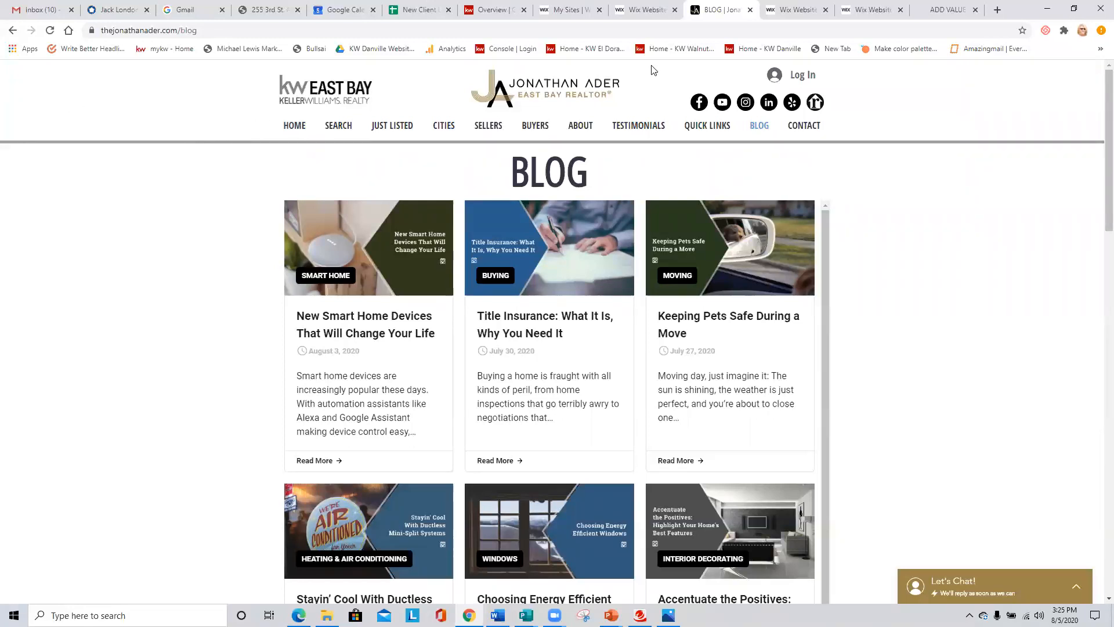
click(582, 11)
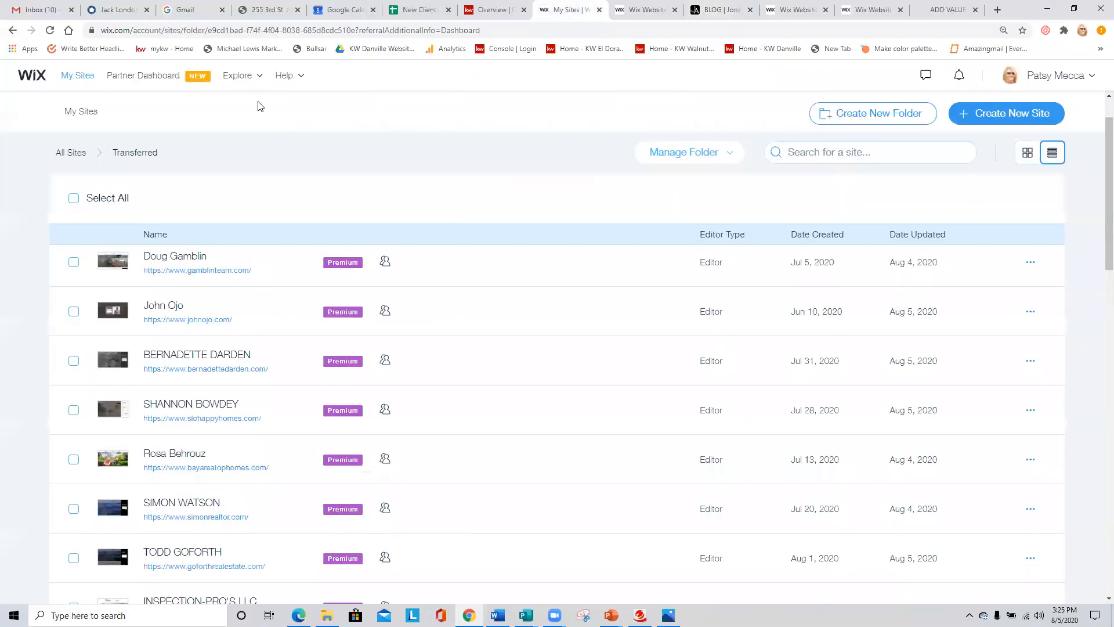
click(632, 11)
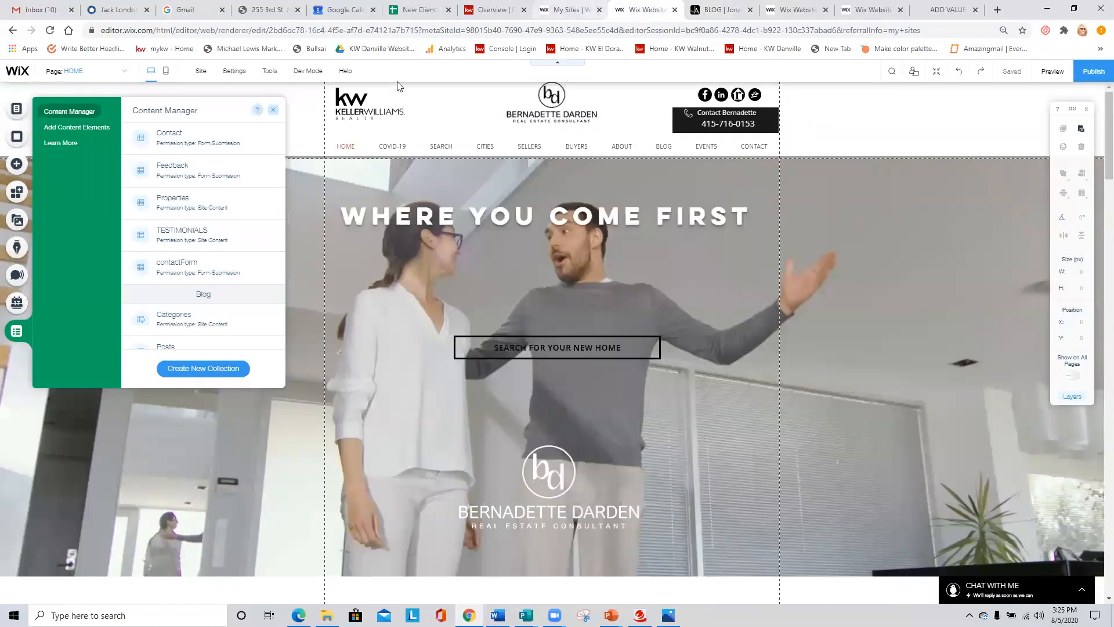
click(791, 9)
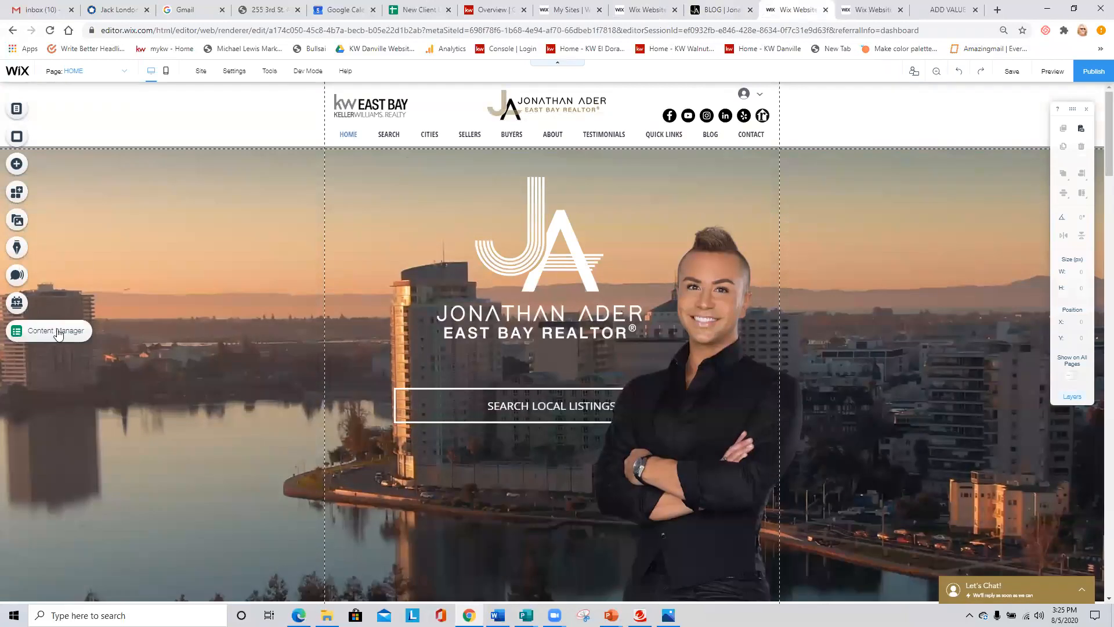
click(57, 331)
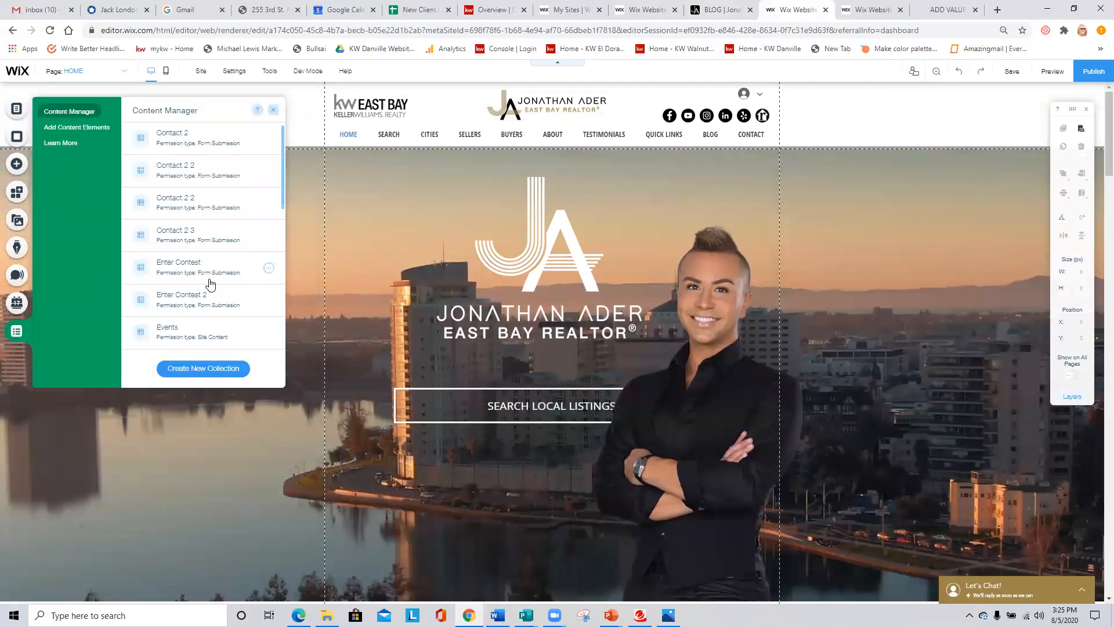
scroll(209, 283, down, 3)
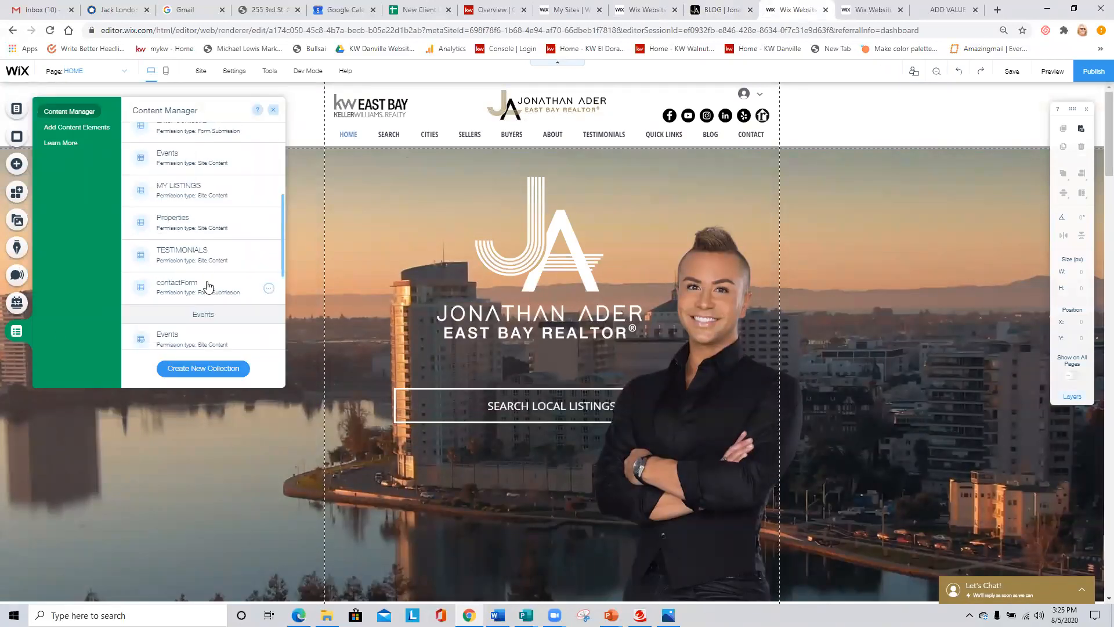
click(176, 254)
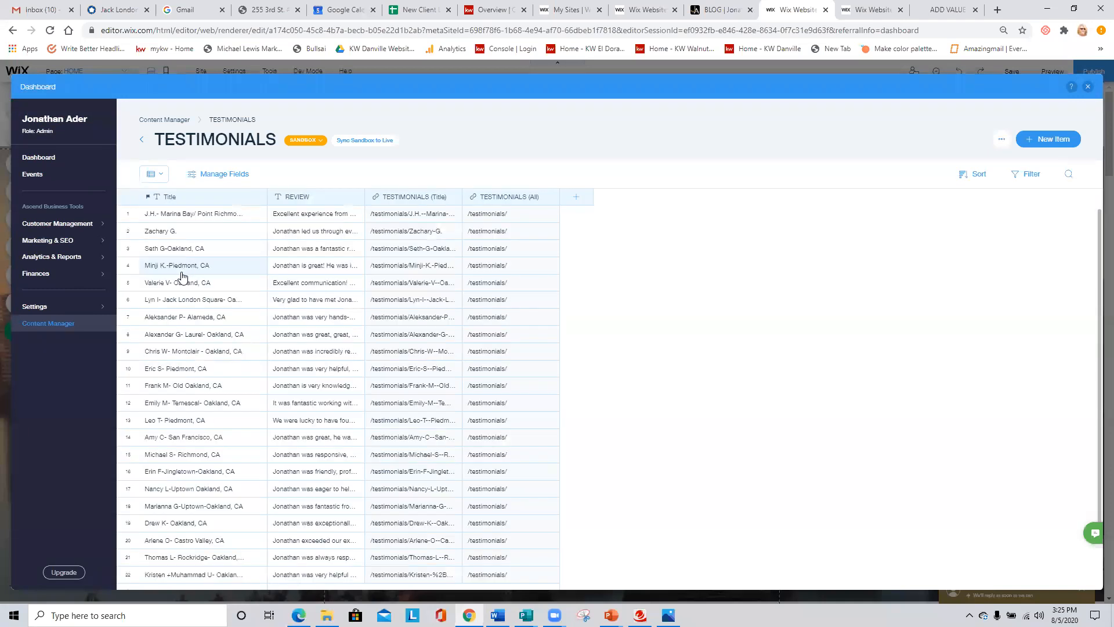
- Add a new row at the end of the TESTIMONIALS collection, titled with the client's name and "Uptown - Oakland"
scroll(212, 319, down, 2)
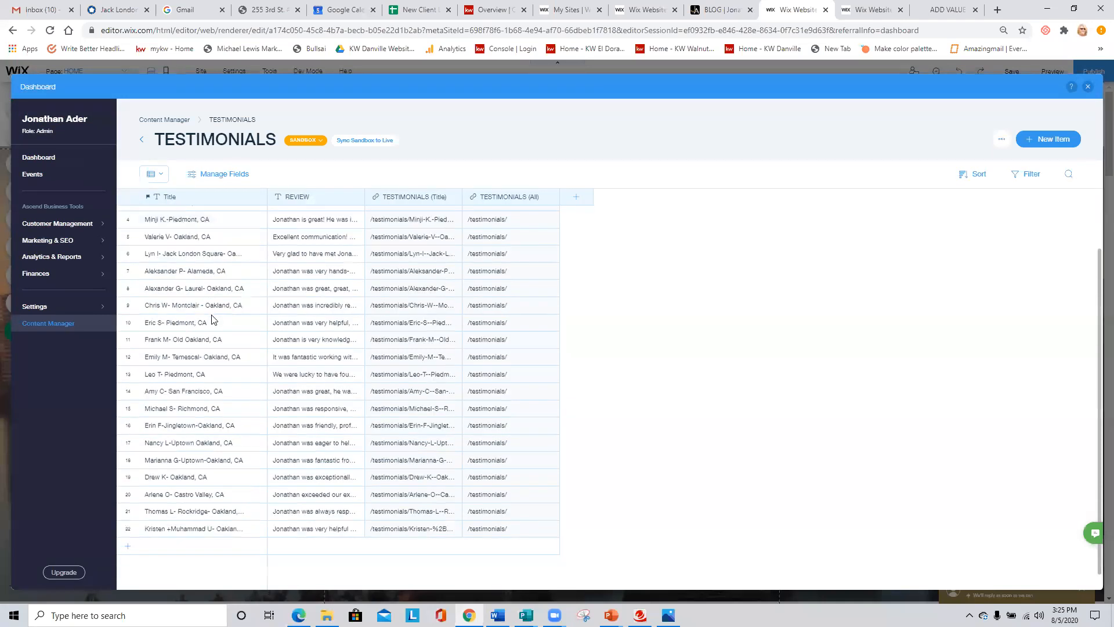
scroll(219, 347, down, 1)
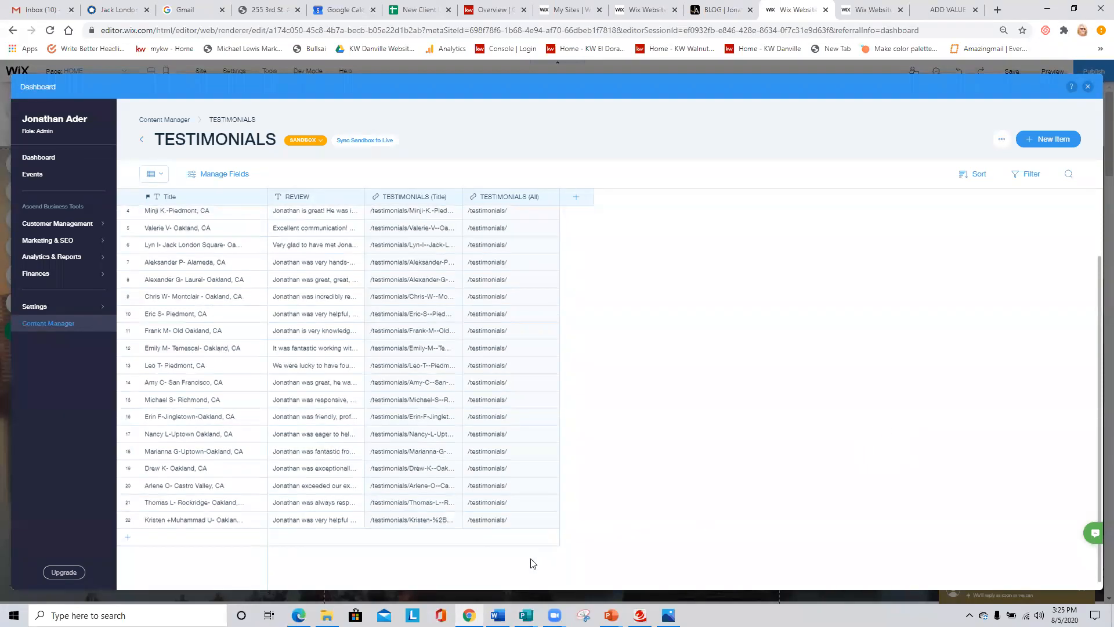
click(126, 540)
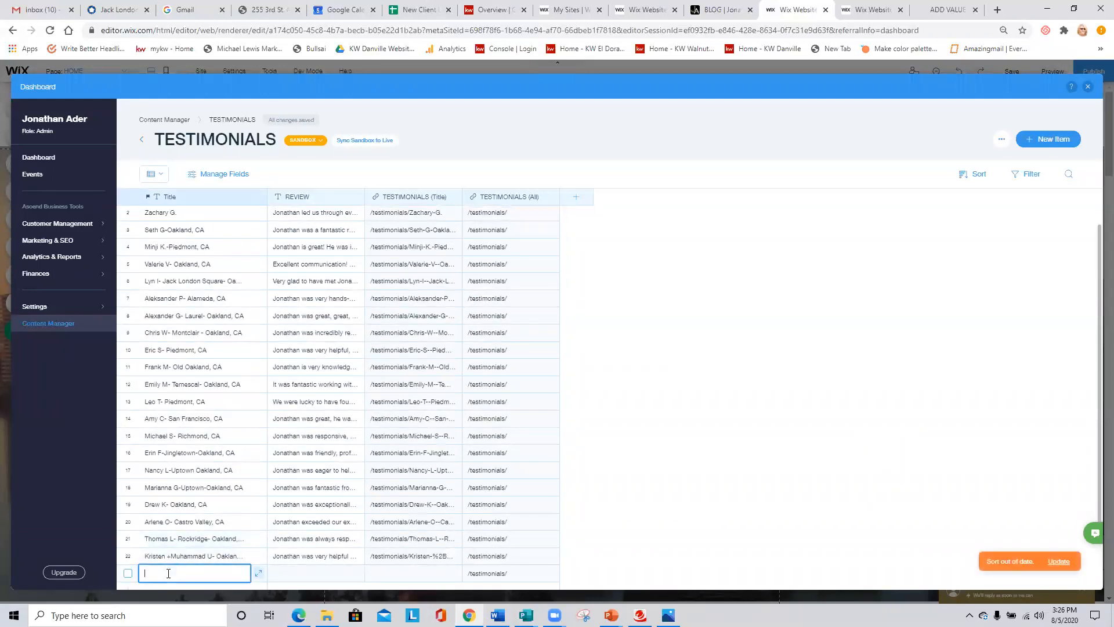
text(Patsy S - Uptown - Oakland)
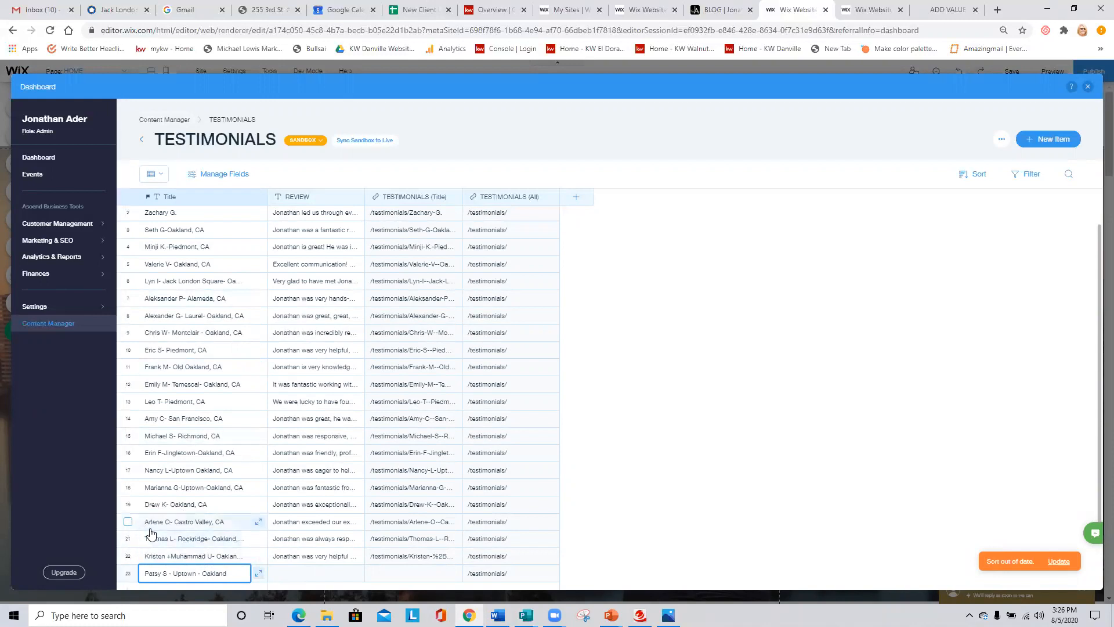
- Enter a sample review for the new testimonial, stating that it was copied from Zillow and pasted here
click(291, 573)
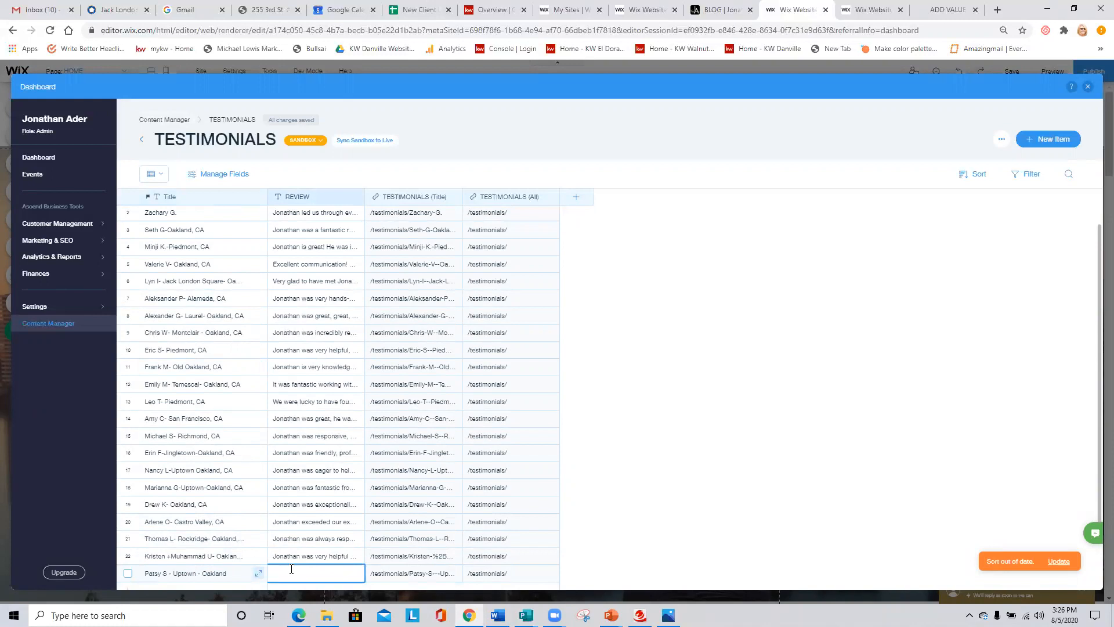
text(This is a tes)
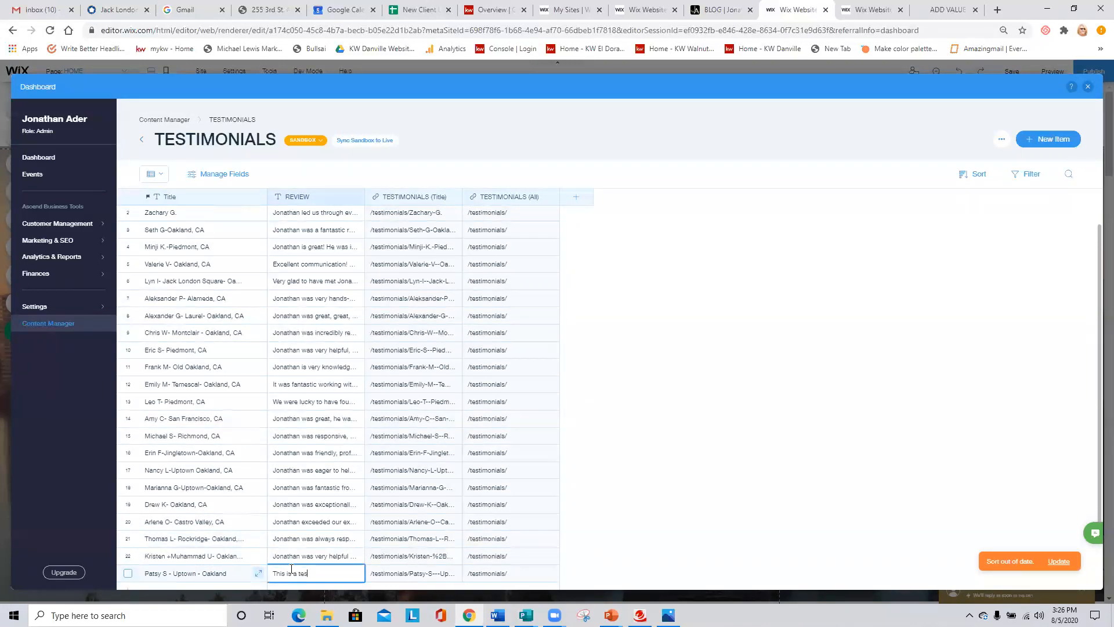
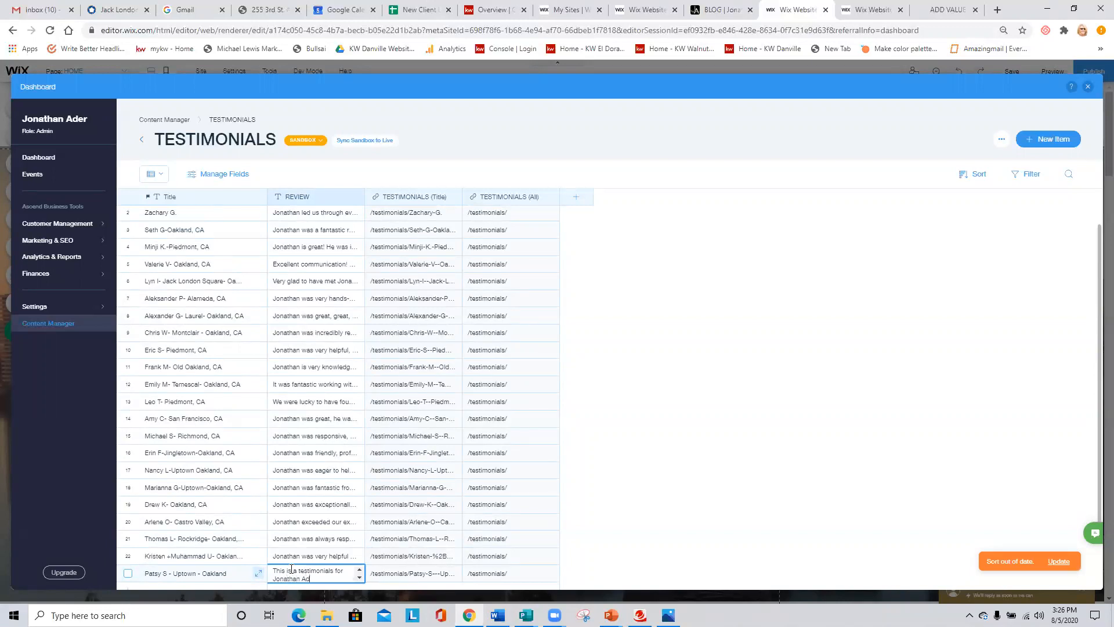
text(d from Zillow and)
text( pasted here.)
scroll(255, 551, down, 1)
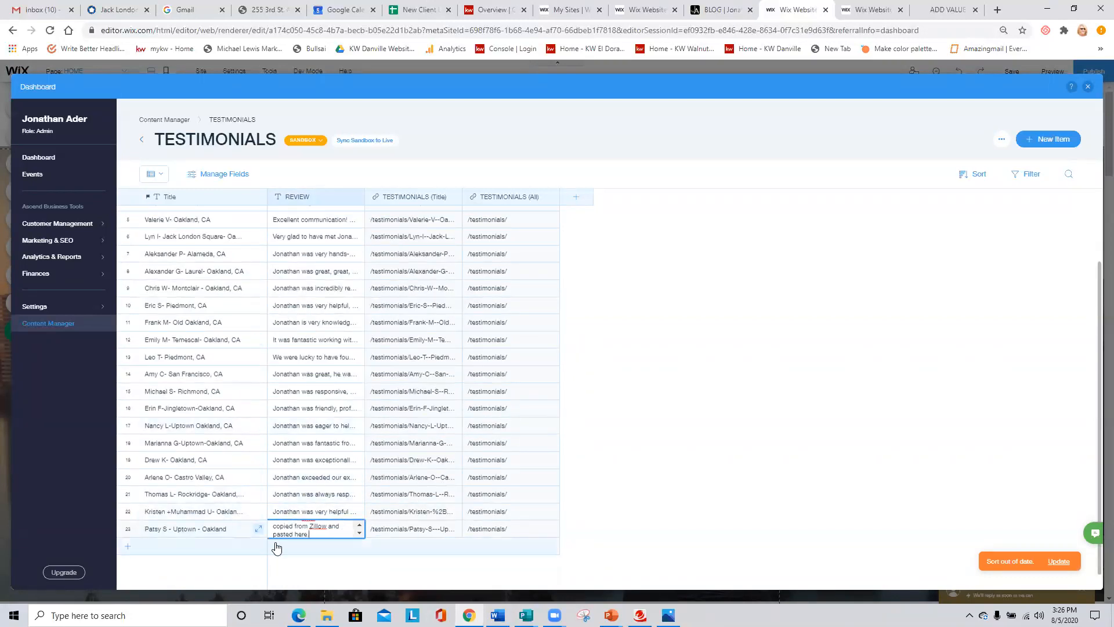
click(816, 477)
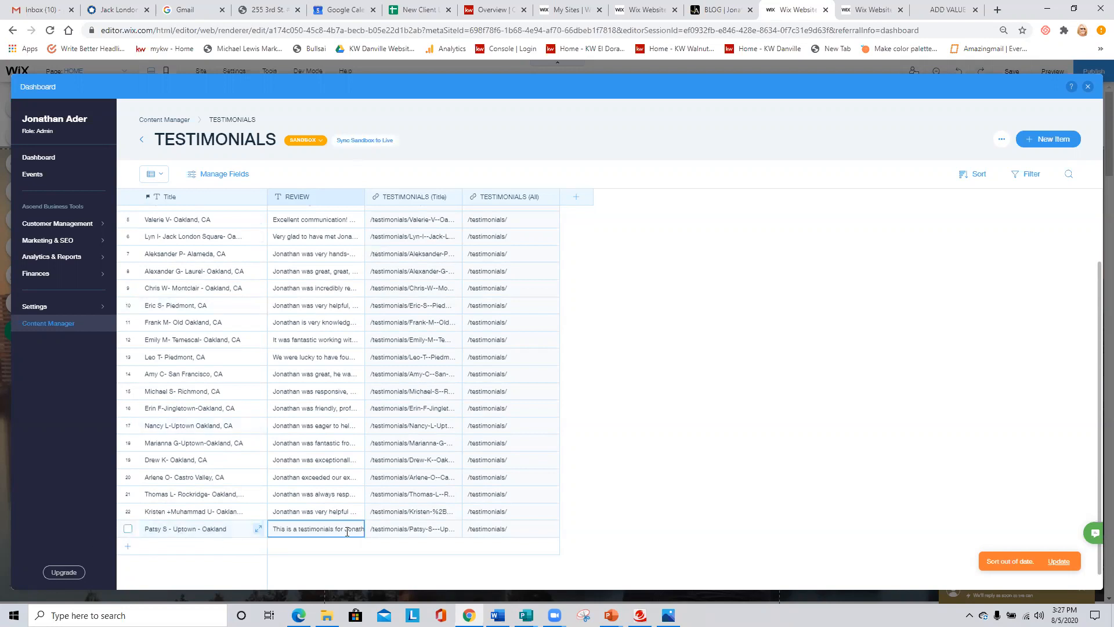
- Update the collection's outdated sort order, then close the Dashboard overlay and publish the site
click(1058, 561)
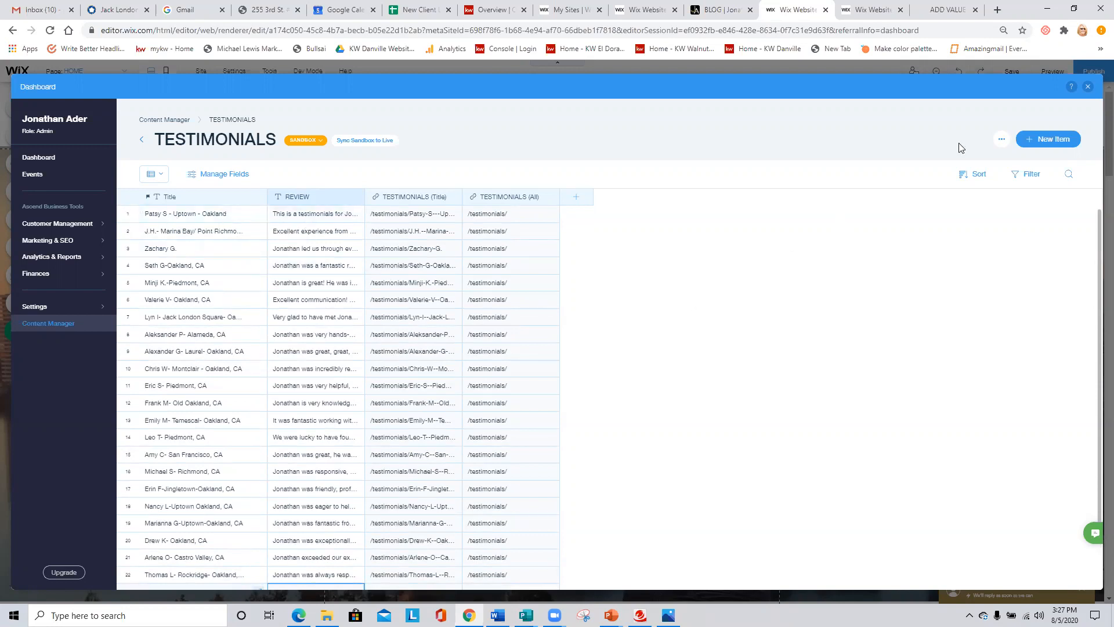
click(1087, 88)
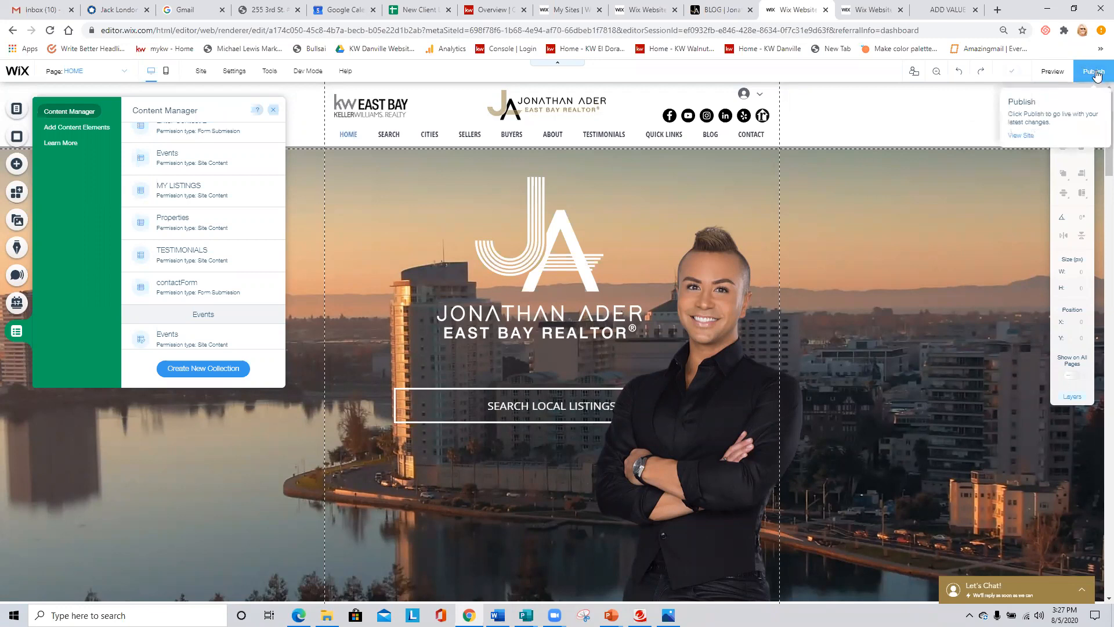
click(1094, 72)
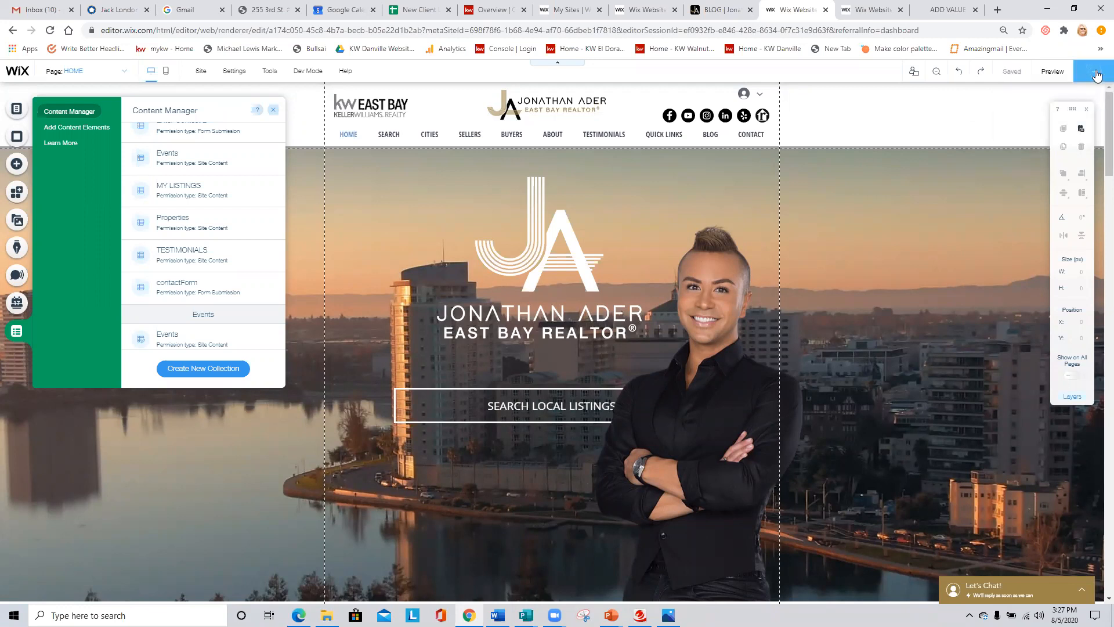
- View the live site and open its TESTIMONIALS page to check the published reviews
mouse_move(1021, 74)
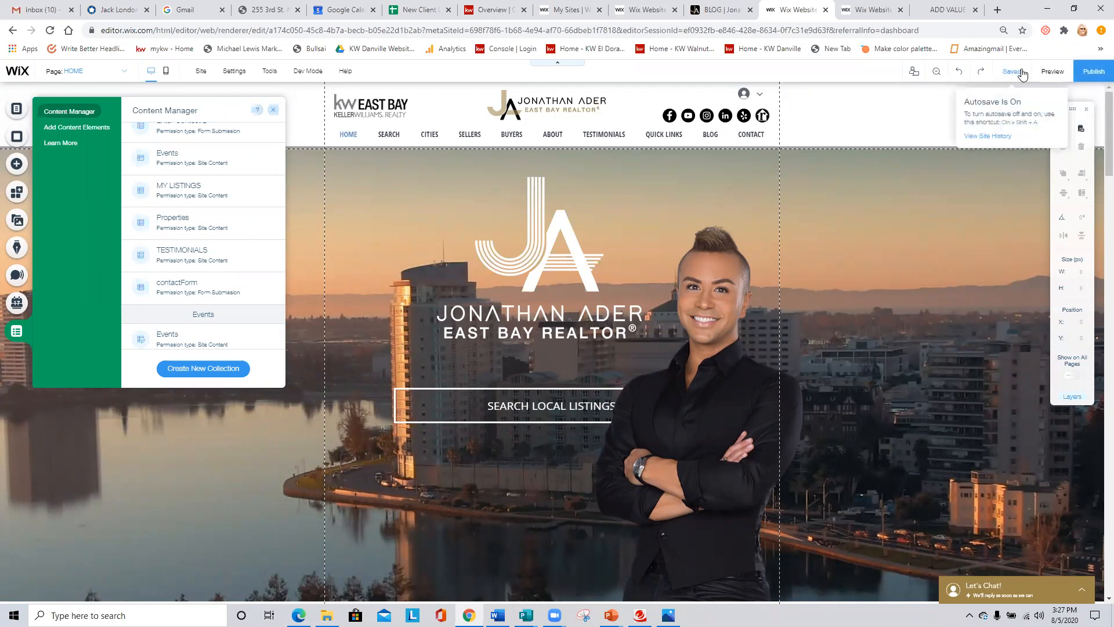
mouse_move(1088, 73)
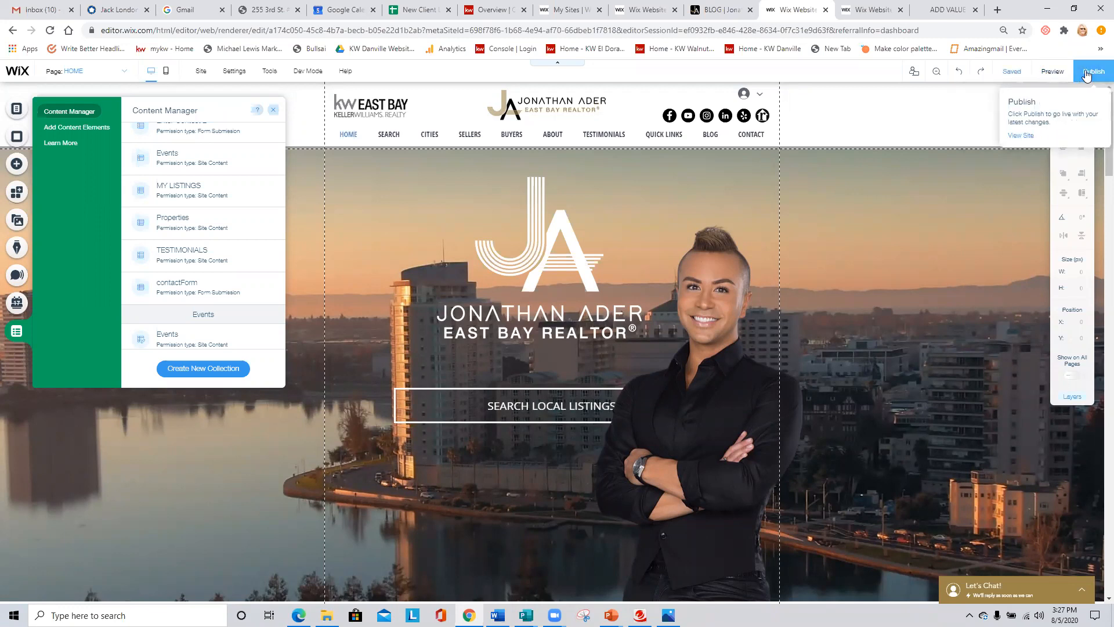
click(1024, 137)
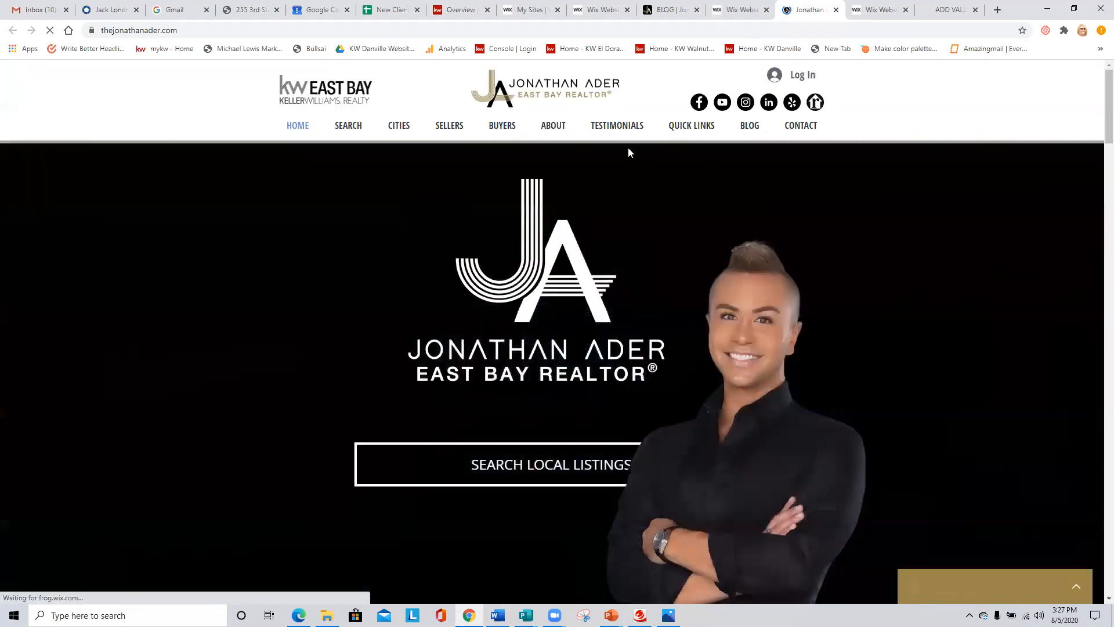
mouse_move(628, 133)
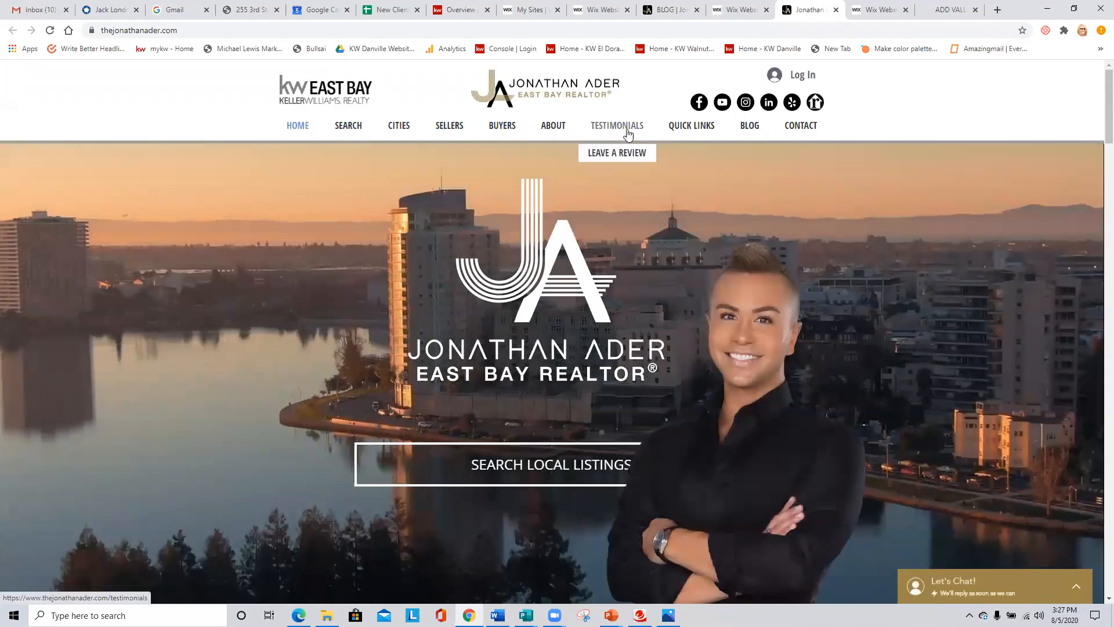
click(630, 129)
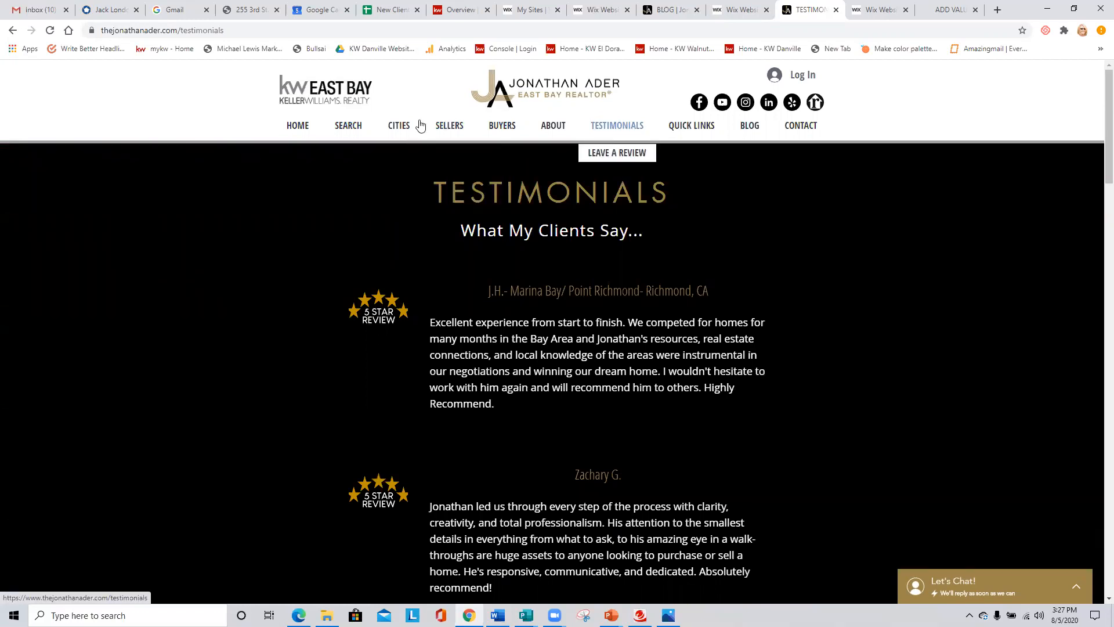
- Return to the East Bay realtor's site editor and publish the site again
click(723, 10)
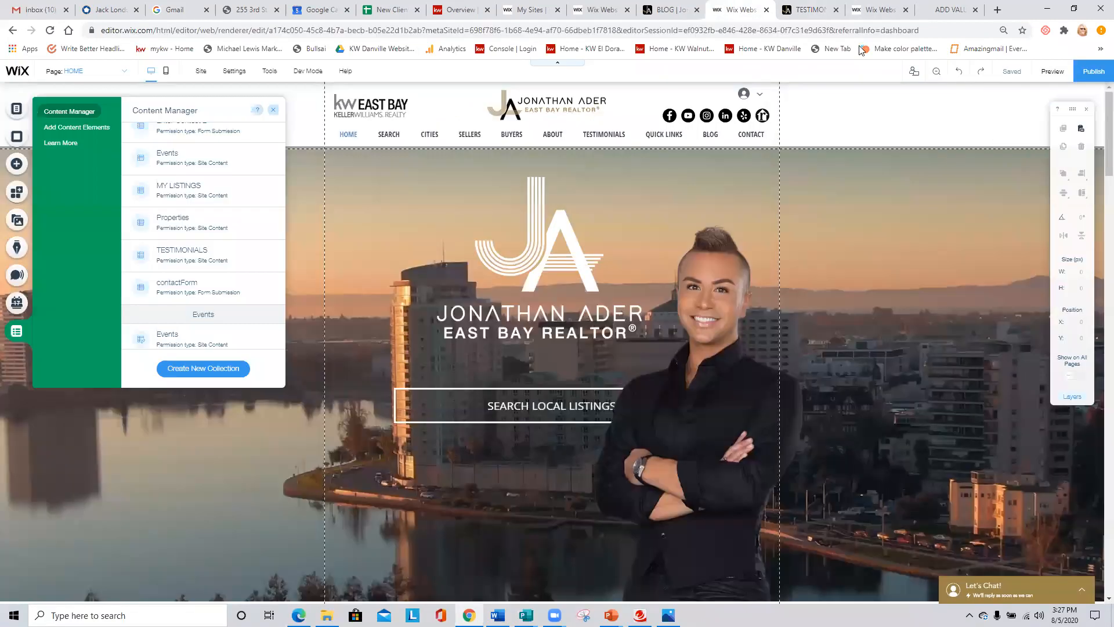
click(1097, 72)
- Open the TESTIMONIALS (All) dynamic page in the editor and close the Site Menu
scroll(213, 244, up, 5)
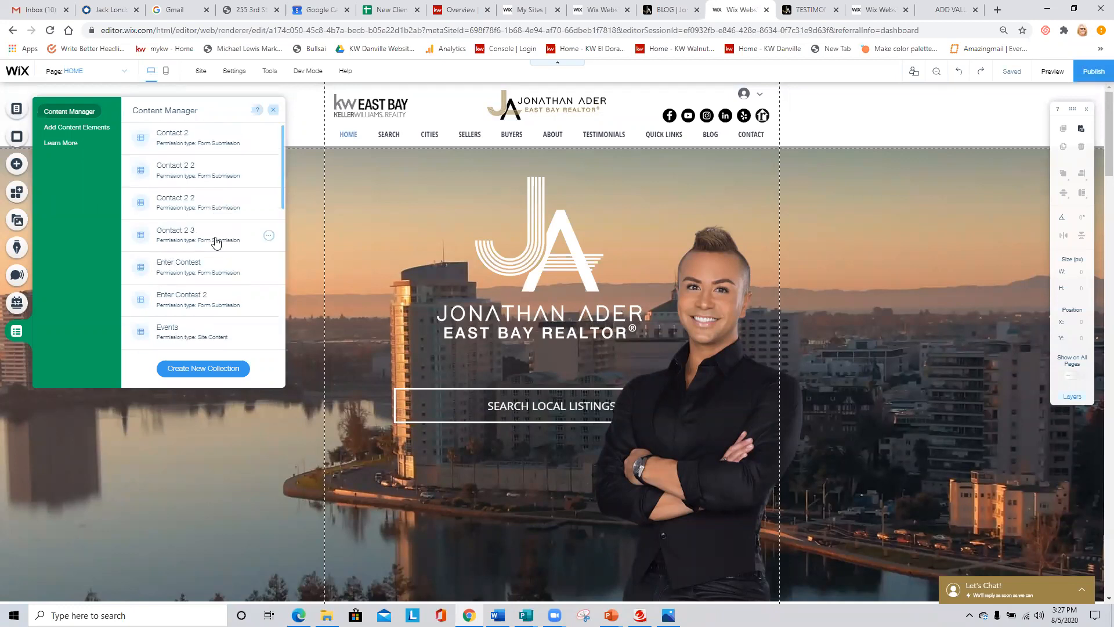
click(16, 106)
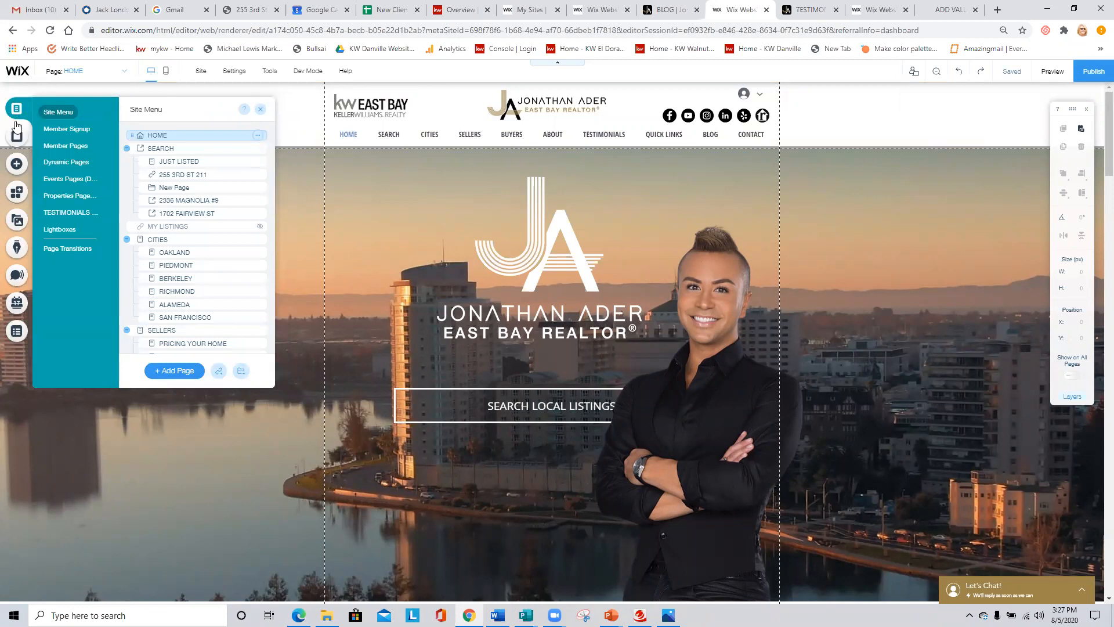
click(56, 213)
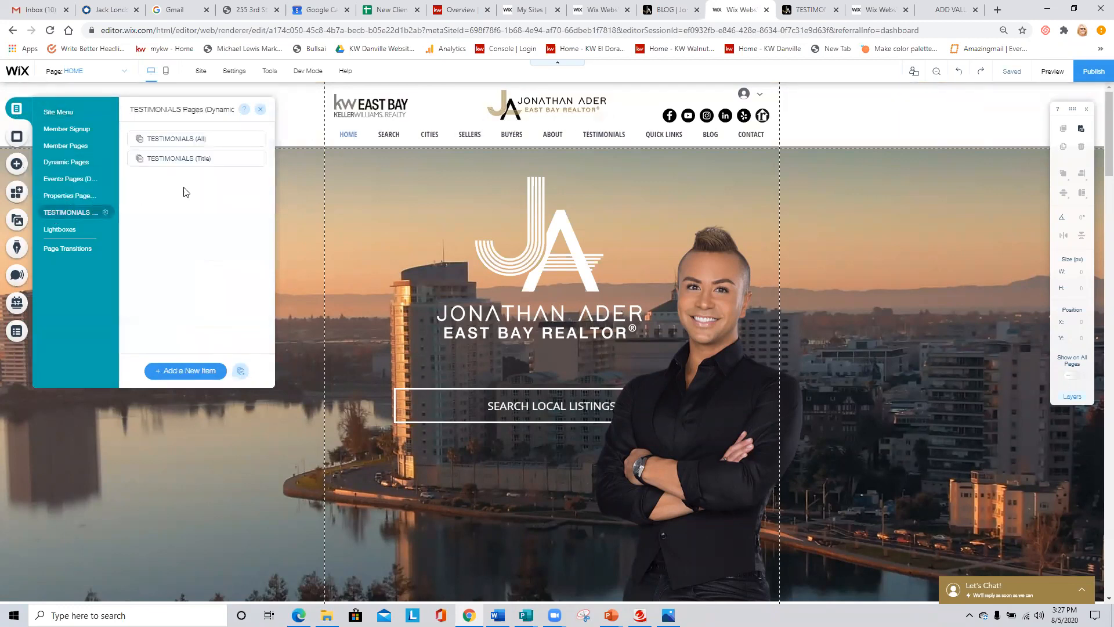
click(182, 142)
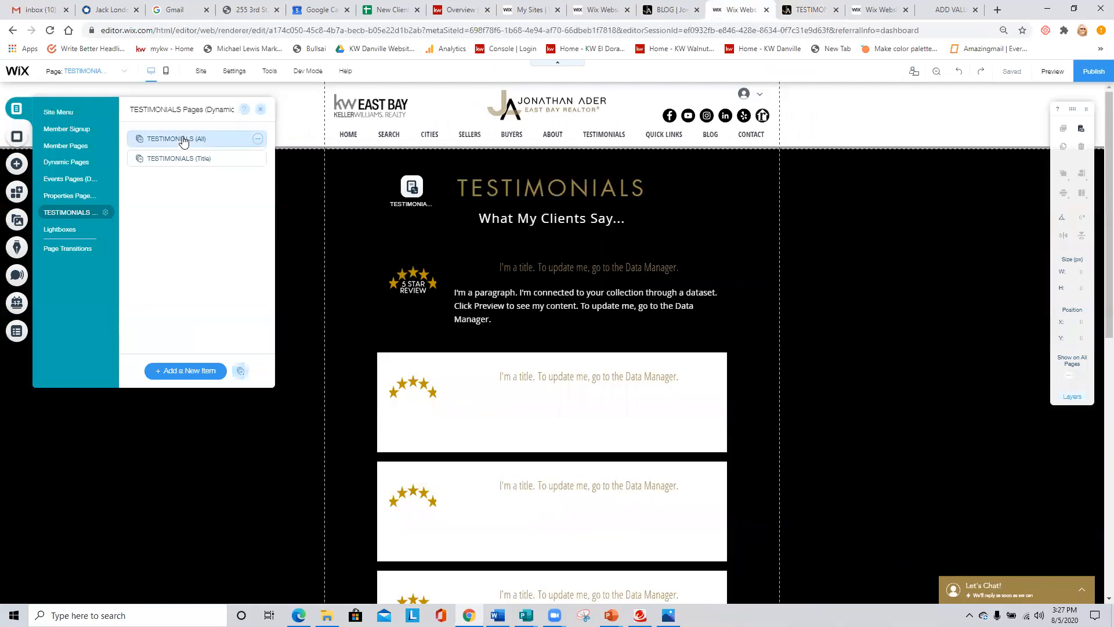
click(261, 109)
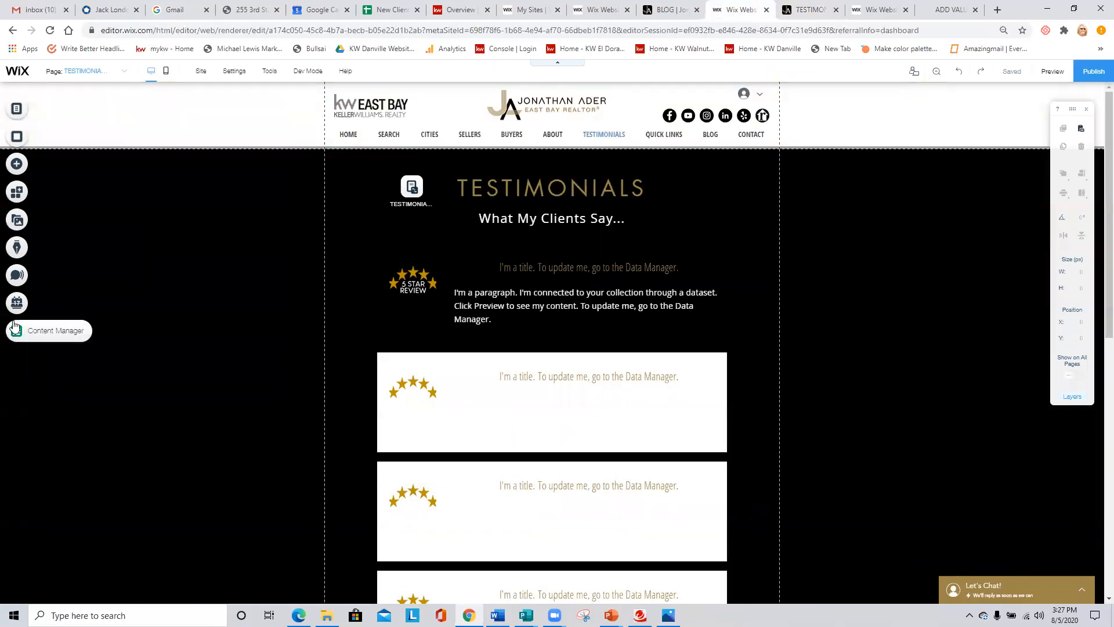
- Open the TESTIMONIALS collection in the Content Manager and sync all 23 sandbox items to live
click(17, 330)
scroll(180, 273, down, 4)
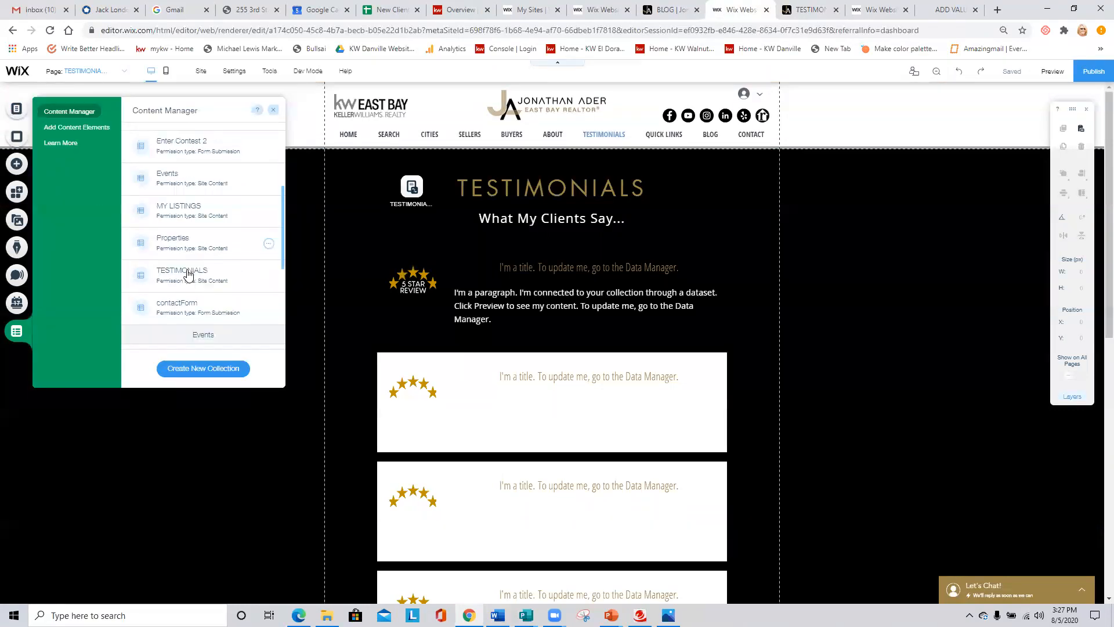
click(182, 192)
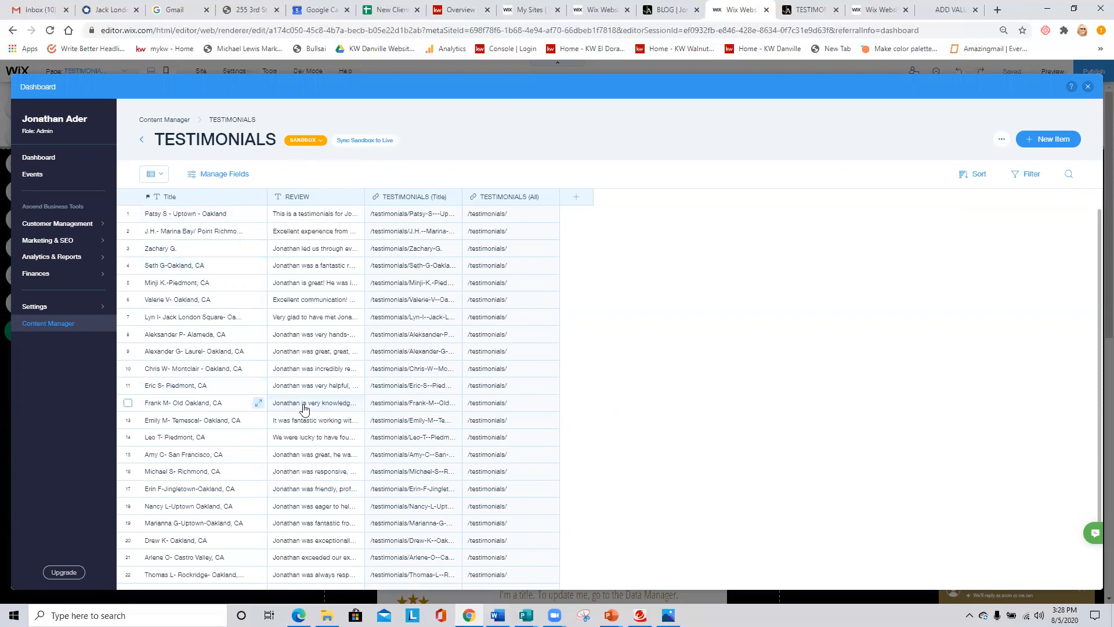
click(367, 141)
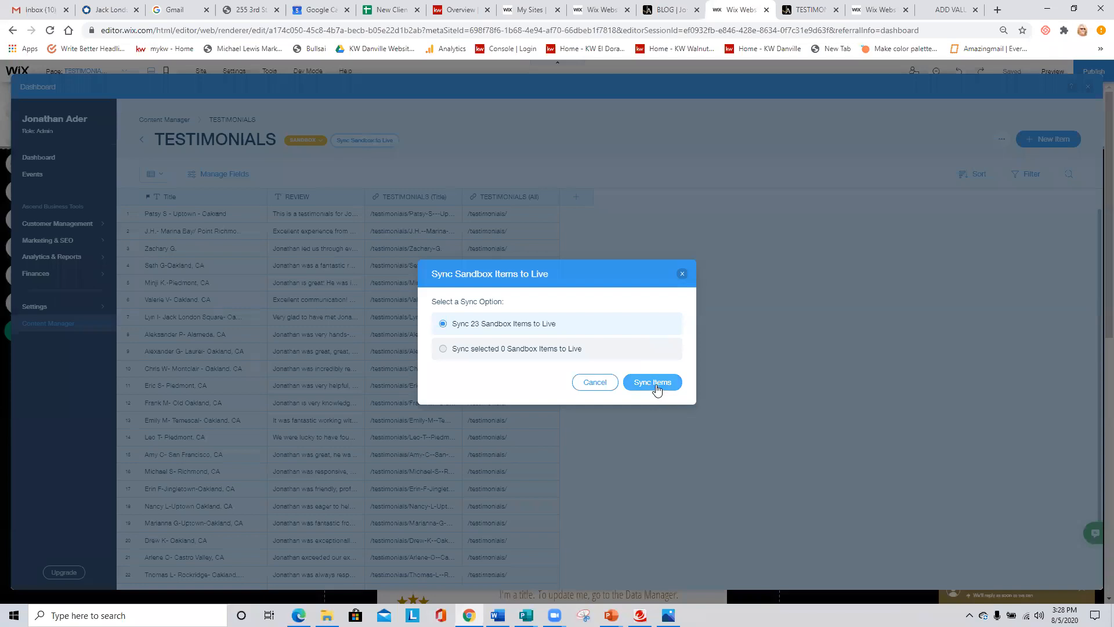
click(656, 385)
click(651, 364)
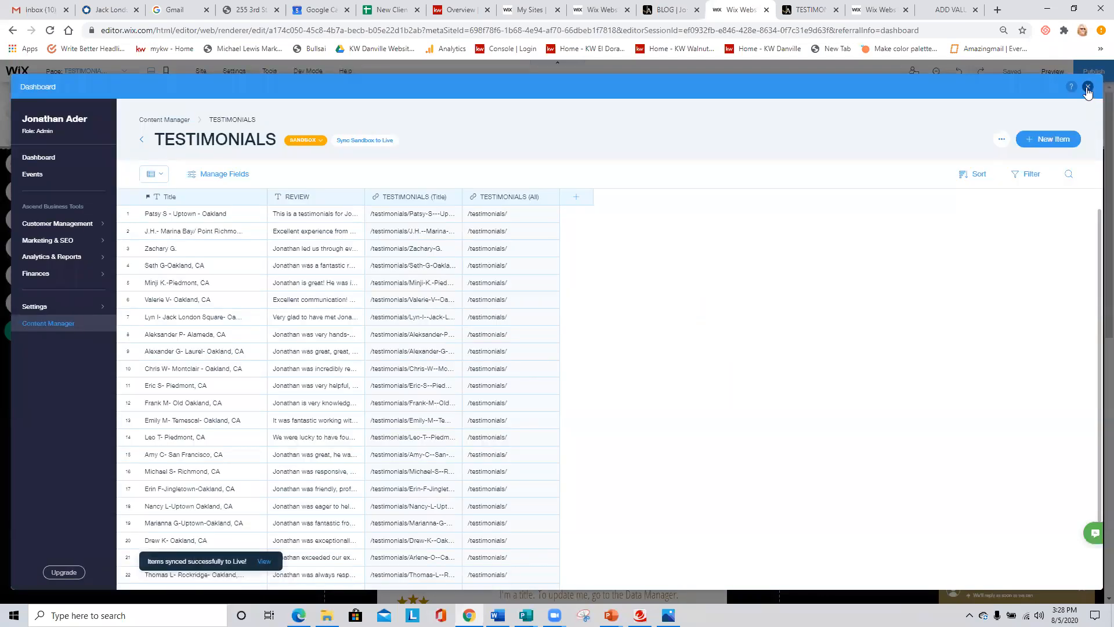
- Close the Dashboard overlay, save and publish the site, and close the outdated live testimonials tab
click(1088, 87)
click(1013, 72)
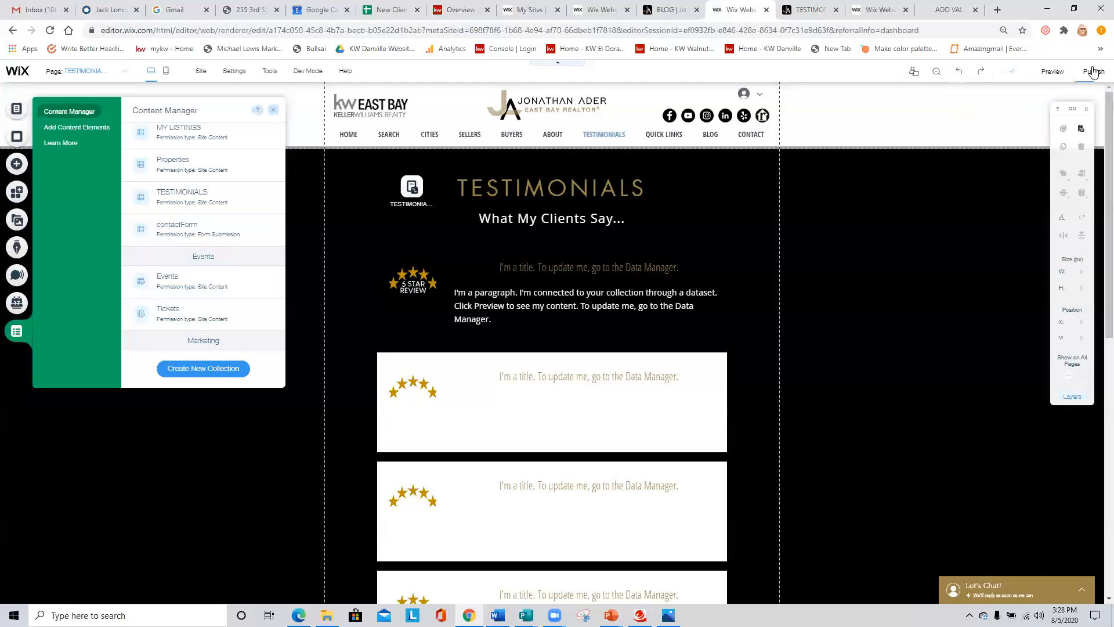
click(834, 12)
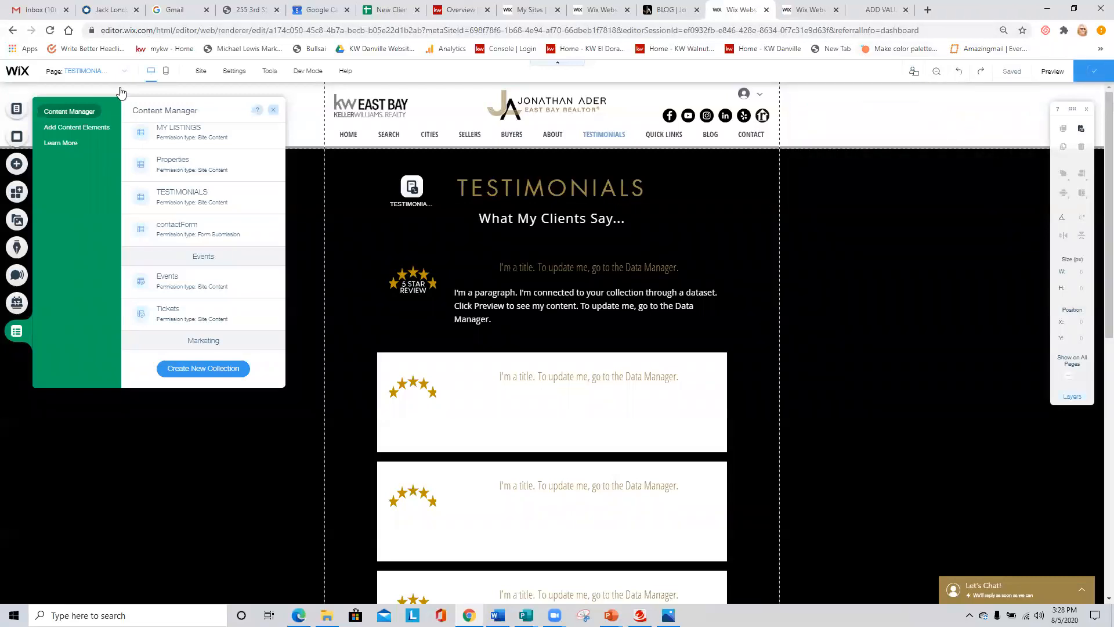
- Switch the editor from the testimonials page to the site's HOME page
click(17, 110)
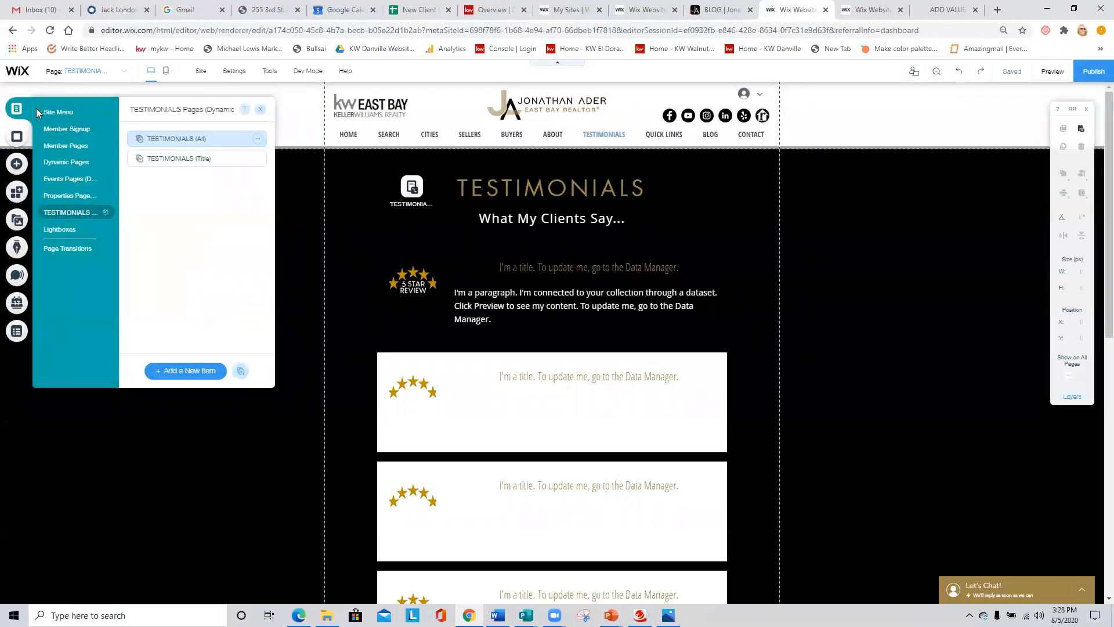
click(53, 112)
click(159, 135)
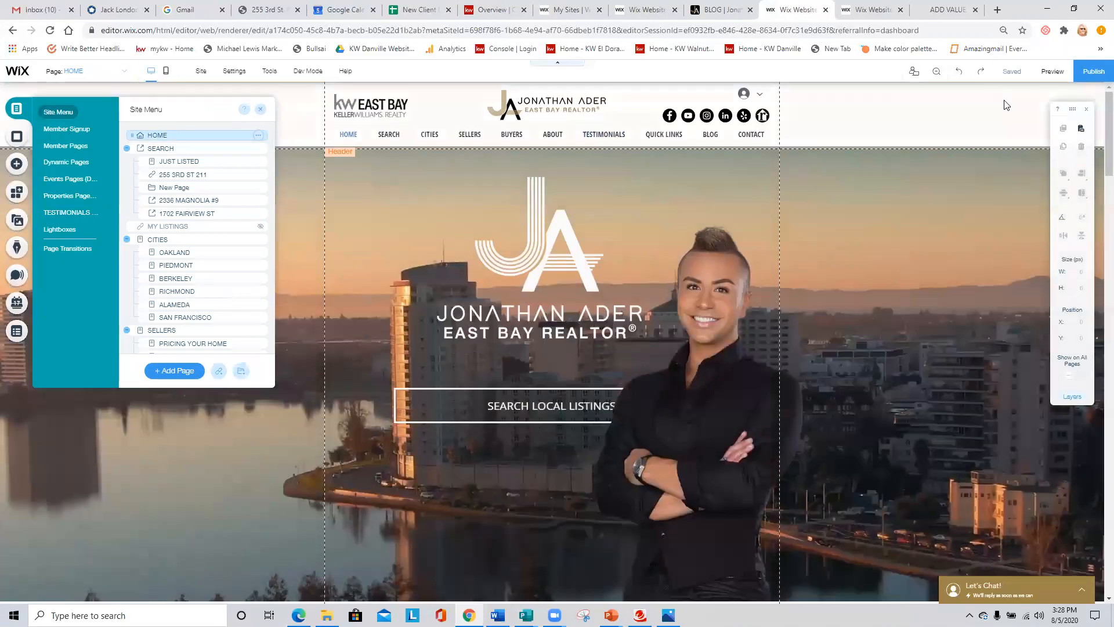
- View the live site and check its TESTIMONIALS page for the newly synced review
mouse_move(1074, 83)
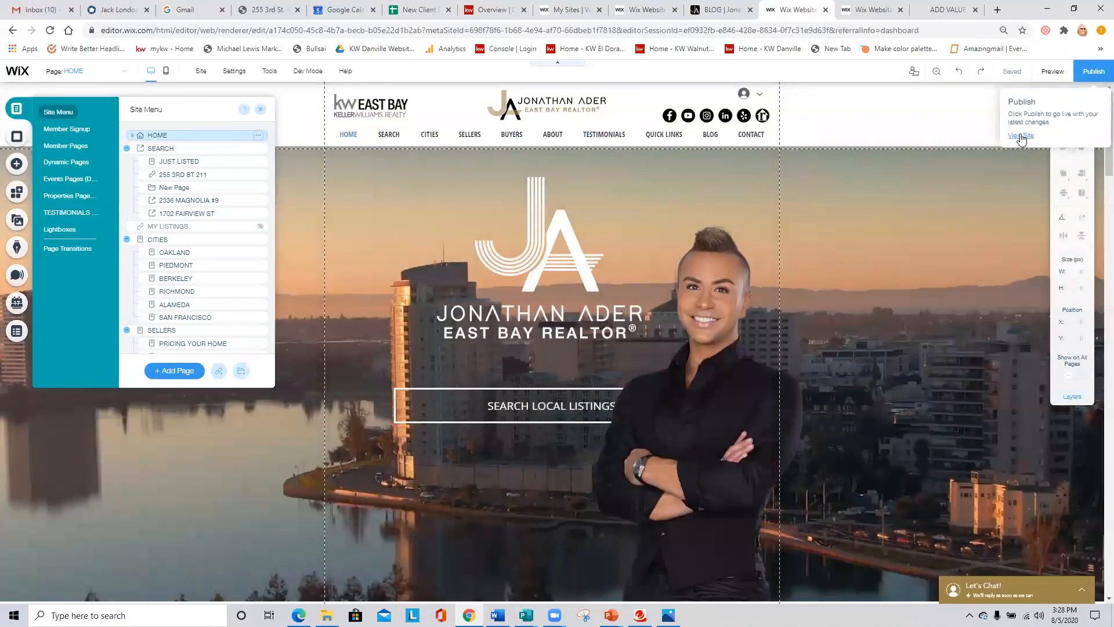
click(1021, 137)
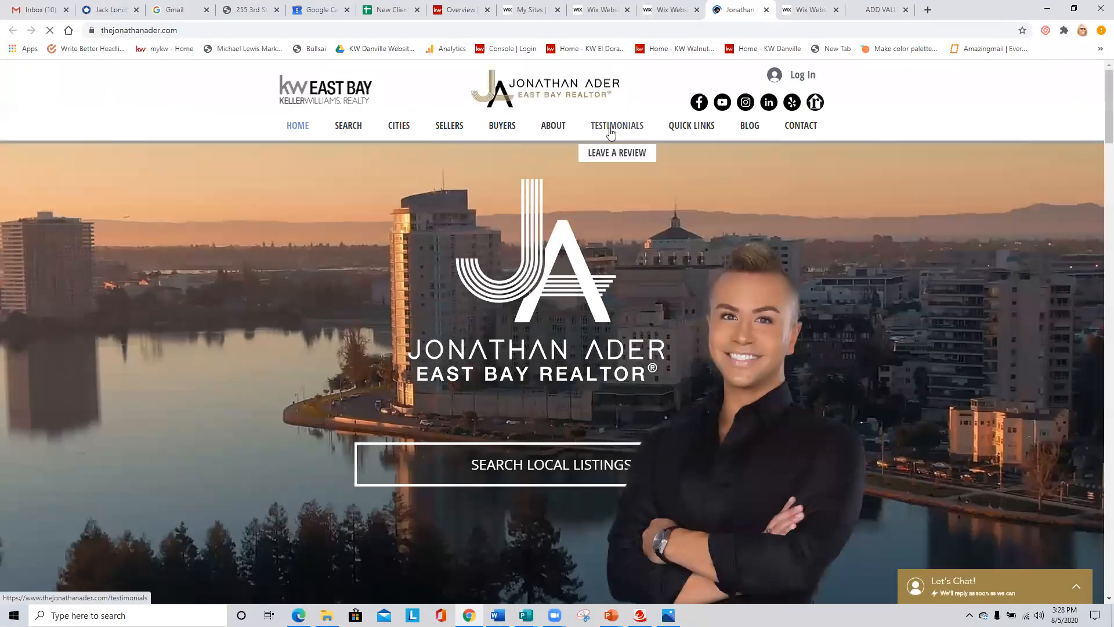
click(628, 127)
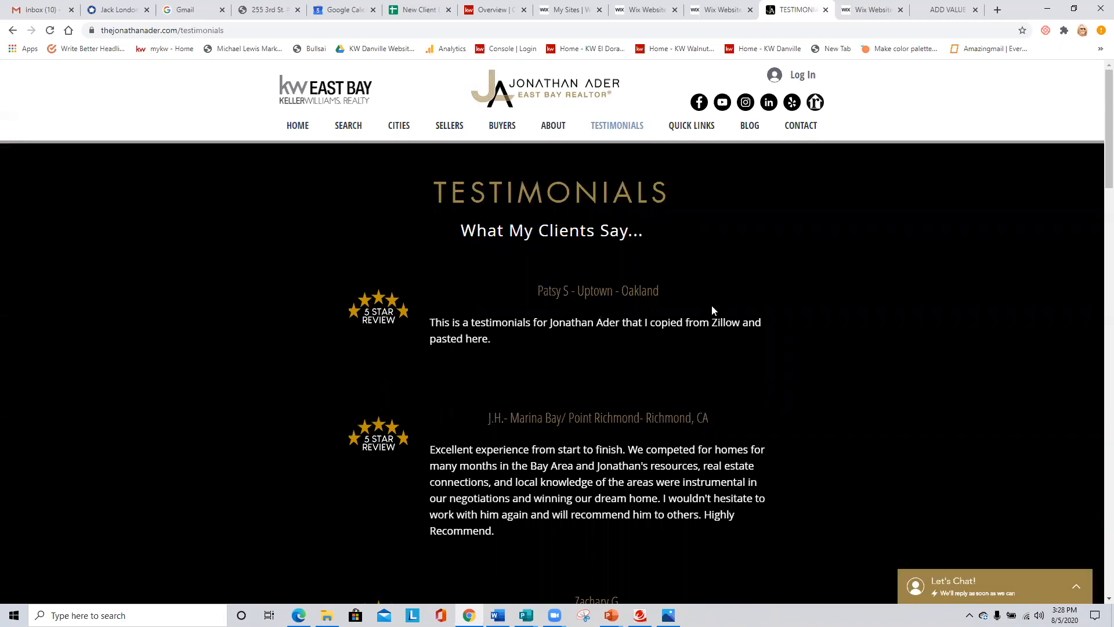
- Return to the site editor, open the TESTIMONIALS collection and delete the sample testimonial in the first row of the sandbox
click(715, 10)
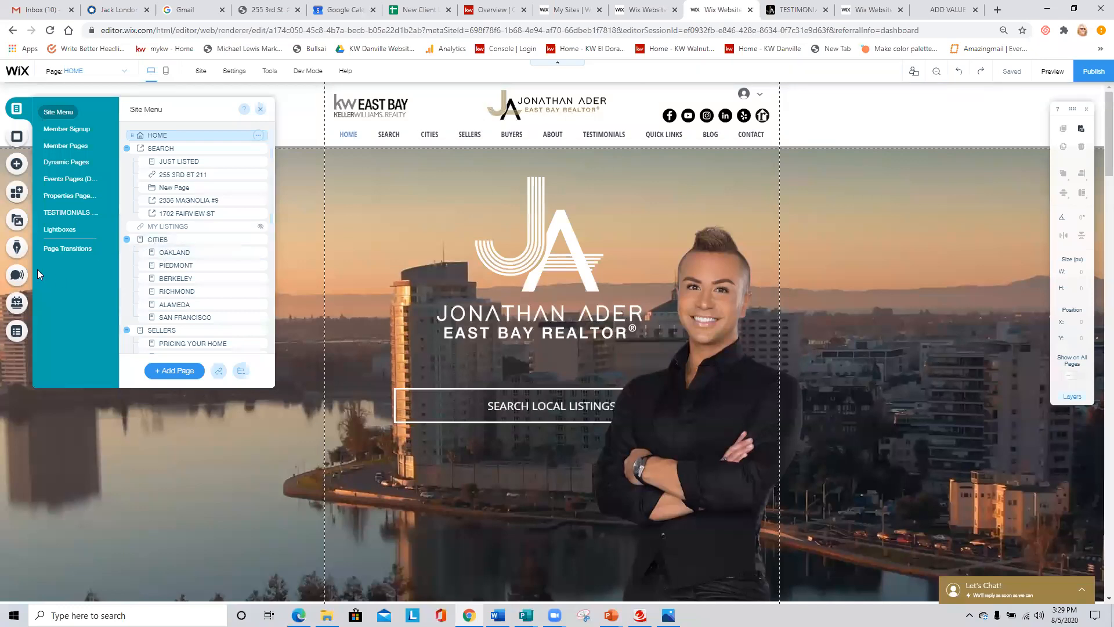
click(14, 333)
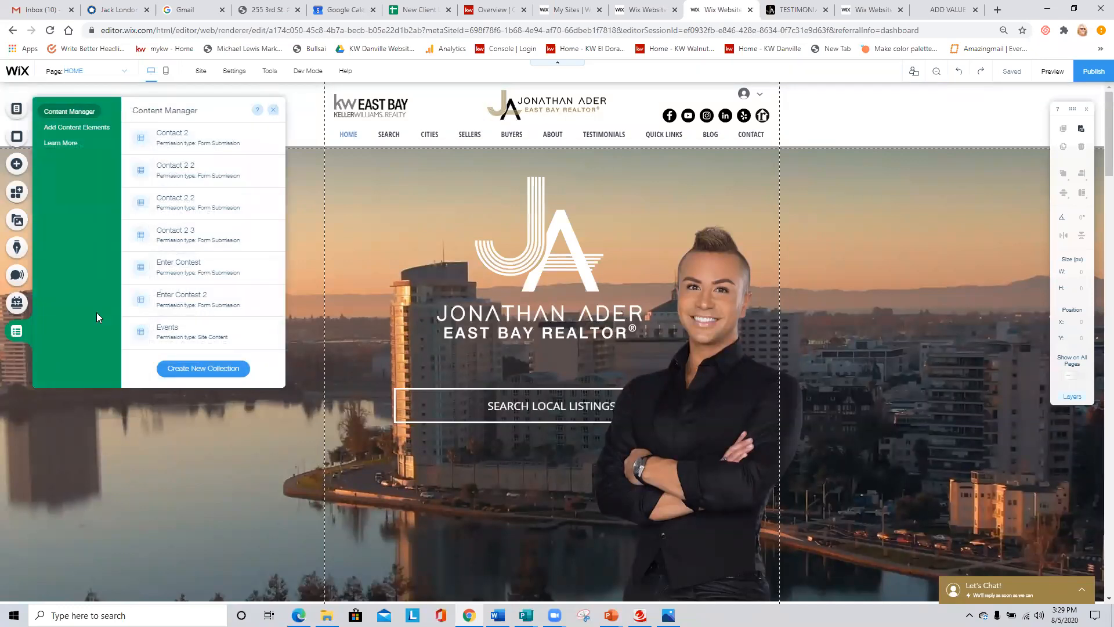
scroll(190, 281, down, 3)
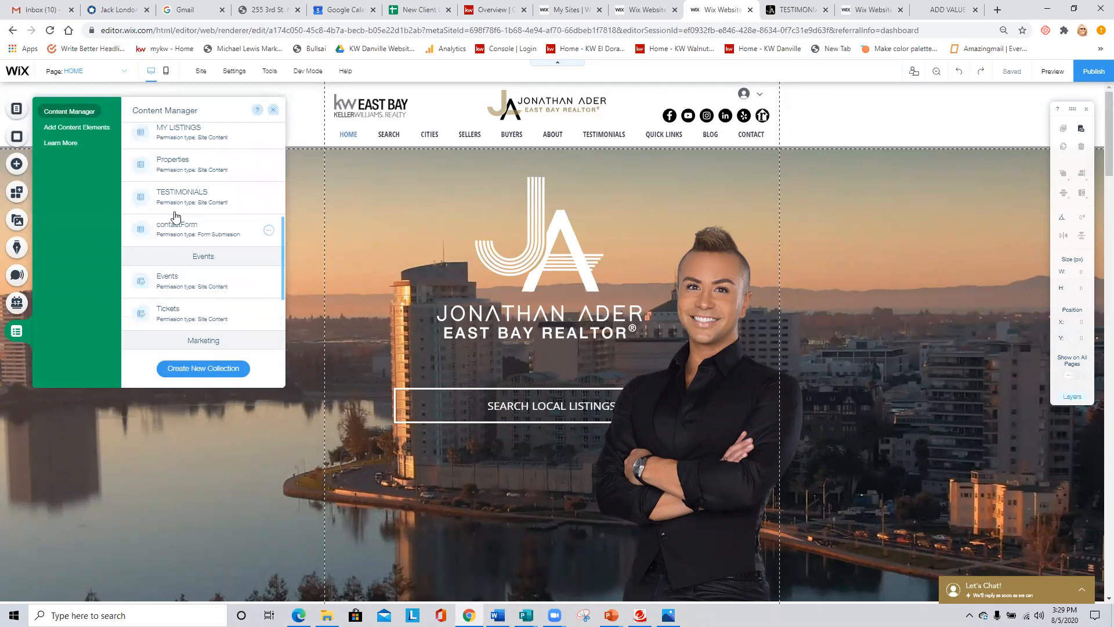
click(185, 201)
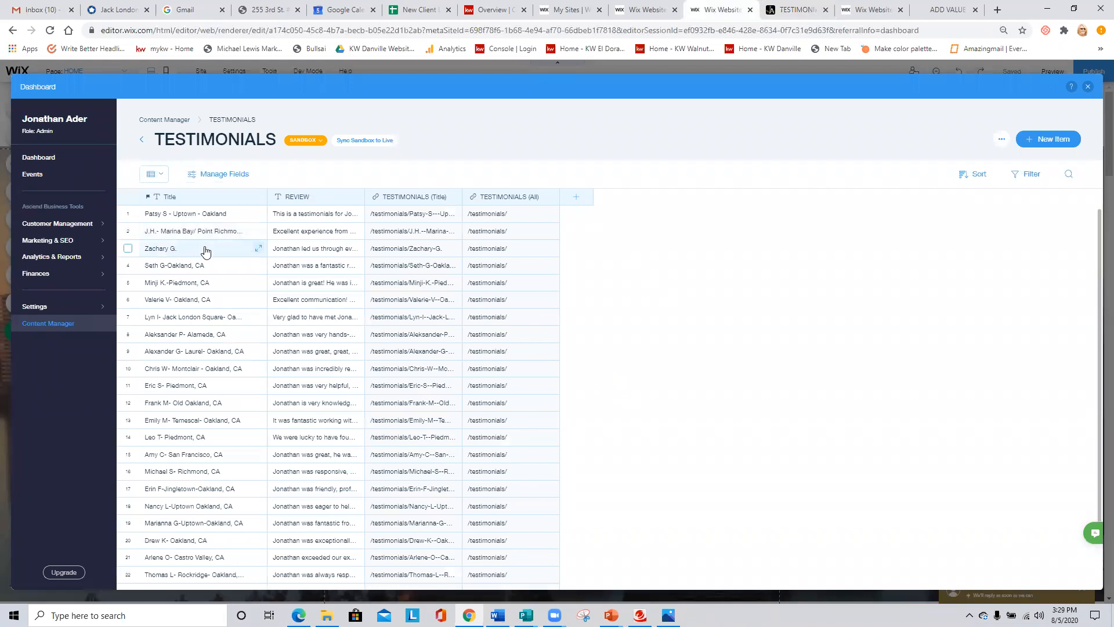
click(128, 213)
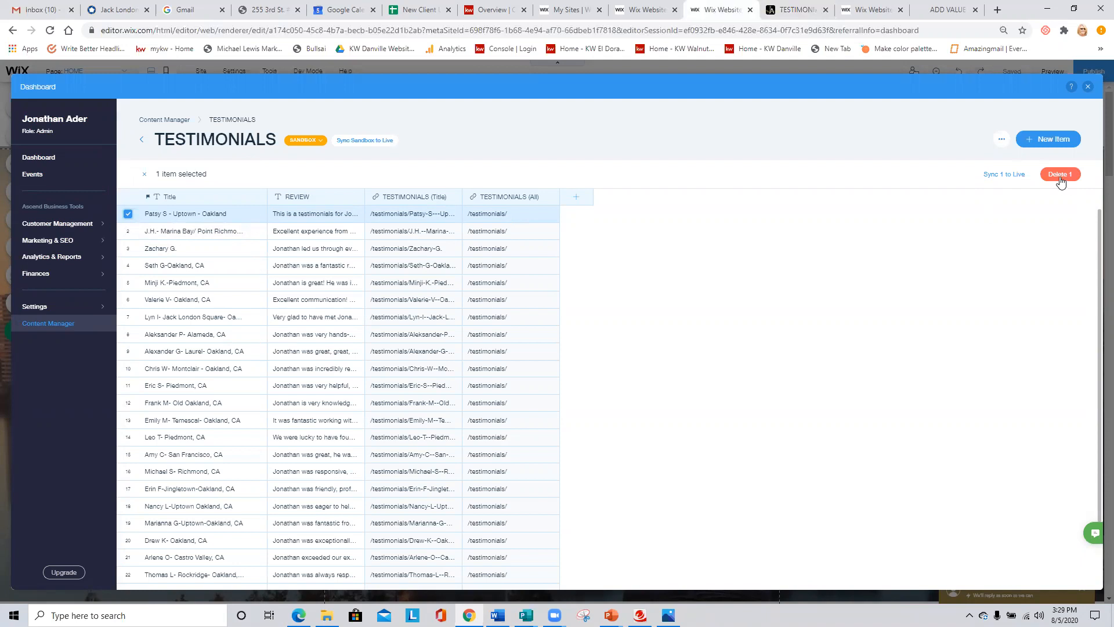
click(1062, 174)
click(663, 365)
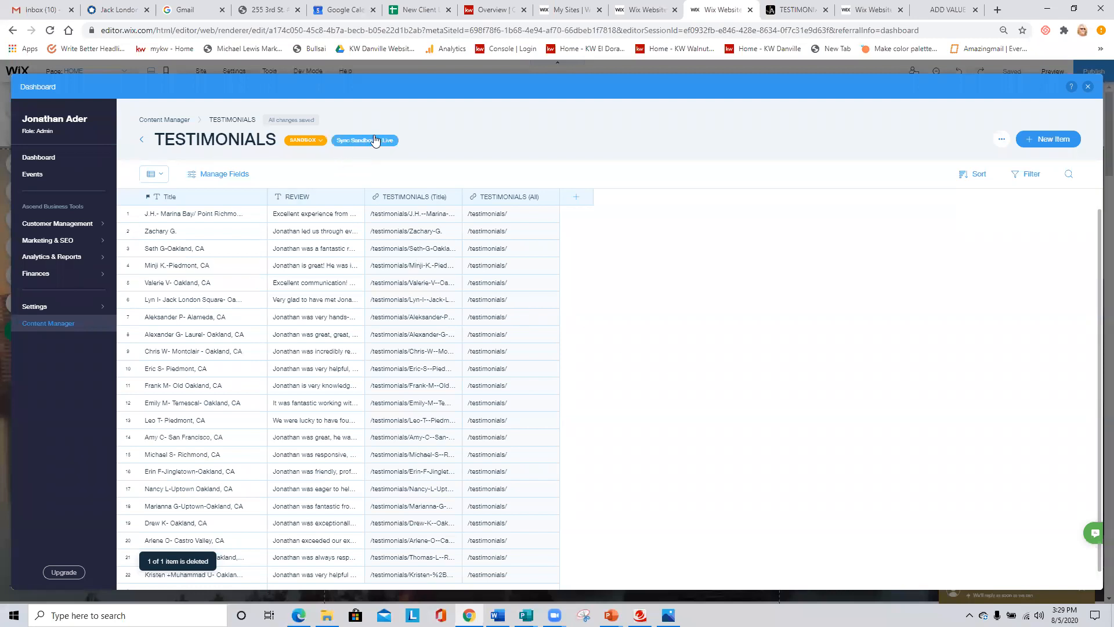
- Sync all 22 remaining sandbox testimonials to live
click(374, 140)
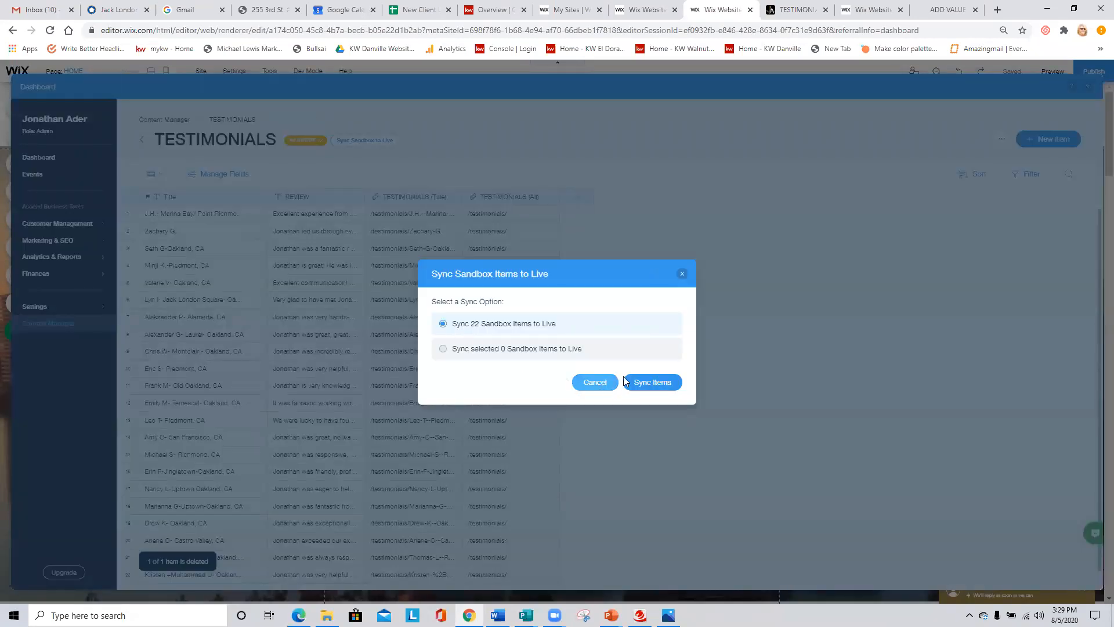
click(655, 378)
click(667, 365)
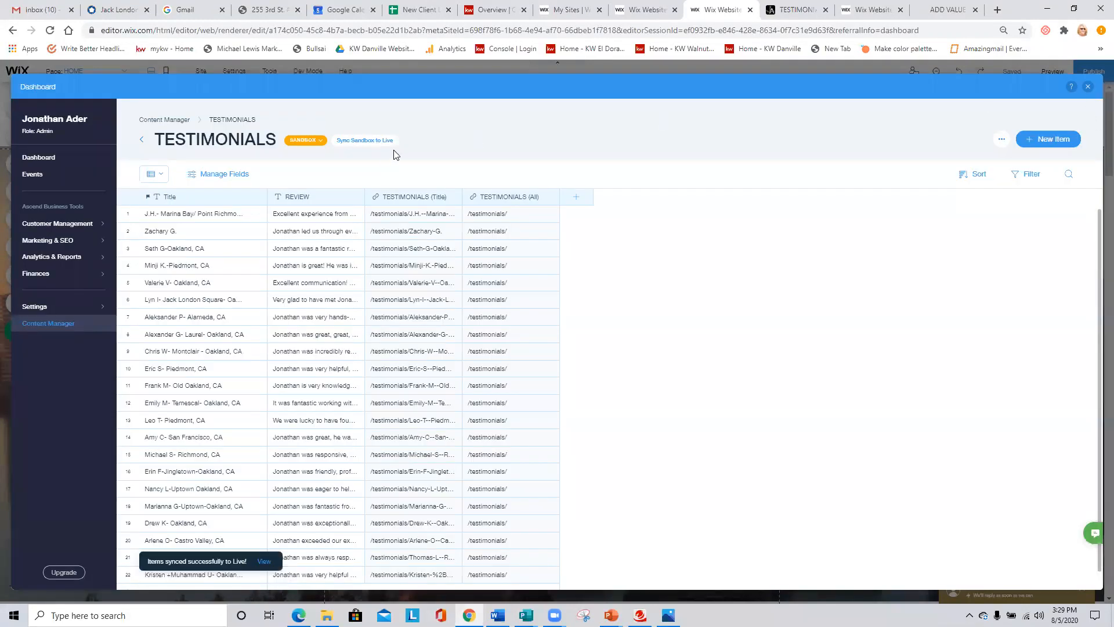
- Switch the TESTIMONIALS collection to its Live content and permanently delete the sample testimonial in the first row
click(308, 140)
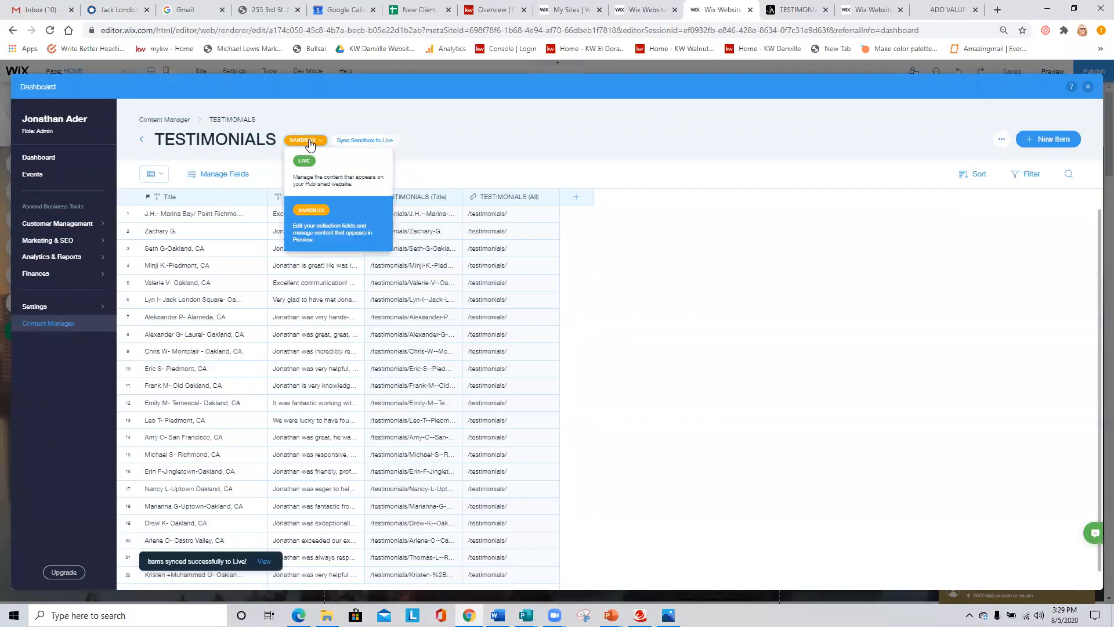
click(311, 181)
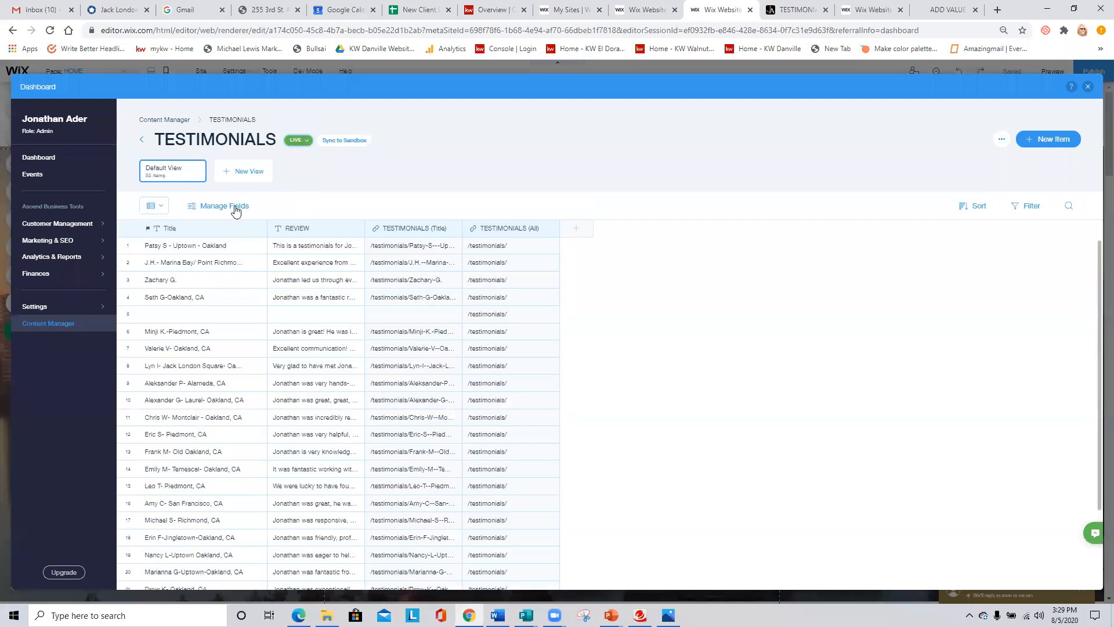
click(128, 245)
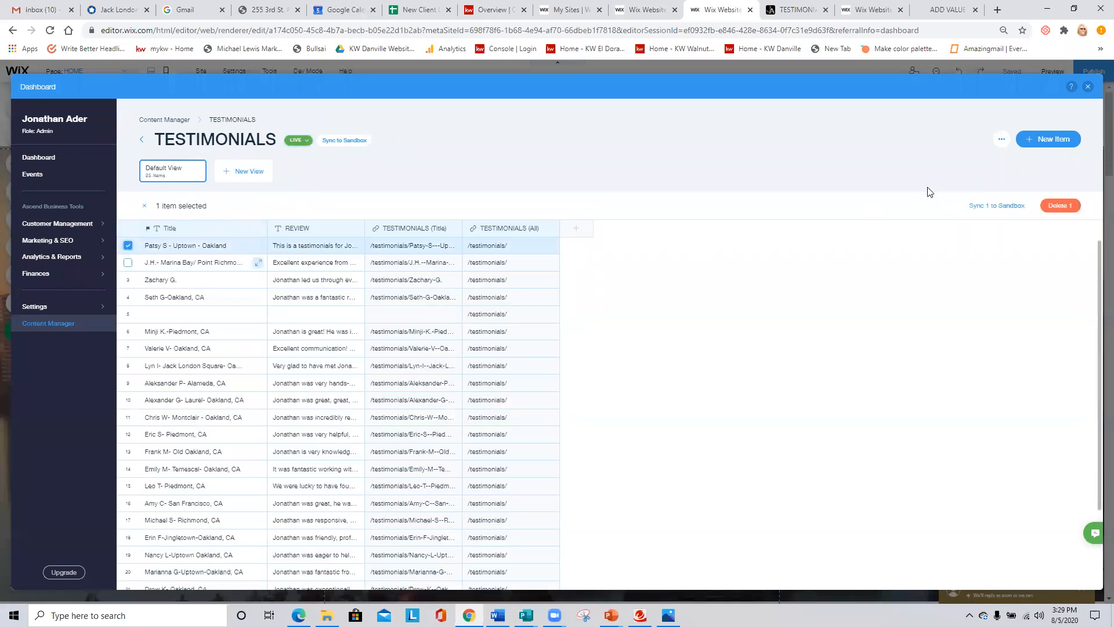
click(1059, 206)
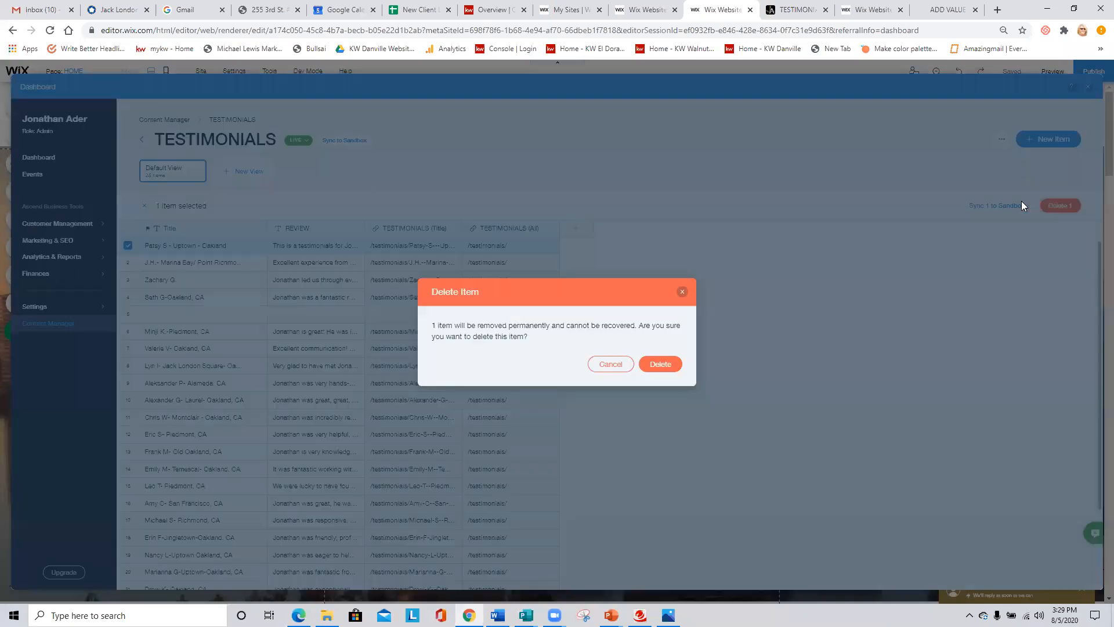
click(665, 364)
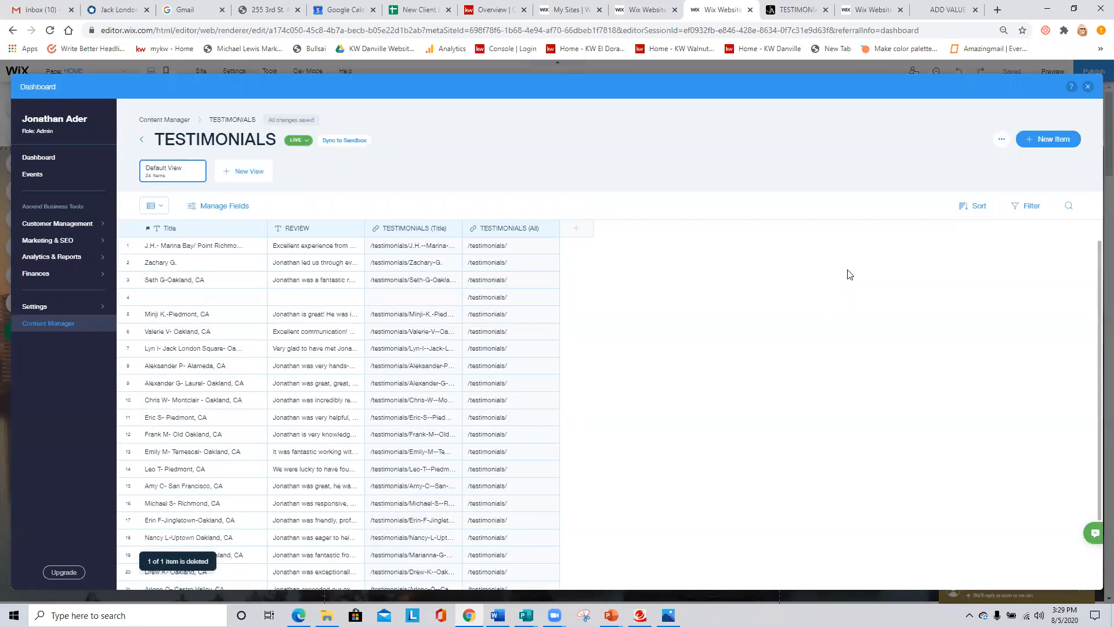
- Sync all 24 live testimonials to the sandbox, then close the Dashboard overlay and publish the site
click(344, 139)
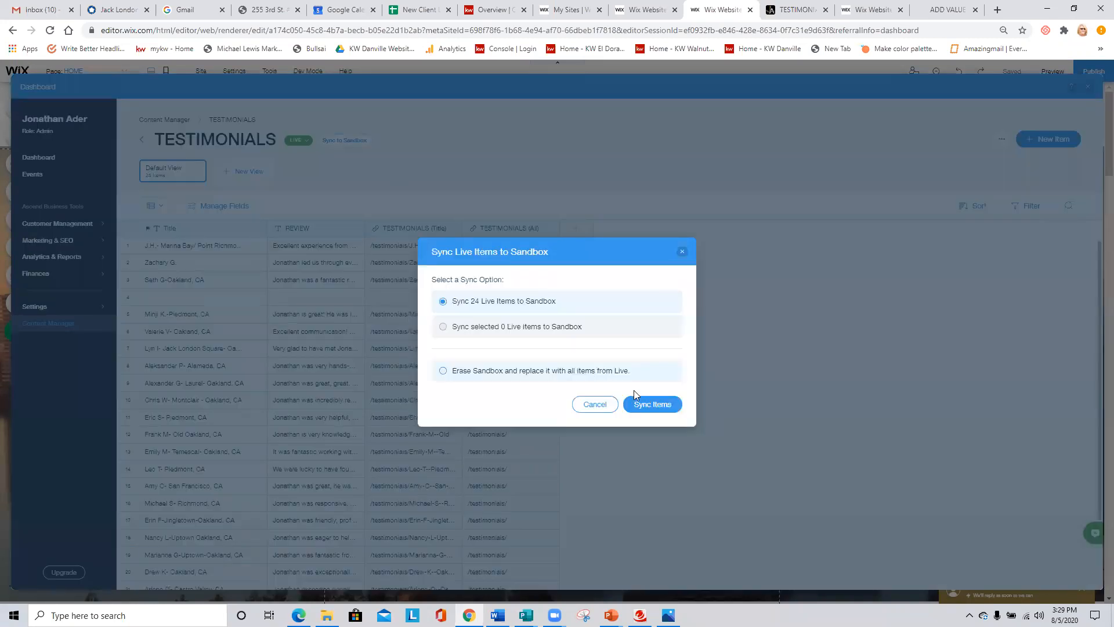
click(653, 403)
click(665, 365)
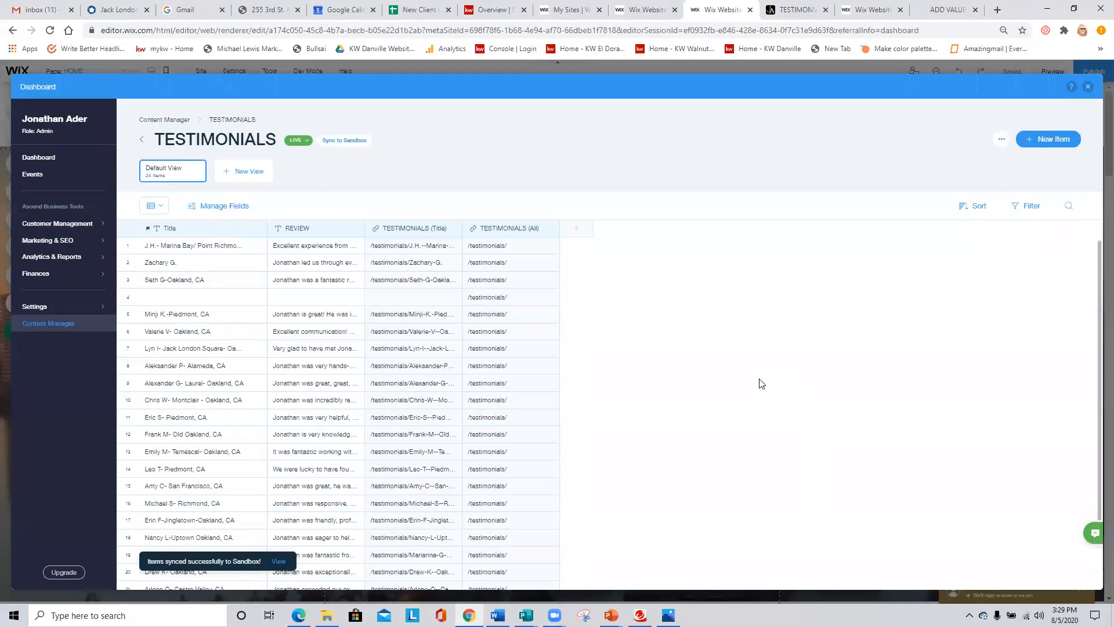
click(1088, 88)
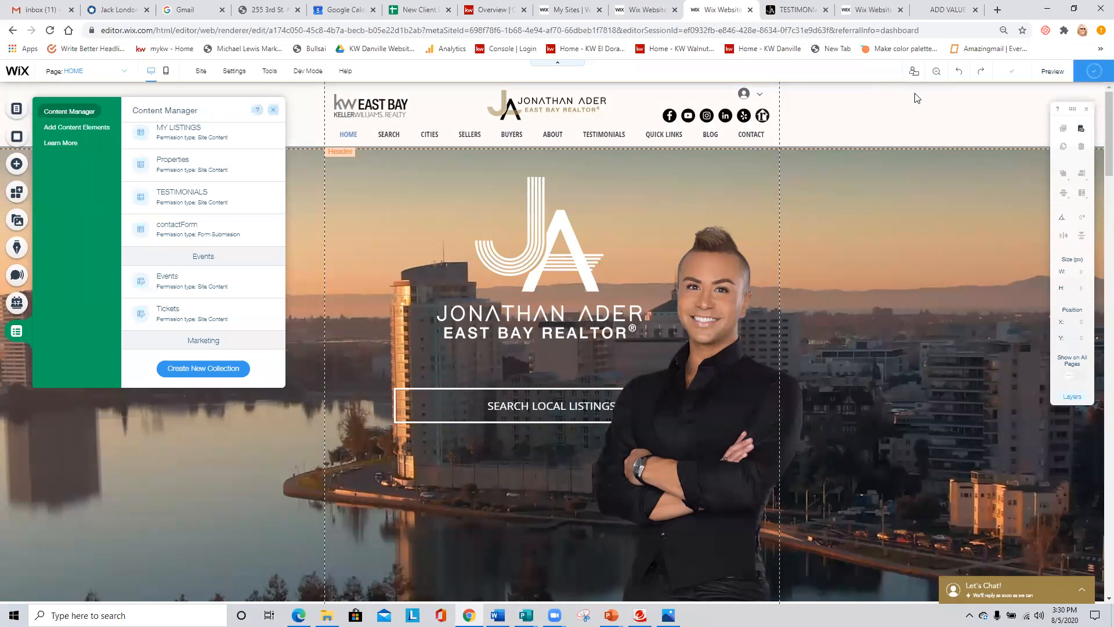
- Reload the live TESTIMONIALS page to check that the sample review is gone, then return to the realtor's site editor
click(806, 10)
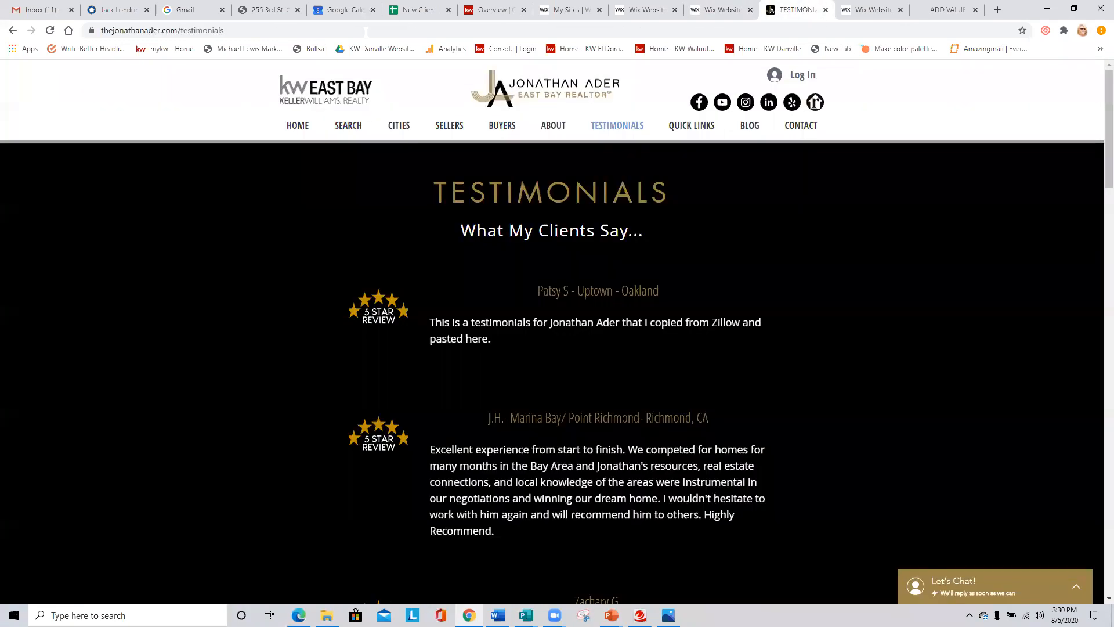
click(50, 31)
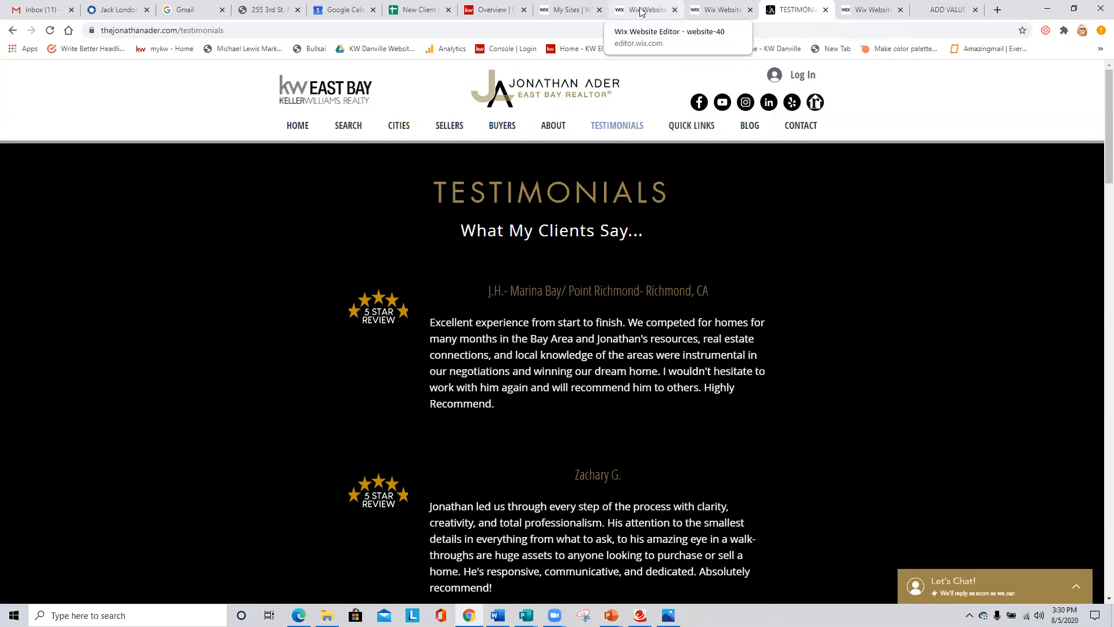
click(658, 11)
click(720, 9)
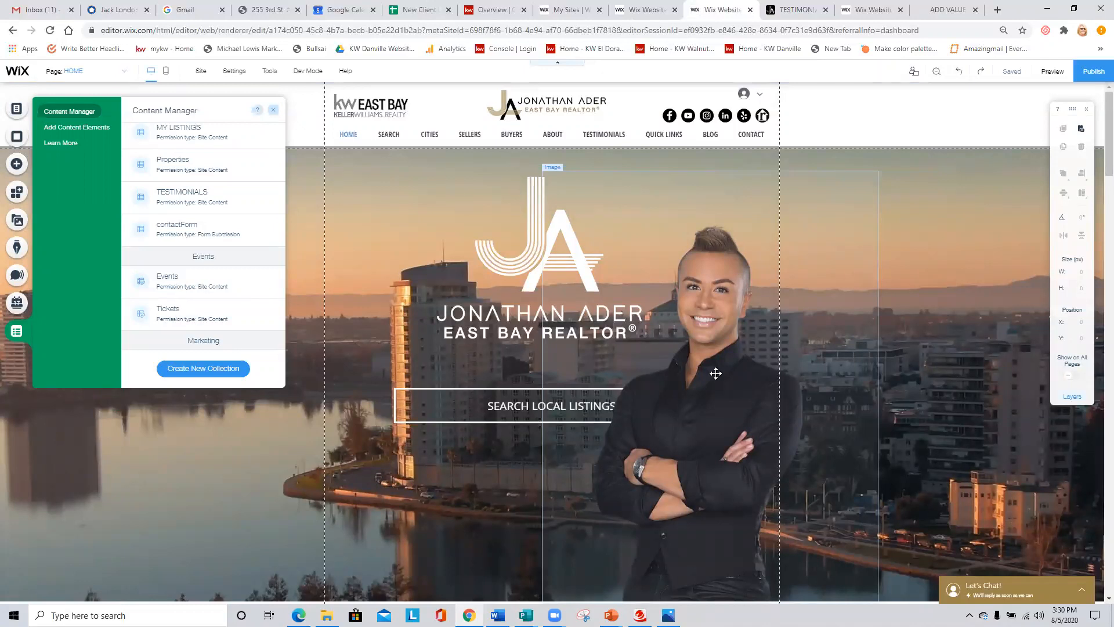
click(274, 110)
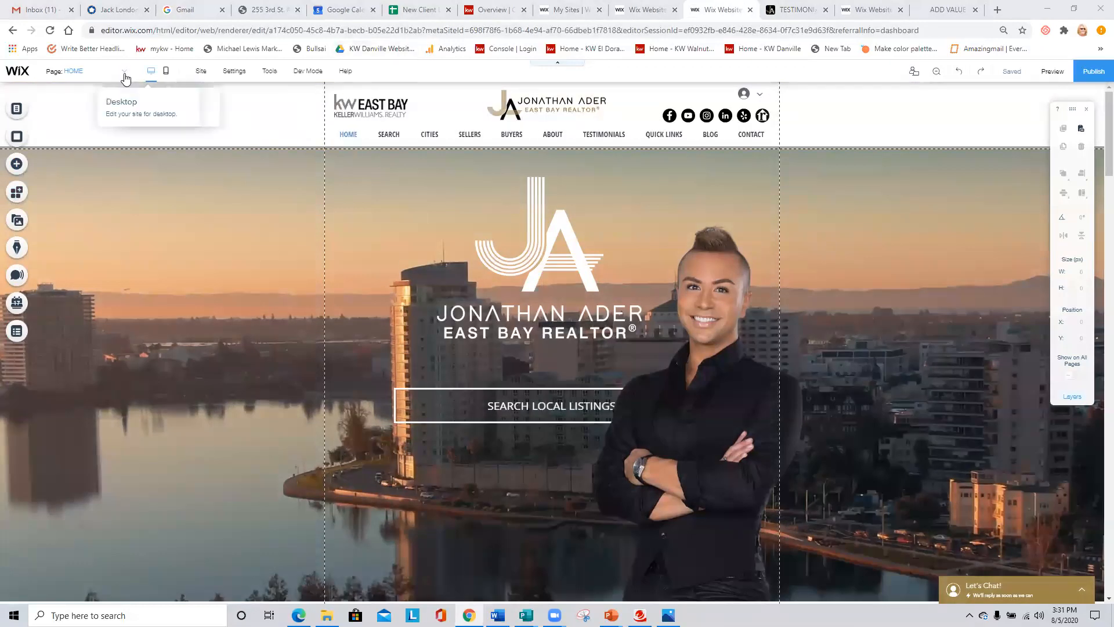
click(17, 110)
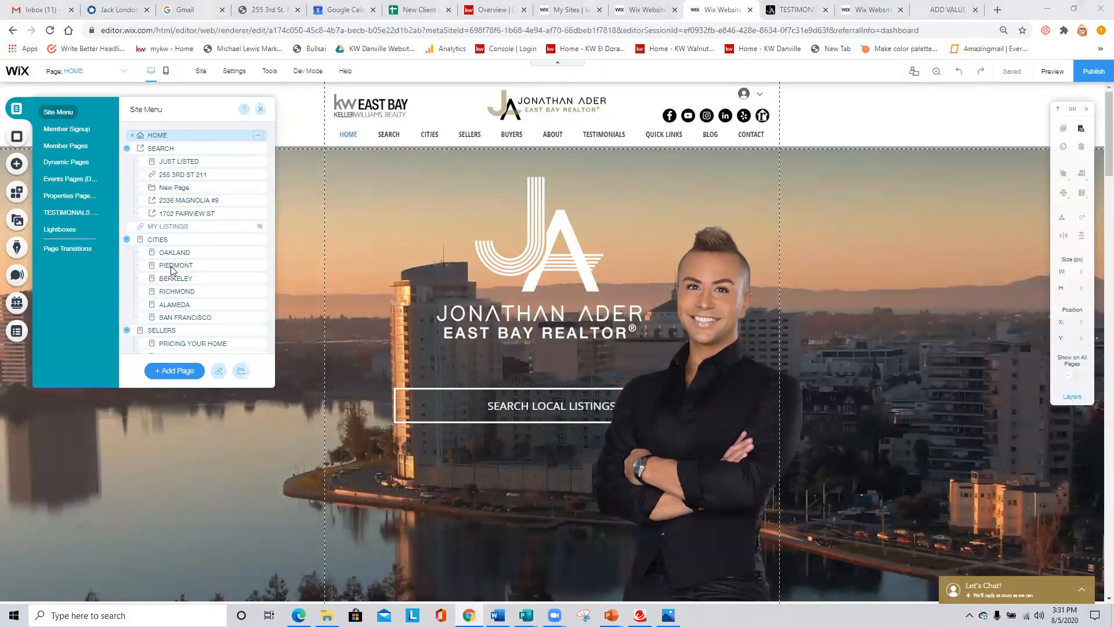
click(202, 254)
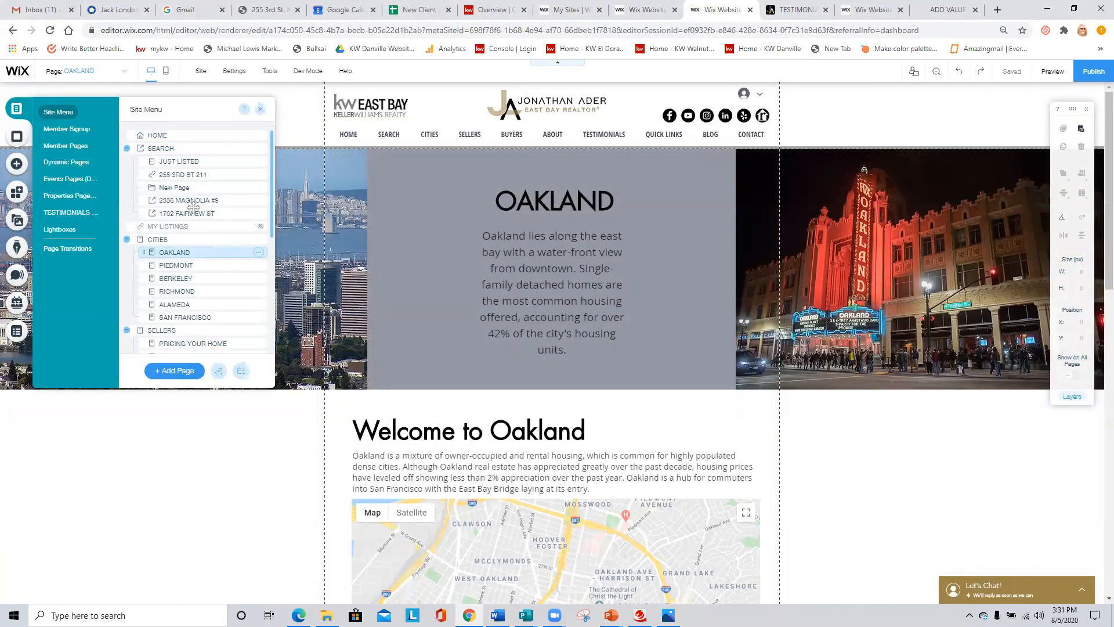
click(200, 175)
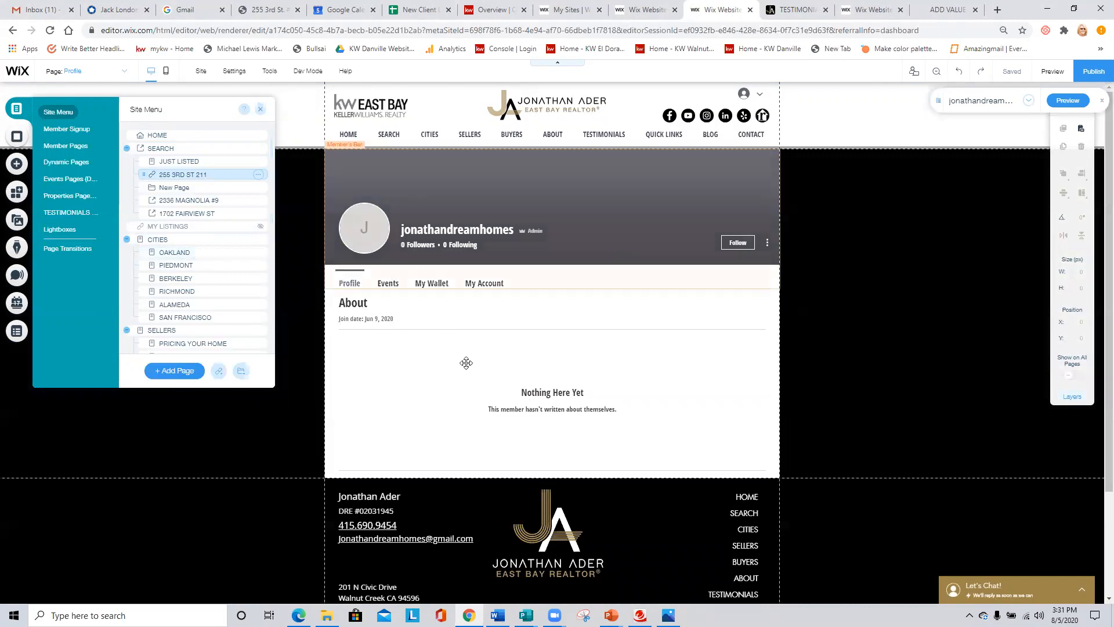
click(177, 252)
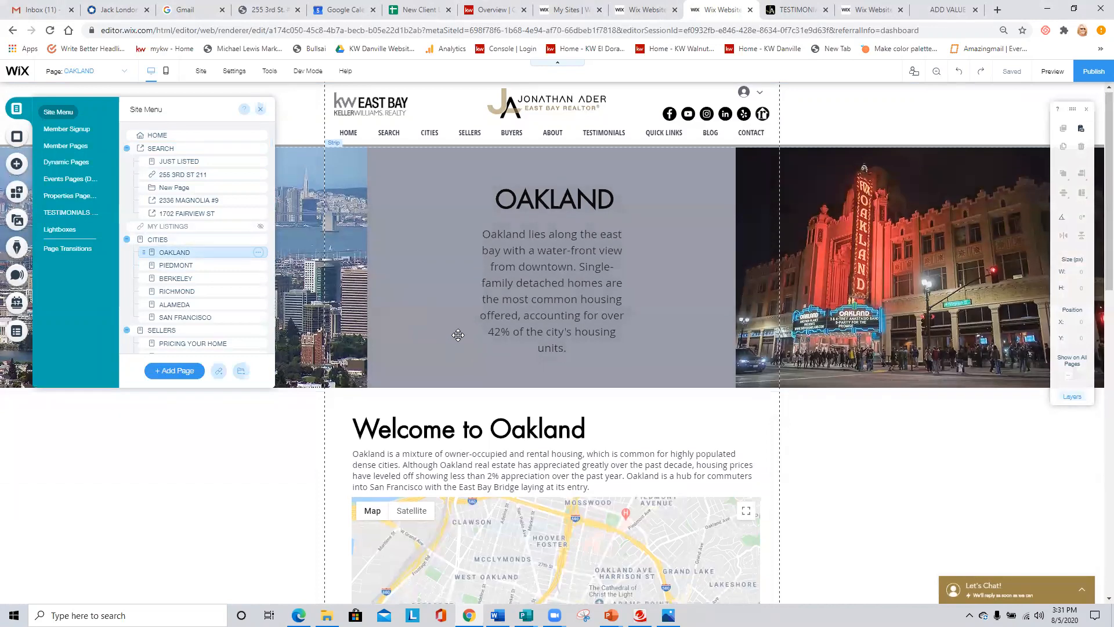
- Stretch the white strip holding the Oakland map downward to a height of about 1472 px
scroll(455, 340, down, 4)
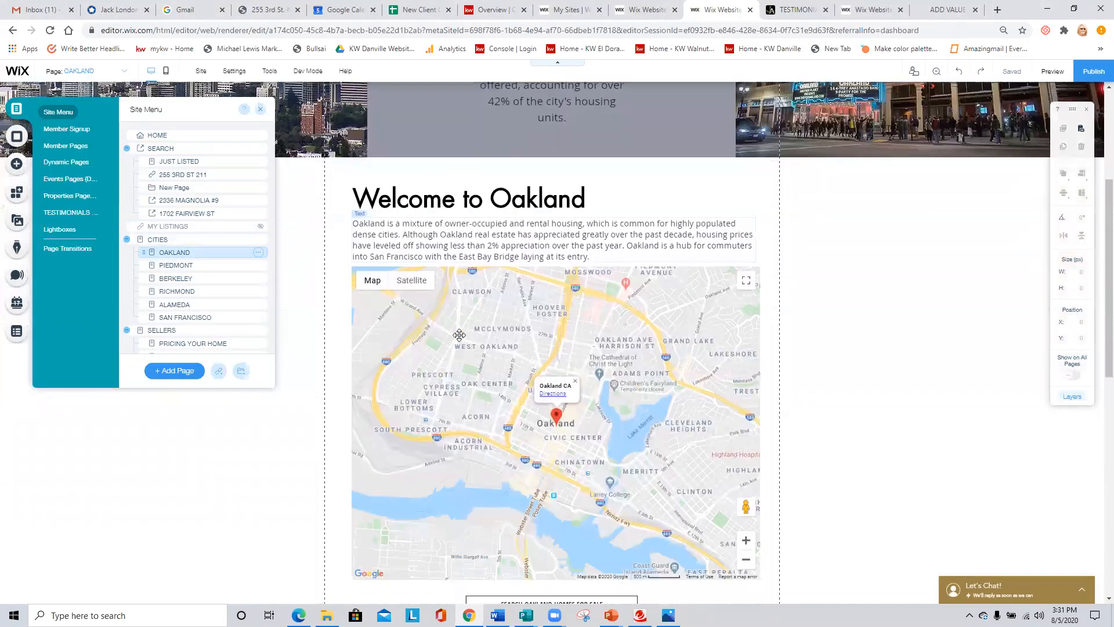
scroll(459, 335, down, 2)
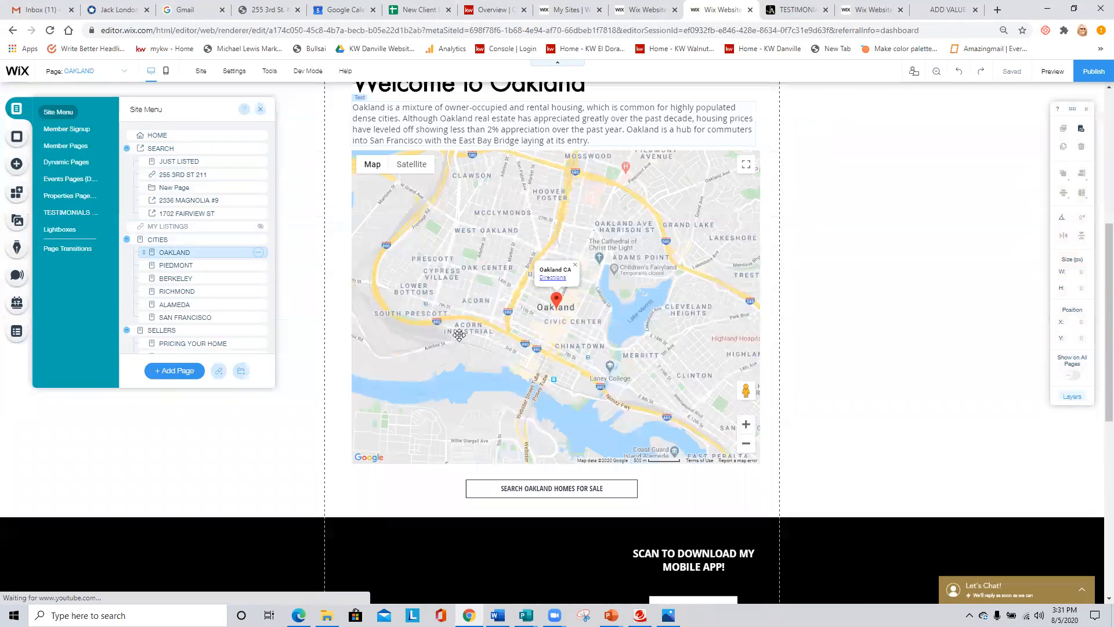
click(828, 340)
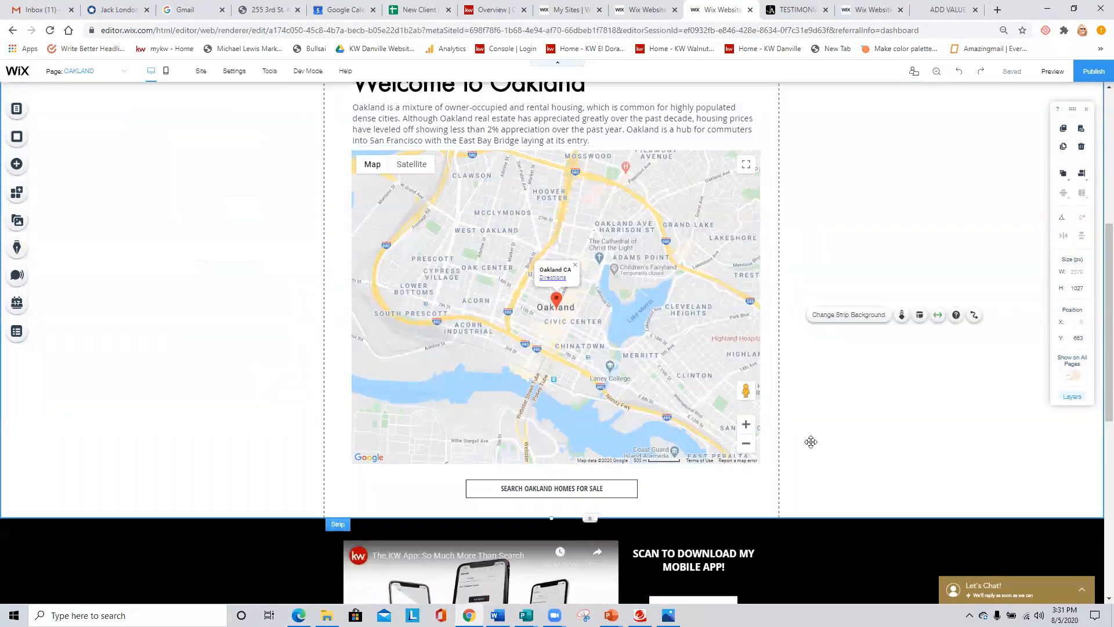
scroll(563, 389, down, 3)
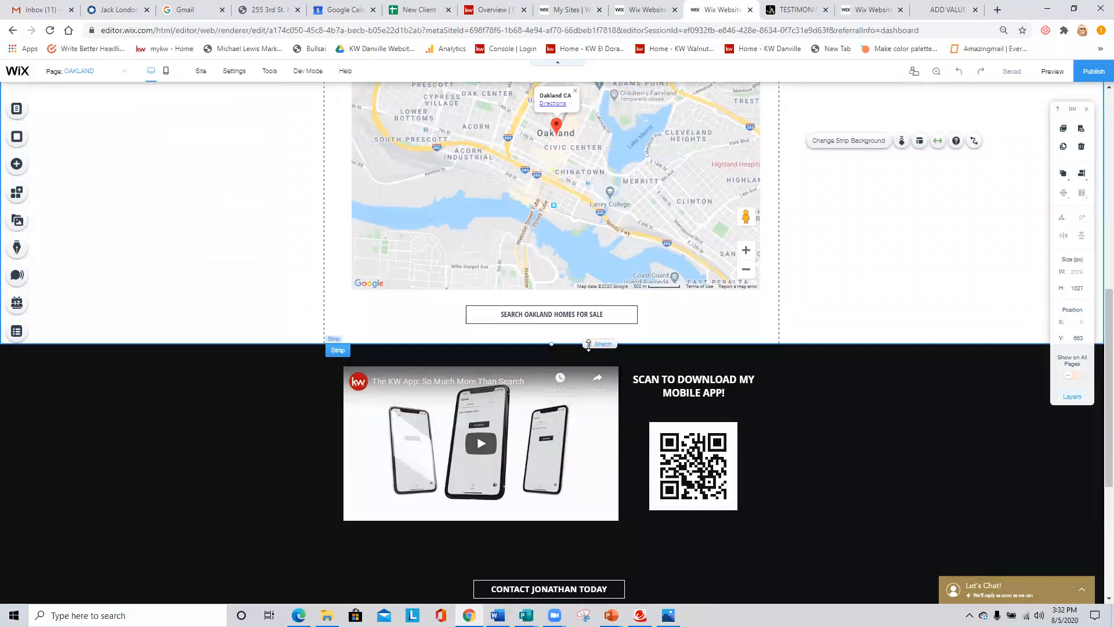
drag(590, 344, 604, 552)
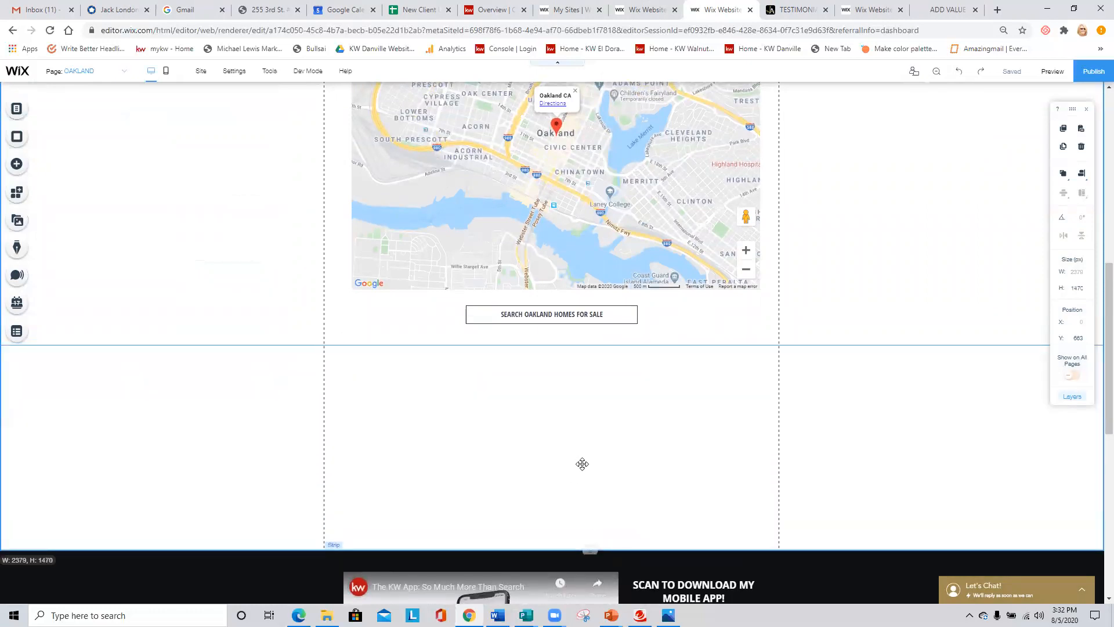
- Move the SEARCH OAKLAND HOMES FOR SALE button and the map down to make room beneath the welcome paragraph
scroll(586, 470, up, 3)
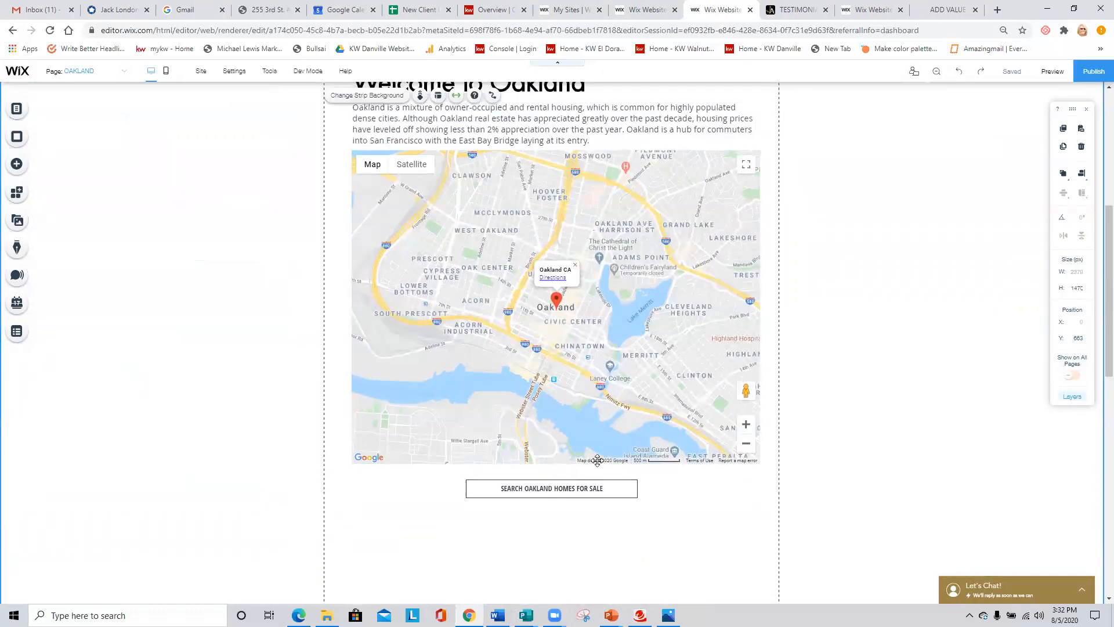
scroll(638, 424, down, 3)
drag(573, 316, 578, 524)
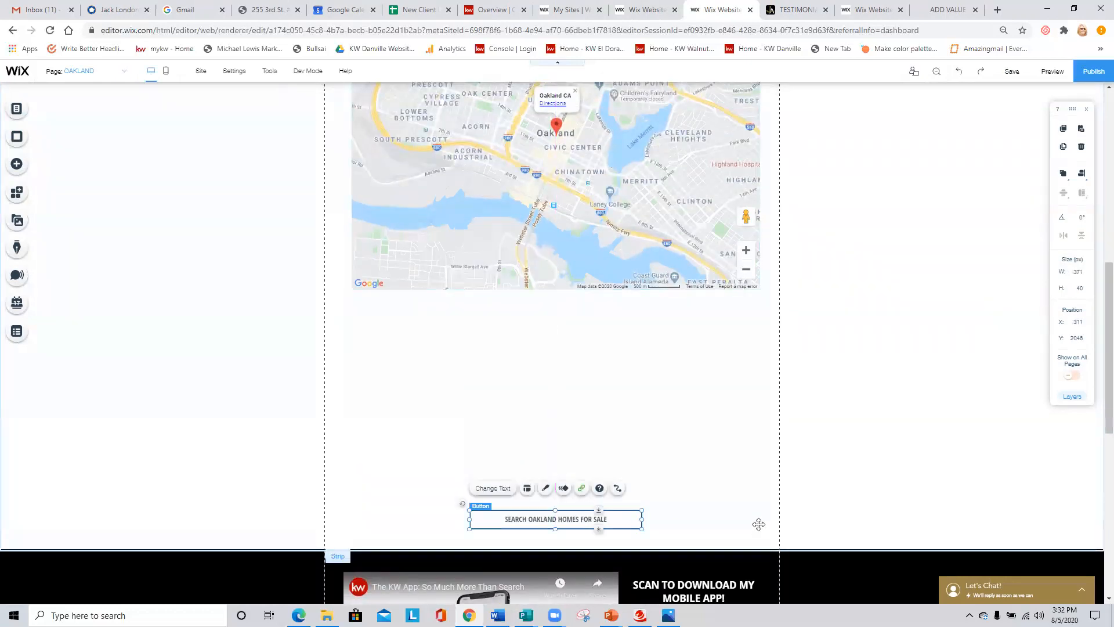
drag(586, 210, 586, 416)
scroll(497, 315, up, 4)
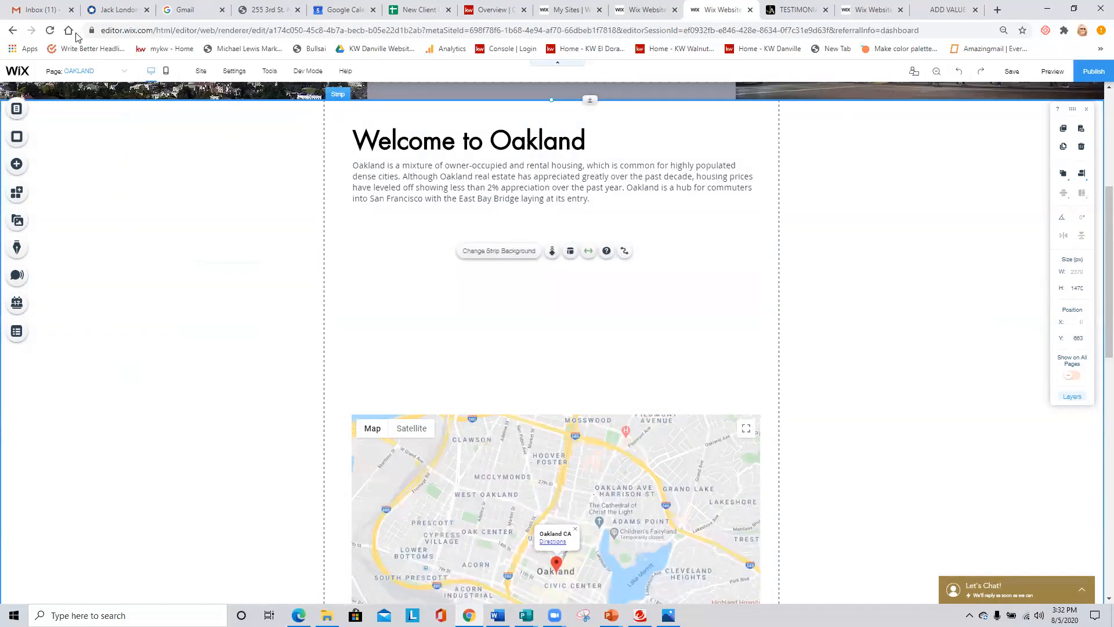
- Switch to Gmail, find the "Add landing page to Wix site" email and open the Jack London listing's landing page link
click(41, 9)
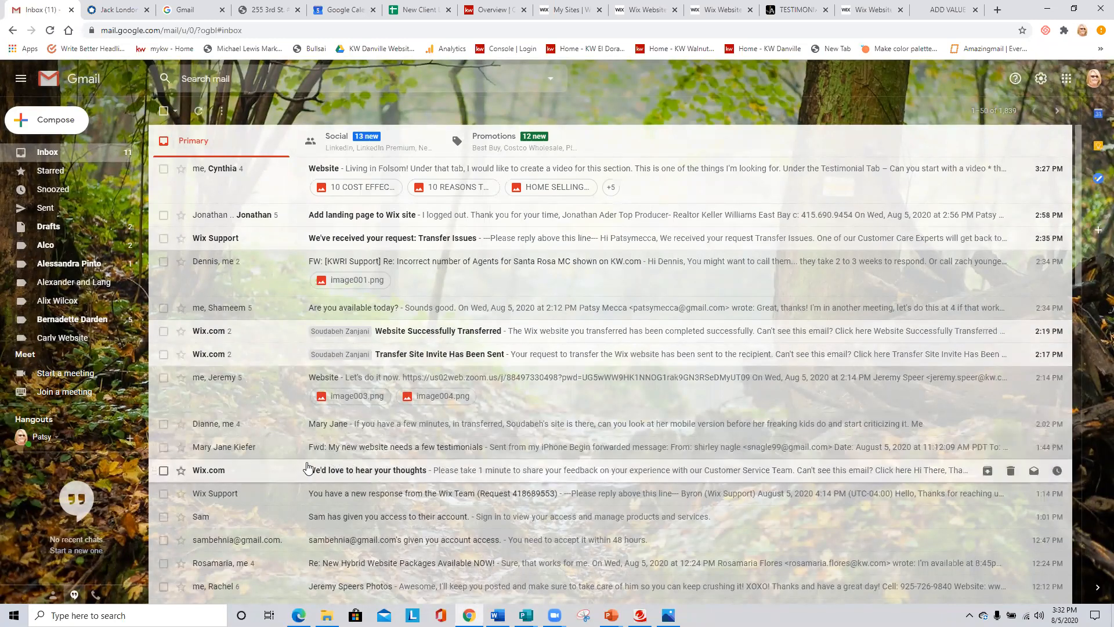
scroll(275, 449, down, 2)
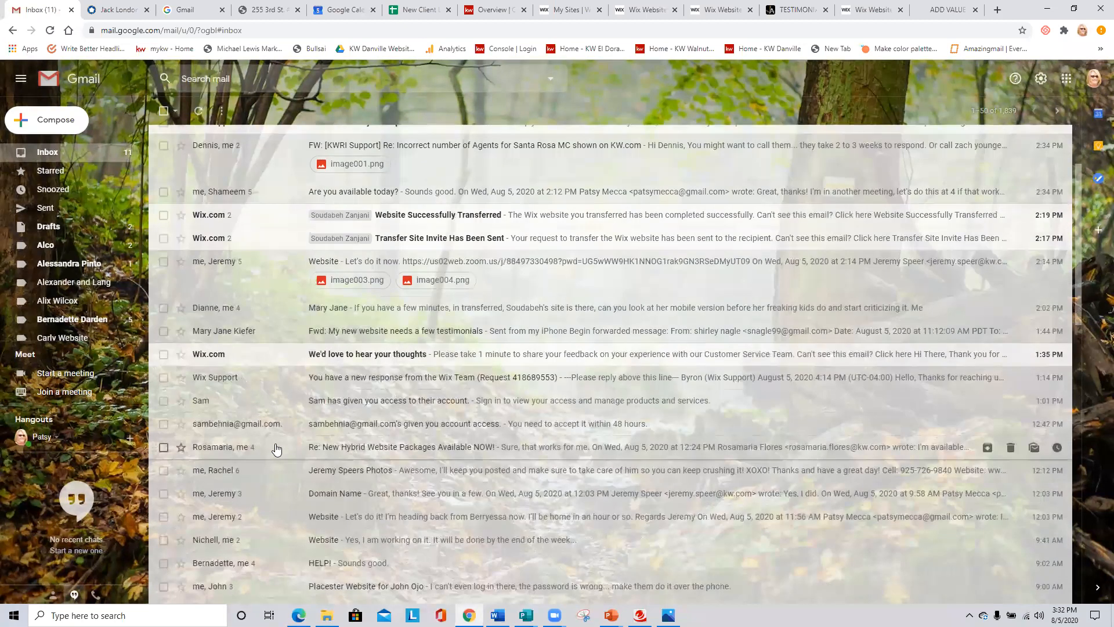
scroll(276, 449, down, 2)
scroll(277, 449, up, 3)
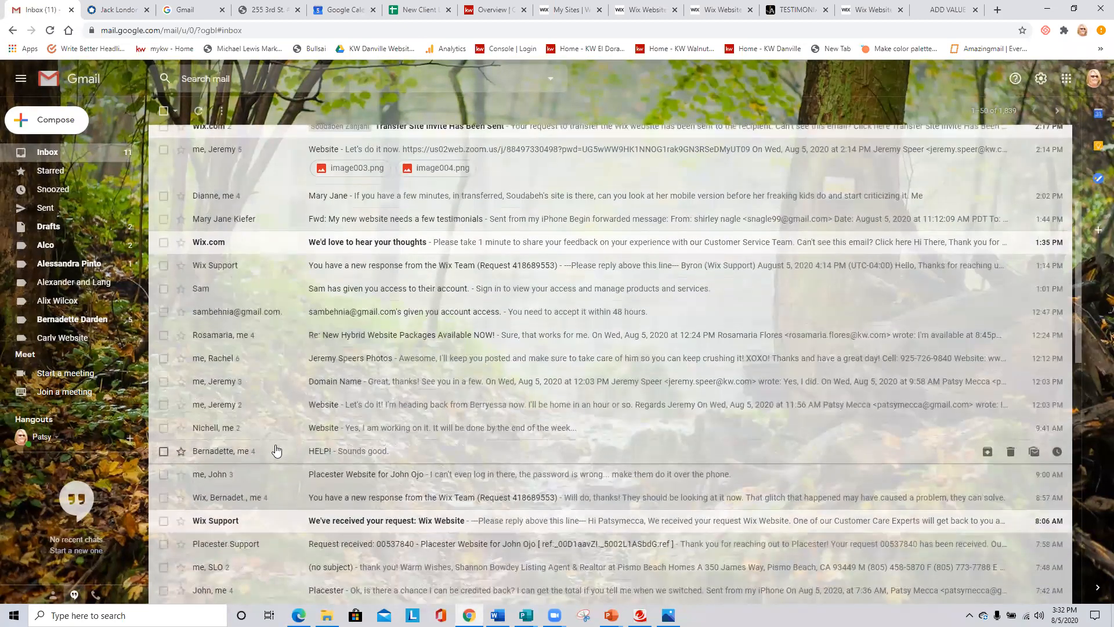
scroll(277, 316, up, 1)
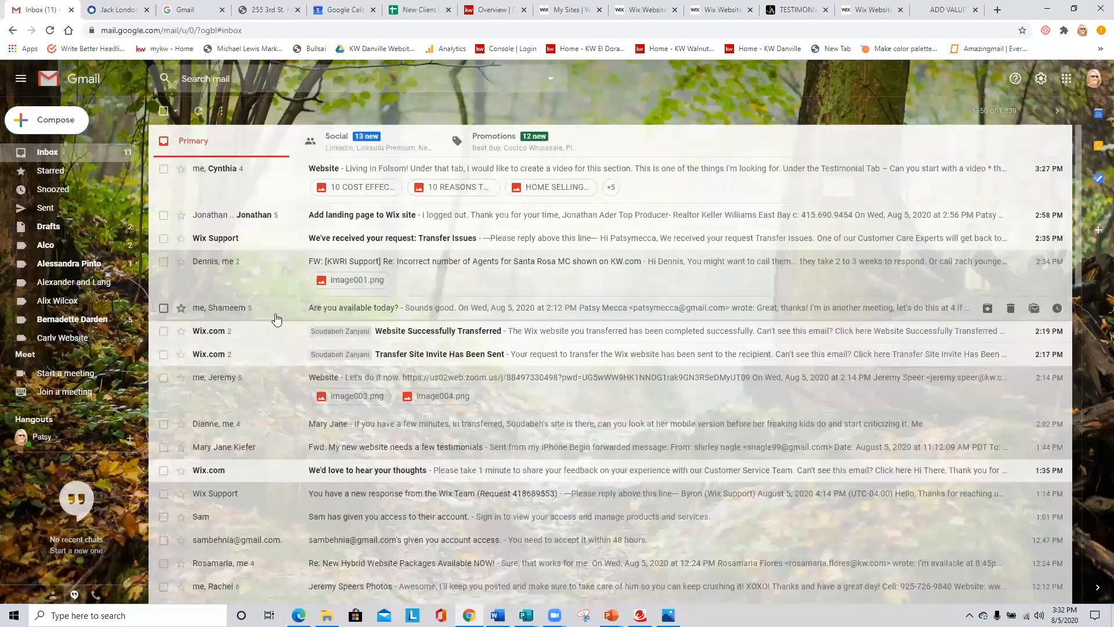
click(360, 216)
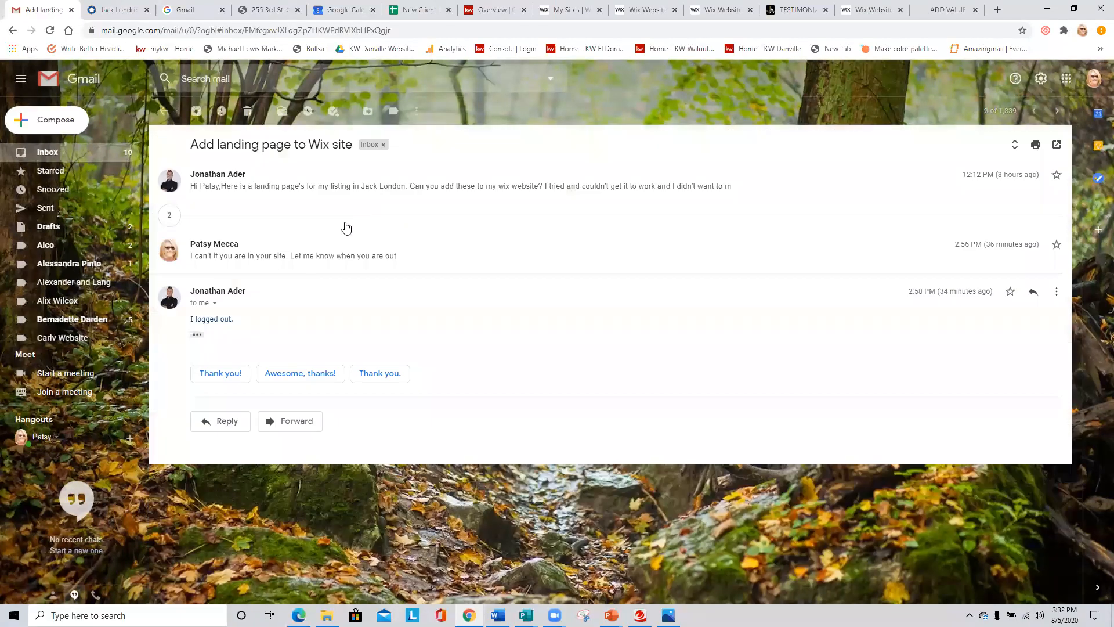
click(268, 201)
click(252, 259)
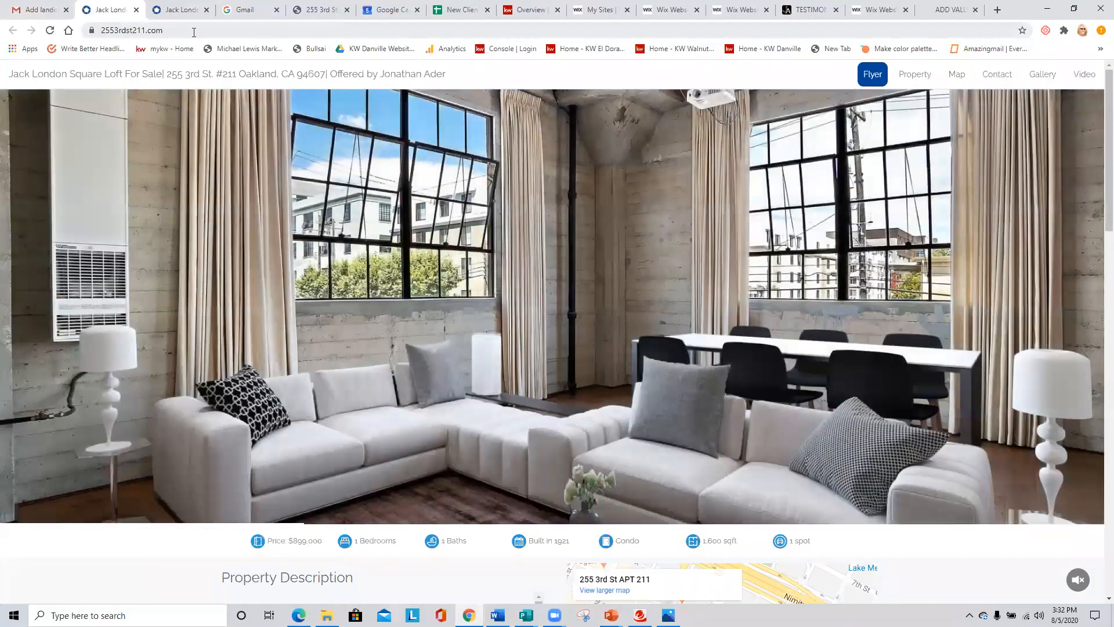
click(196, 31)
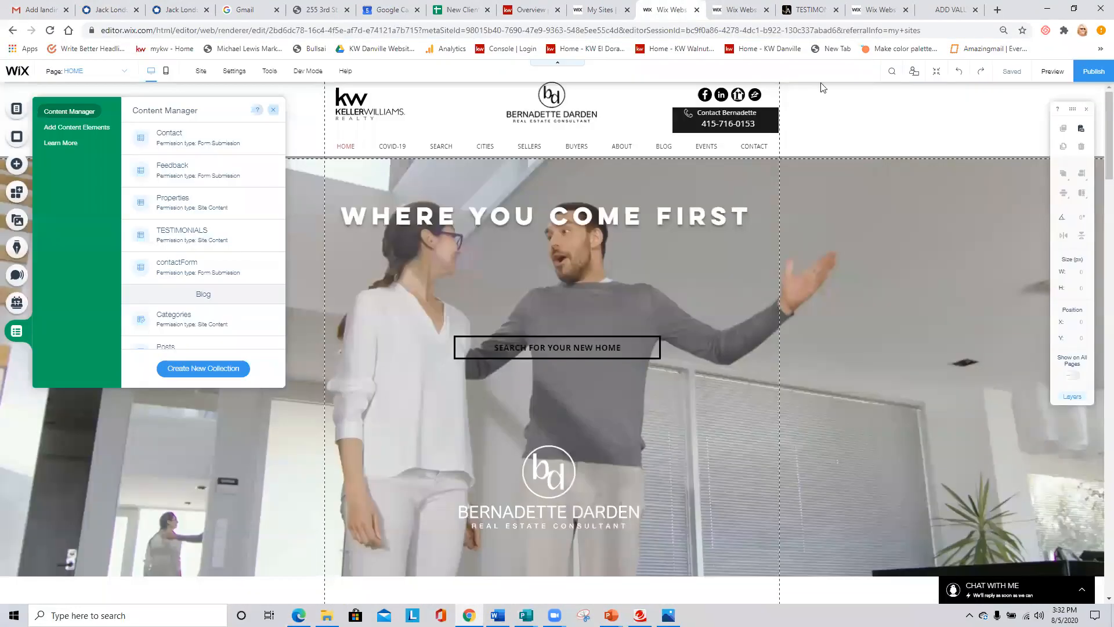
click(669, 10)
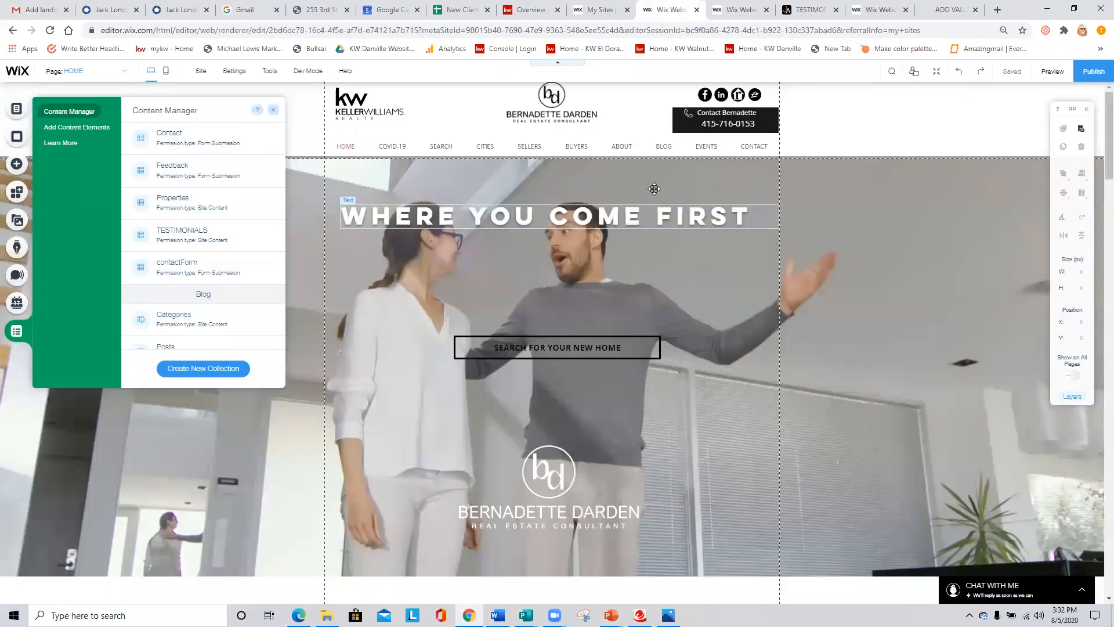
click(744, 7)
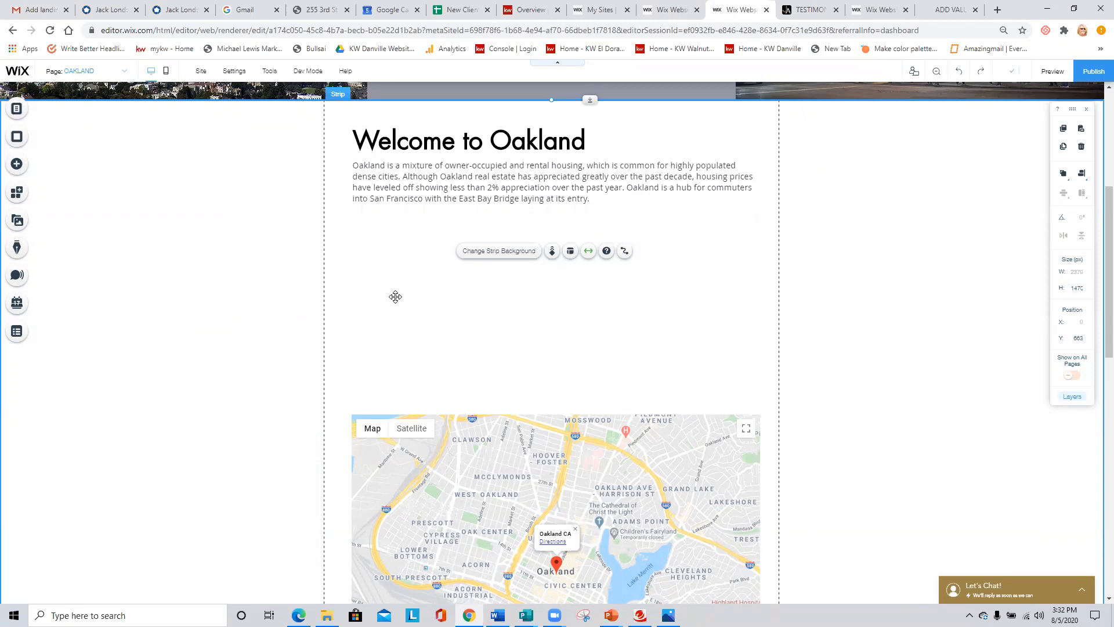
- Add the uploaded image 40910220.jpg from the site files to the OAKLAND page
click(20, 169)
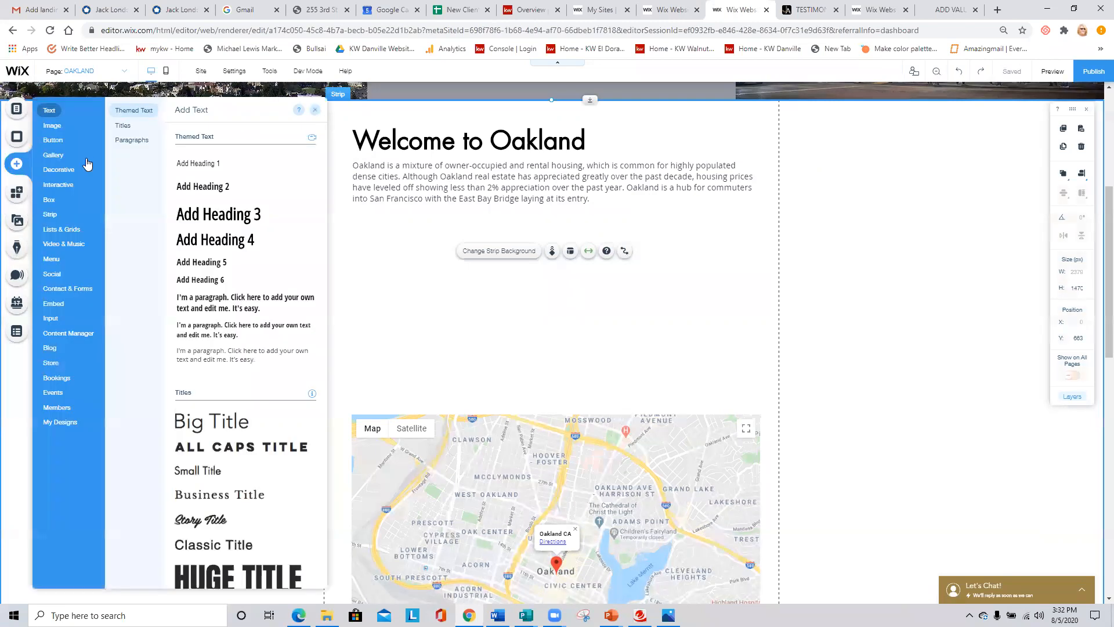
mouse_move(61, 144)
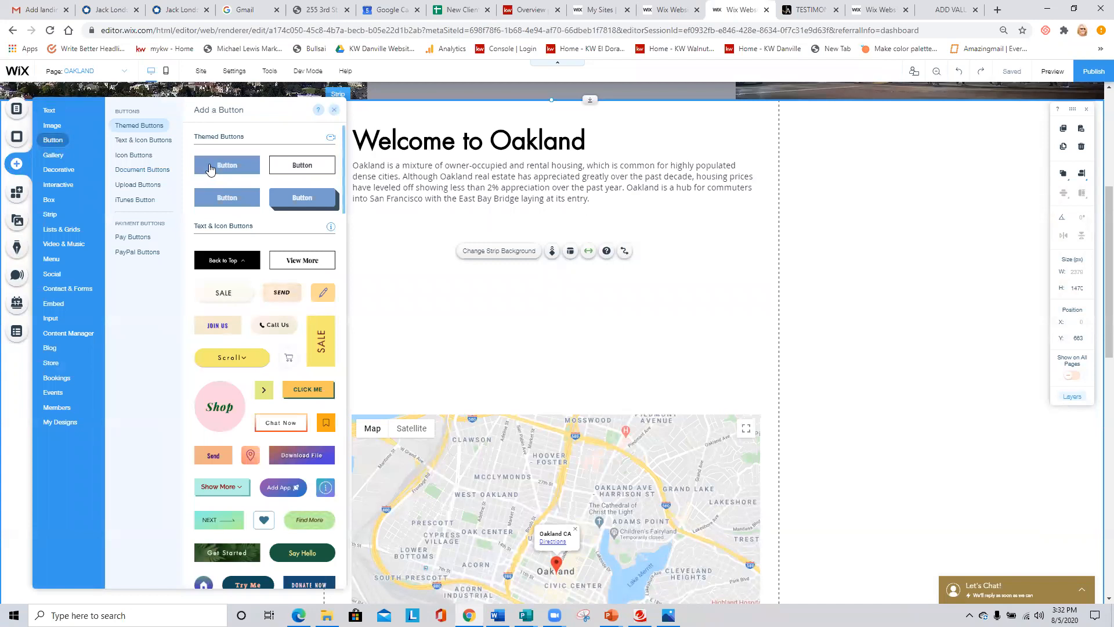
drag(301, 167, 337, 223)
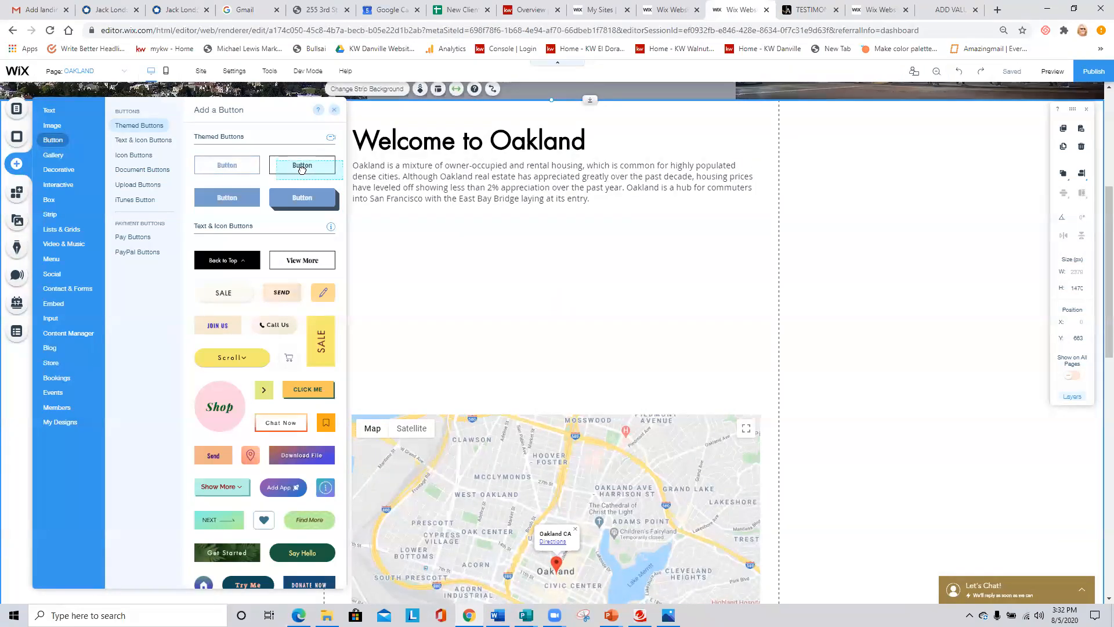
click(43, 125)
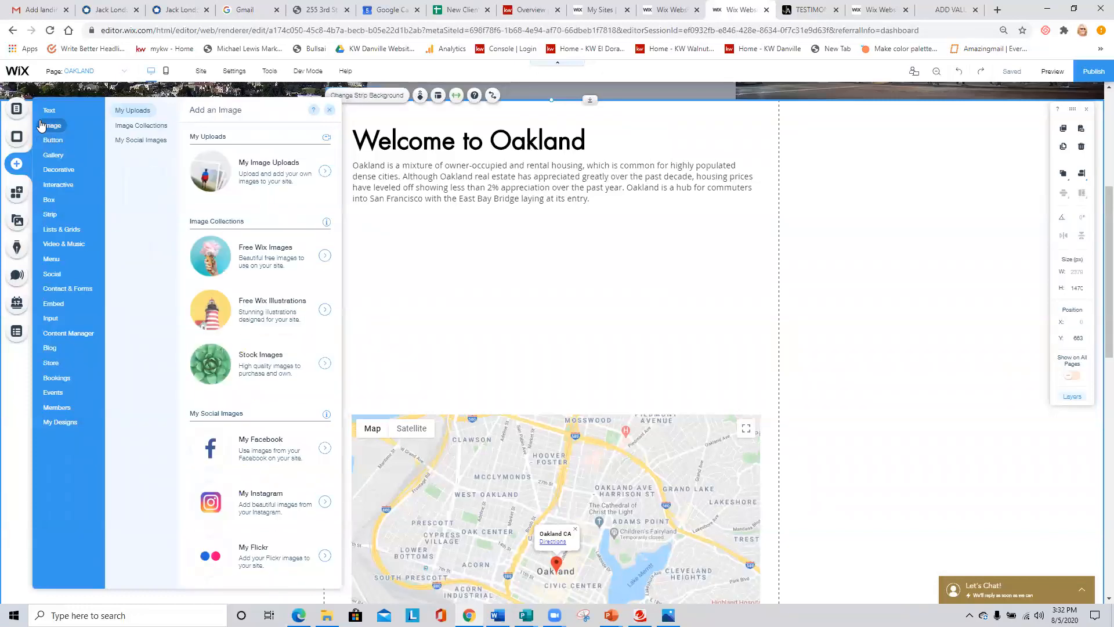
click(250, 172)
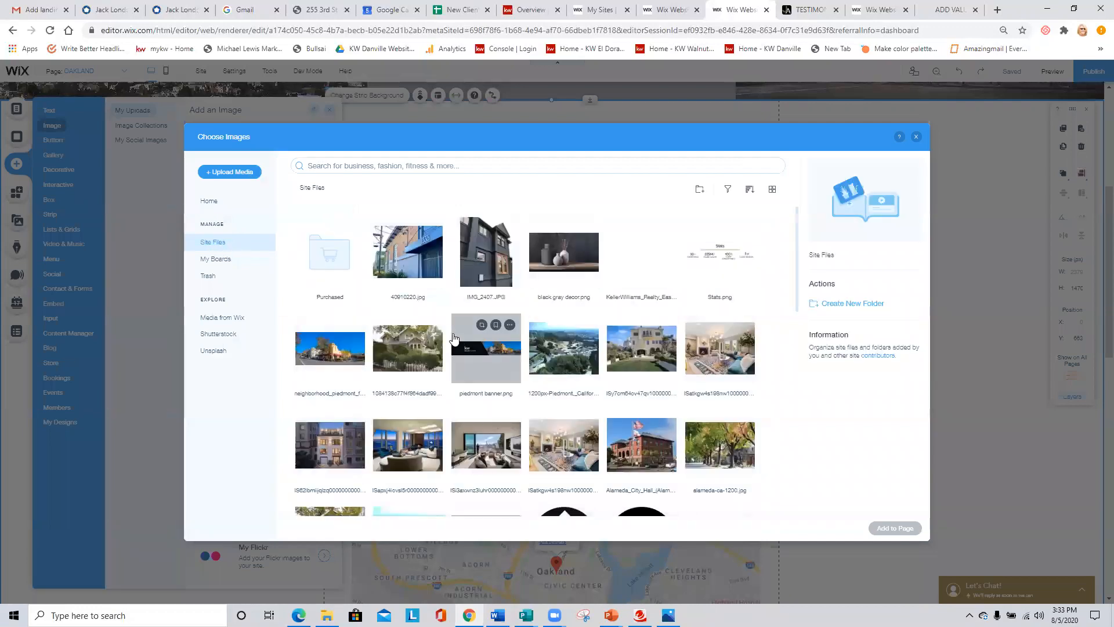
click(408, 256)
click(879, 529)
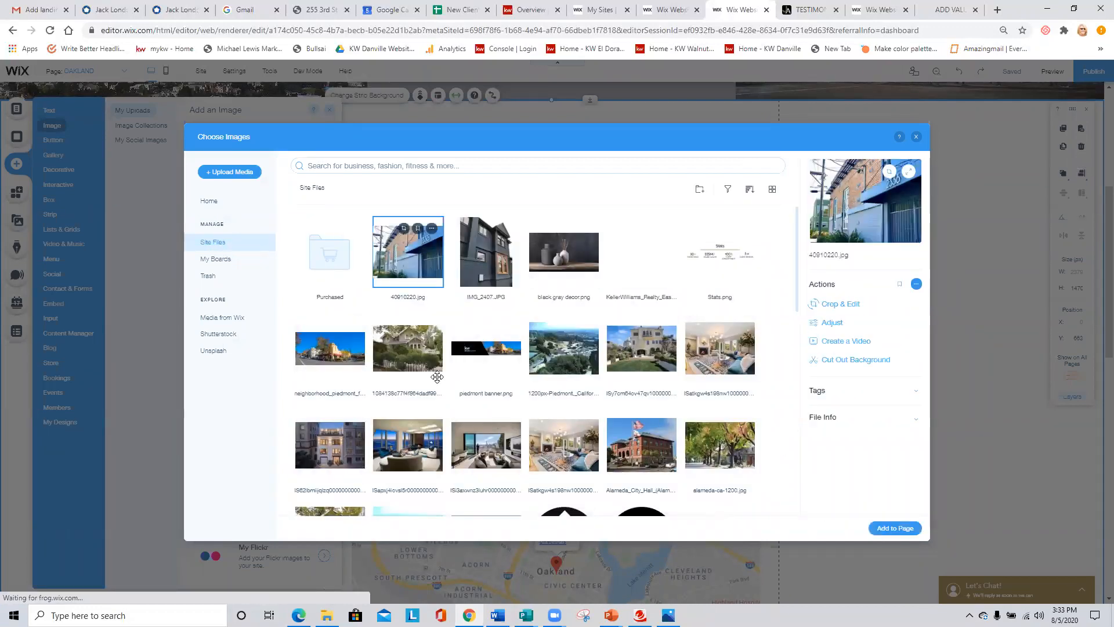
- Shrink the added image to about 424 by 325 px and position it between the welcome paragraph and the map
drag(692, 446, 610, 388)
drag(520, 326, 567, 329)
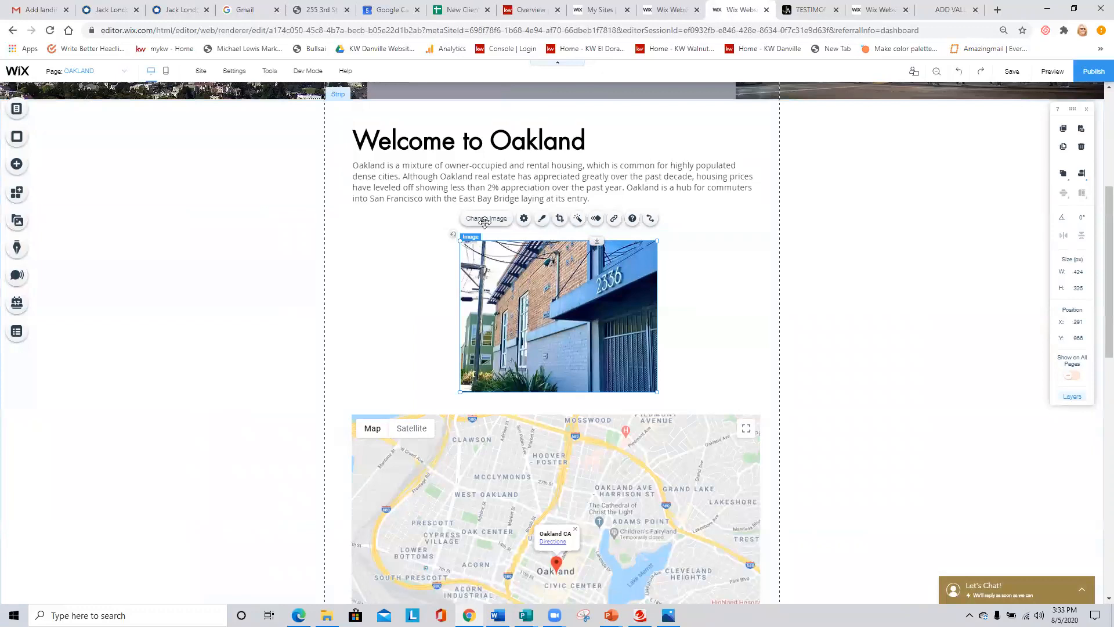
click(15, 165)
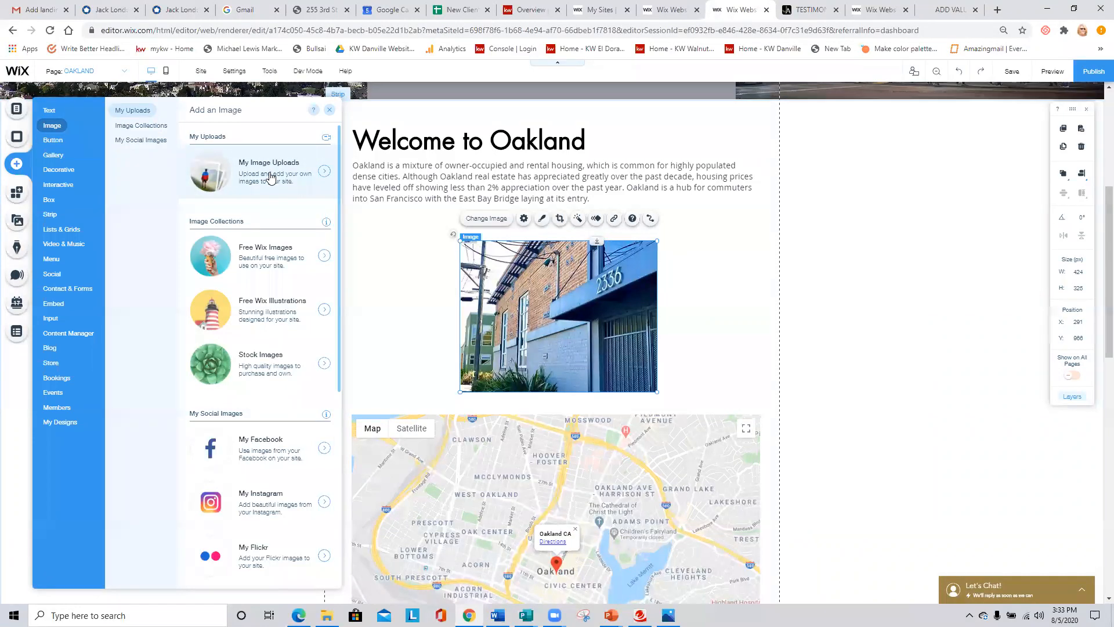
drag(507, 283, 509, 288)
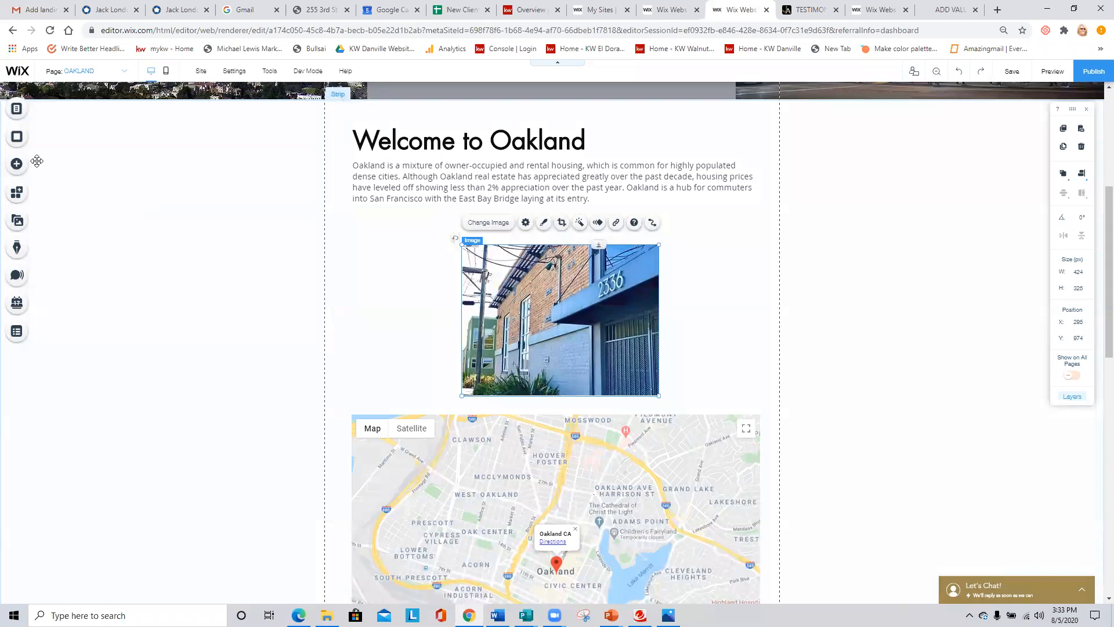
- Add a Heading 2 text element between the Oakland welcome paragraph and the listing image
click(16, 164)
mouse_move(51, 113)
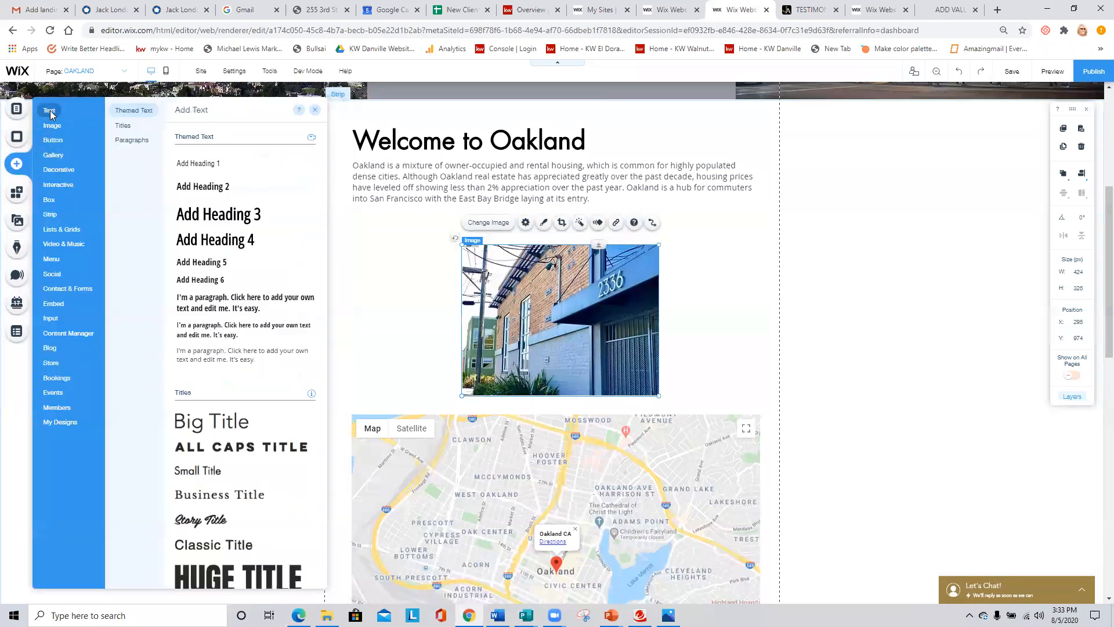
drag(197, 186, 502, 215)
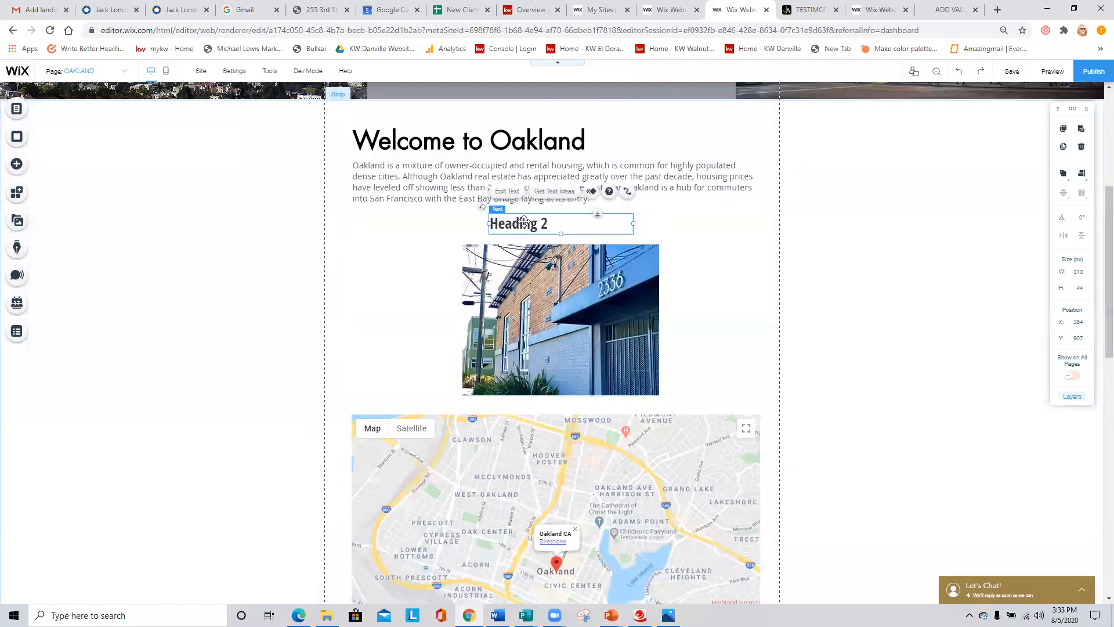
- Replace the new heading's placeholder text with "NEW LISTING IN OAKLAND"
click(514, 194)
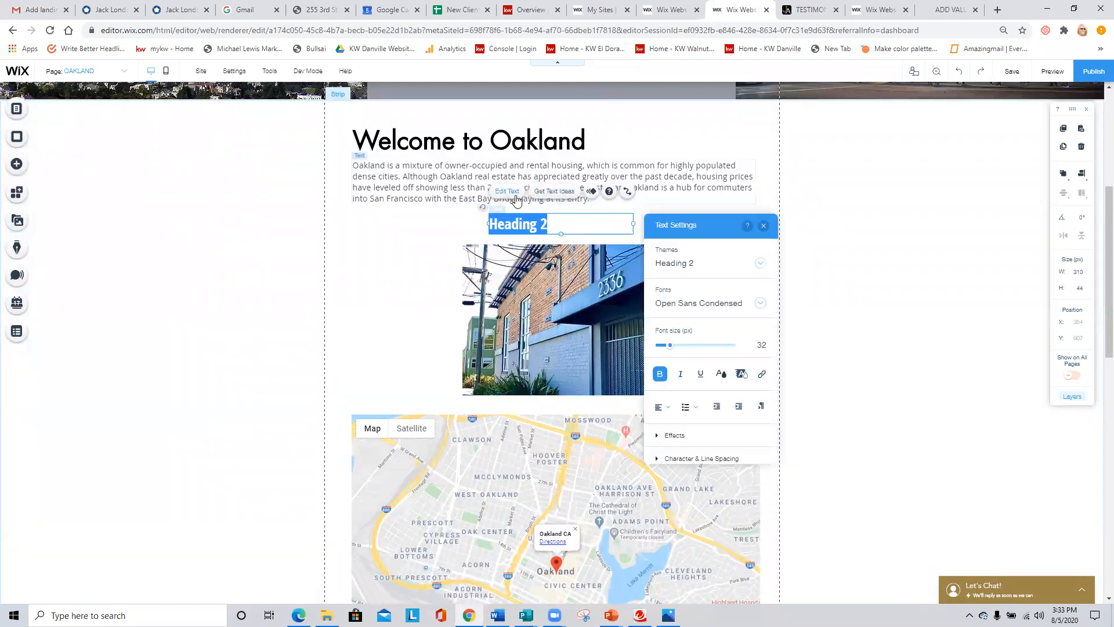
text(n)
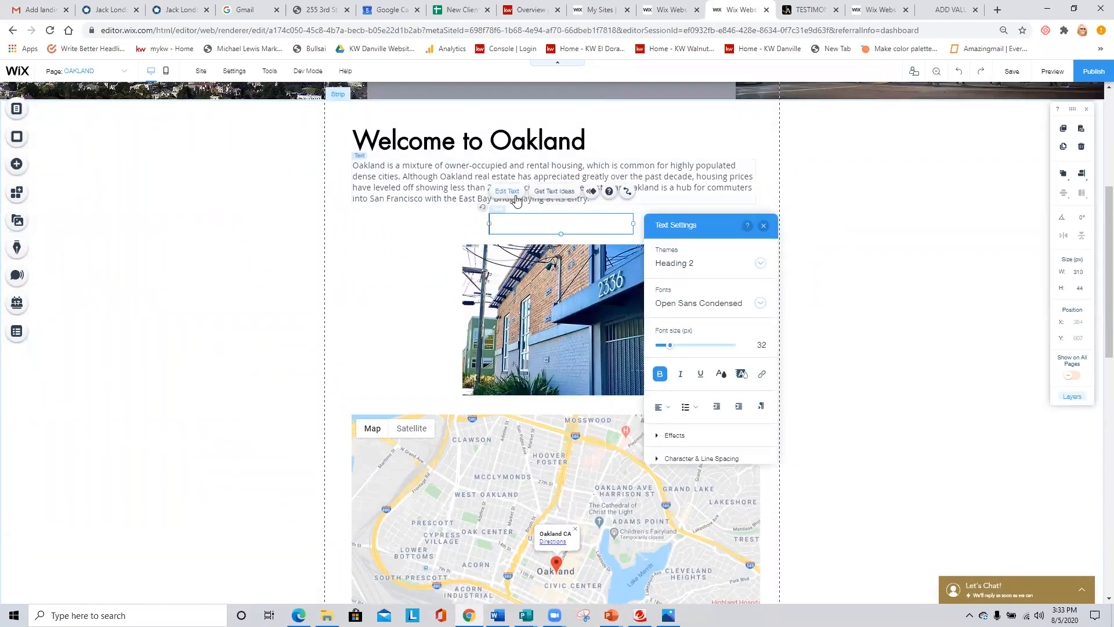
key(Caps_Lock)
text(N)
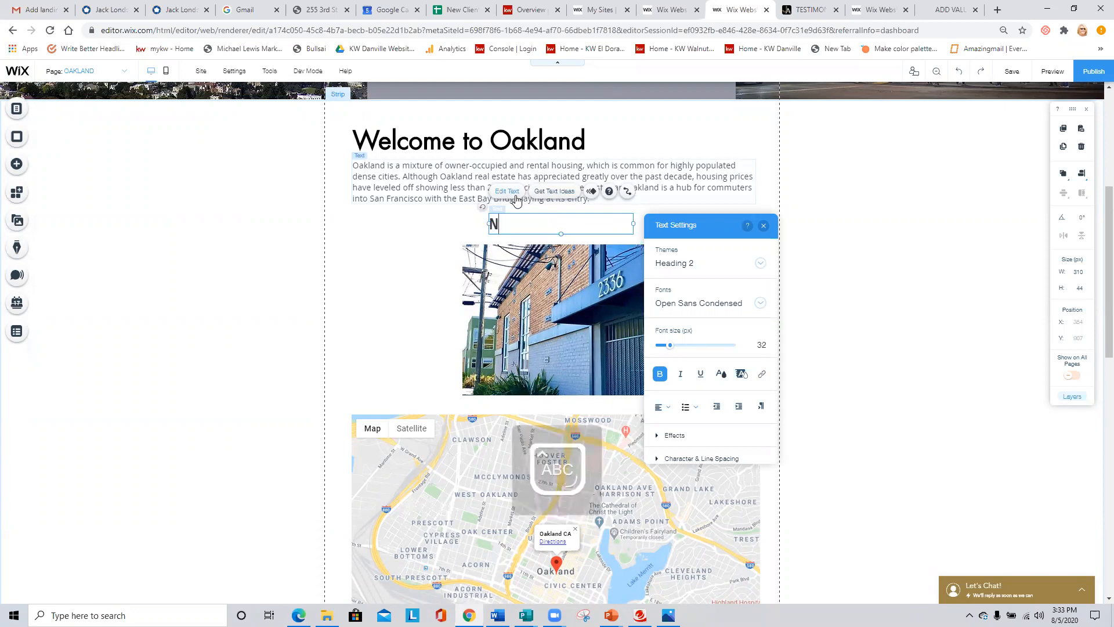
text(EW I)
key(Caps_Lock)
key(BackSpace)
key(Caps_Lock)
key(BackSpace)
text(LISTING IN OAKLA)
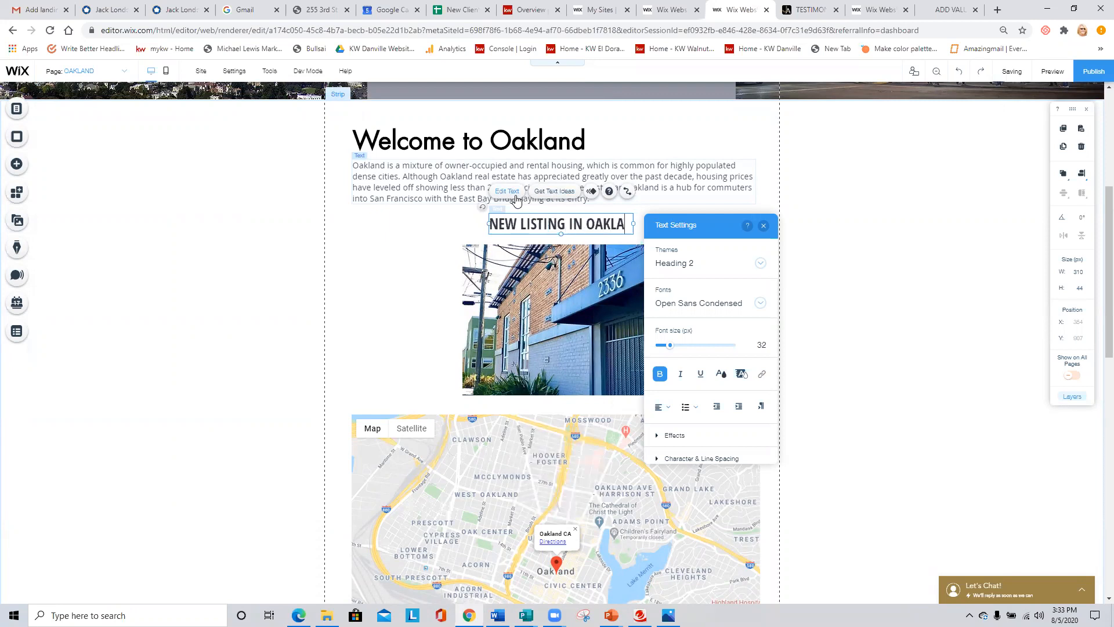
text(ND)
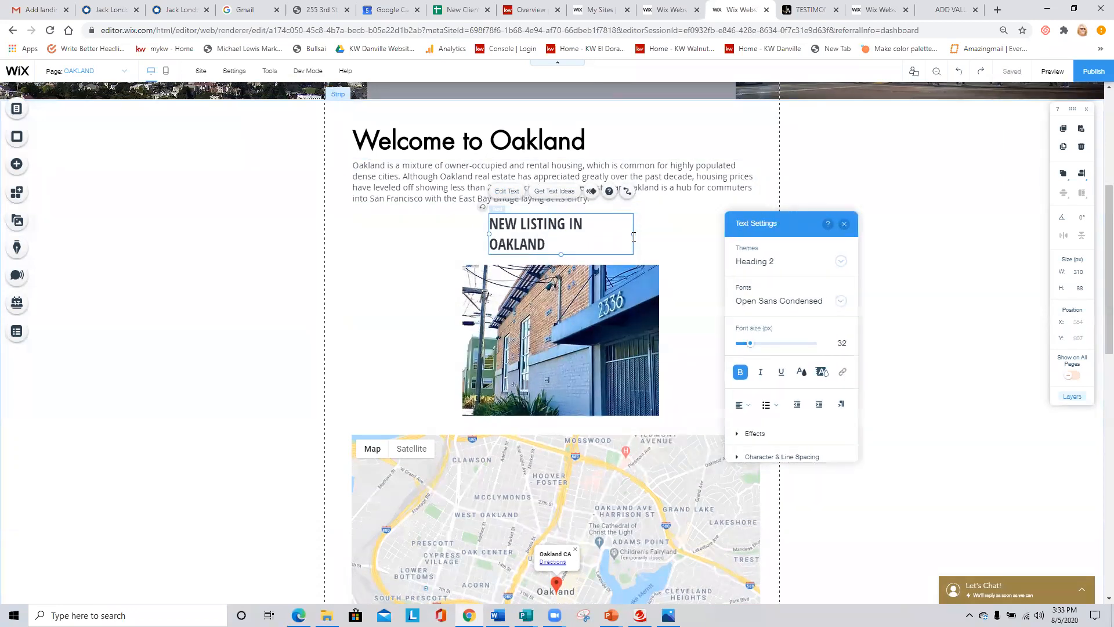
- Widen the heading's text box to about 348 px so the text fits on one line, and center-align the text
drag(652, 233, 651, 233)
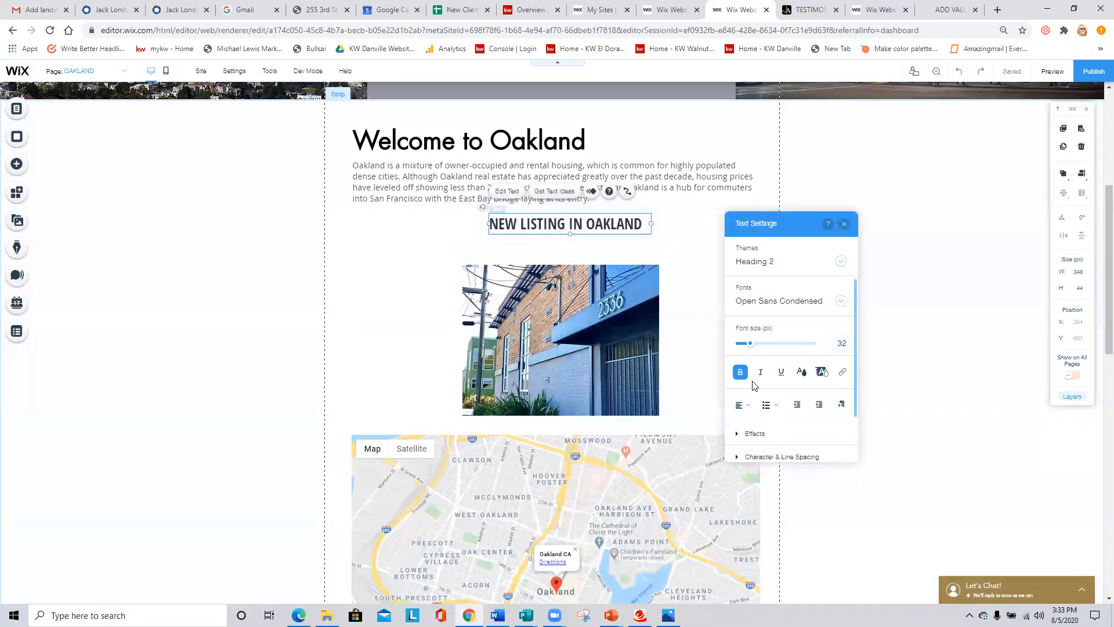
click(742, 405)
click(747, 420)
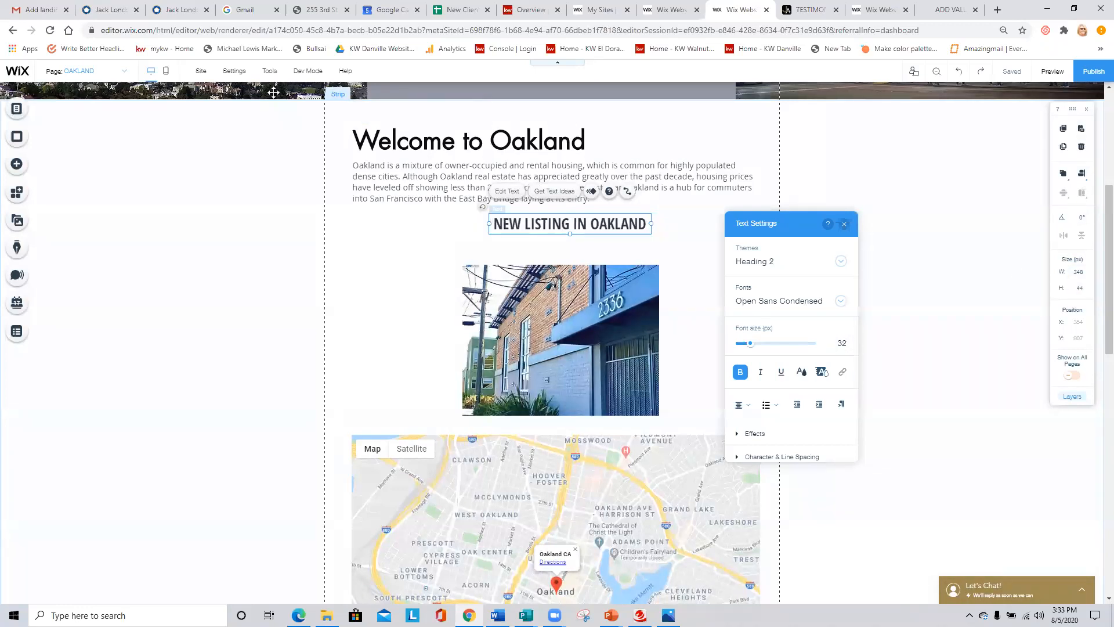
- Center the NEW LISTING IN OAKLAND heading and the listing image horizontally on the page
mouse_move(269, 72)
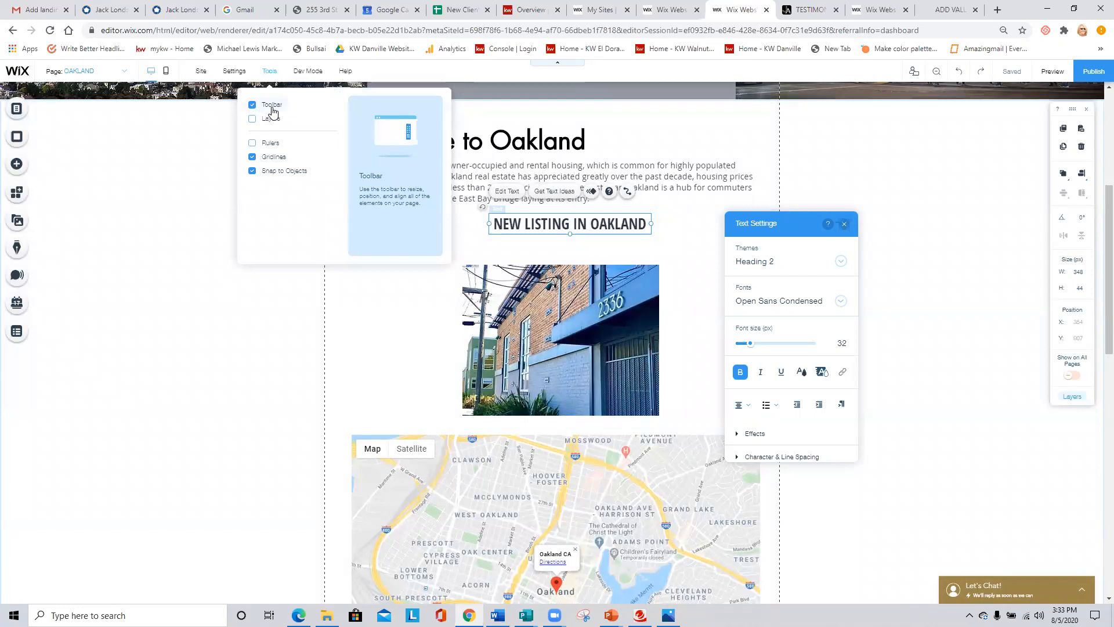
click(1082, 175)
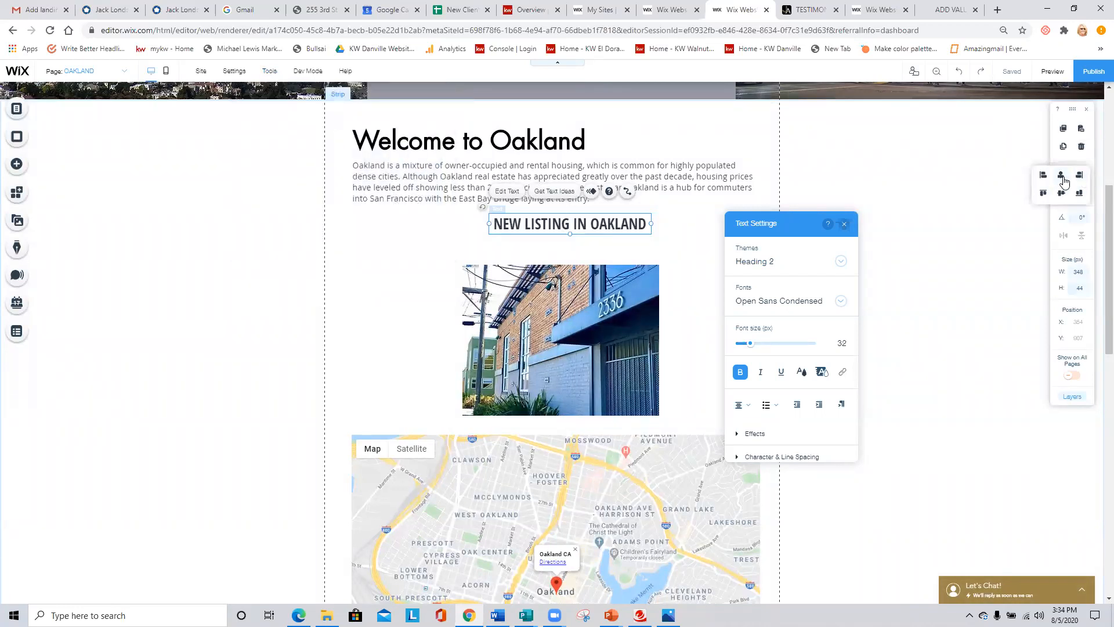
click(1061, 178)
click(639, 290)
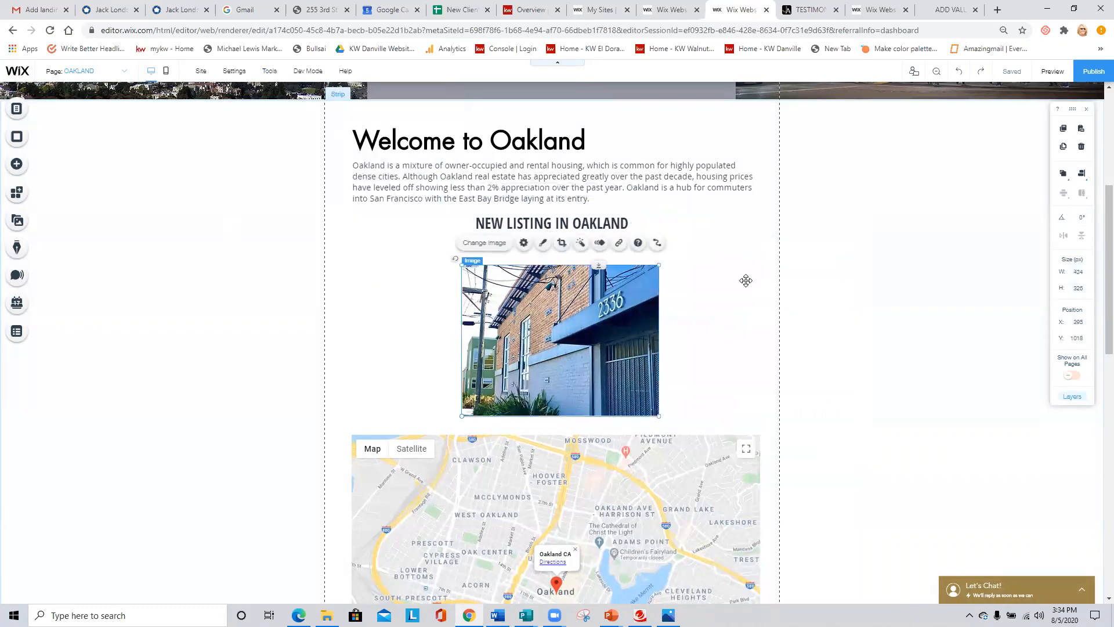
click(1079, 175)
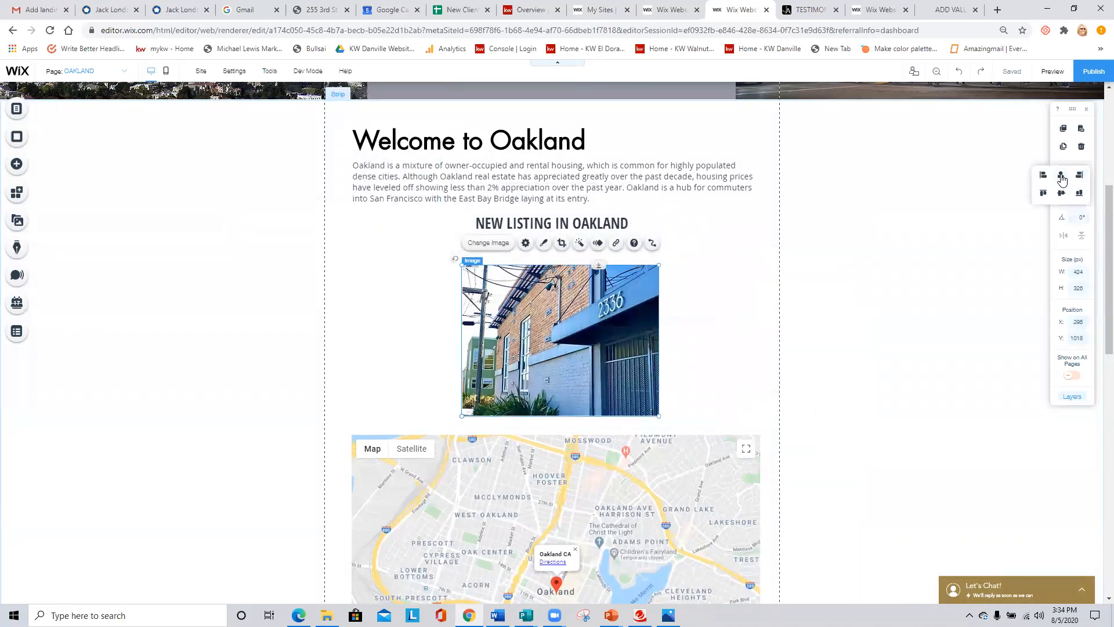
click(1062, 178)
click(669, 269)
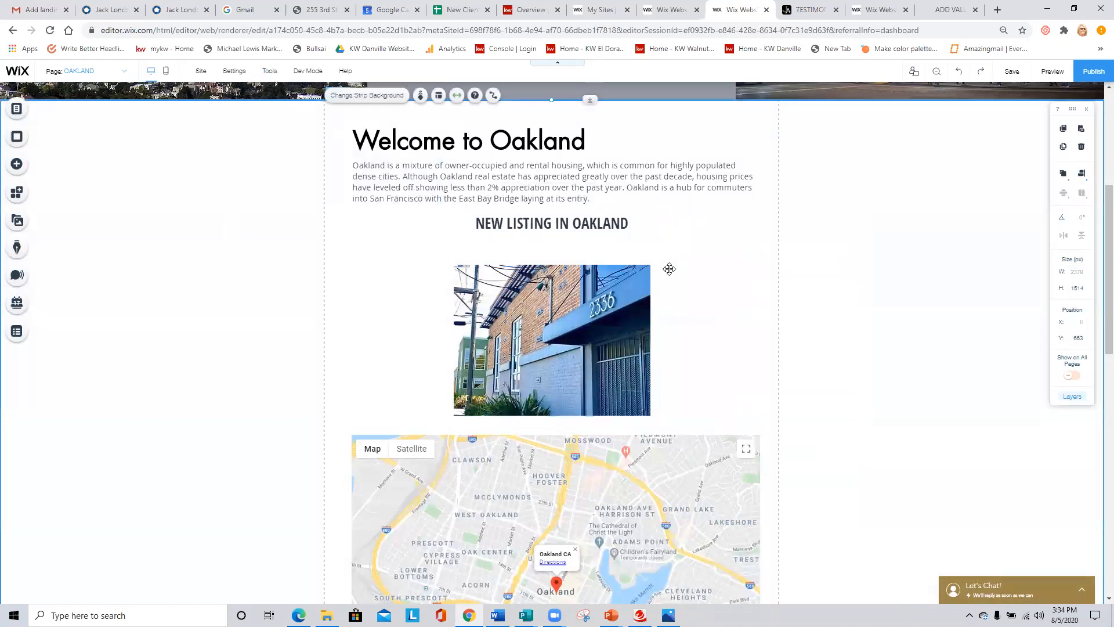
click(552, 312)
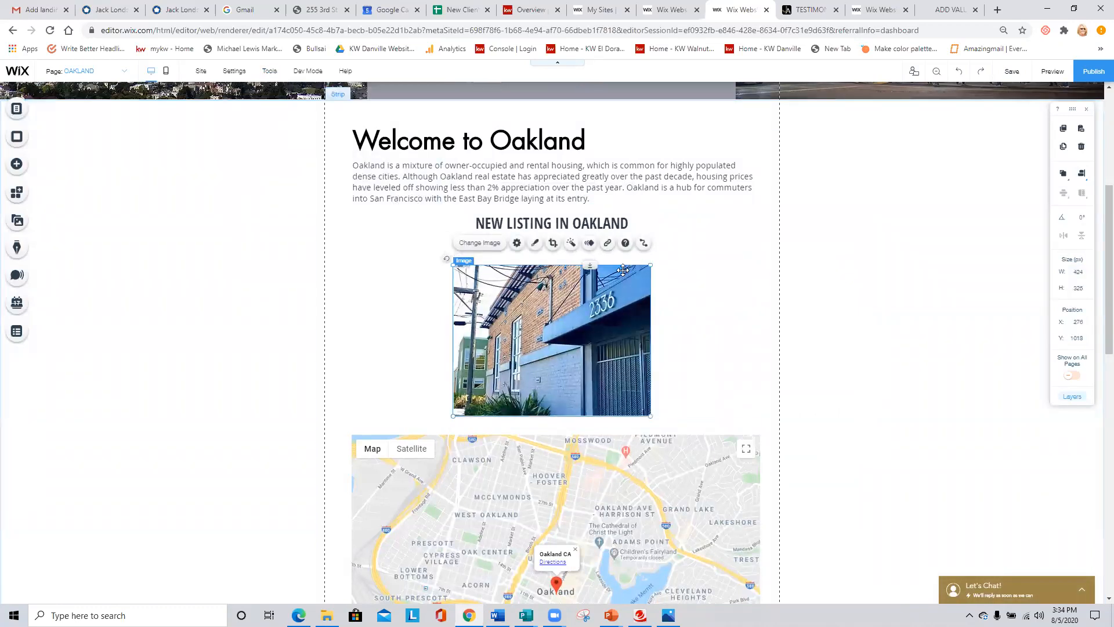
click(608, 242)
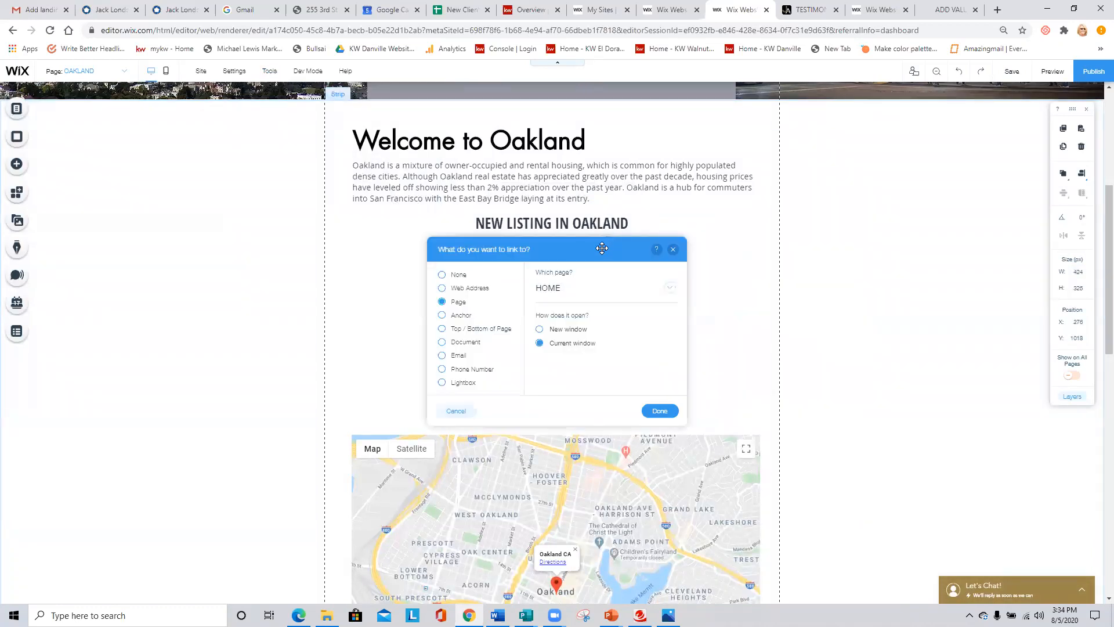
click(458, 289)
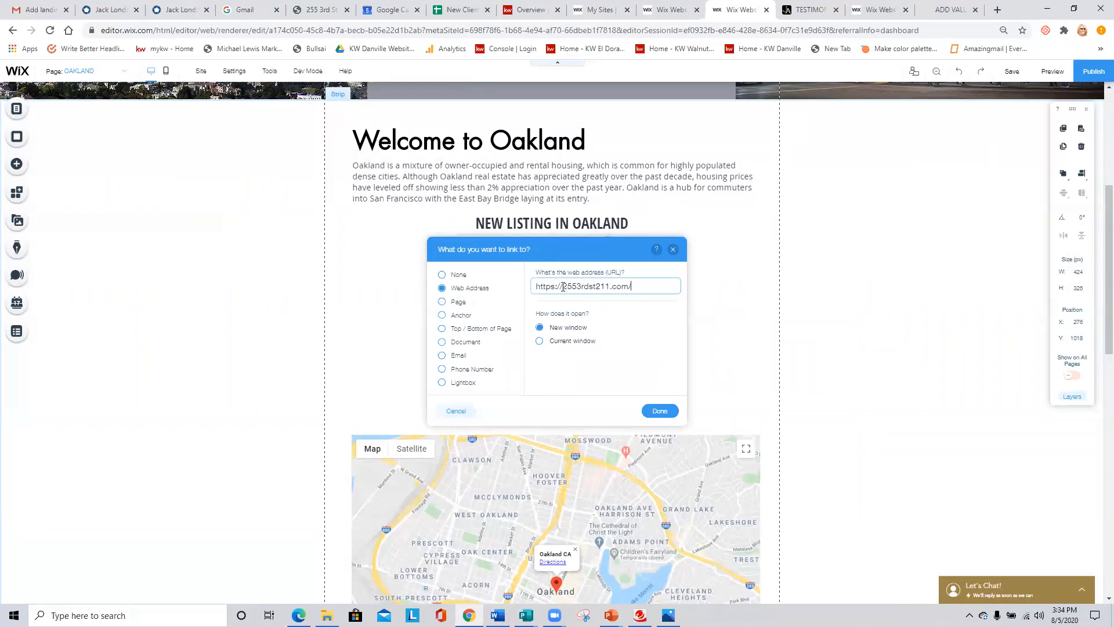
click(648, 411)
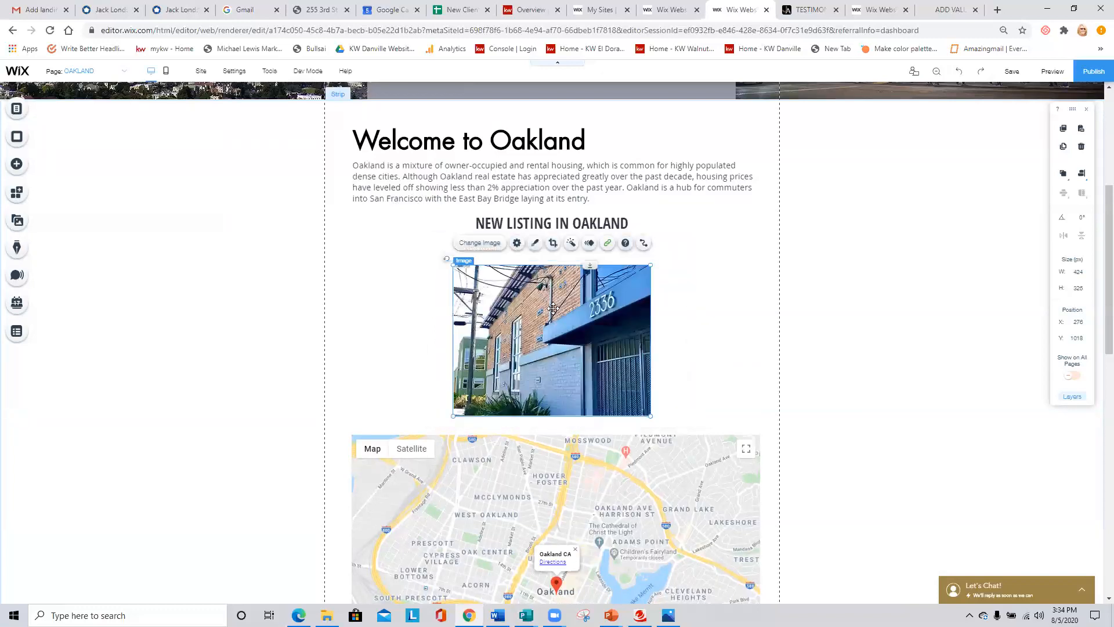
- Link the NEW LISTING IN OAKLAND heading text to the copied landing page web address, opening in a new window
click(577, 225)
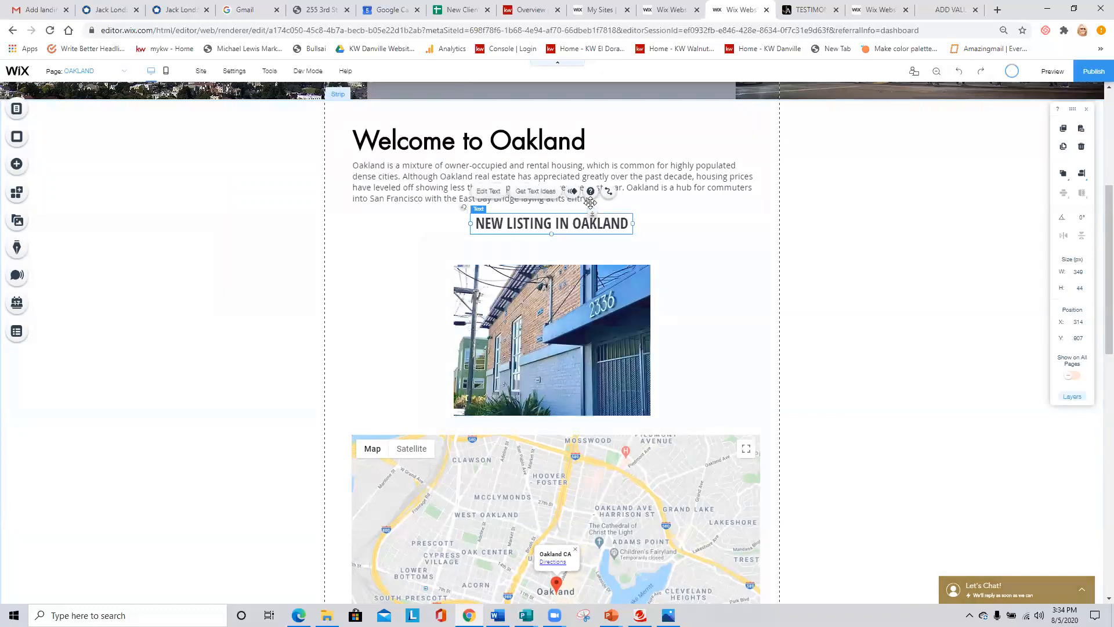
click(491, 198)
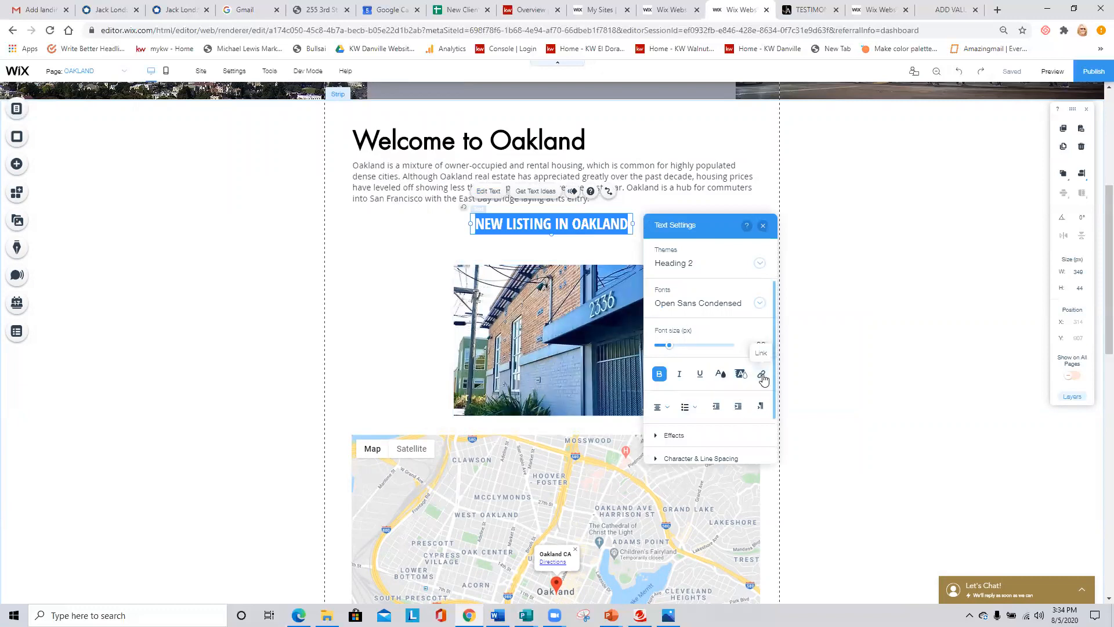
click(762, 375)
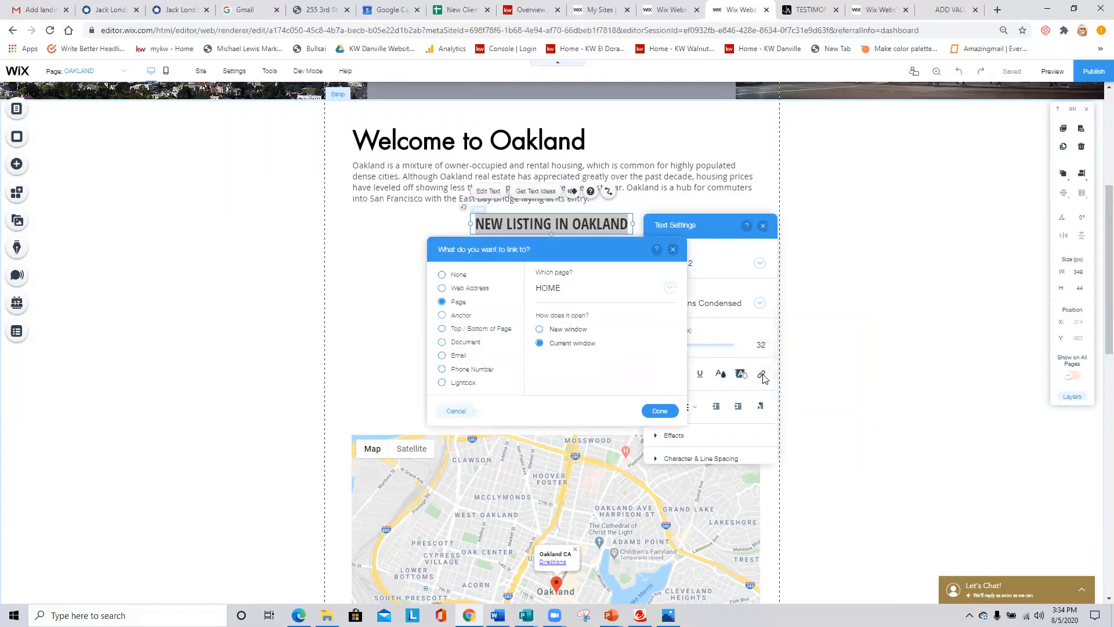
click(481, 290)
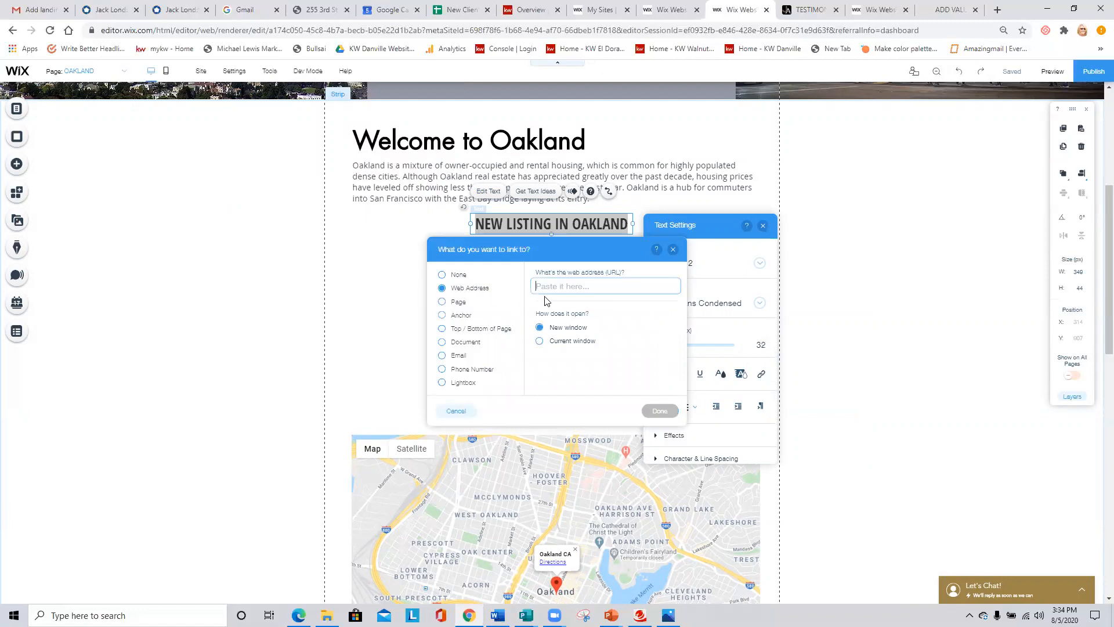
key(ctrl+v)
click(660, 411)
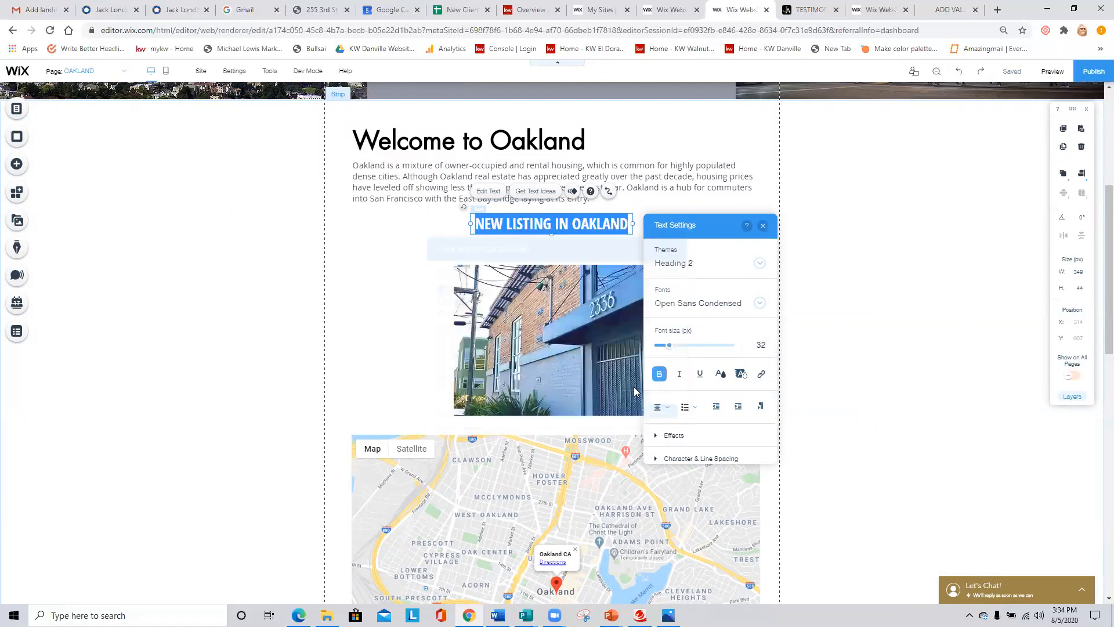
click(763, 226)
- Move the listing image slightly up, closer to the heading above it
click(592, 308)
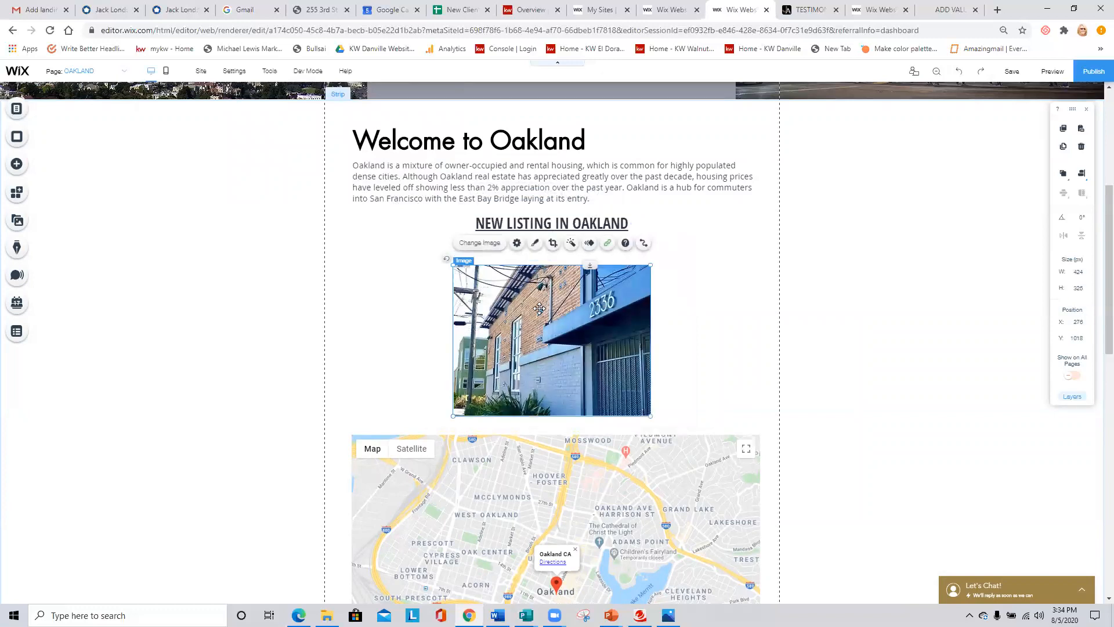
drag(540, 308, 589, 298)
click(672, 299)
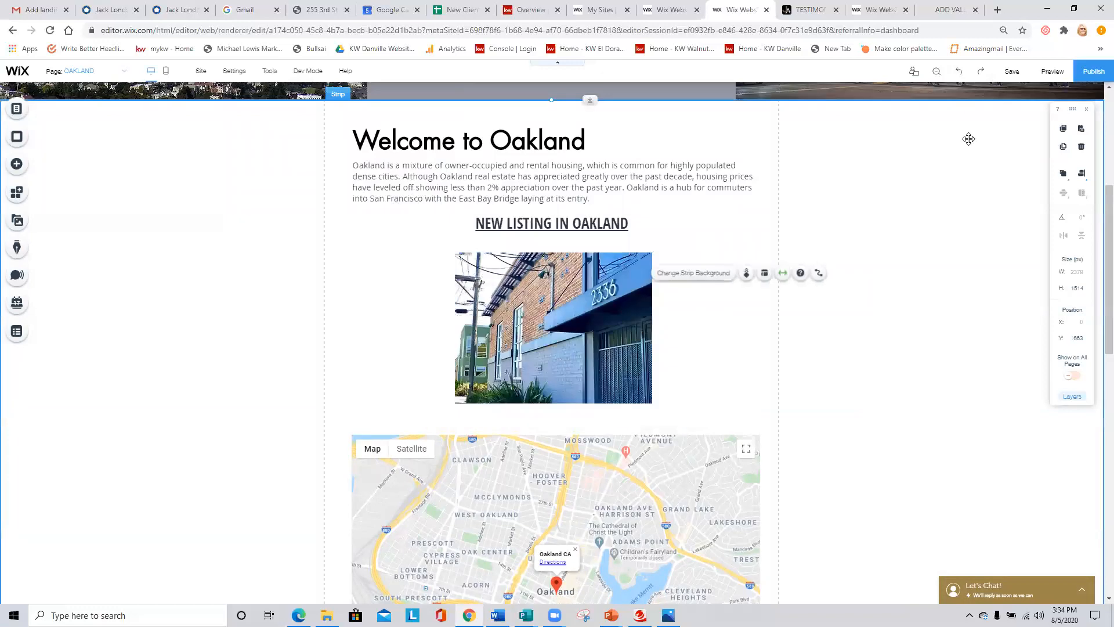
- Save the OAKLAND page changes and publish the site
click(1012, 72)
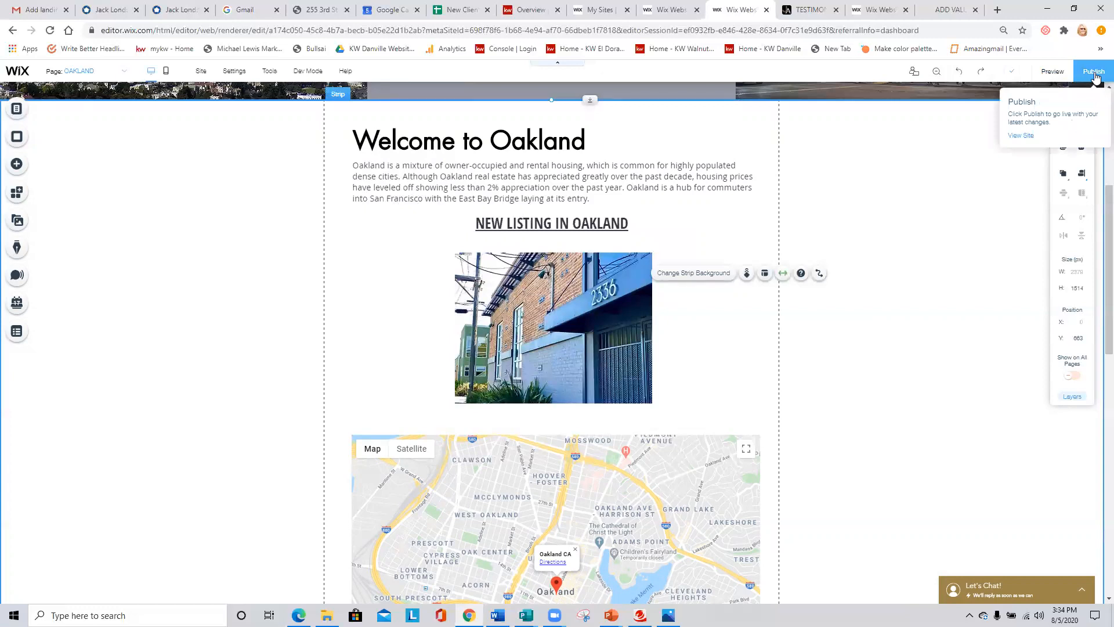
click(1094, 72)
- Switch to the live website, reload it and open the Oakland city page to check the new listing heading and image
click(807, 10)
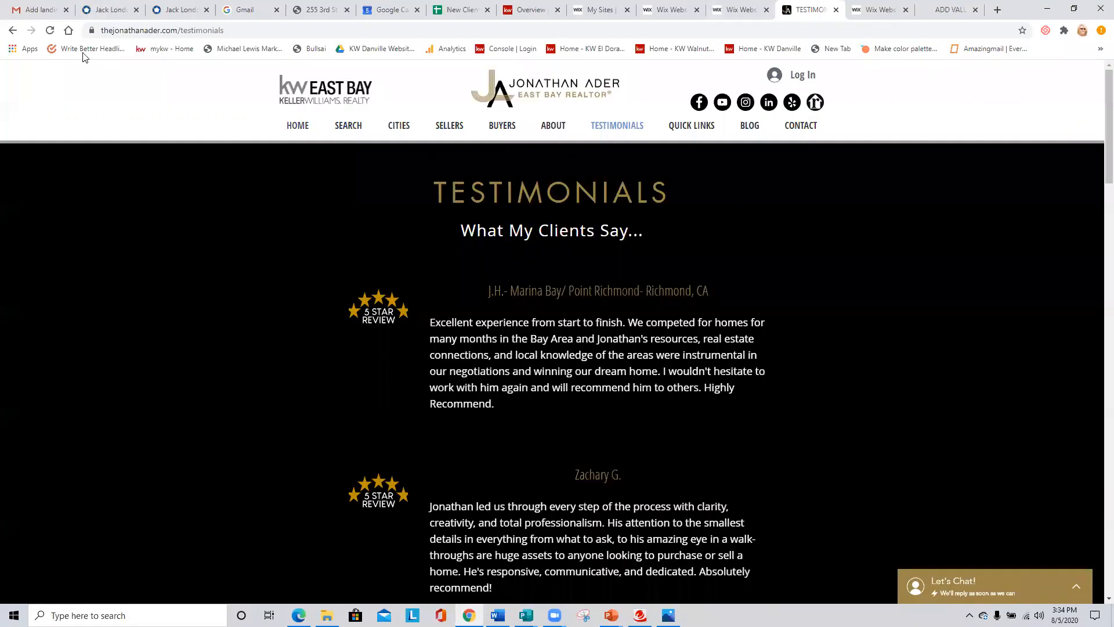
click(50, 30)
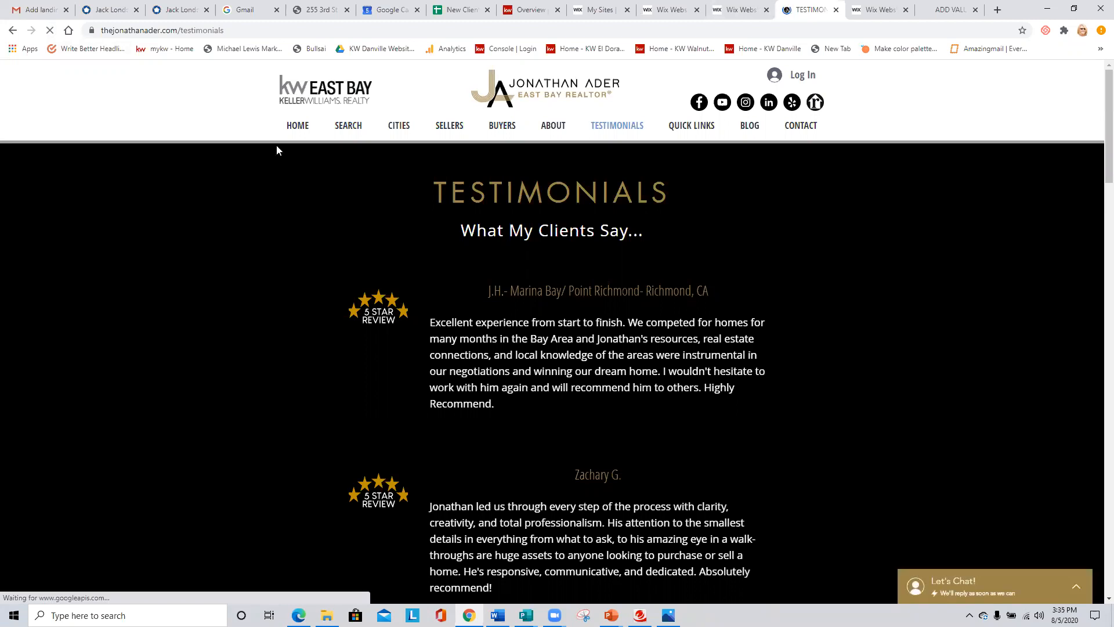
mouse_move(400, 130)
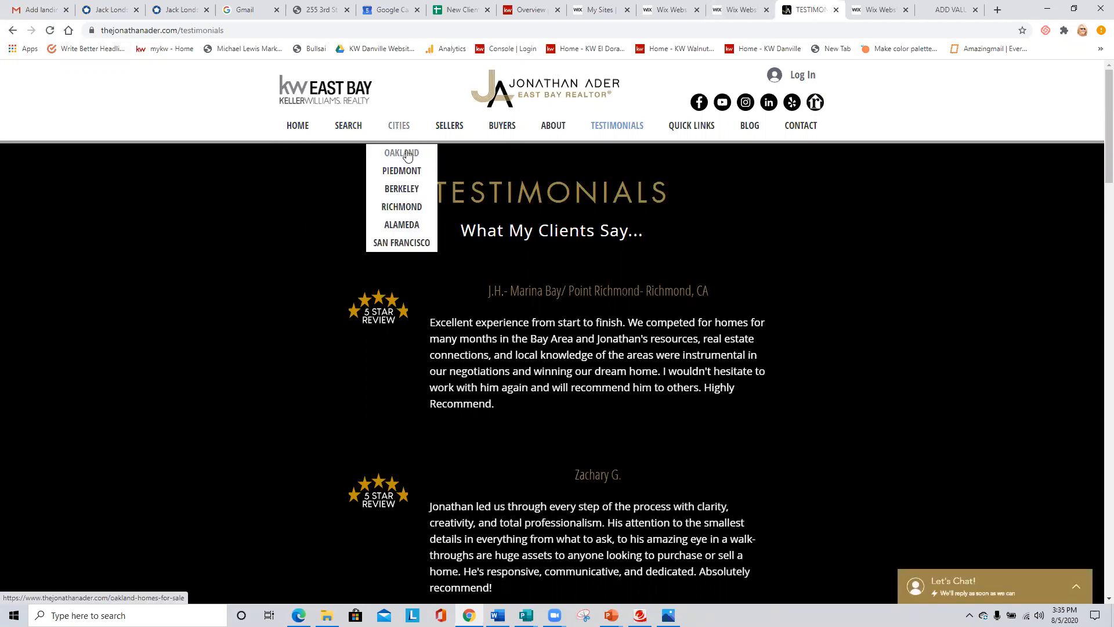
click(406, 153)
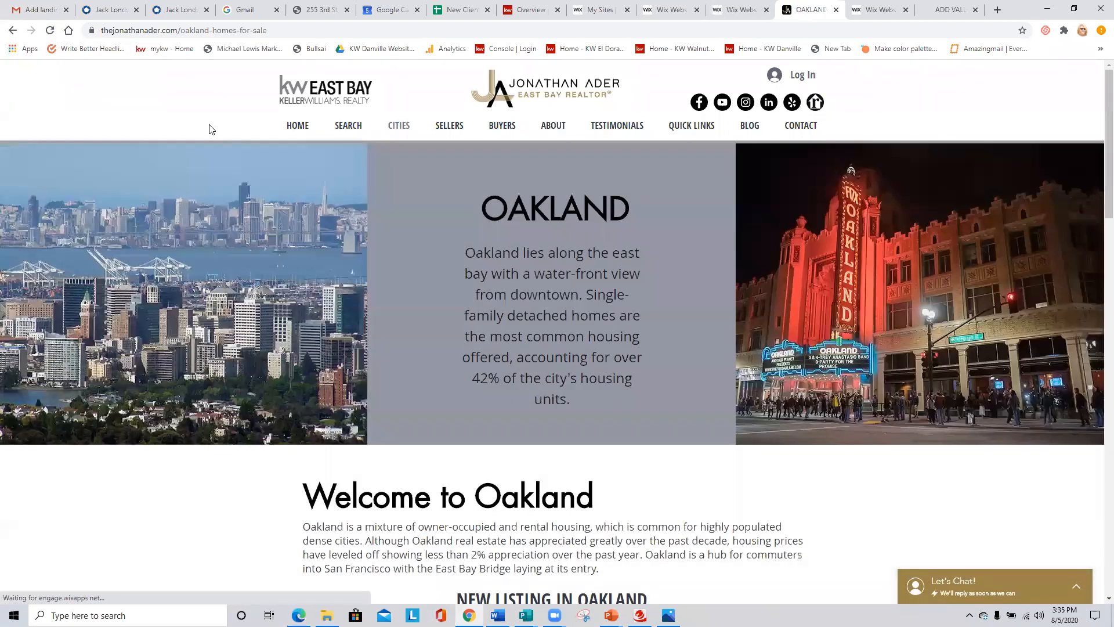
scroll(501, 224, down, 5)
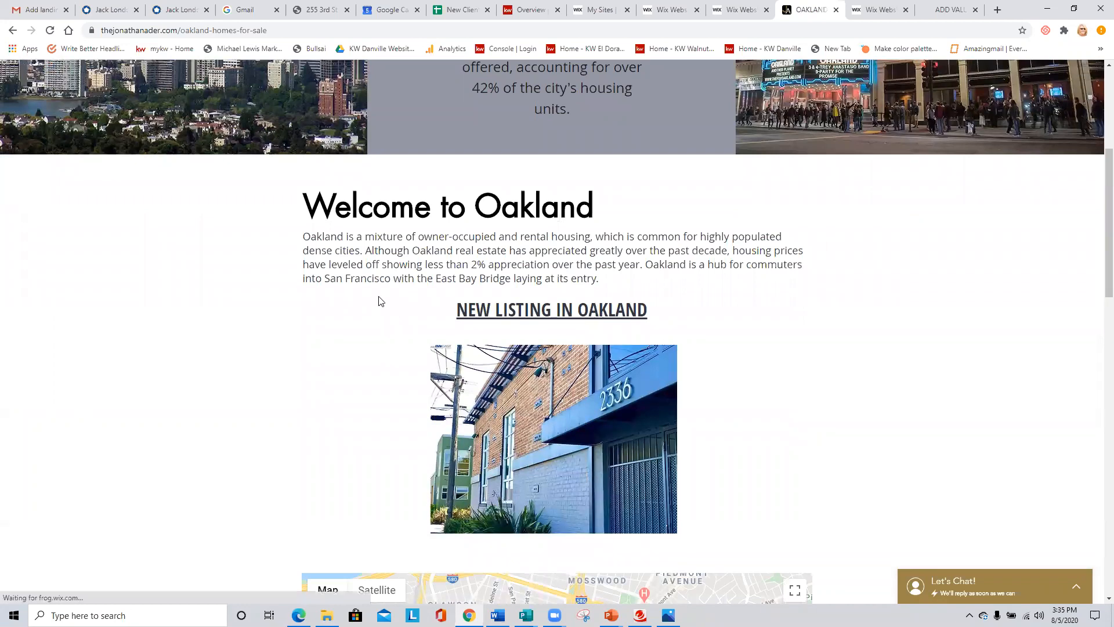
scroll(378, 299, down, 1)
click(1075, 84)
scroll(587, 256, down, 6)
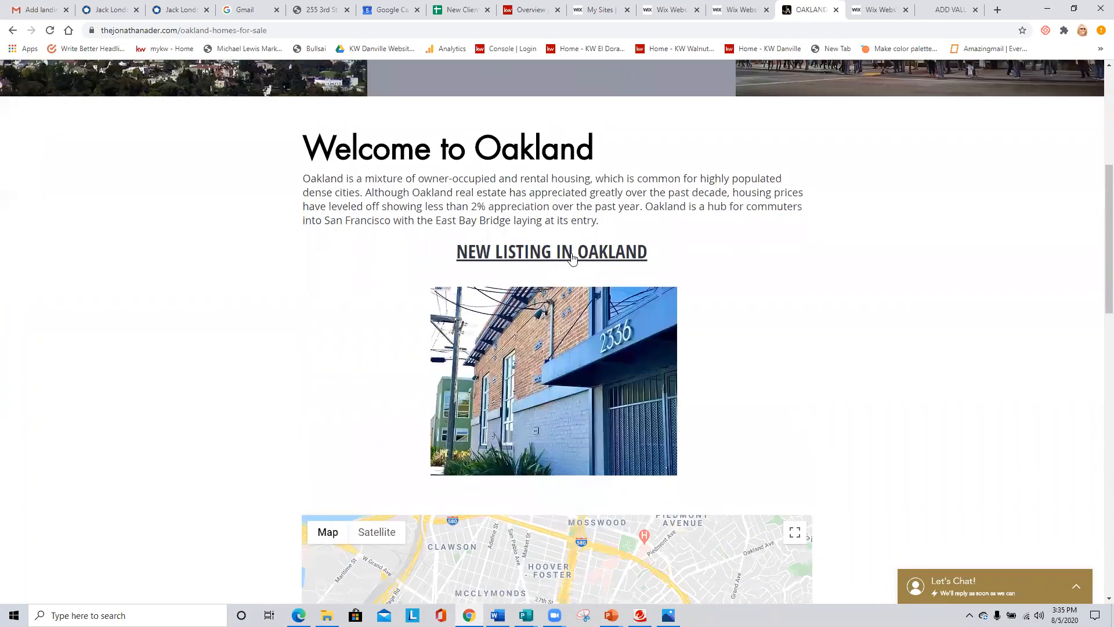
- Follow the new listing's link on the live Oakland page and look through the property landing page down to its video
click(572, 256)
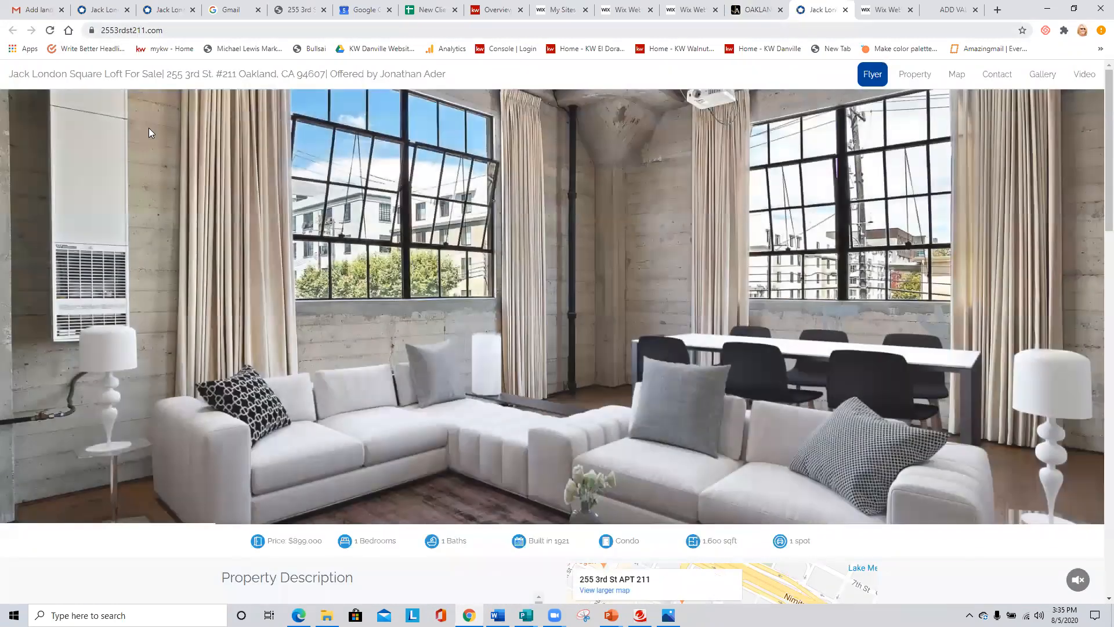
scroll(675, 299, down, 10)
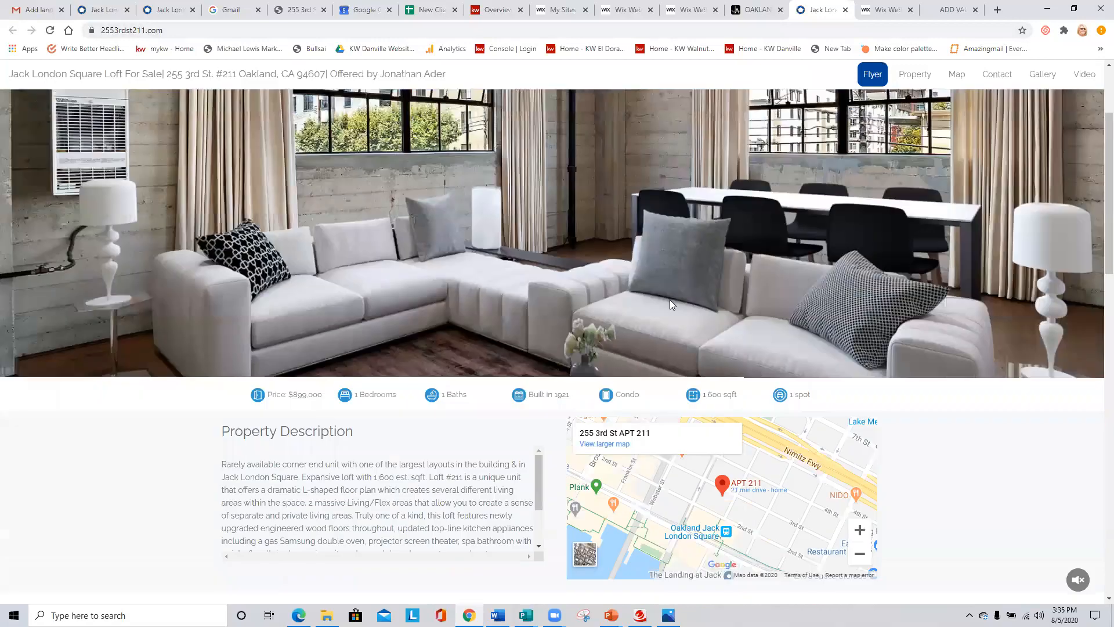
scroll(664, 307, down, 10)
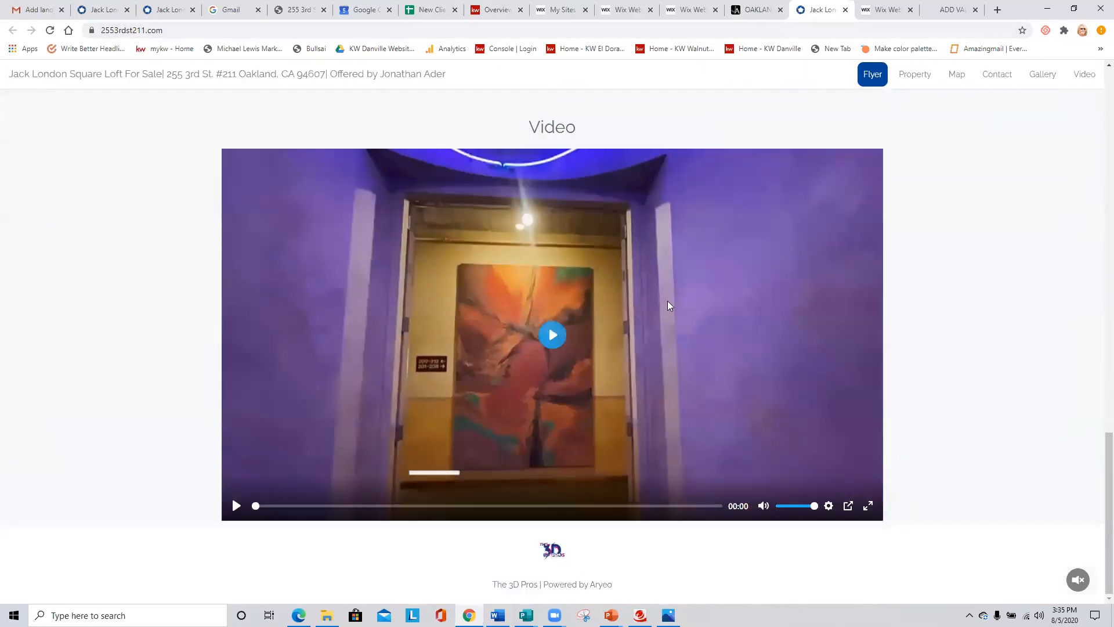
- Return to the top of the landing page, switch back to the Wix editor's OAKLAND page and view the options for adding an image
scroll(667, 301, up, 20)
scroll(667, 301, up, 3)
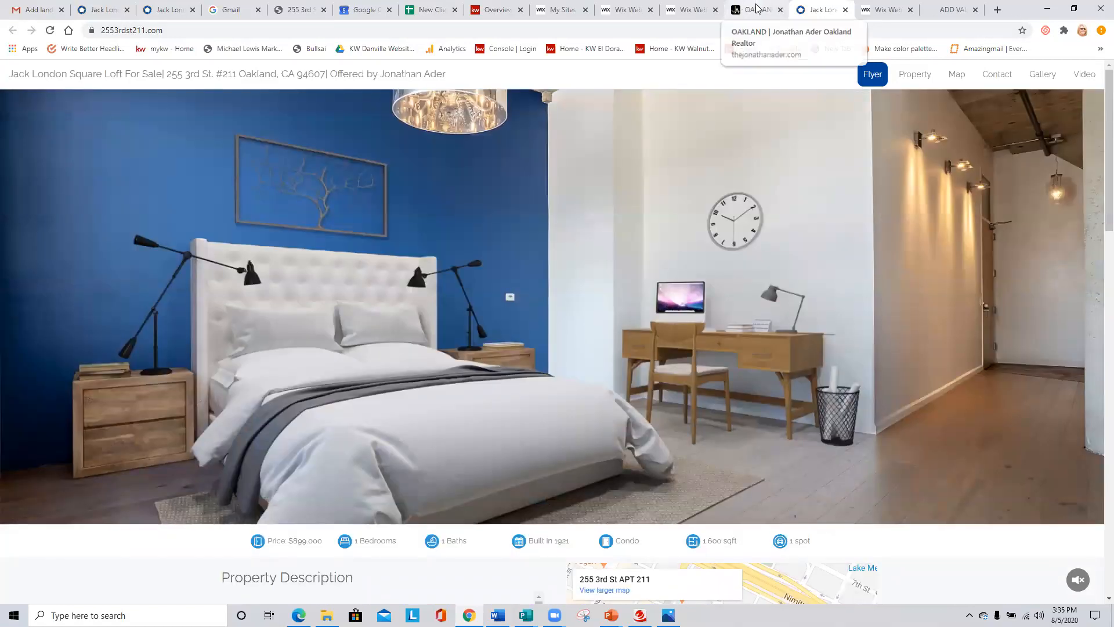
click(630, 9)
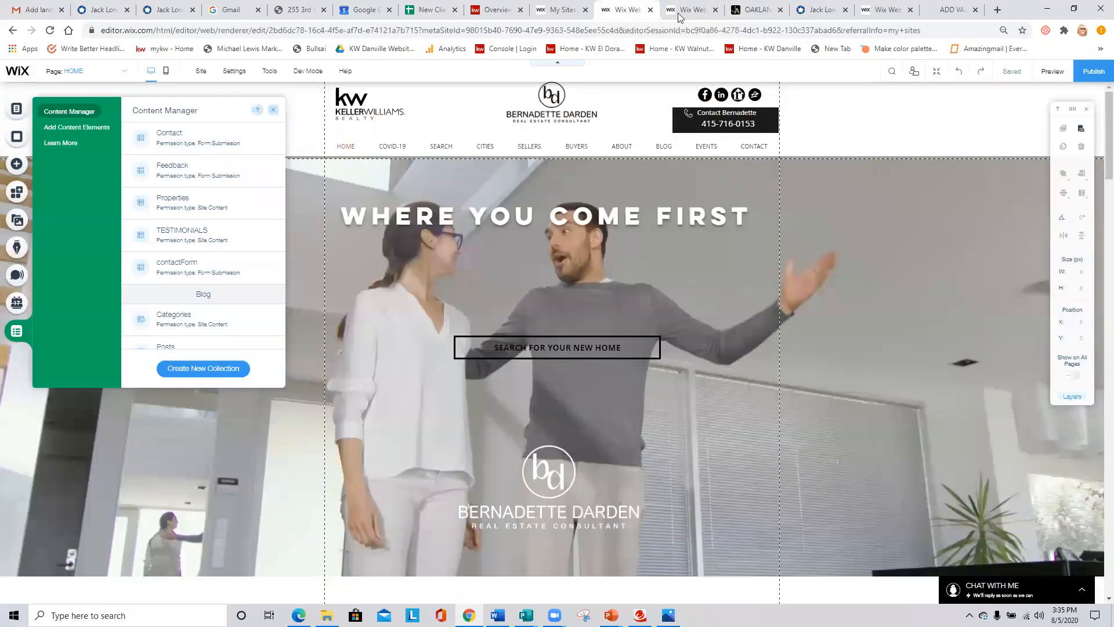
click(691, 10)
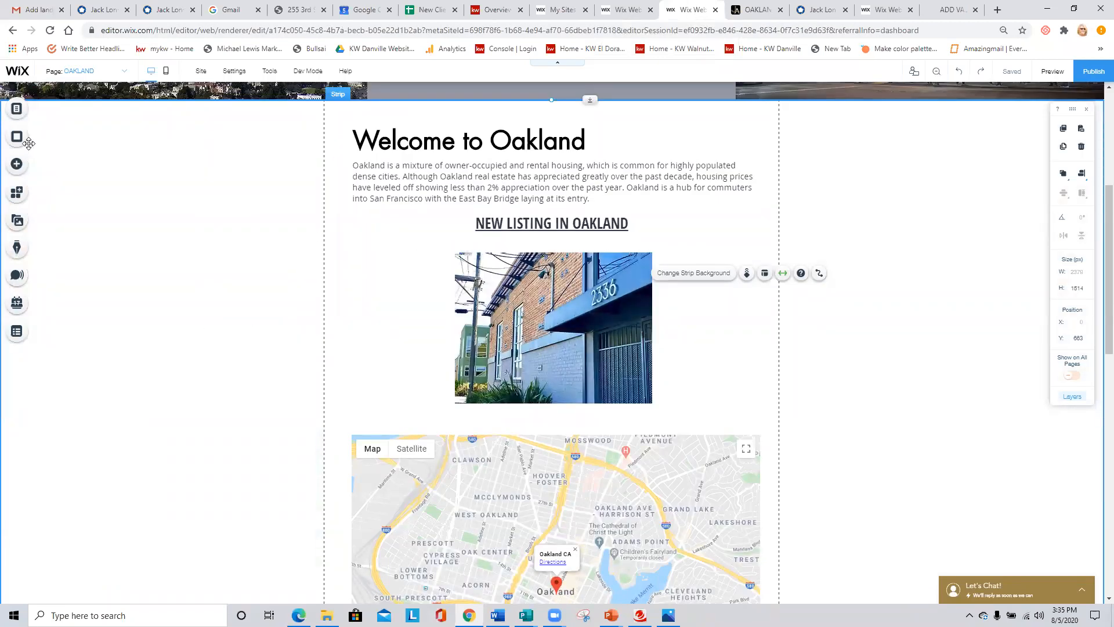
click(11, 167)
click(44, 131)
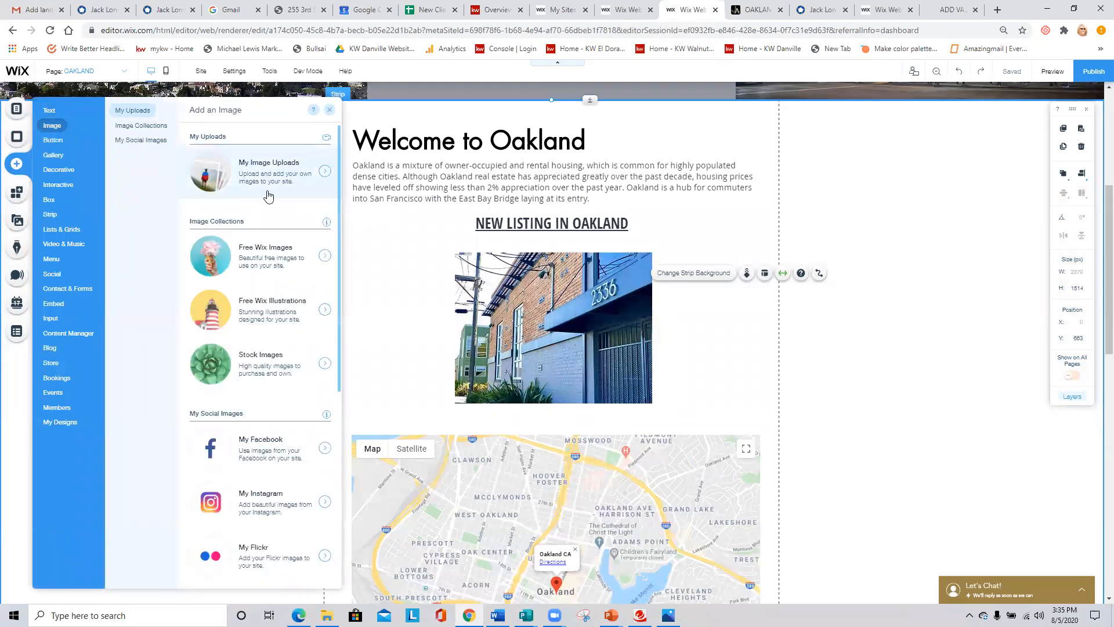
- Review the web address link on the Oakland listing image, keep it as set, and view the options for adding text
click(594, 288)
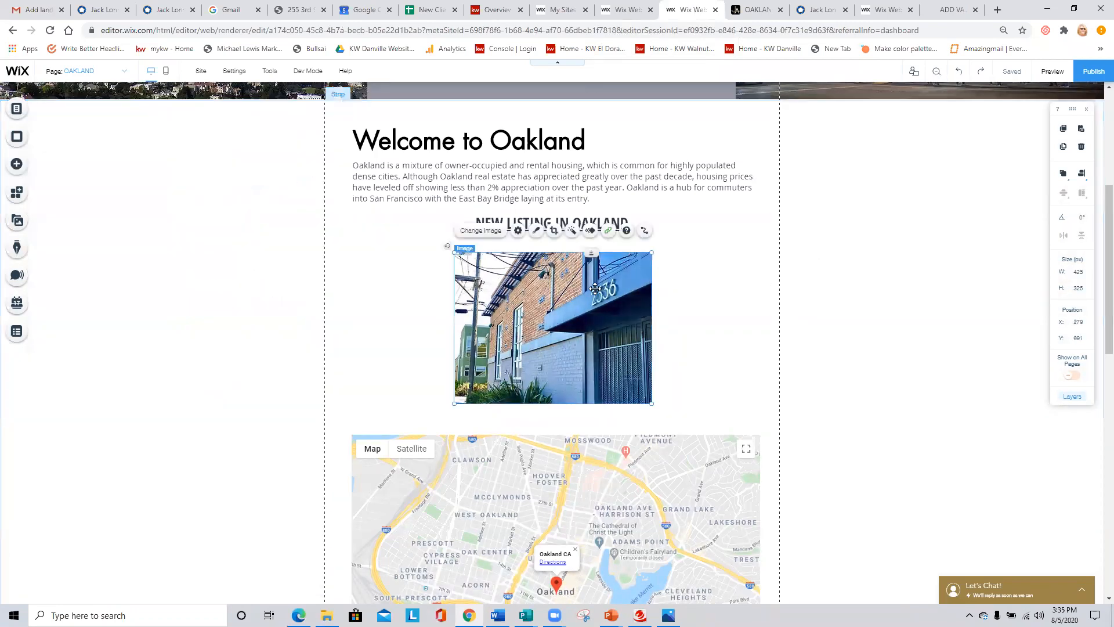
click(608, 230)
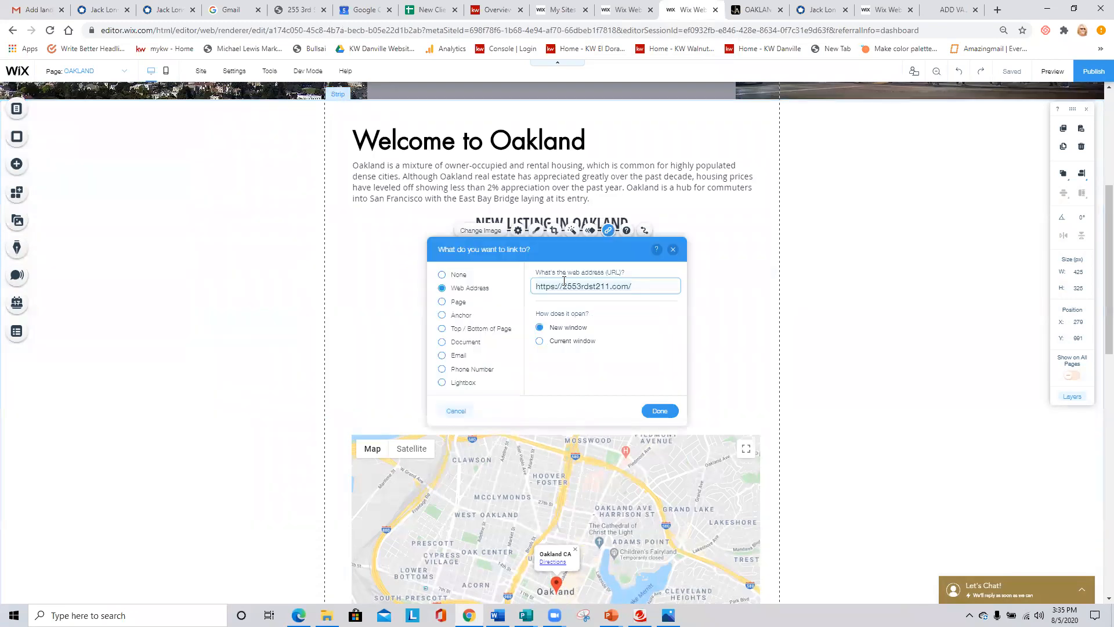
click(660, 411)
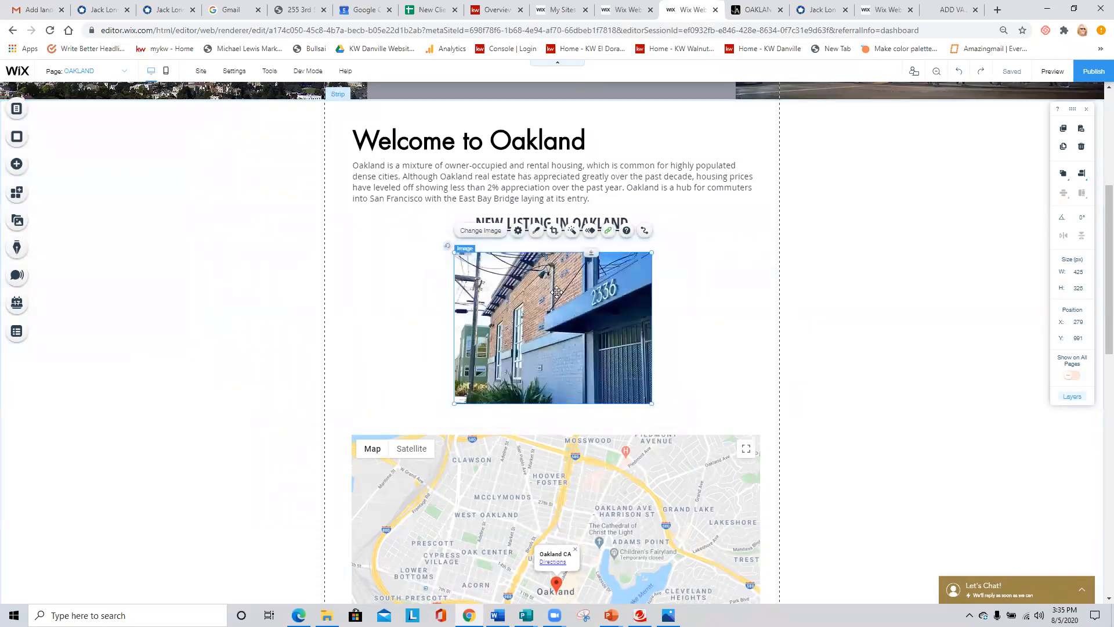
click(16, 168)
mouse_move(50, 112)
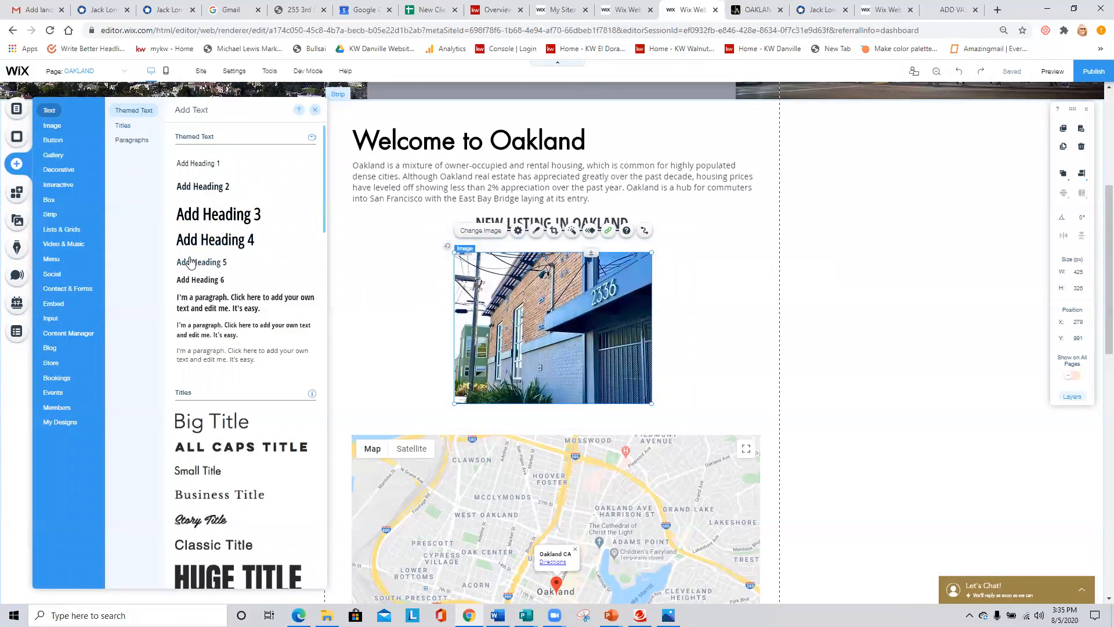
- Recolor the NEW LISTING IN OAKLAND heading, trying blue and pink before choosing gold (#9B8449)
click(584, 217)
click(495, 194)
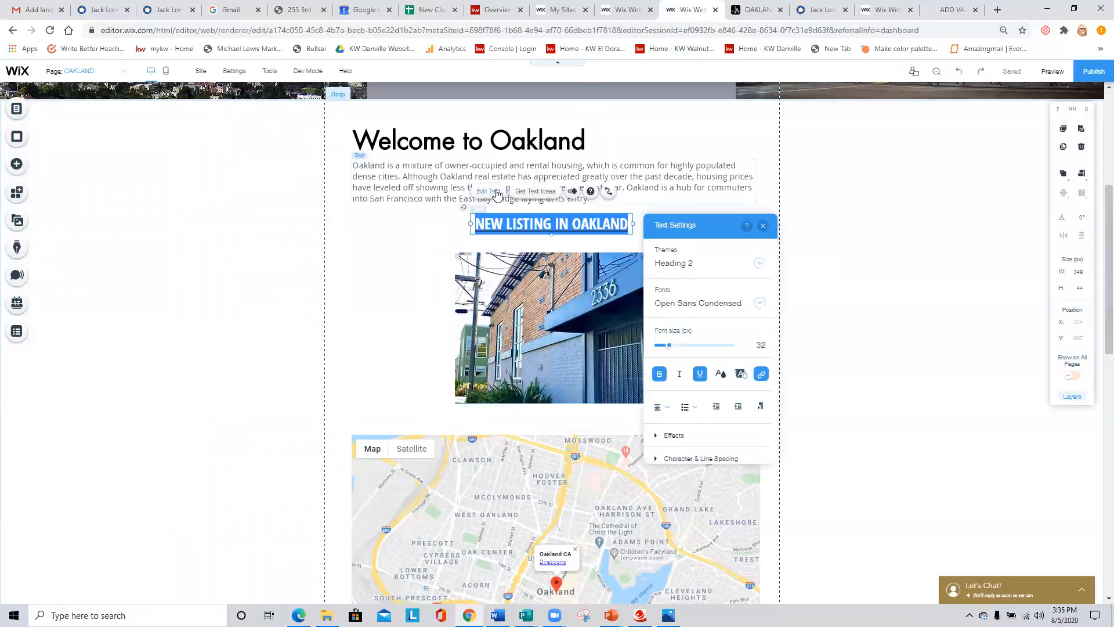
click(721, 374)
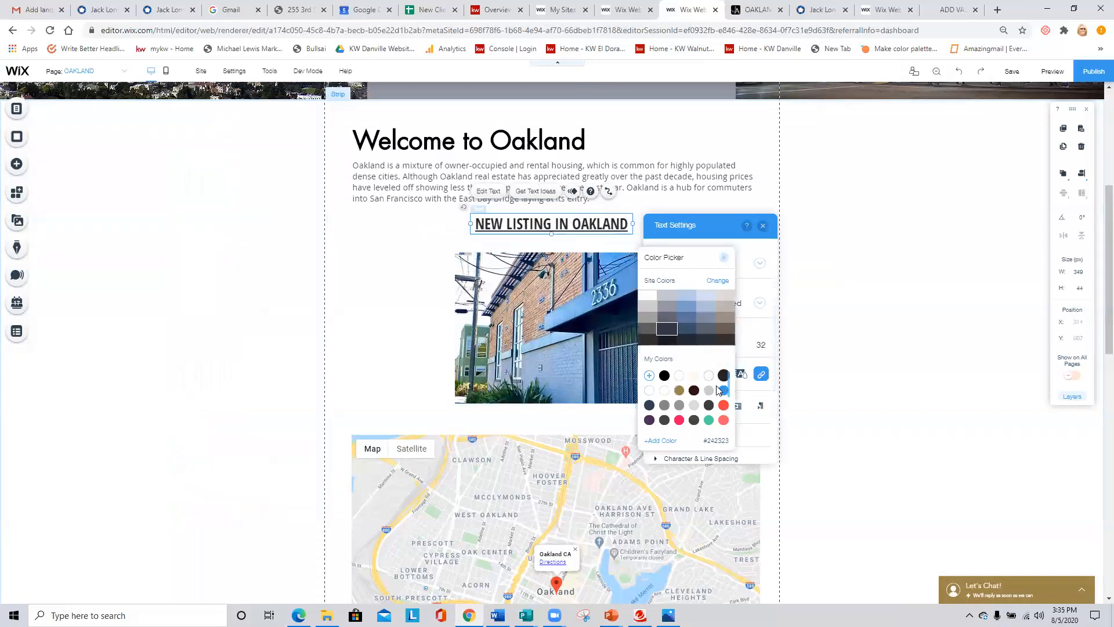
click(724, 390)
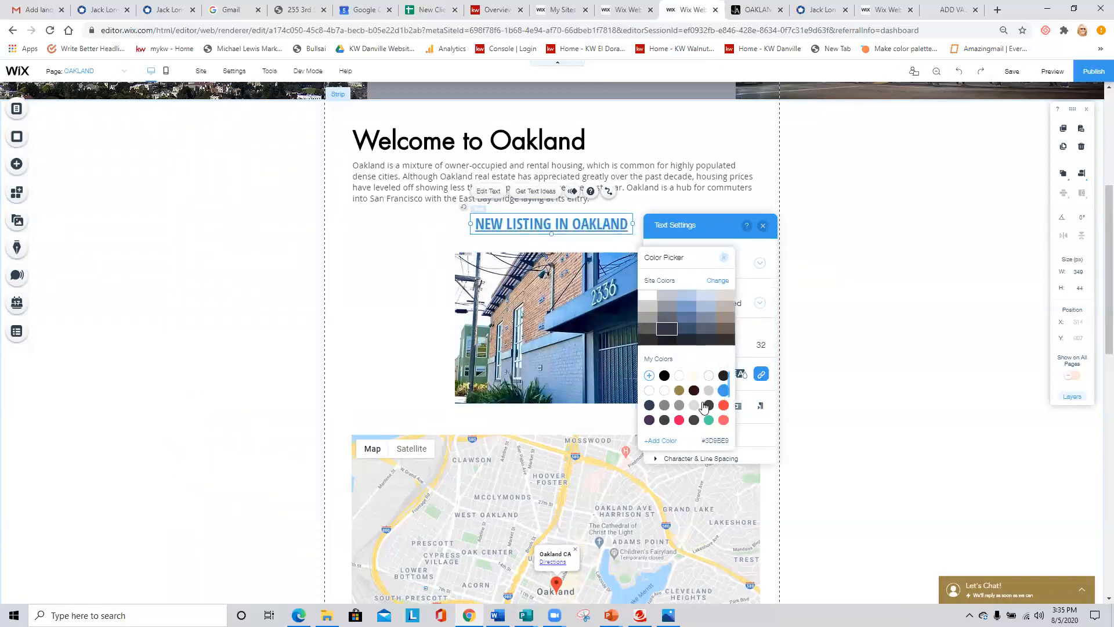
click(680, 420)
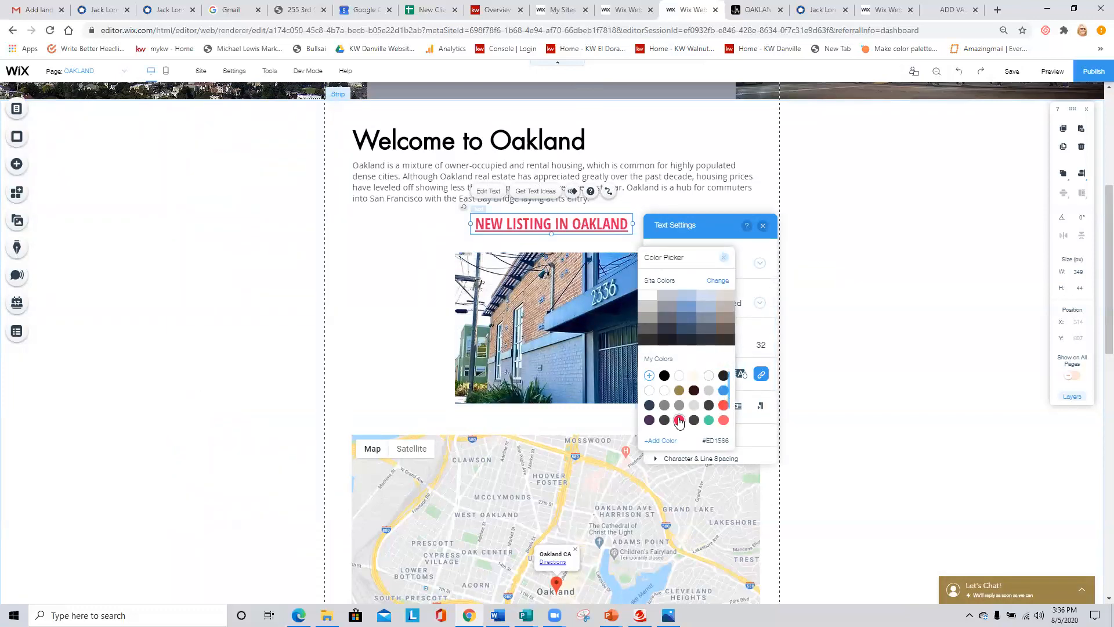
click(678, 391)
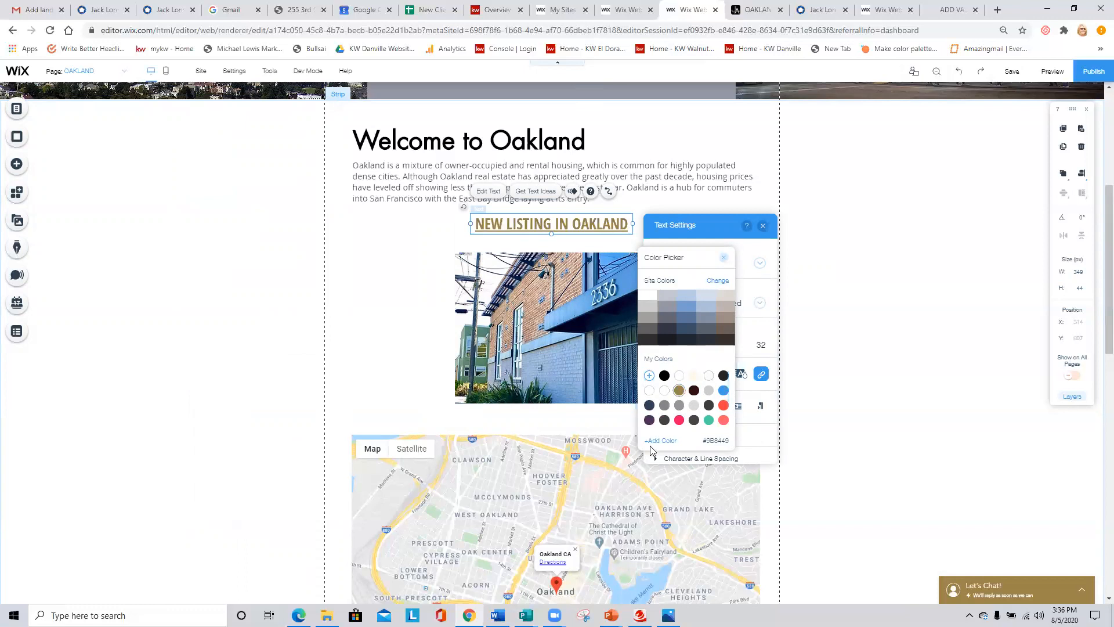
click(723, 257)
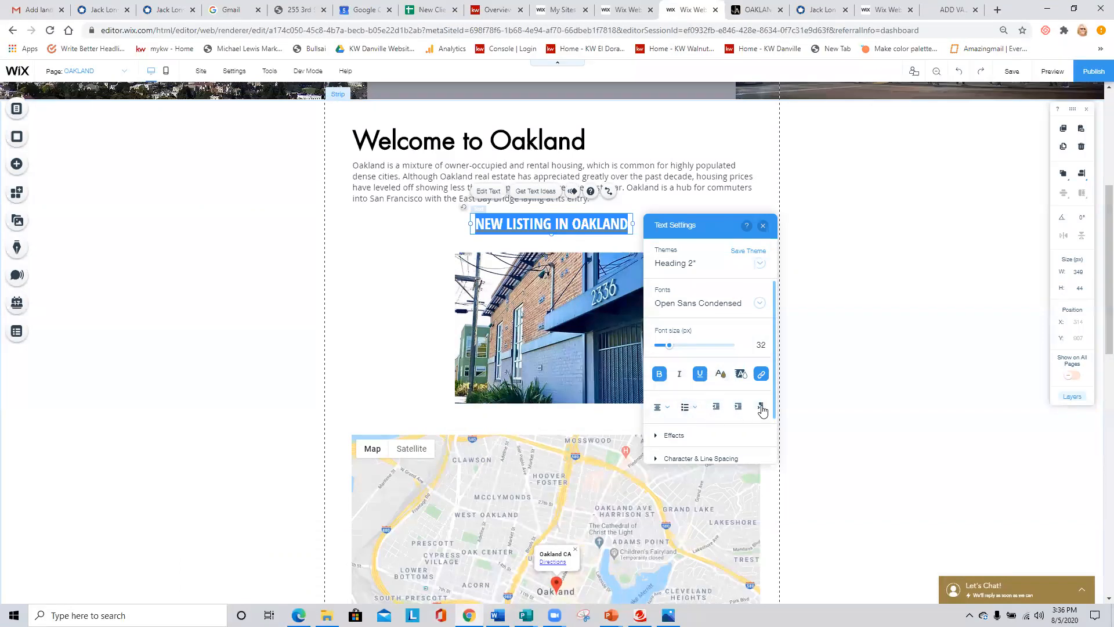
- Browse the text settings and change the NEW LISTING IN OAKLAND heading's font to Open Sans
scroll(688, 406, down, 2)
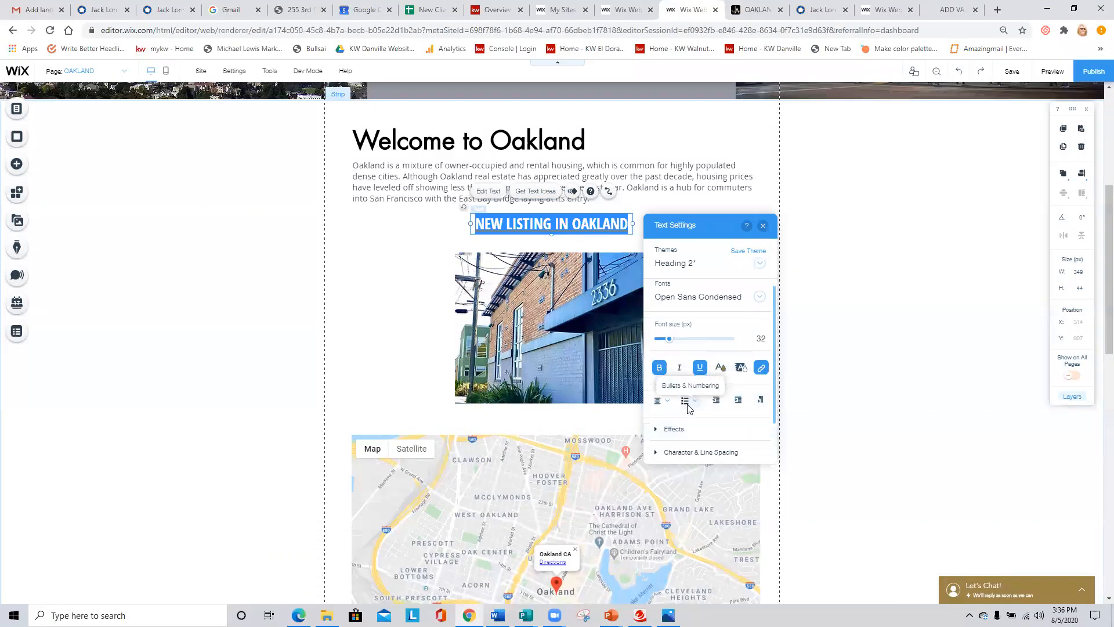
scroll(694, 401, up, 2)
click(694, 307)
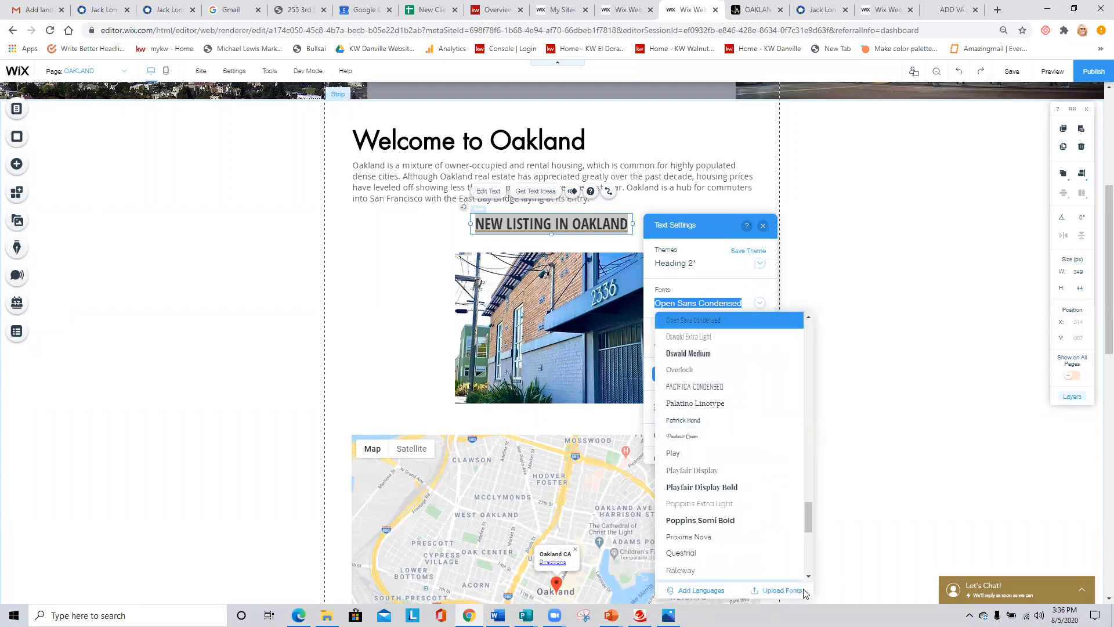
scroll(753, 447, up, 2)
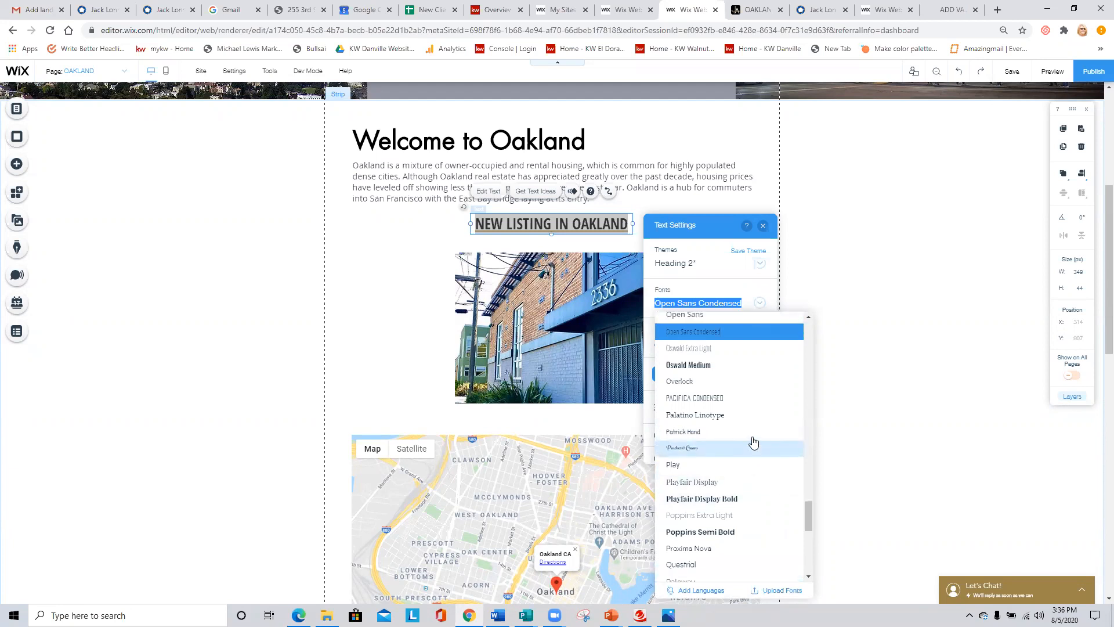
click(678, 419)
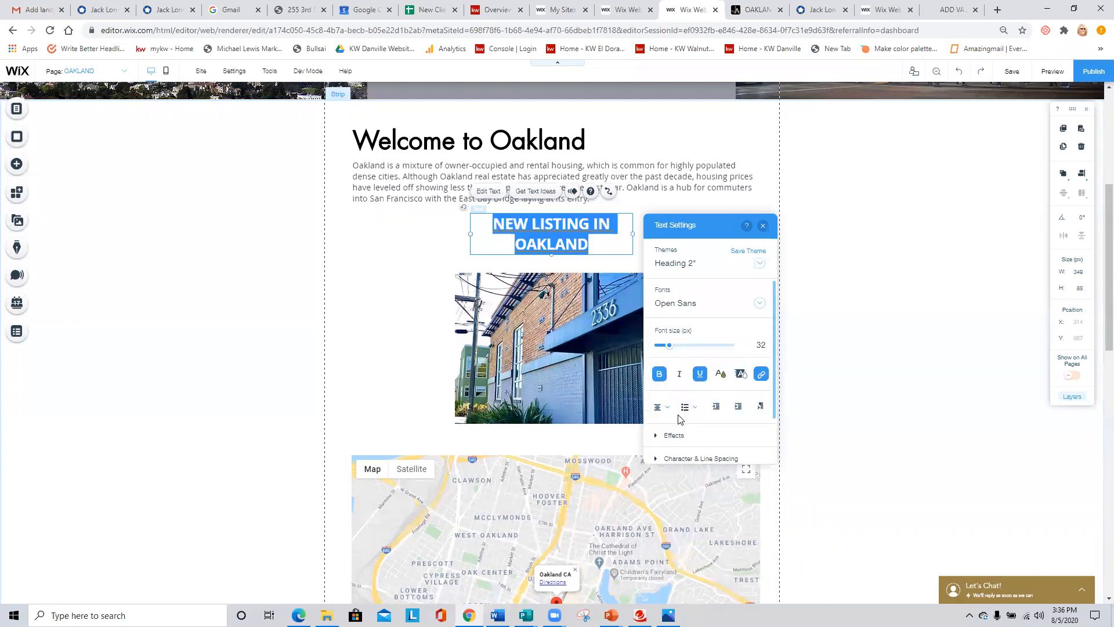
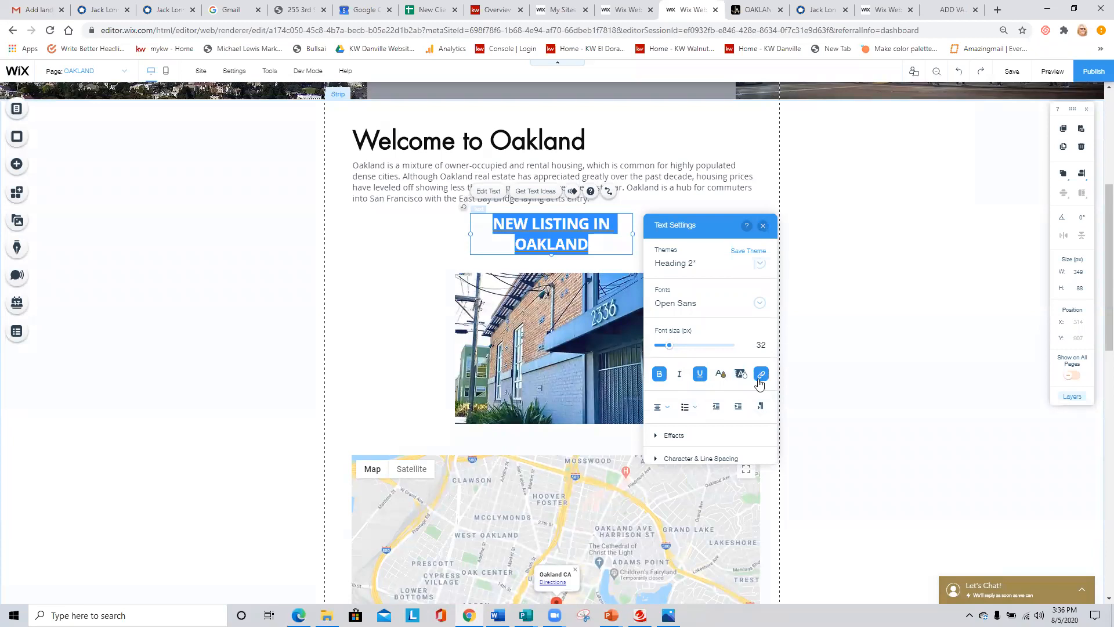
- Close the heading's text settings and replace the Oakland listing image with a FOR RENT sign photo uploaded from the computer
click(763, 225)
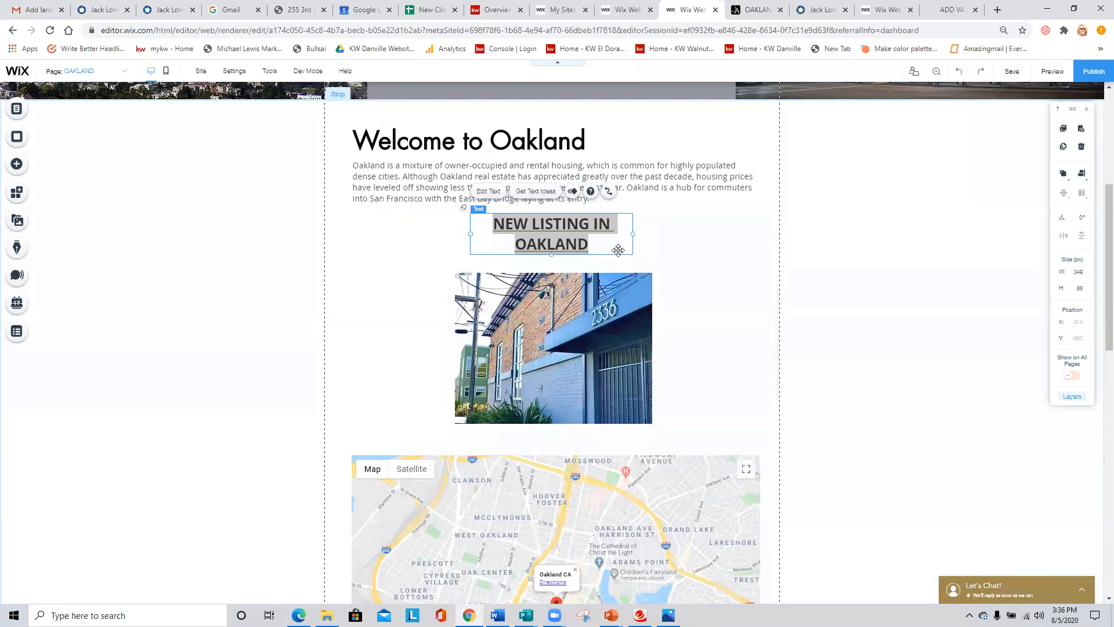
click(597, 331)
click(741, 319)
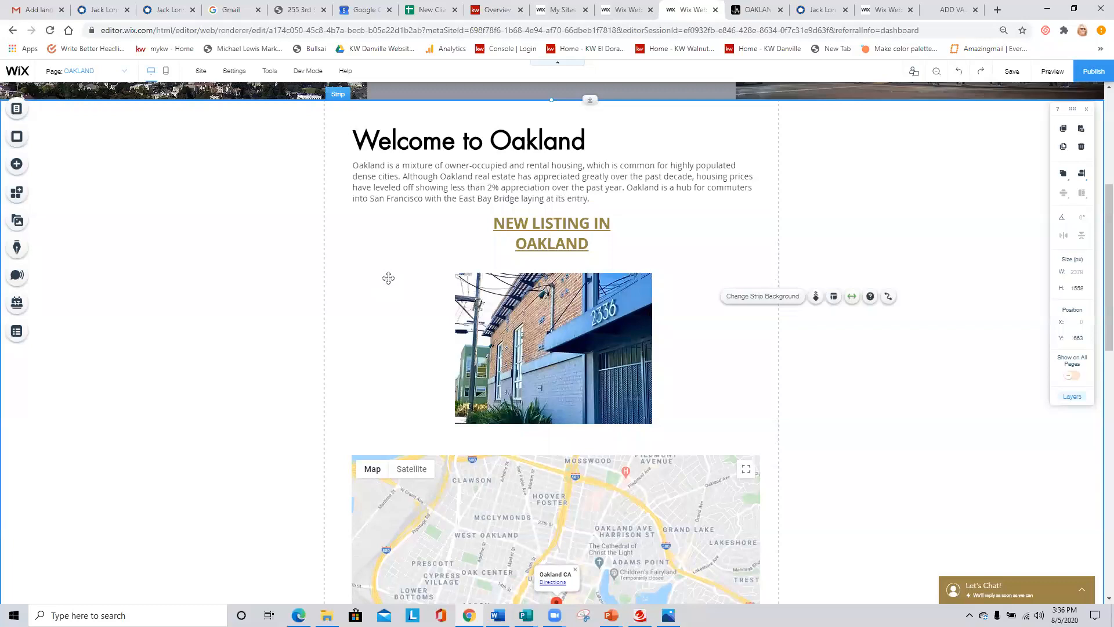
click(570, 315)
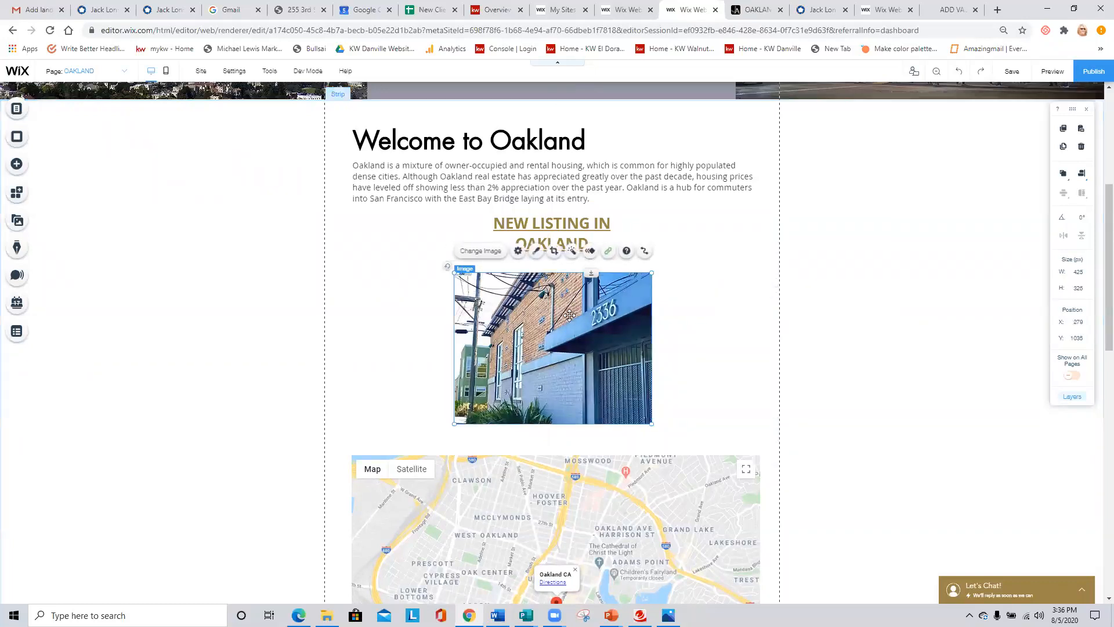
click(486, 252)
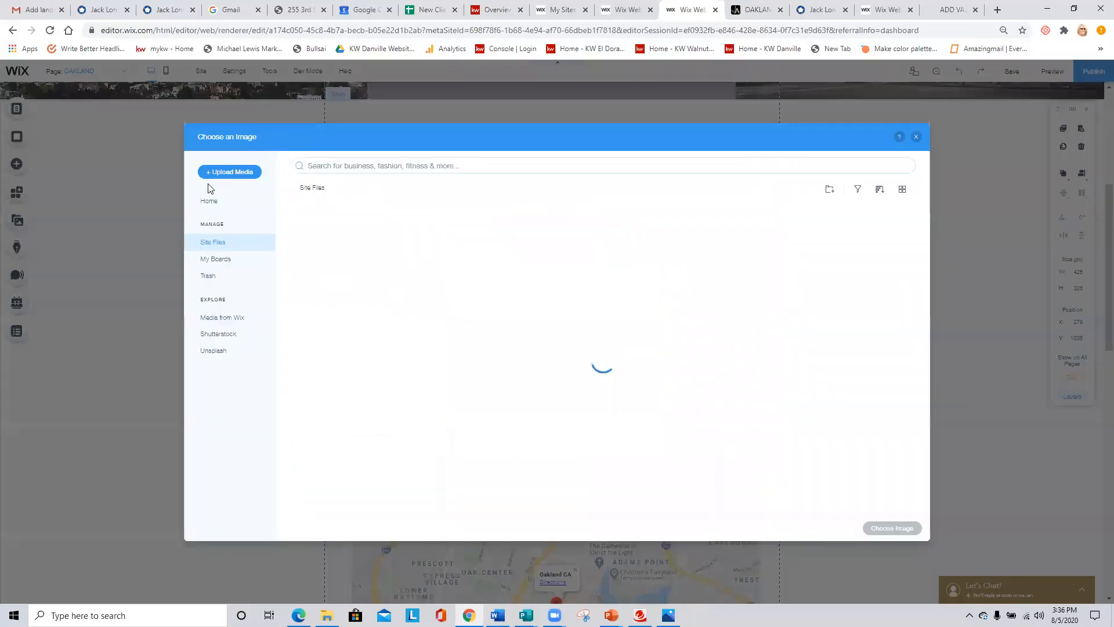
click(234, 171)
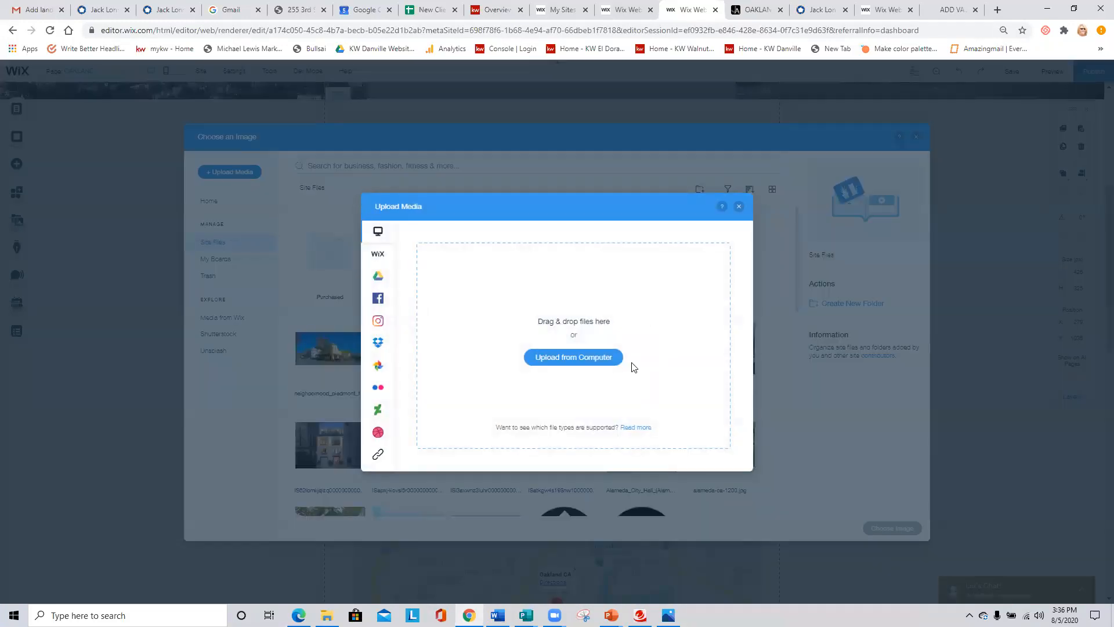
click(601, 357)
double_click(225, 285)
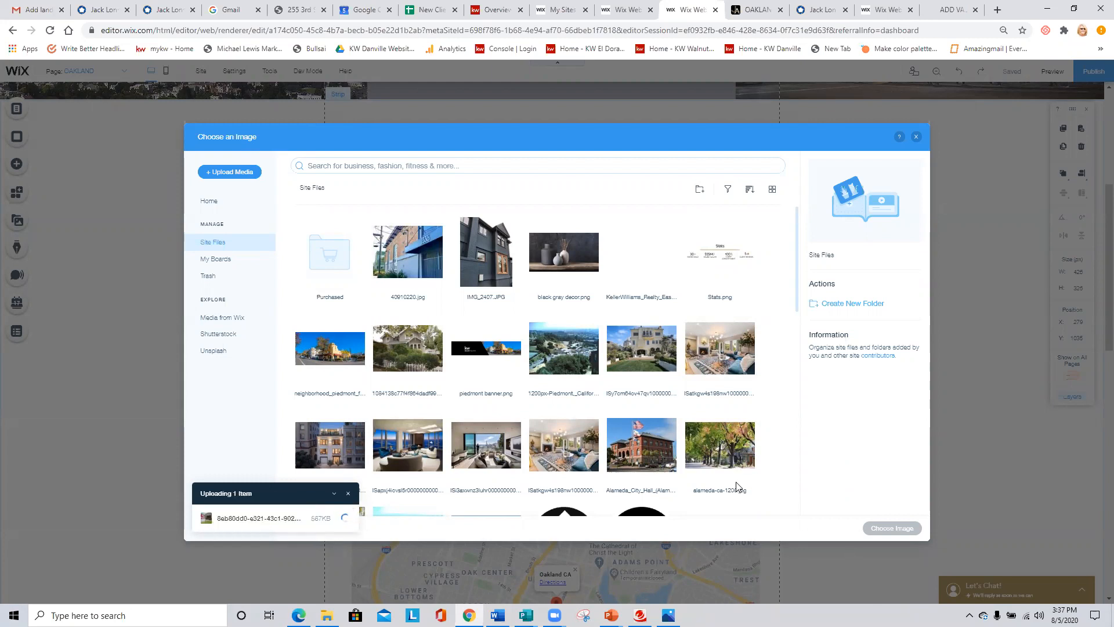
click(892, 528)
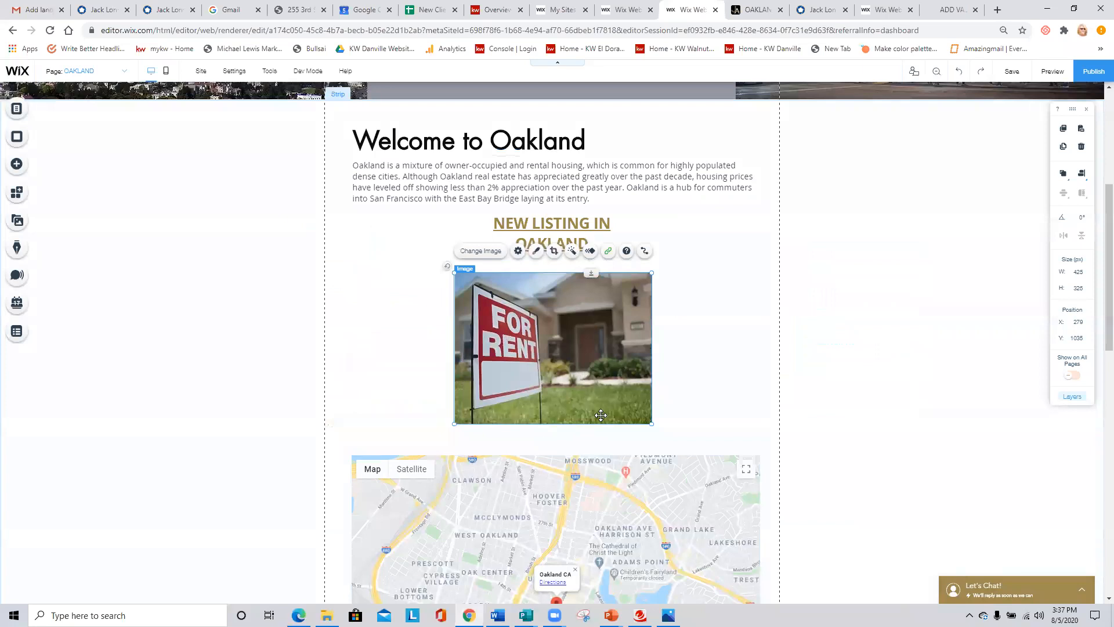
click(713, 397)
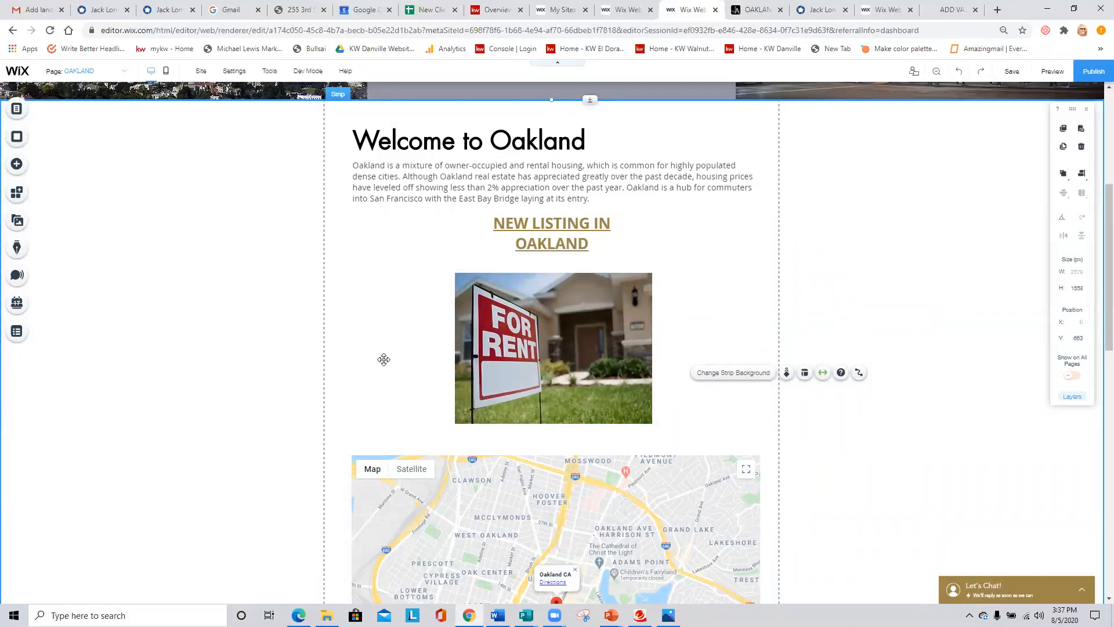
- Switch from the OAKLAND page to the HOME page and open the settings of the Let's Chat! widget
scroll(391, 360, up, 4)
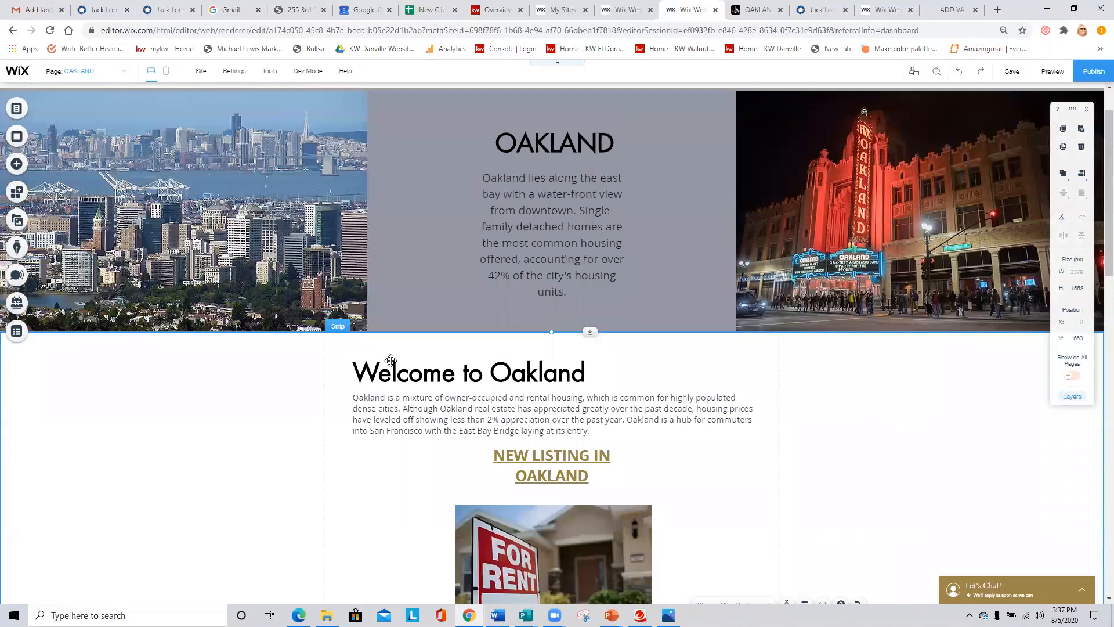
scroll(391, 360, up, 1)
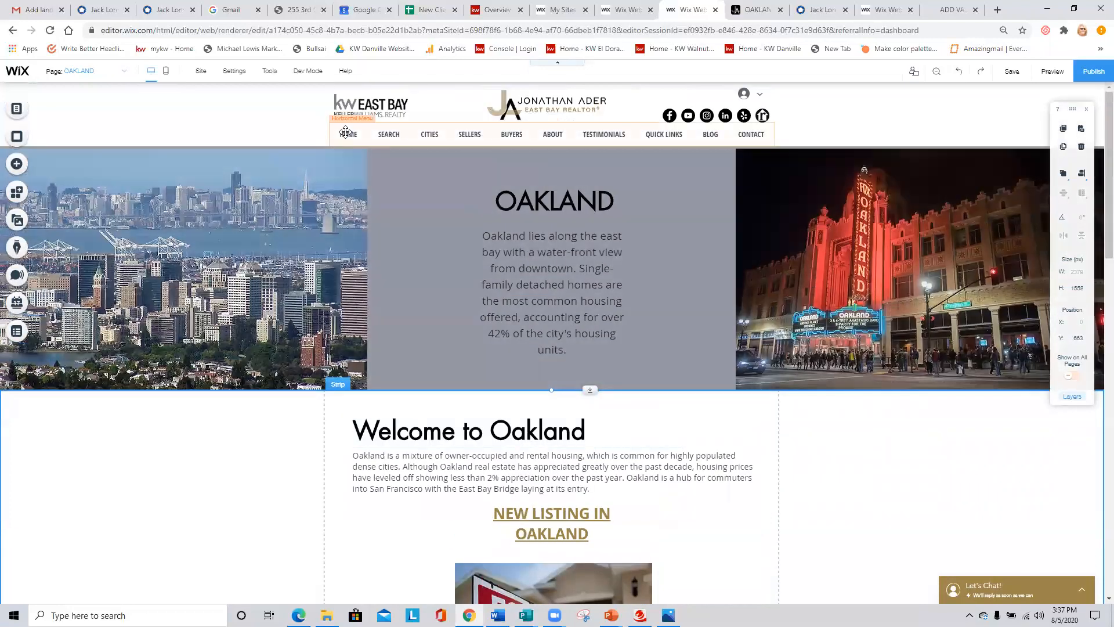
click(17, 108)
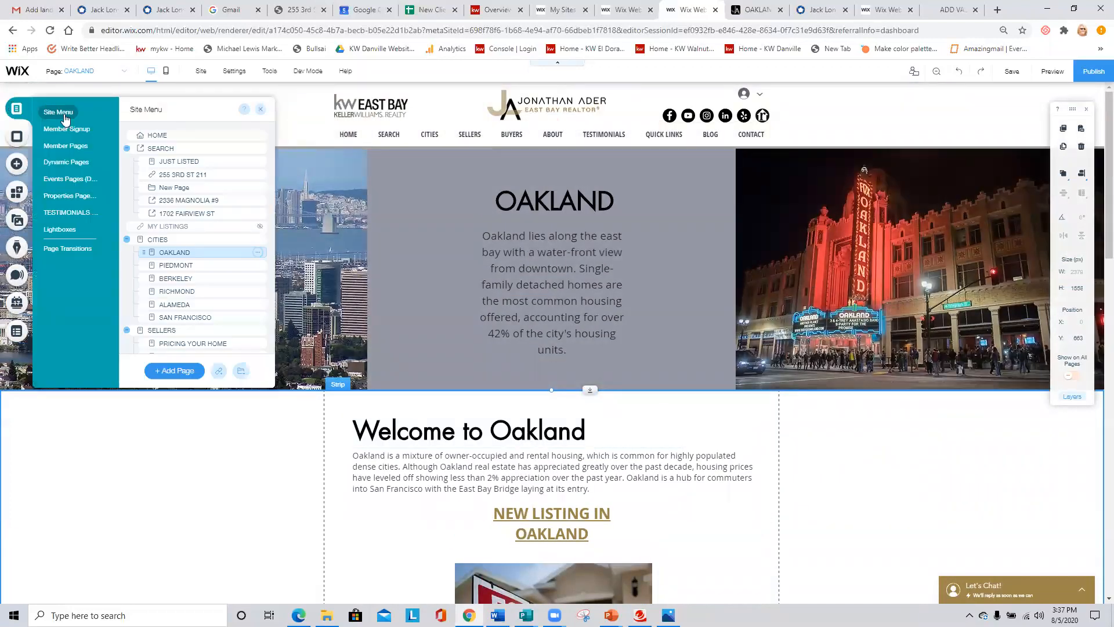
click(155, 134)
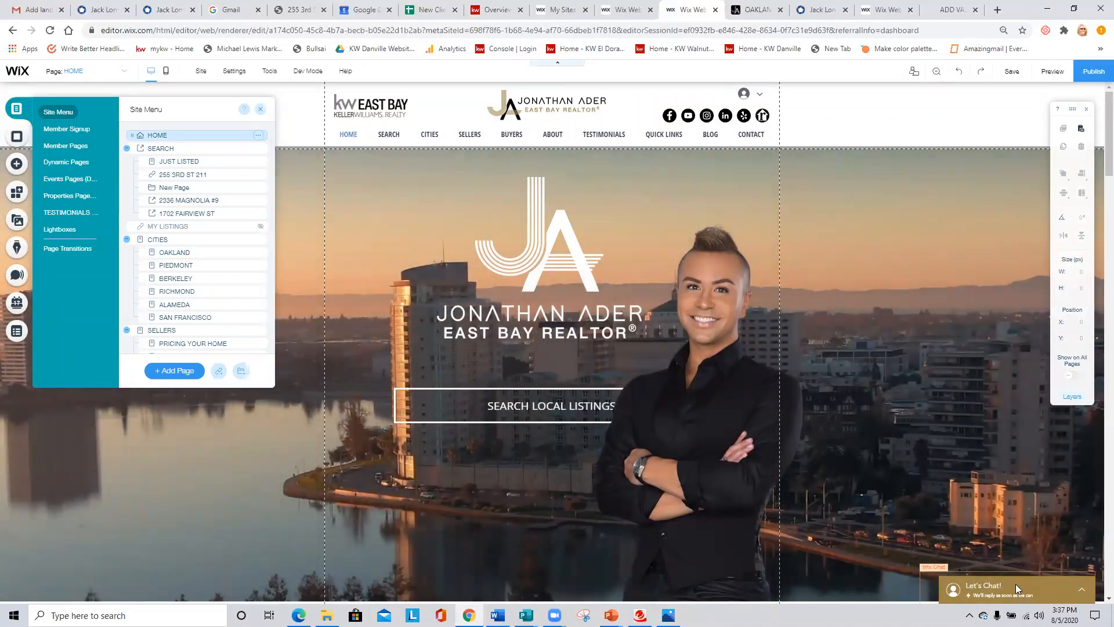
click(1016, 583)
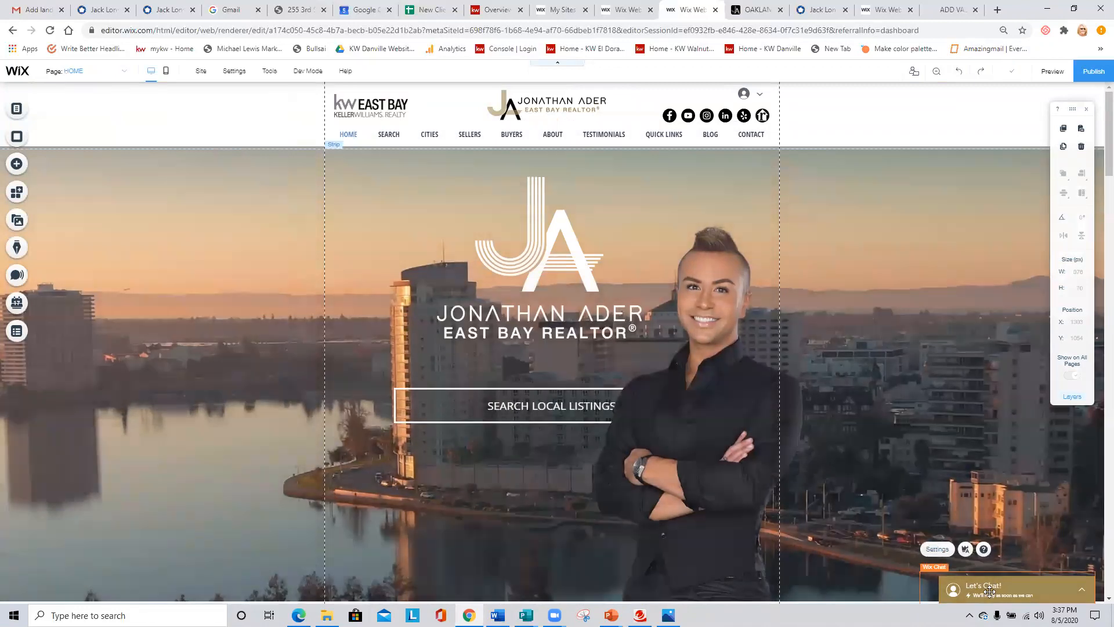
click(937, 549)
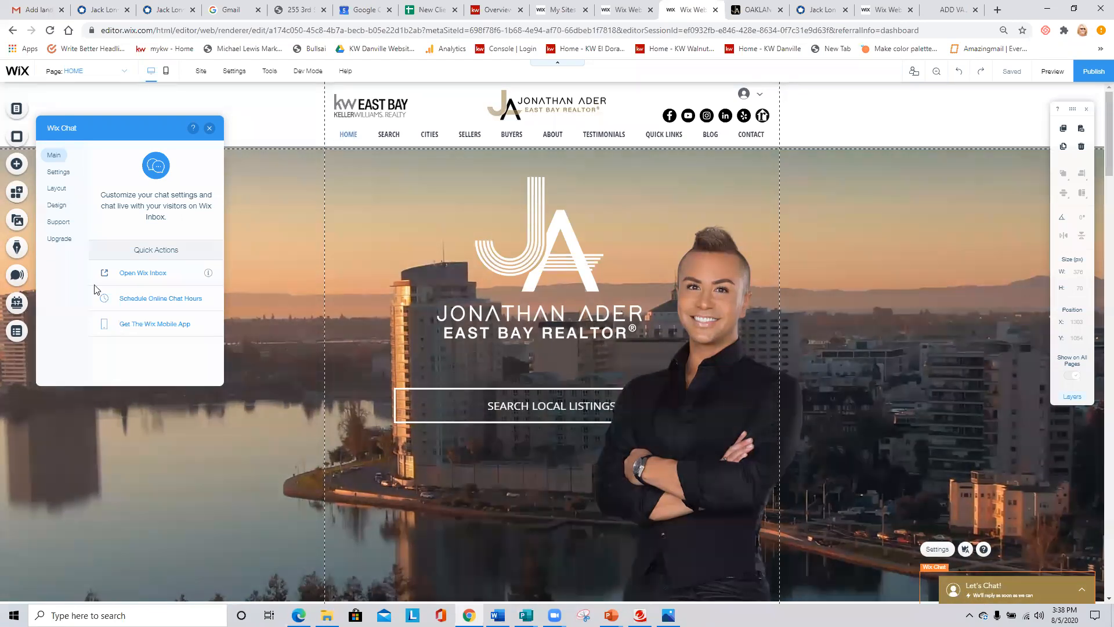
- Change the chat header's profile picture, trying Smiley, Avatar1 and Person before choosing Avatar2
click(57, 172)
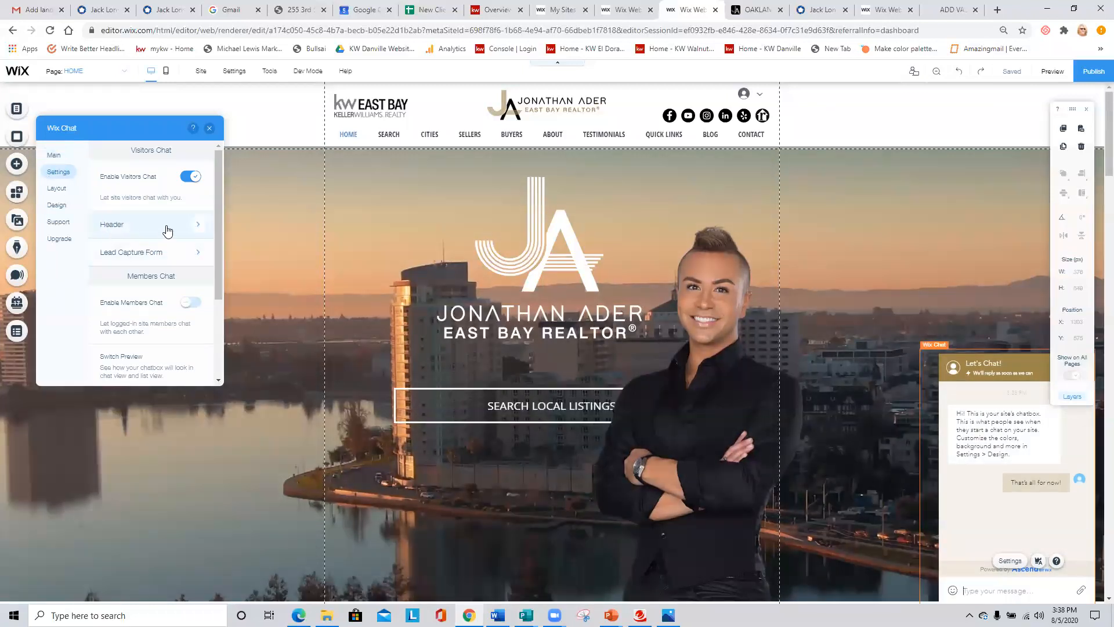
click(115, 223)
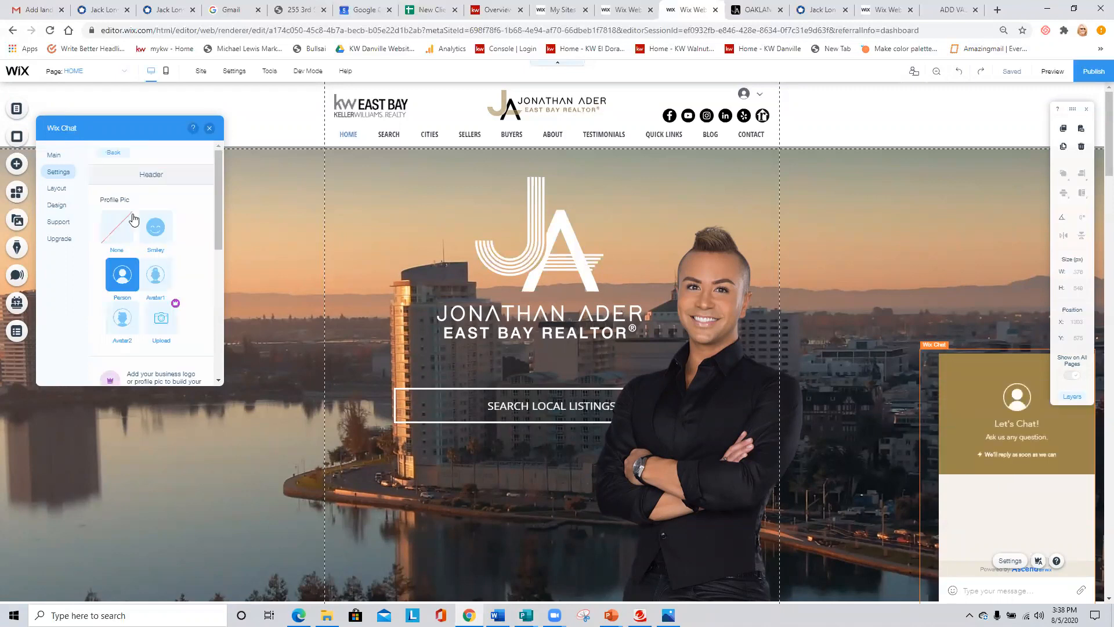
click(159, 235)
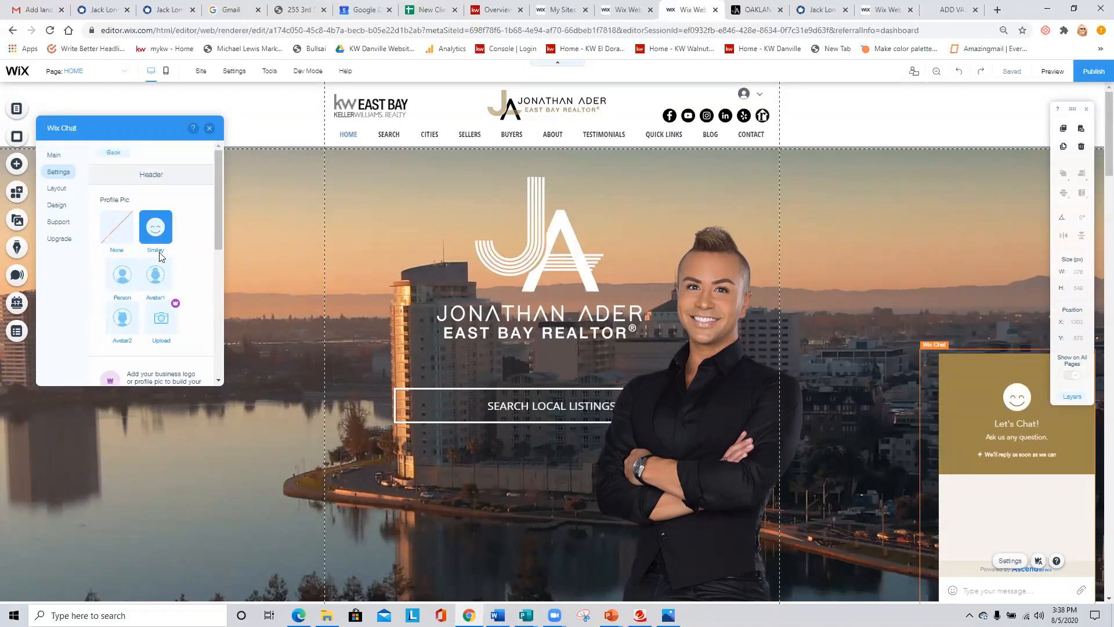
click(156, 275)
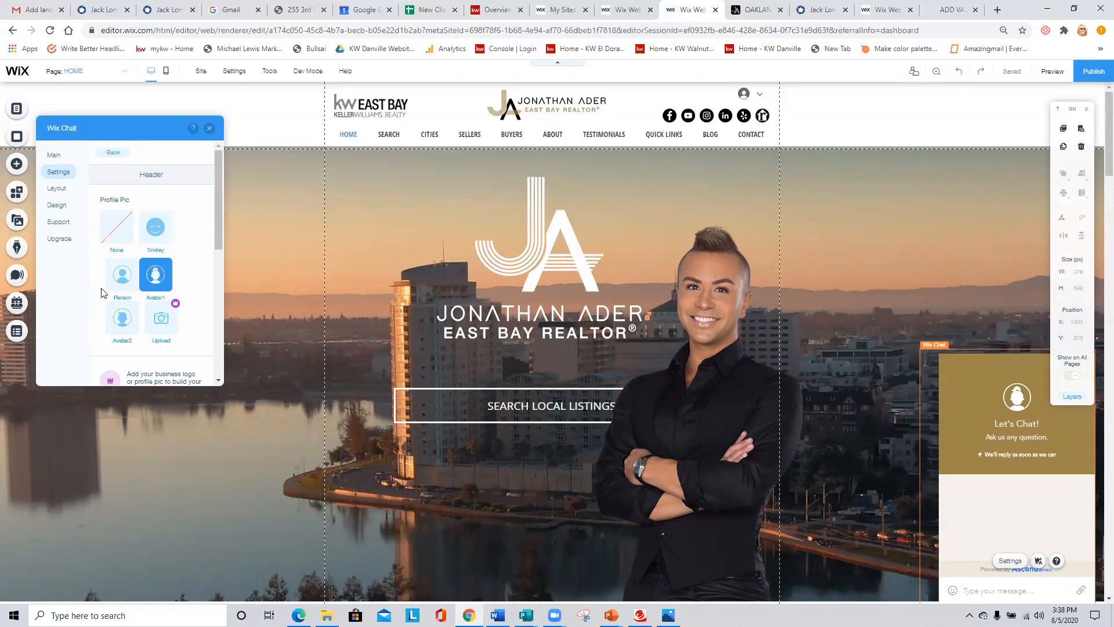
click(124, 277)
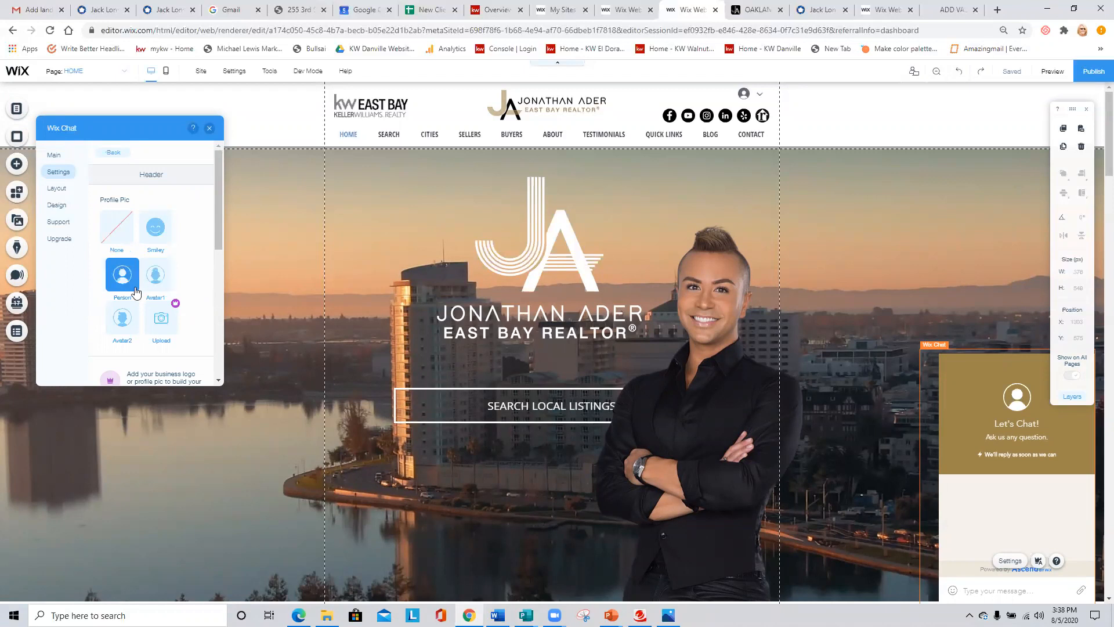
click(122, 317)
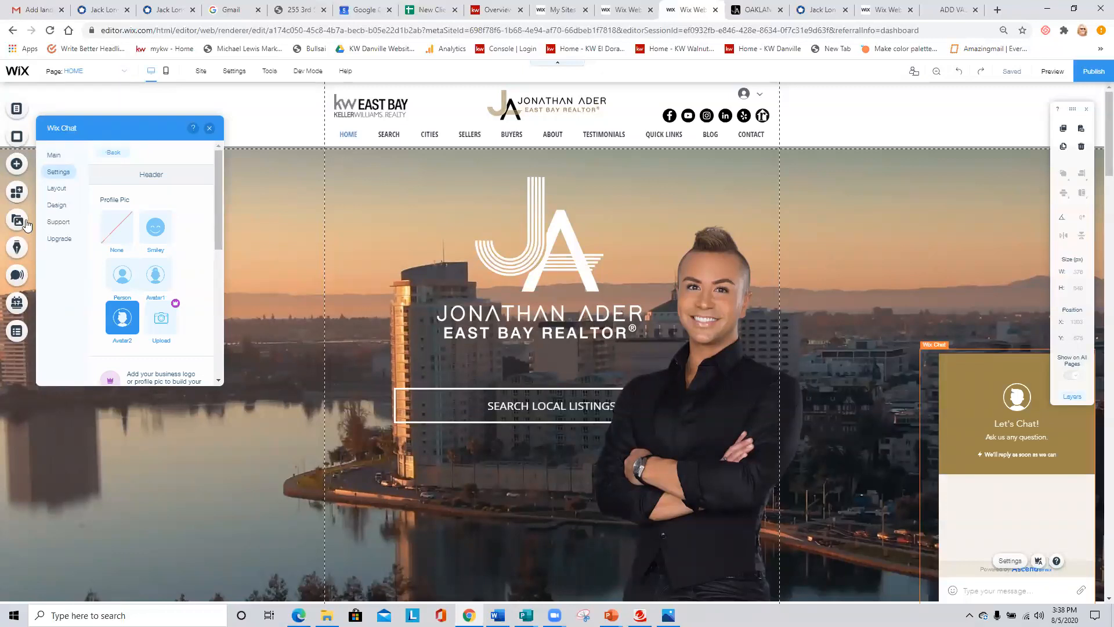
- Review the chat header's online and offline titles, welcome texts, offline message and response time options
scroll(192, 273, down, 2)
scroll(192, 273, down, 1)
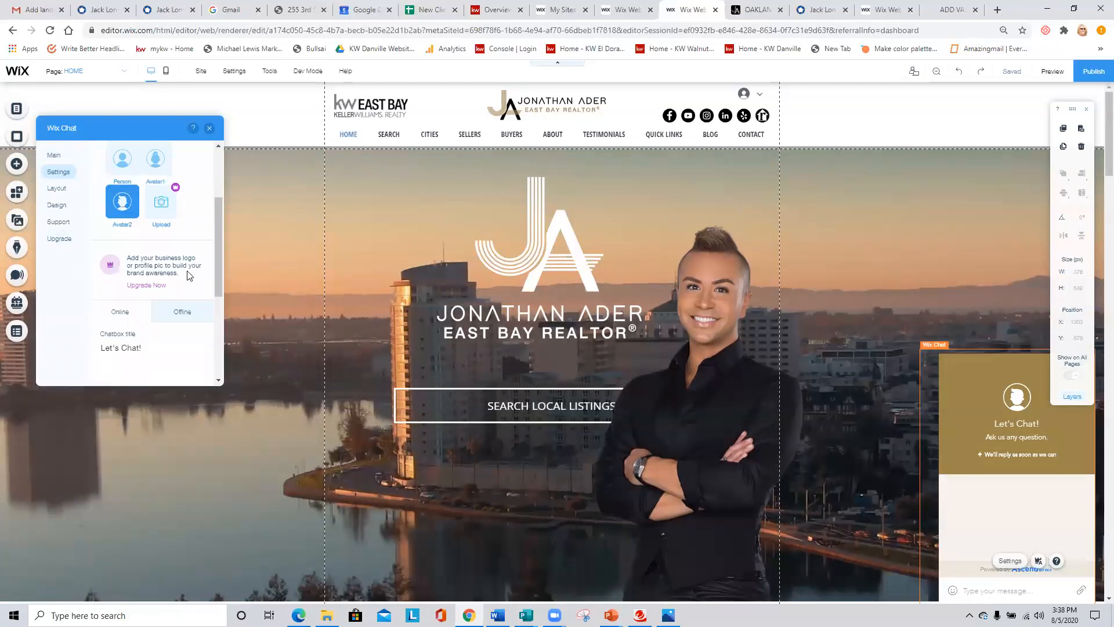
scroll(100, 290, down, 2)
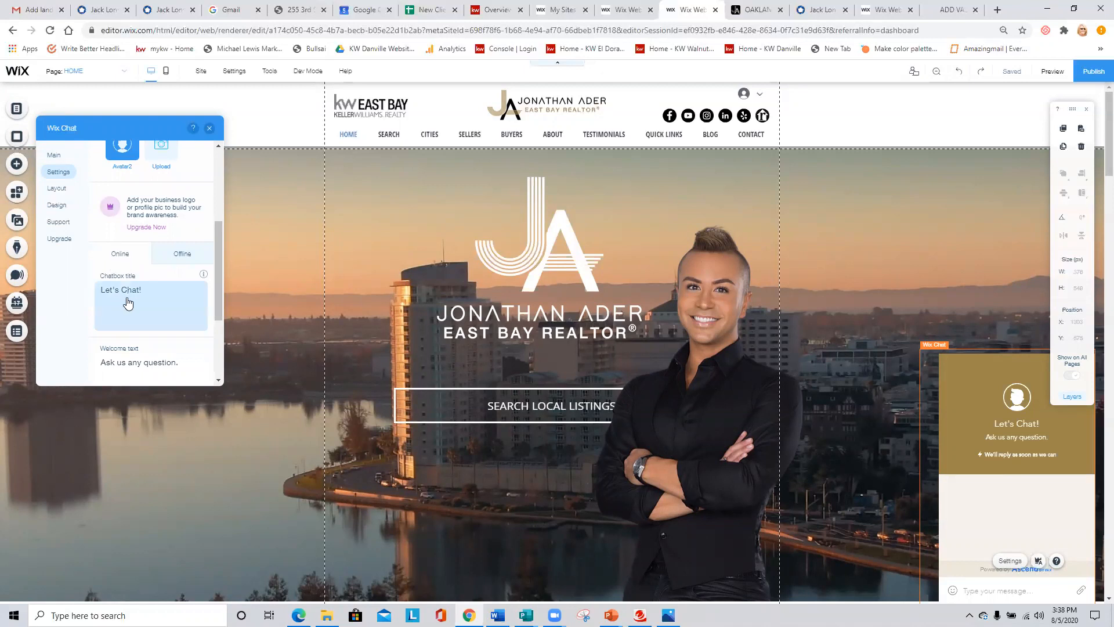
scroll(171, 302, down, 2)
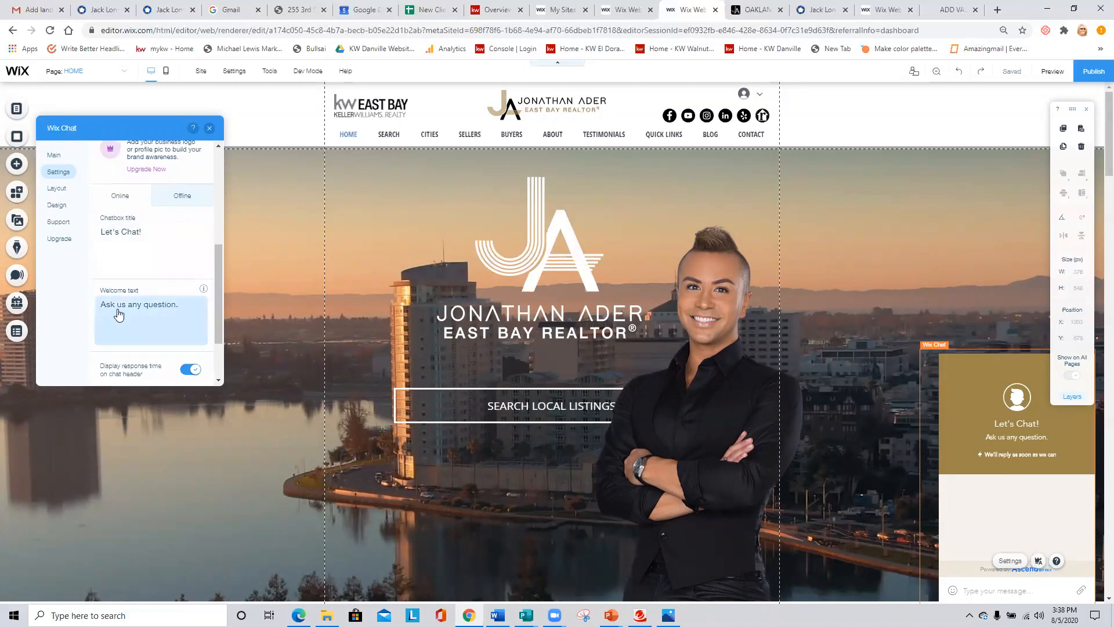
scroll(139, 323, down, 1)
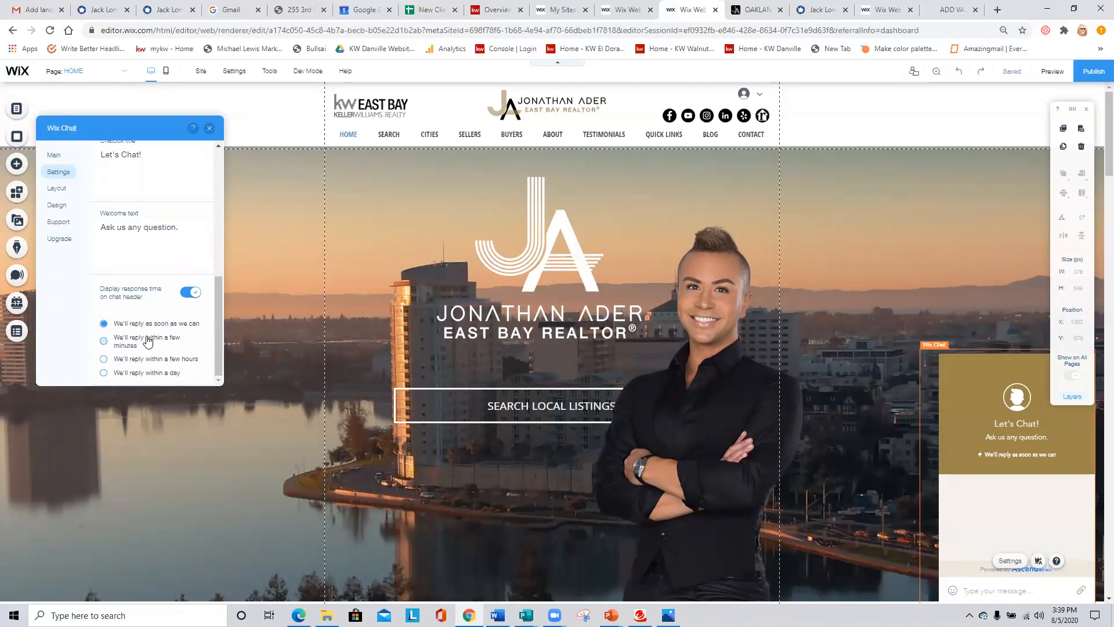
scroll(149, 339, up, 5)
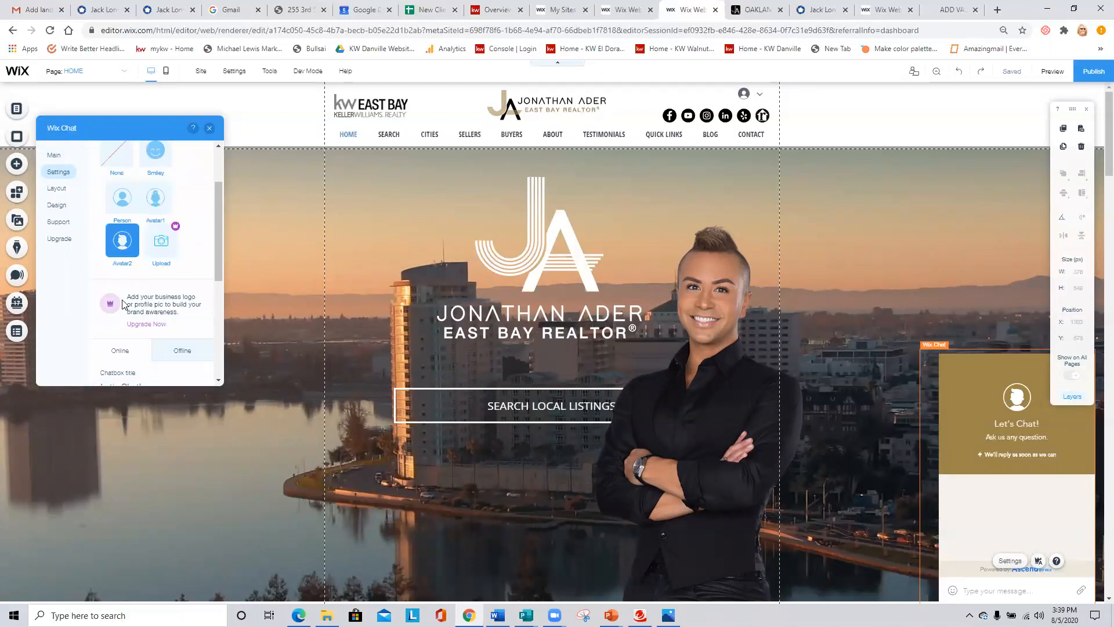
click(180, 293)
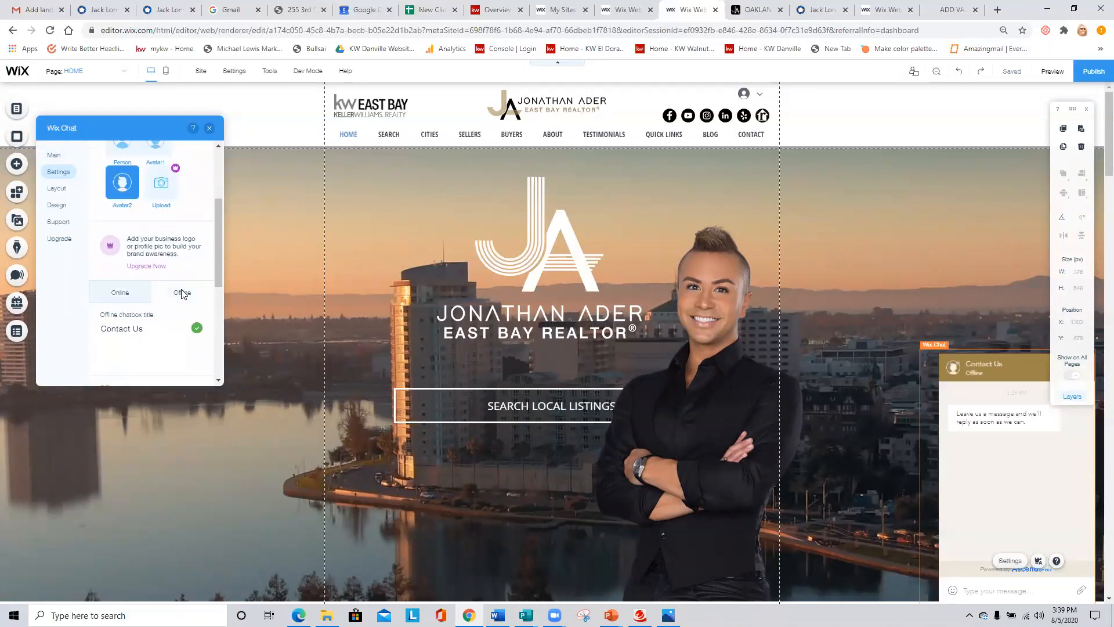
scroll(149, 306, down, 2)
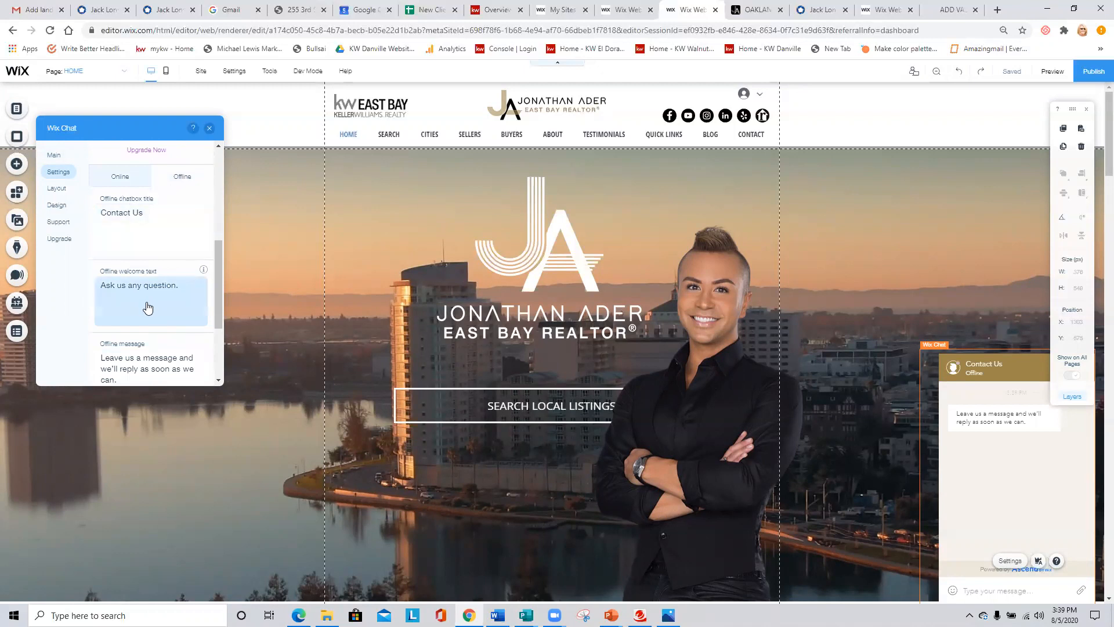
scroll(125, 374, down, 1)
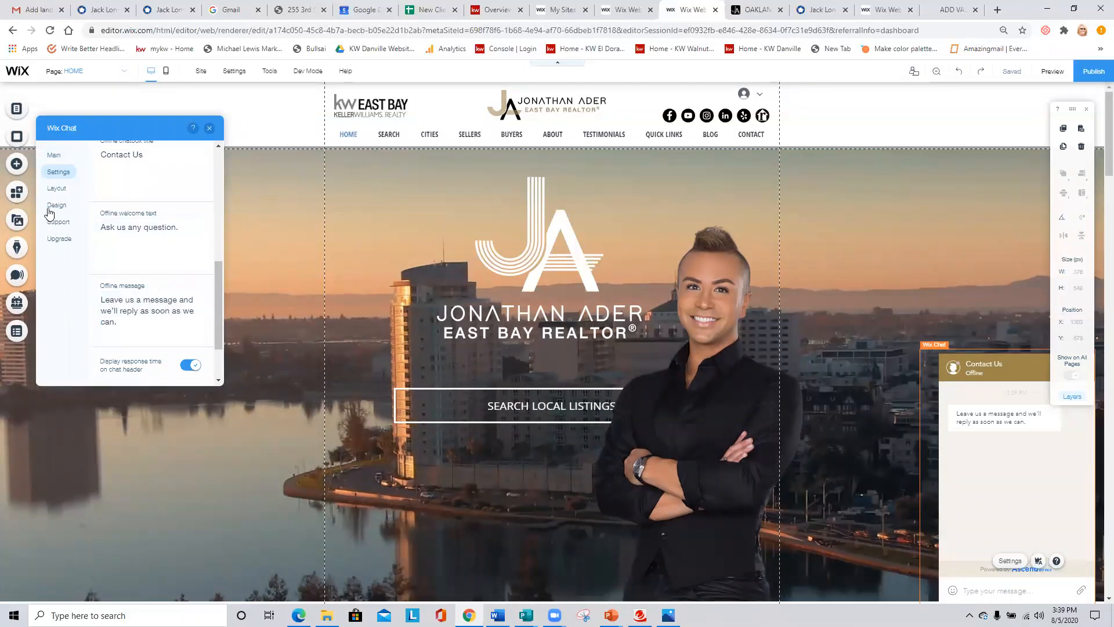
- Try the Rounded desktop chatbox layout and select the chat widget on the HOME page
click(56, 190)
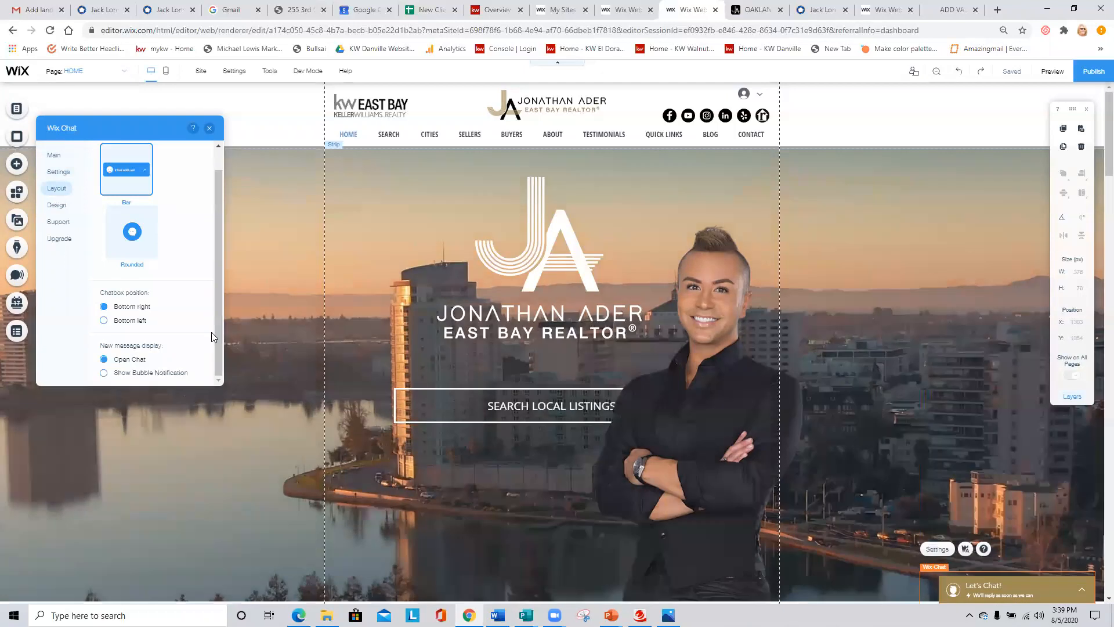
click(131, 232)
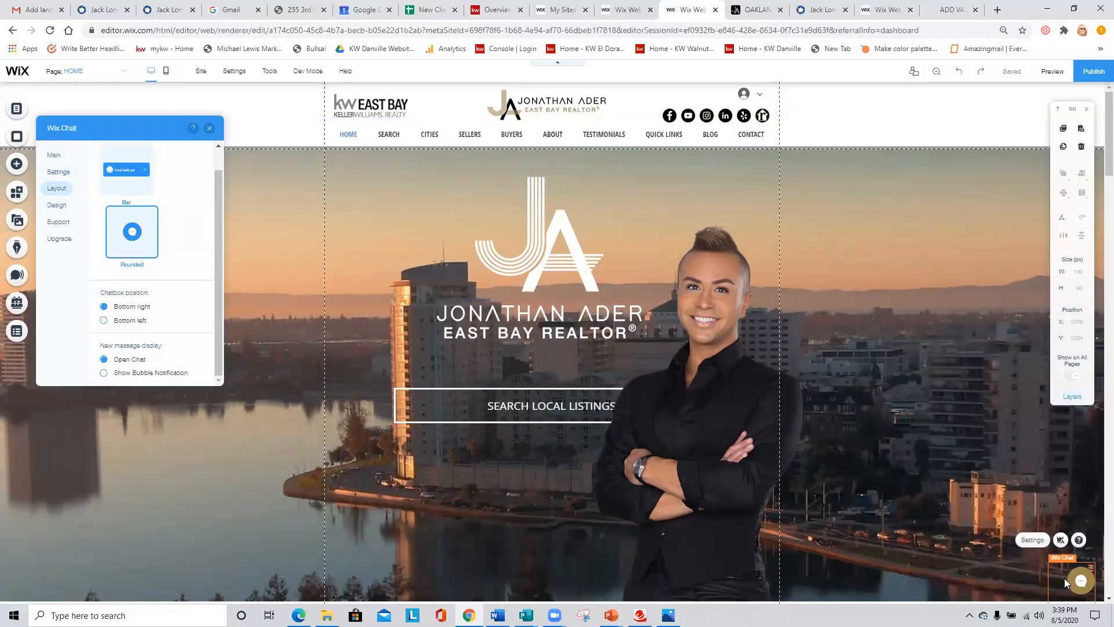
click(1065, 577)
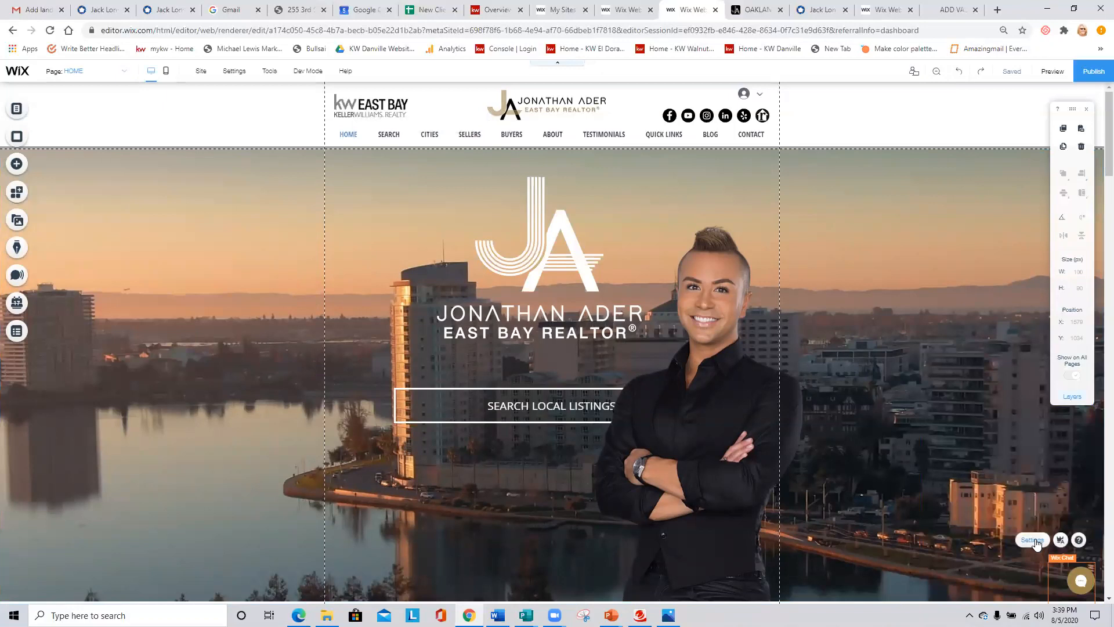
- Reopen the chat's layout settings, choose the Bar chatbox layout and set the new message display to Show Bubble Notification
click(1033, 540)
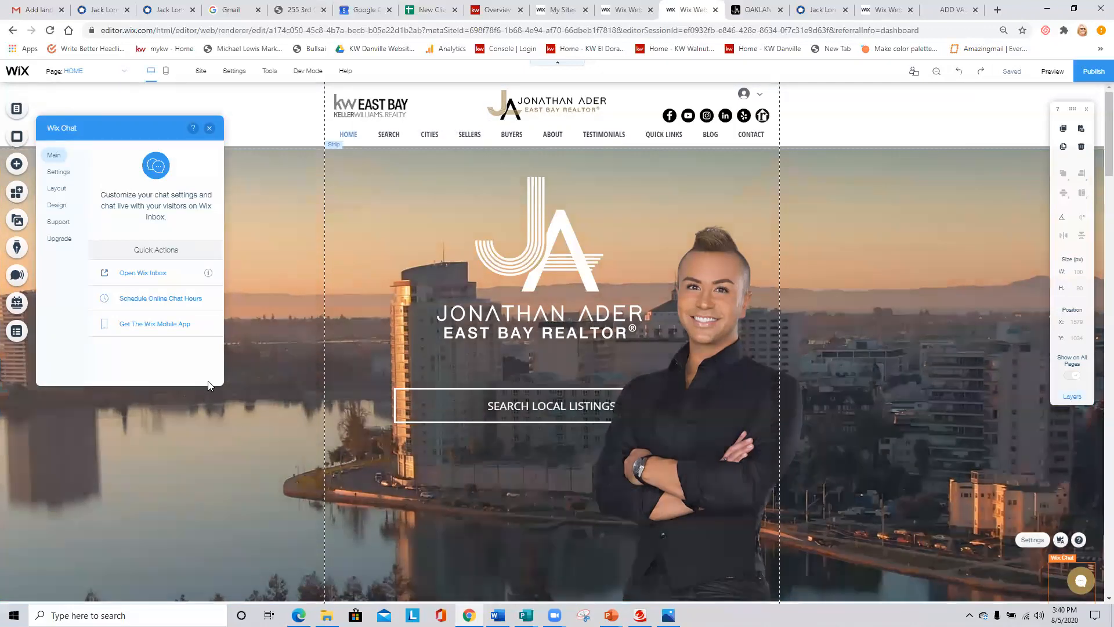
click(56, 188)
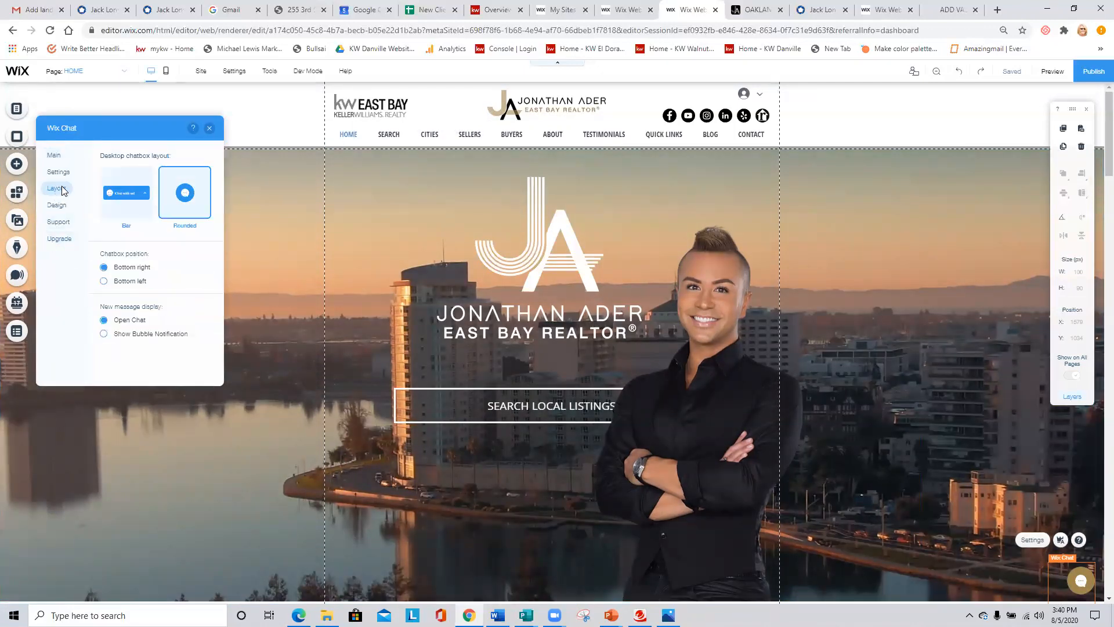
click(123, 197)
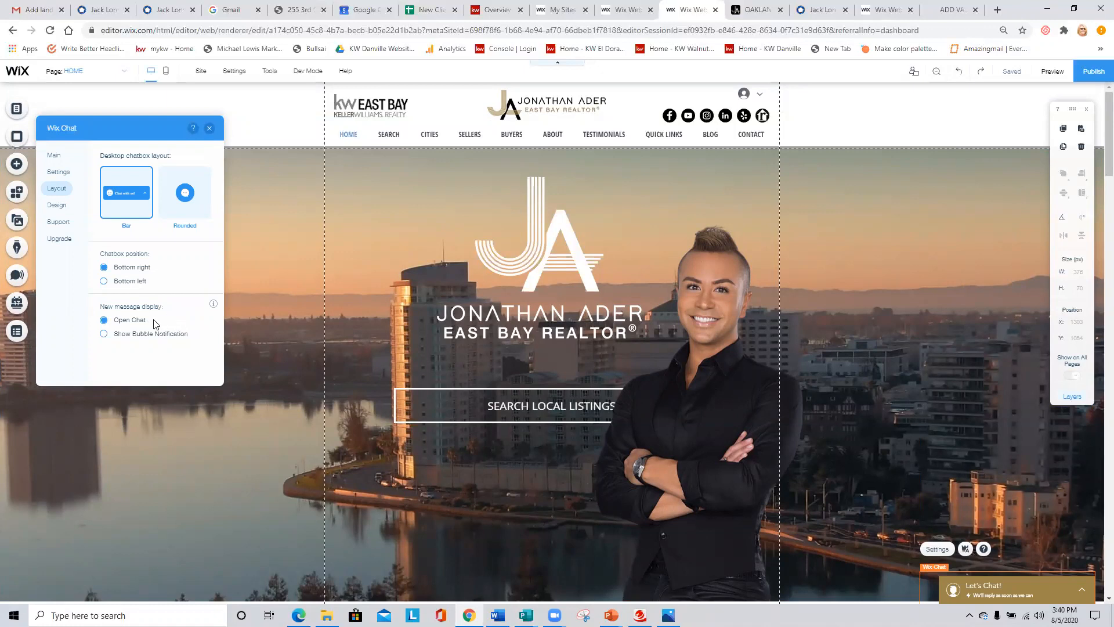
click(117, 338)
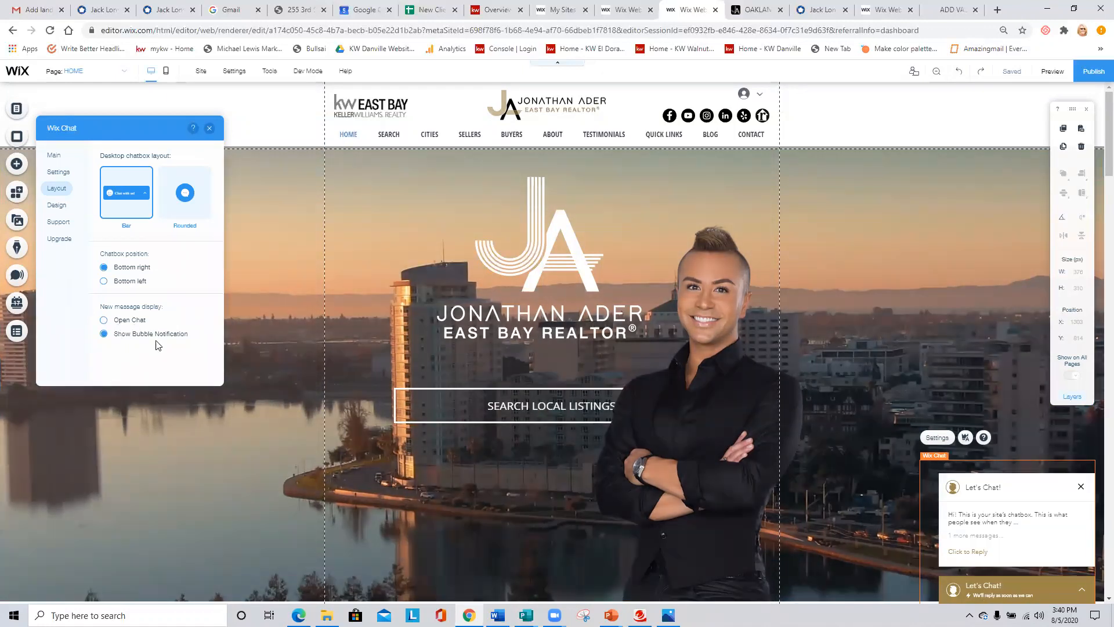
- Set the chat's new message display to Open Chat and apply the large polka-dot background pattern to the chatbox
click(104, 321)
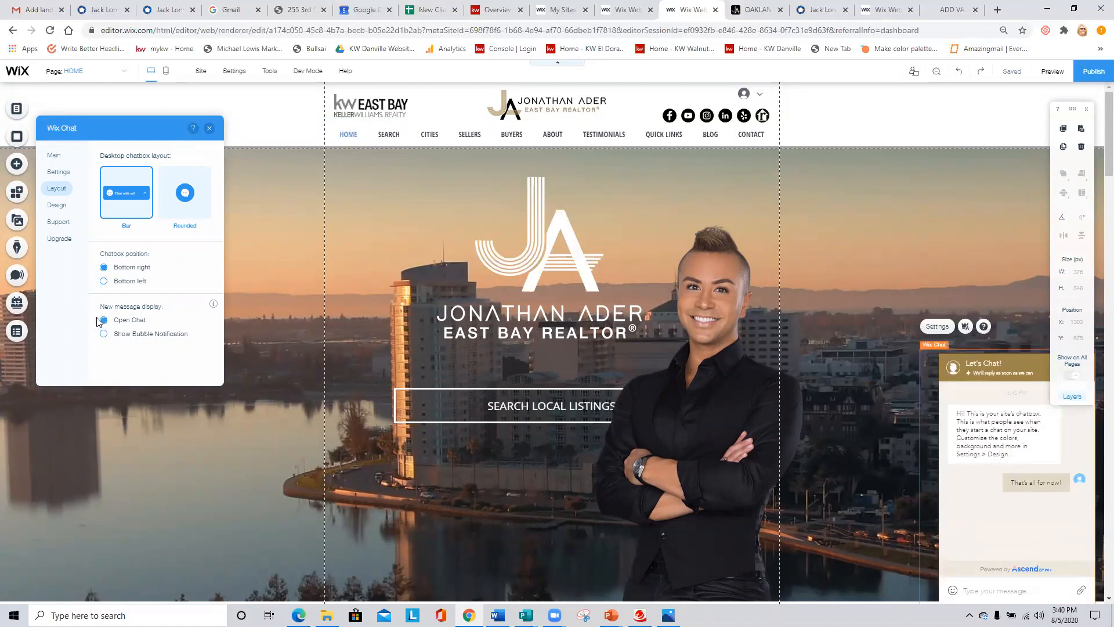
click(58, 206)
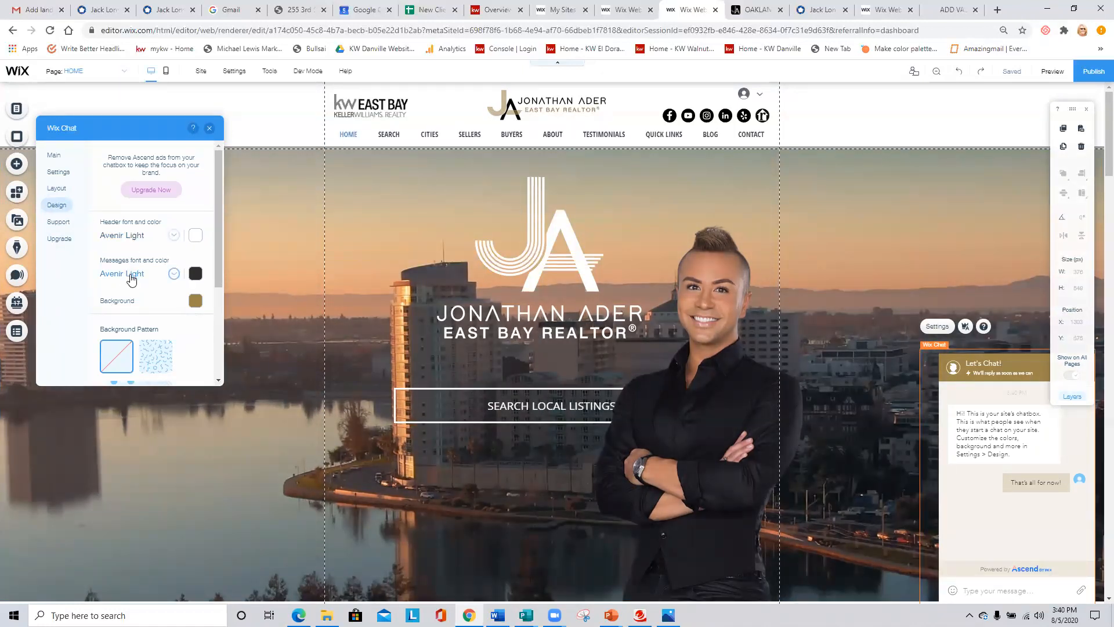
scroll(196, 336, down, 2)
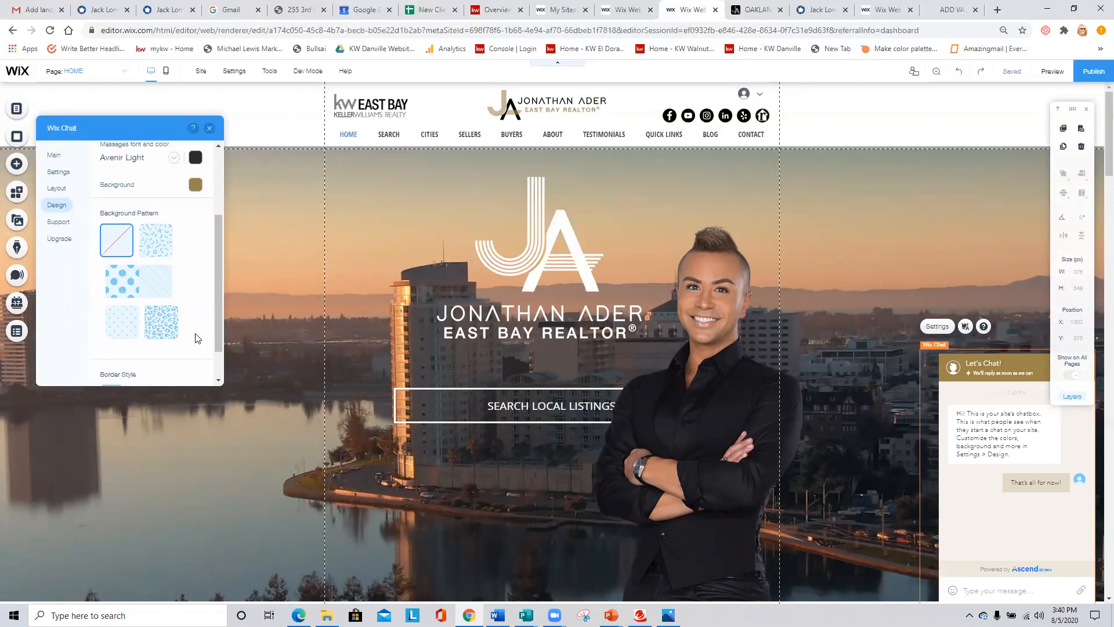
click(119, 282)
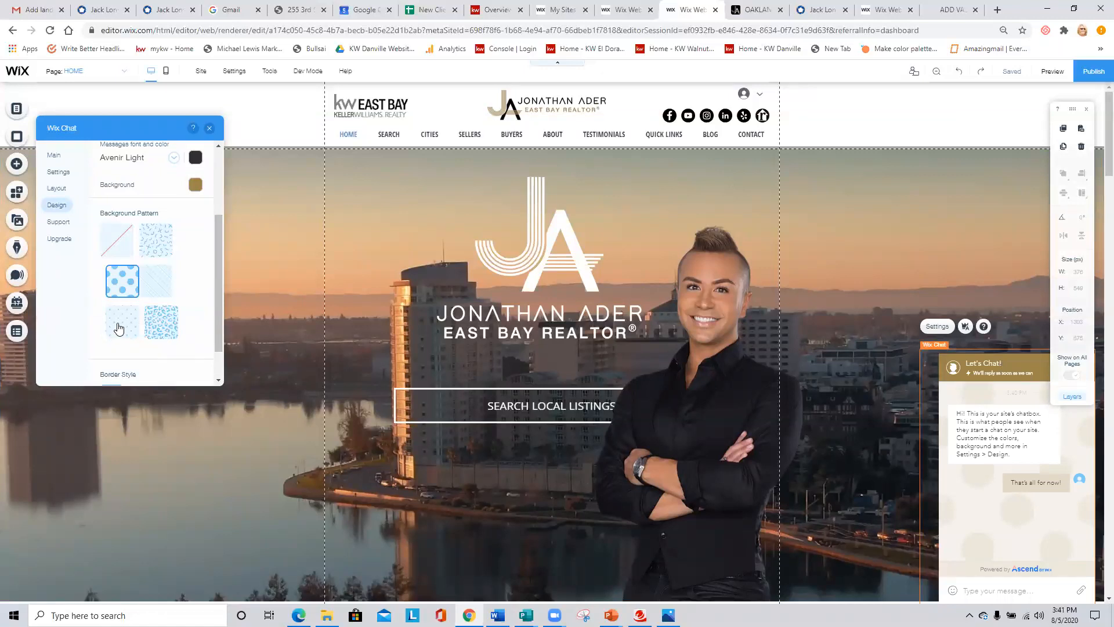
scroll(117, 325, down, 1)
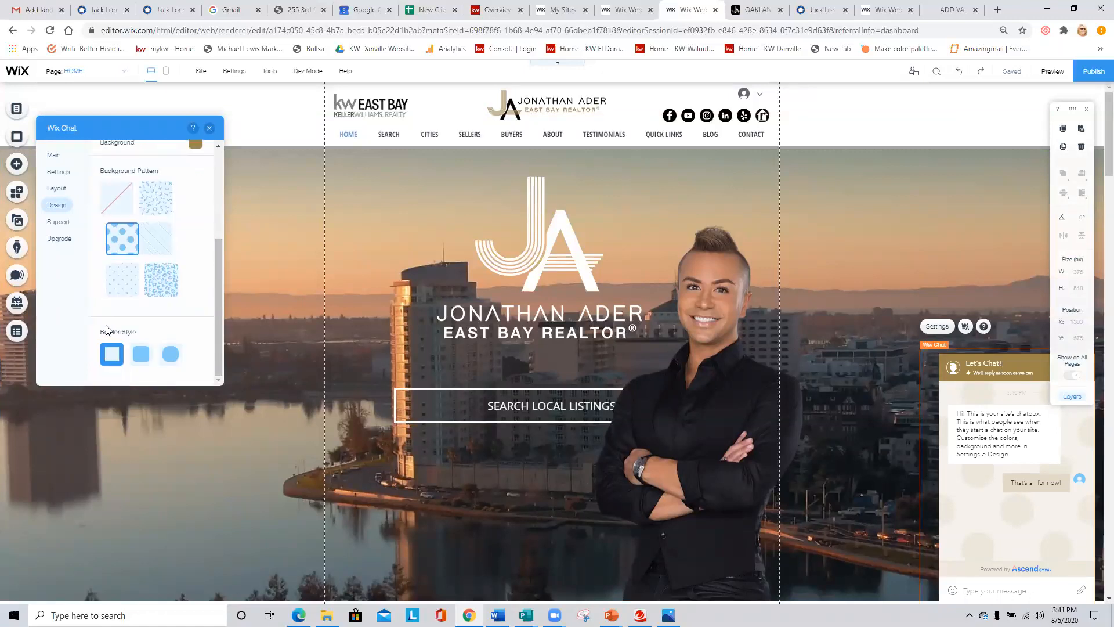
scroll(98, 294, up, 4)
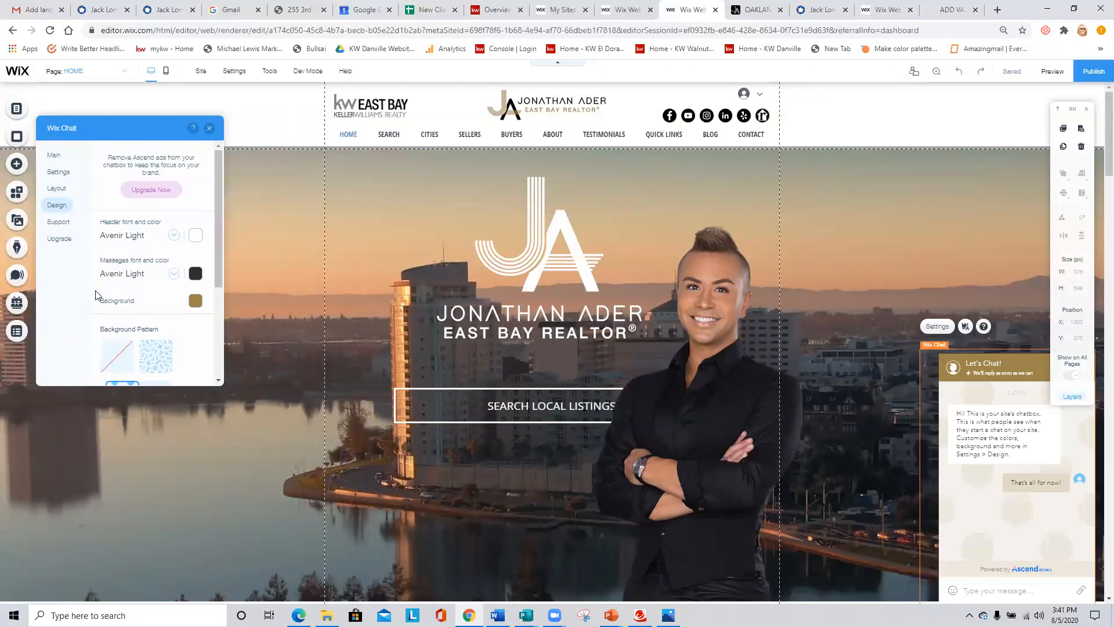
click(53, 155)
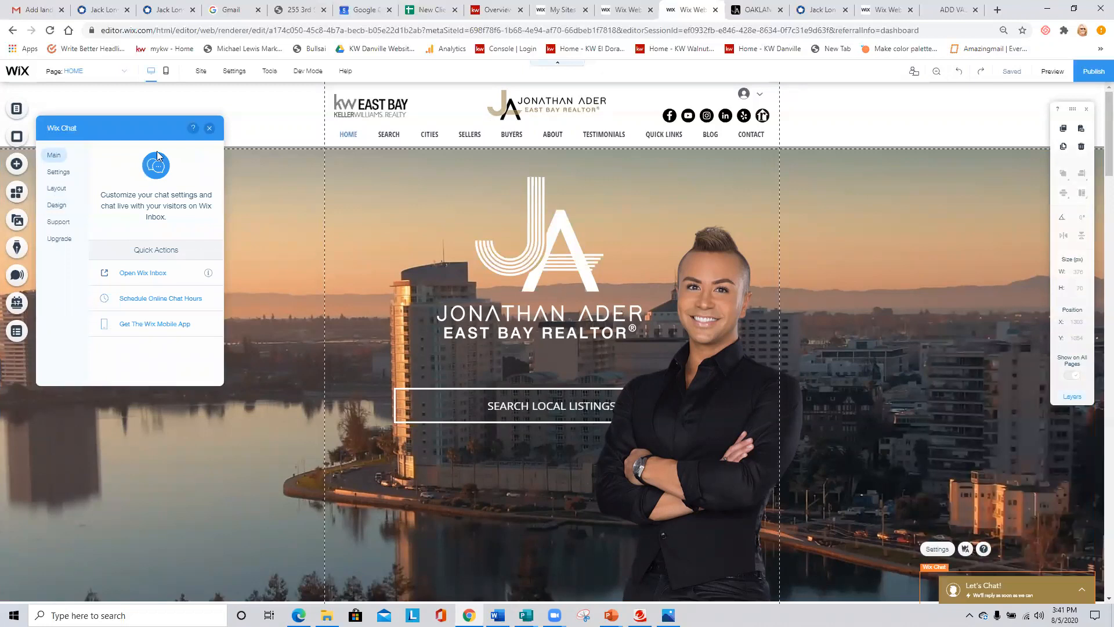
click(209, 128)
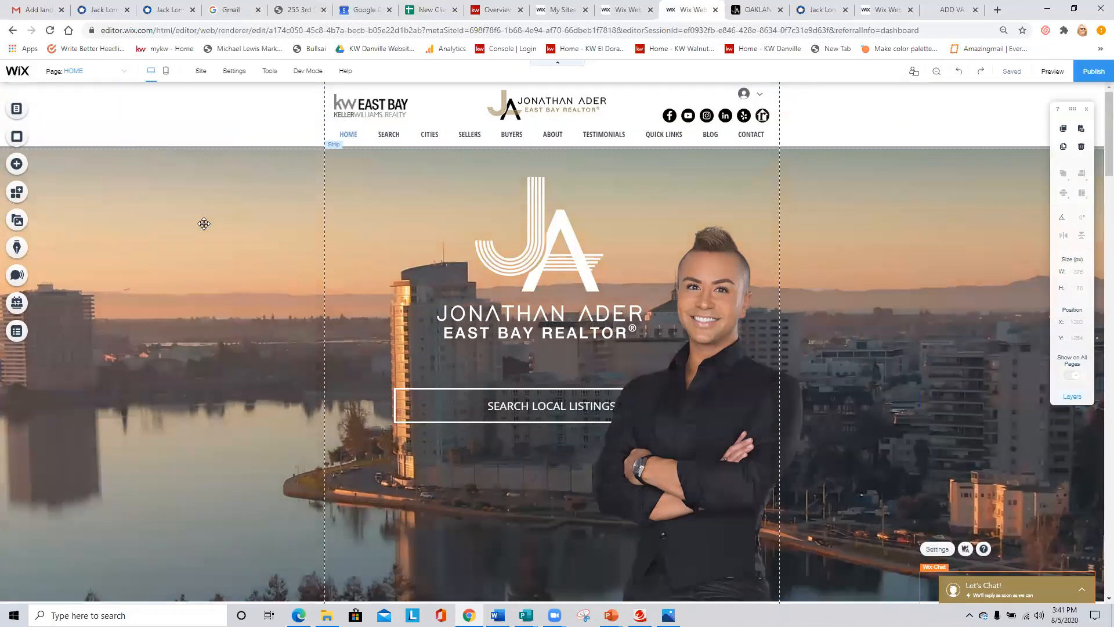
click(201, 225)
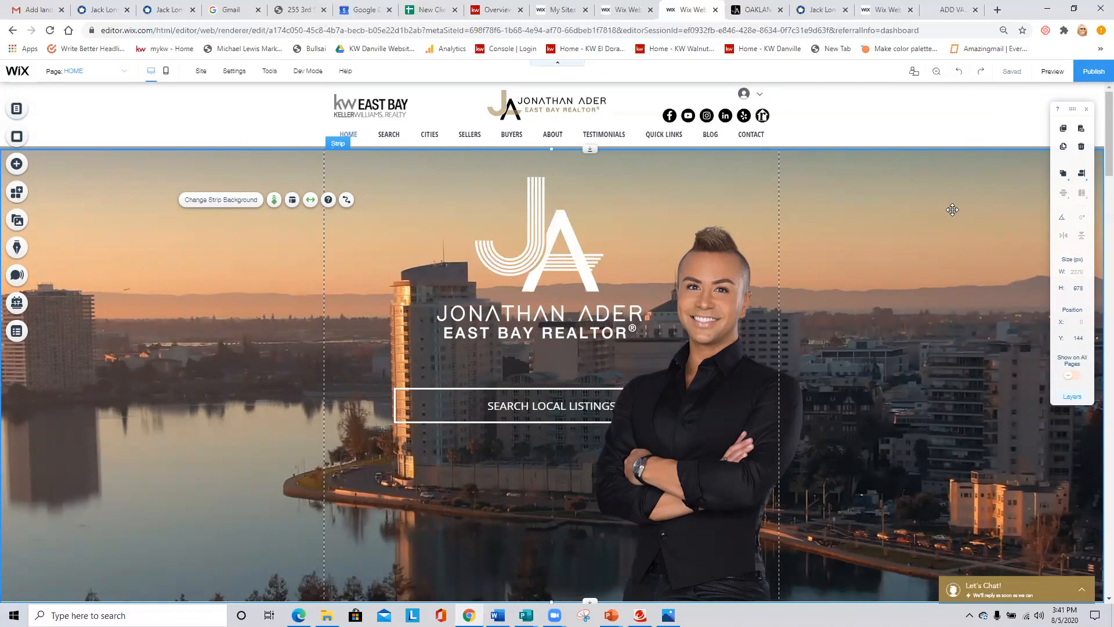
- Switch to the site management page, list all sites and folders, and open the dashboard of Mysite
mouse_move(1010, 72)
mouse_move(1014, 85)
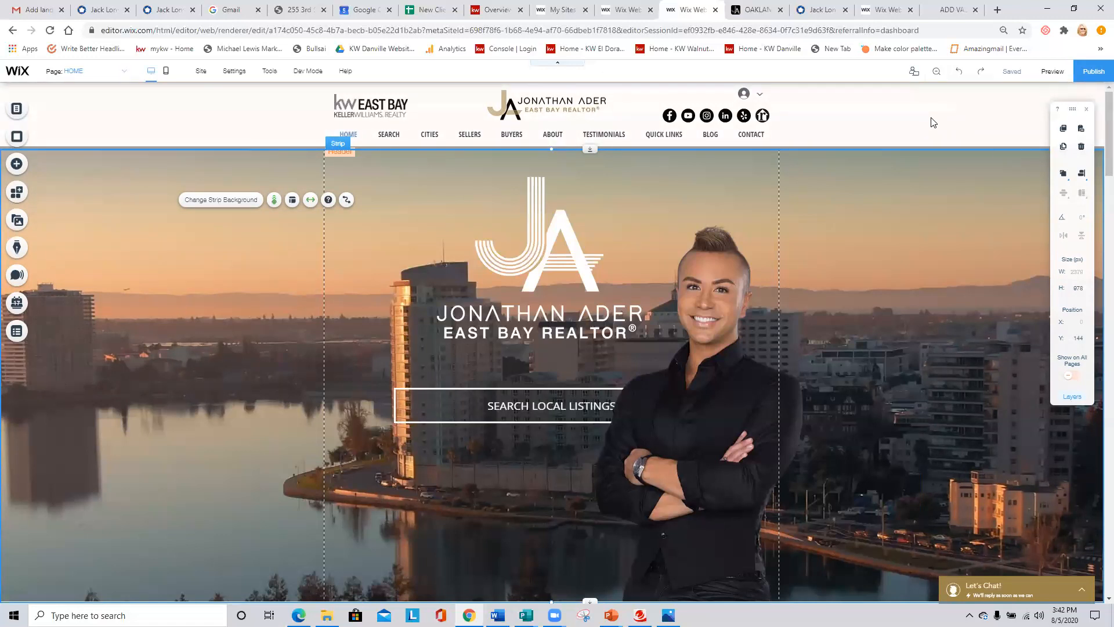
click(776, 93)
click(563, 9)
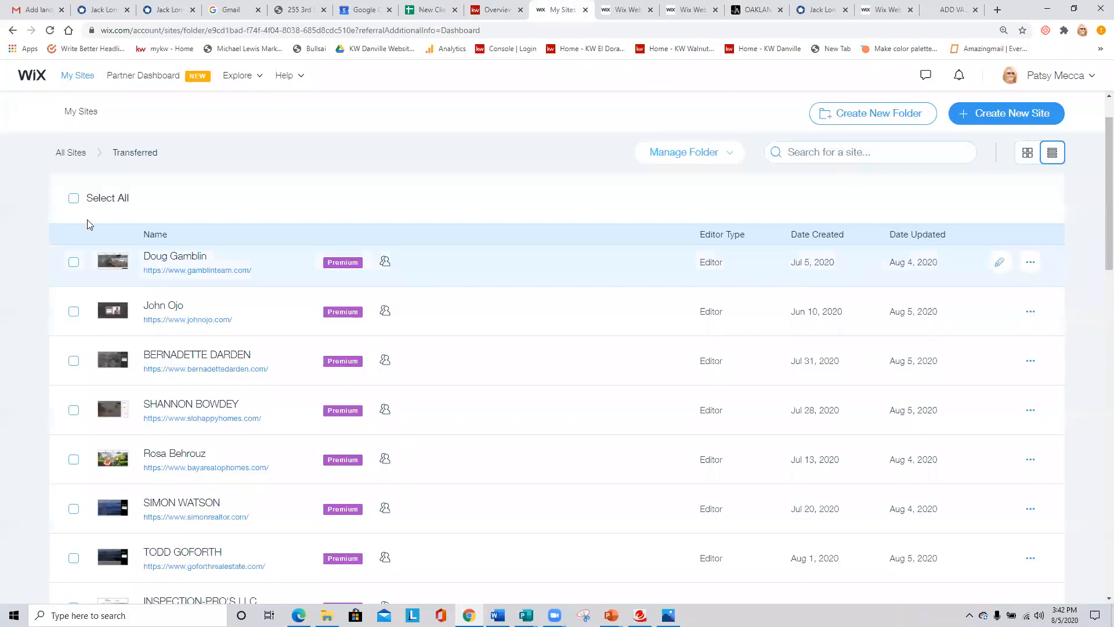
click(78, 76)
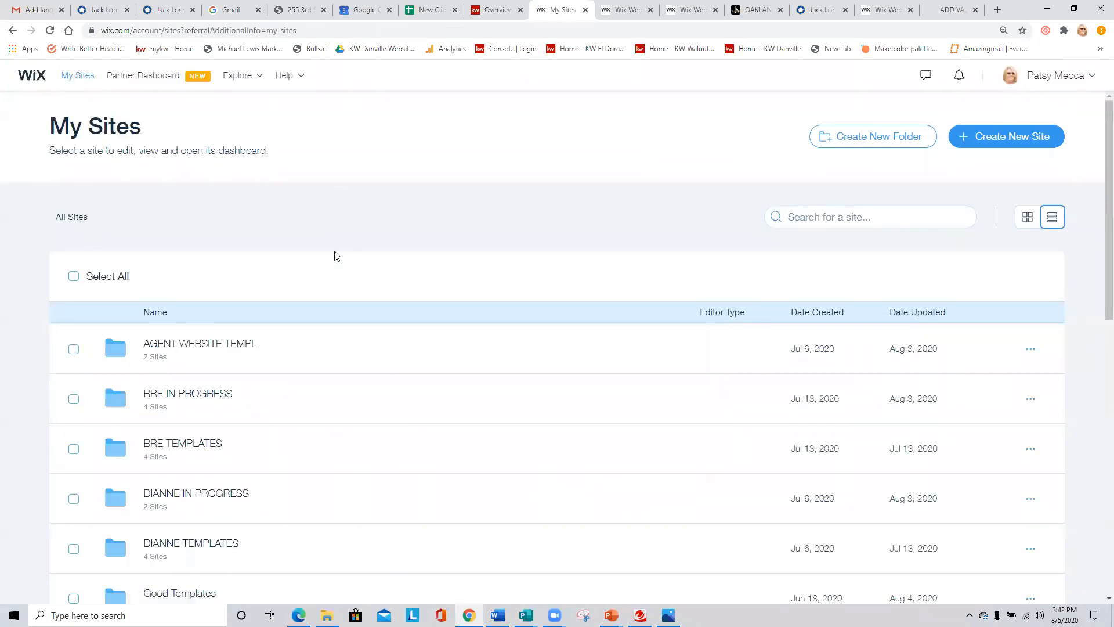
scroll(333, 253, down, 5)
scroll(420, 316, down, 2)
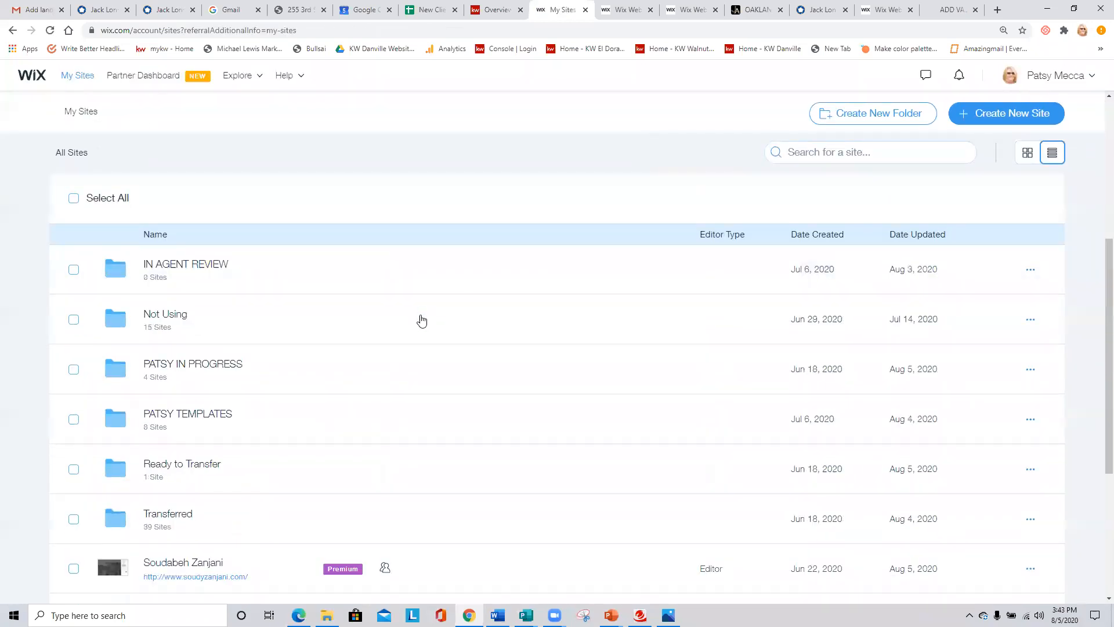
scroll(411, 355, down, 1)
scroll(411, 356, down, 1)
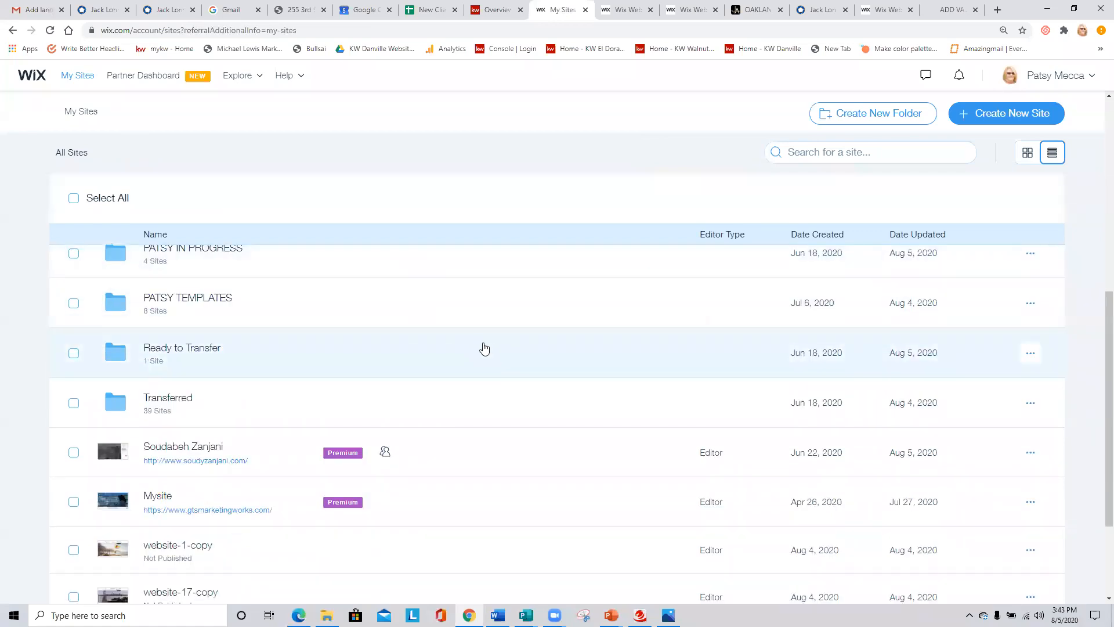
scroll(289, 366, down, 2)
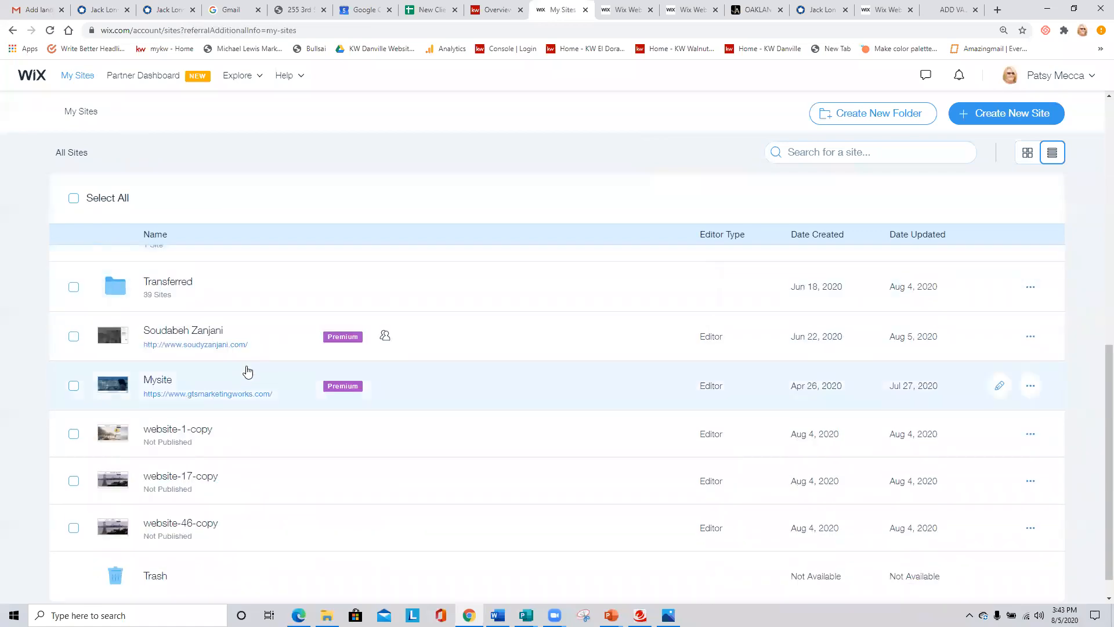
click(157, 380)
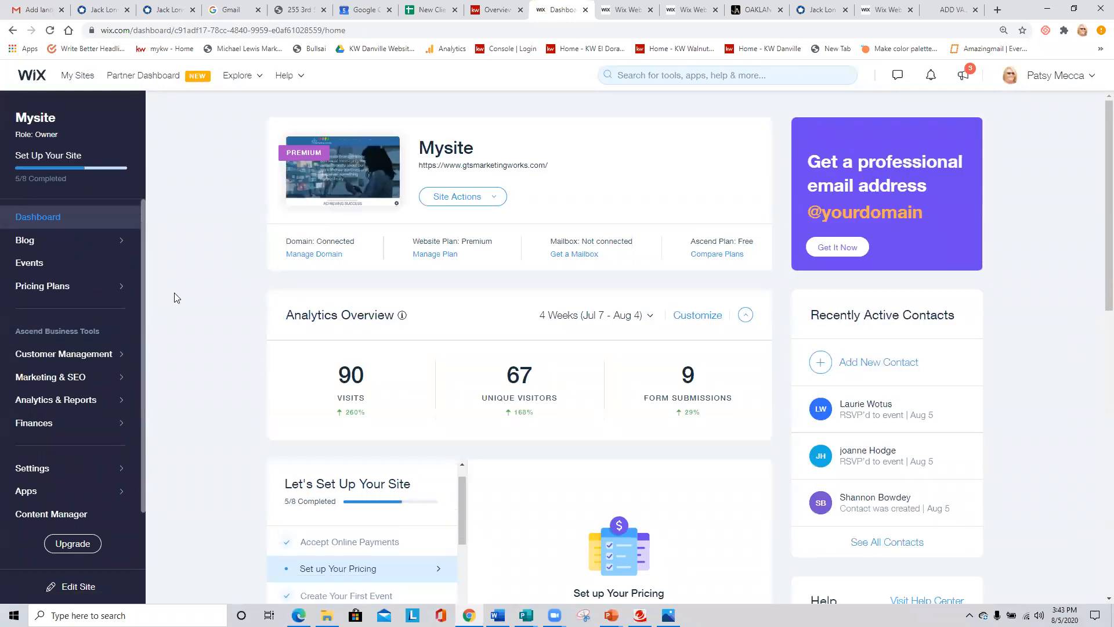
- Start a new event for Mysite and review the form's general info, date and time, location, video conferencing and description options
click(32, 264)
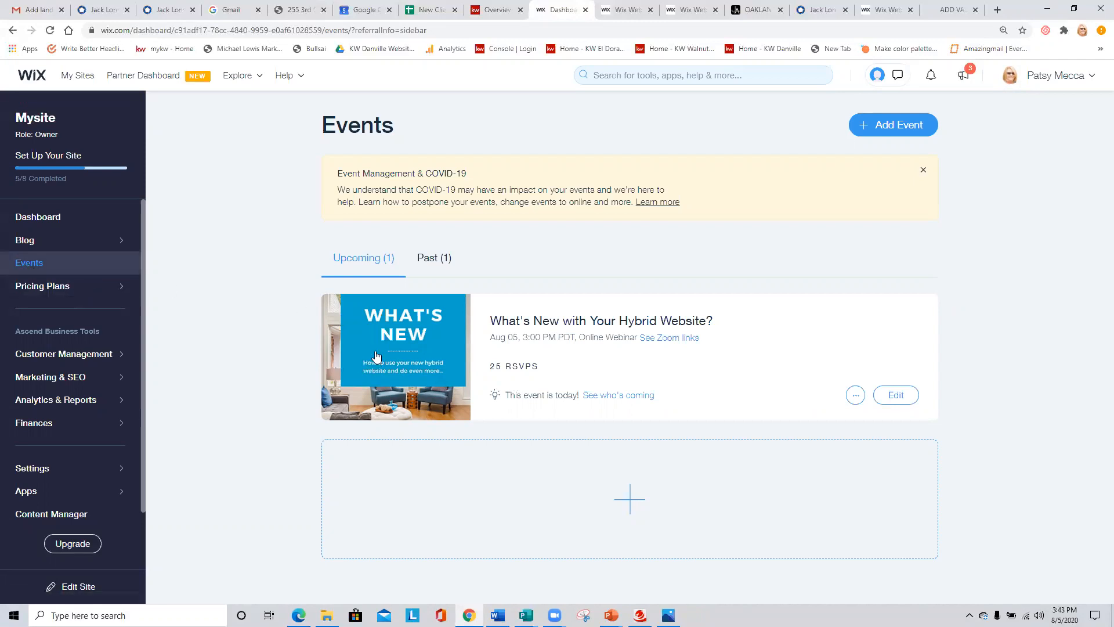
click(905, 125)
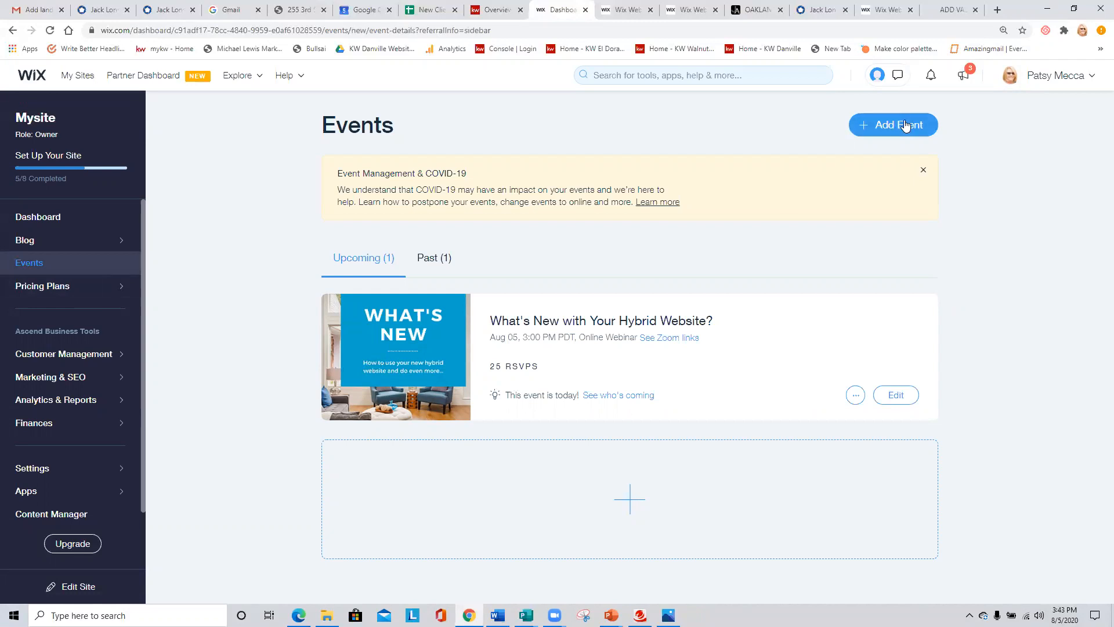
scroll(785, 315, down, 1)
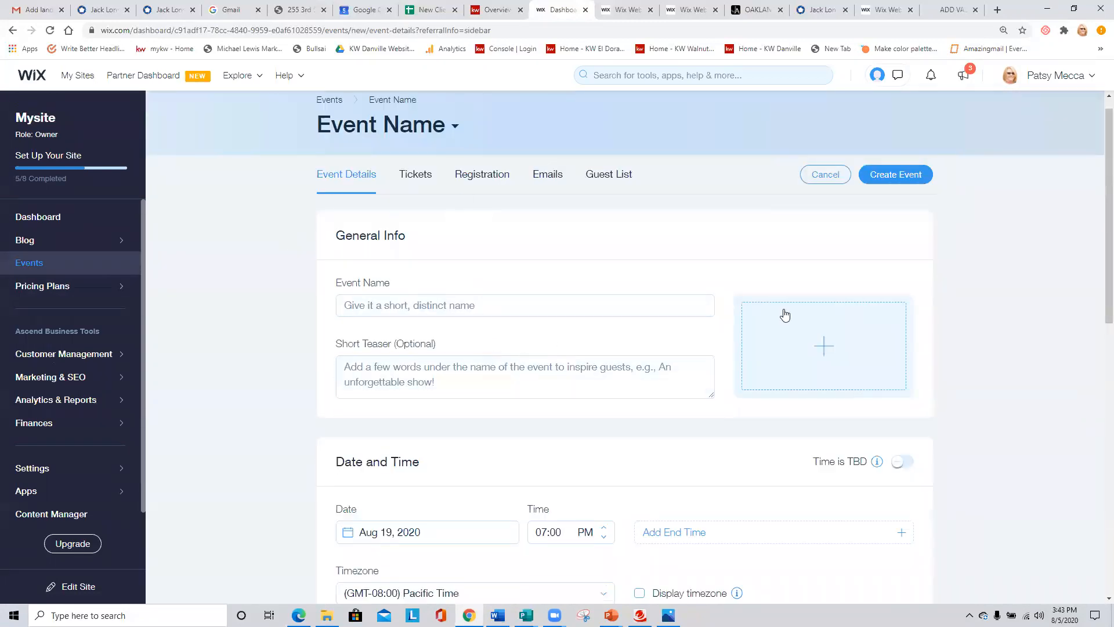
scroll(572, 289, down, 2)
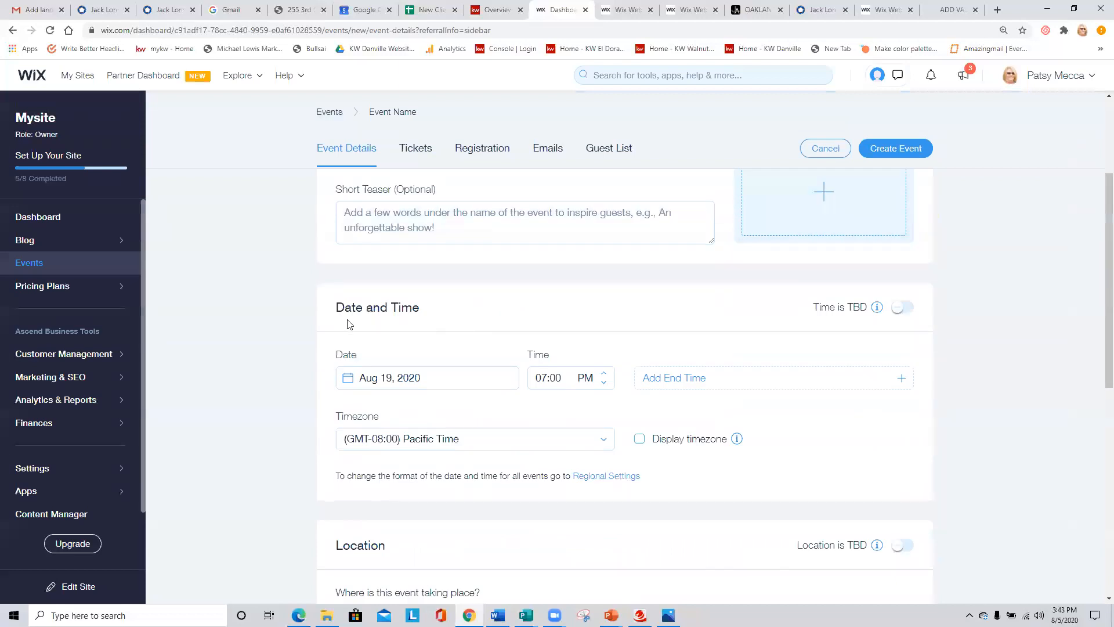
scroll(193, 315, down, 5)
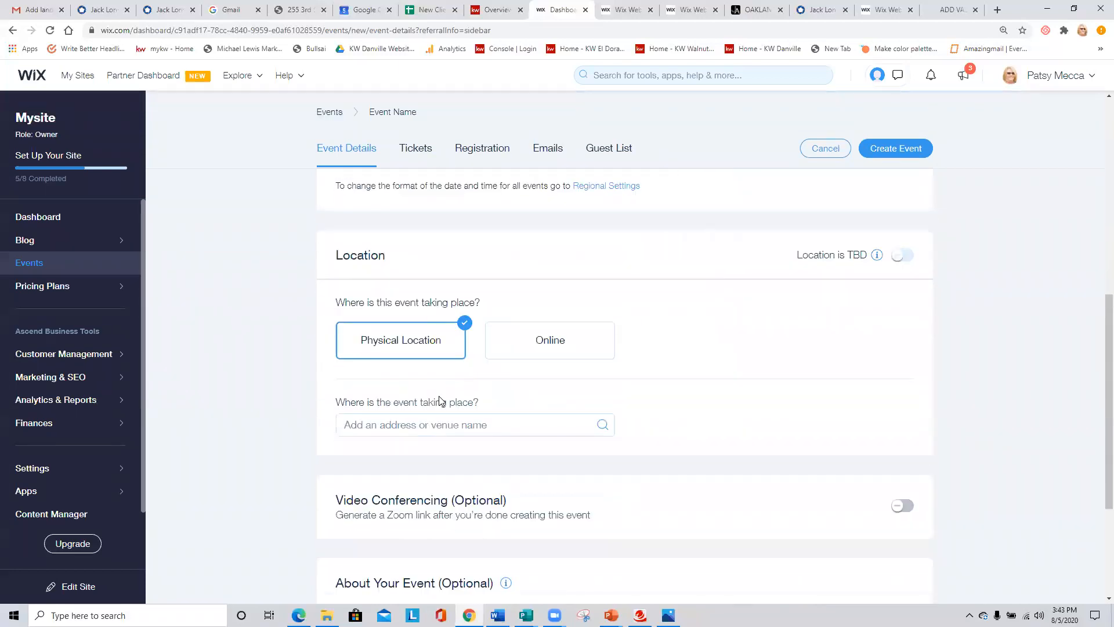
scroll(269, 415, down, 1)
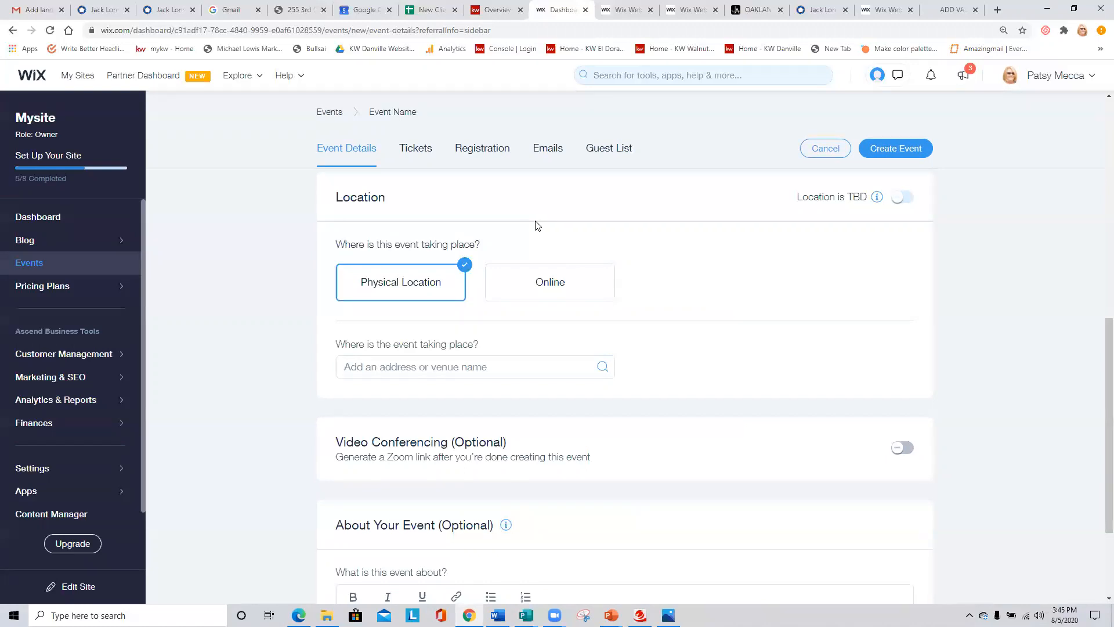
scroll(529, 235, down, 3)
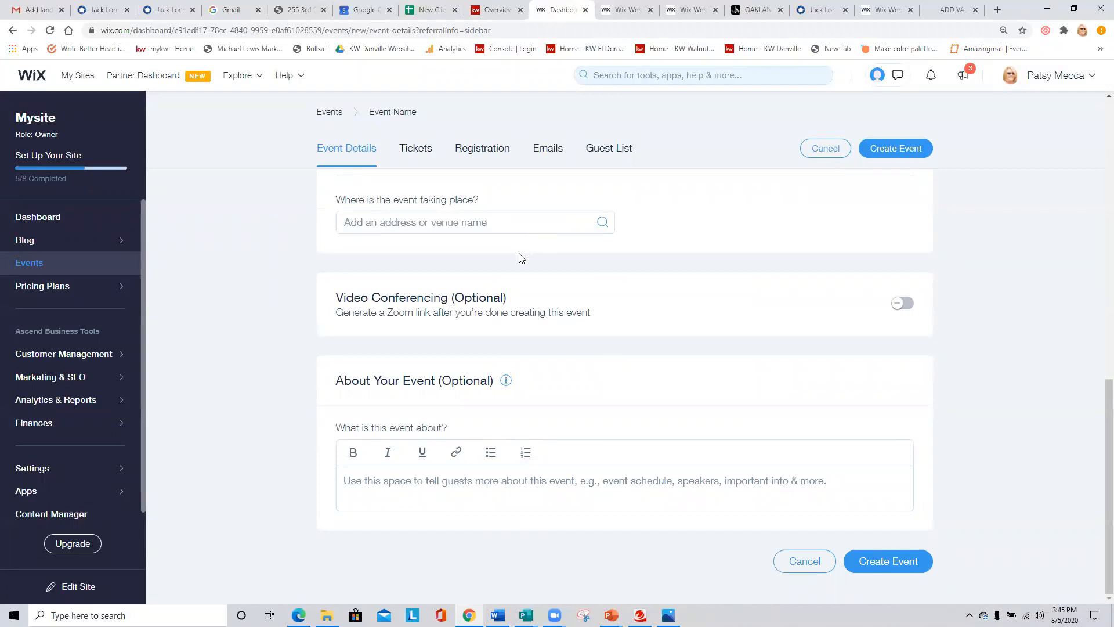
scroll(649, 290, up, 3)
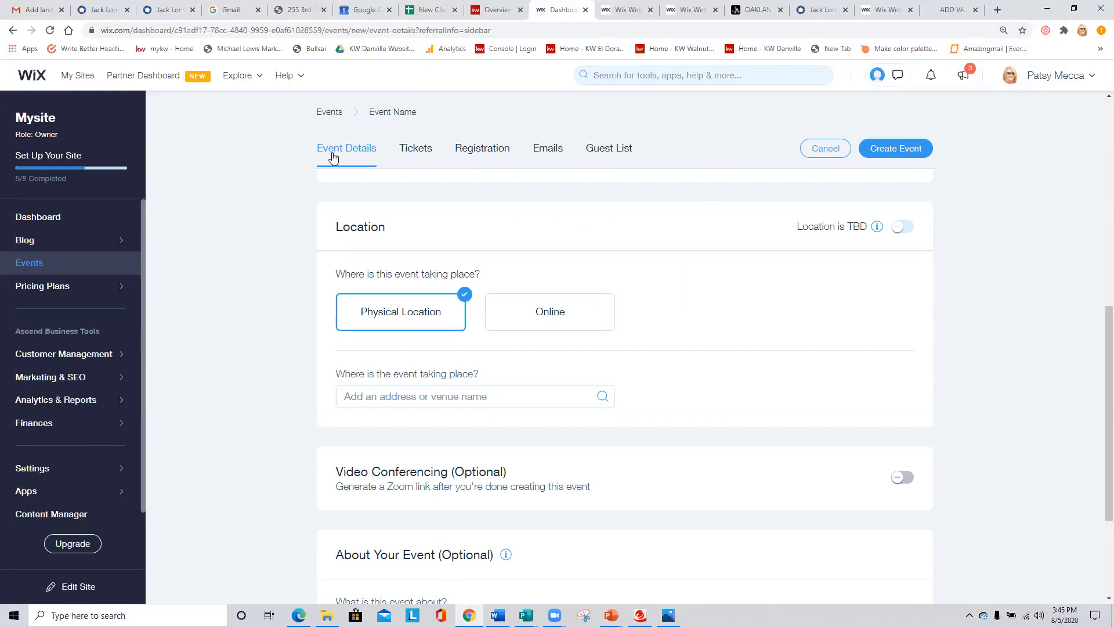
- Leave the new event form without creating the event and reopen the Mysite dashboard from the list of all sites
click(81, 77)
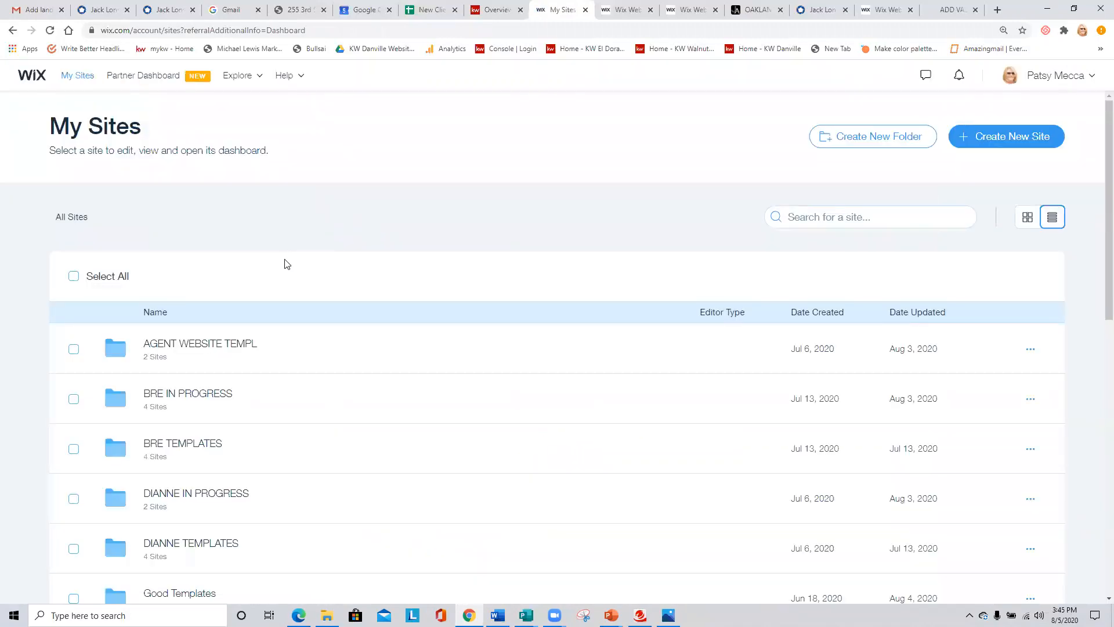
scroll(201, 257, down, 2)
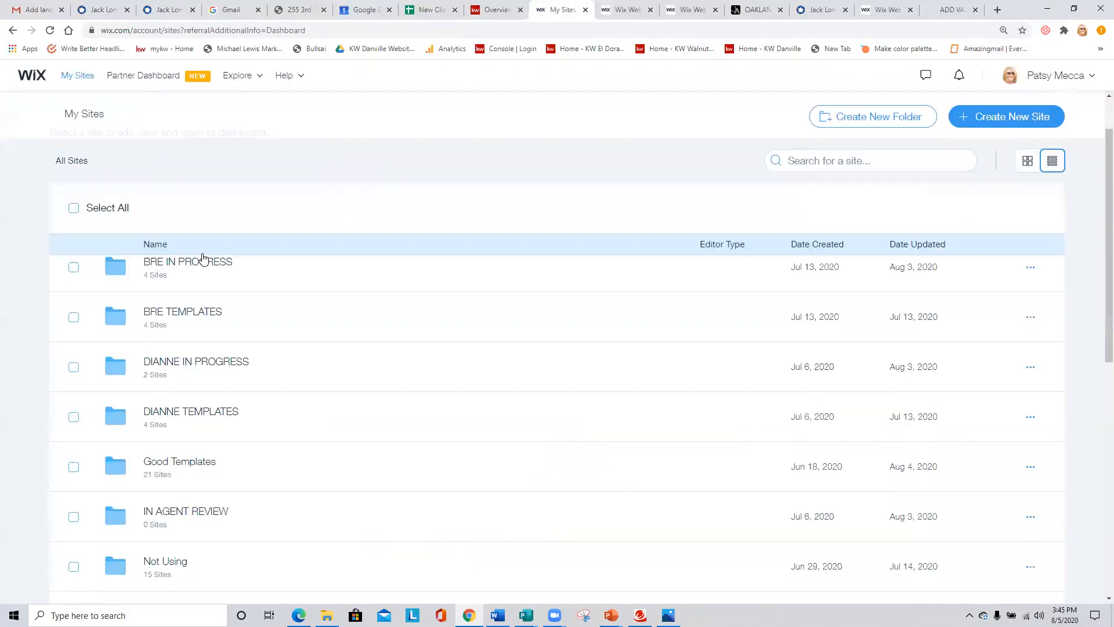
scroll(203, 258, down, 5)
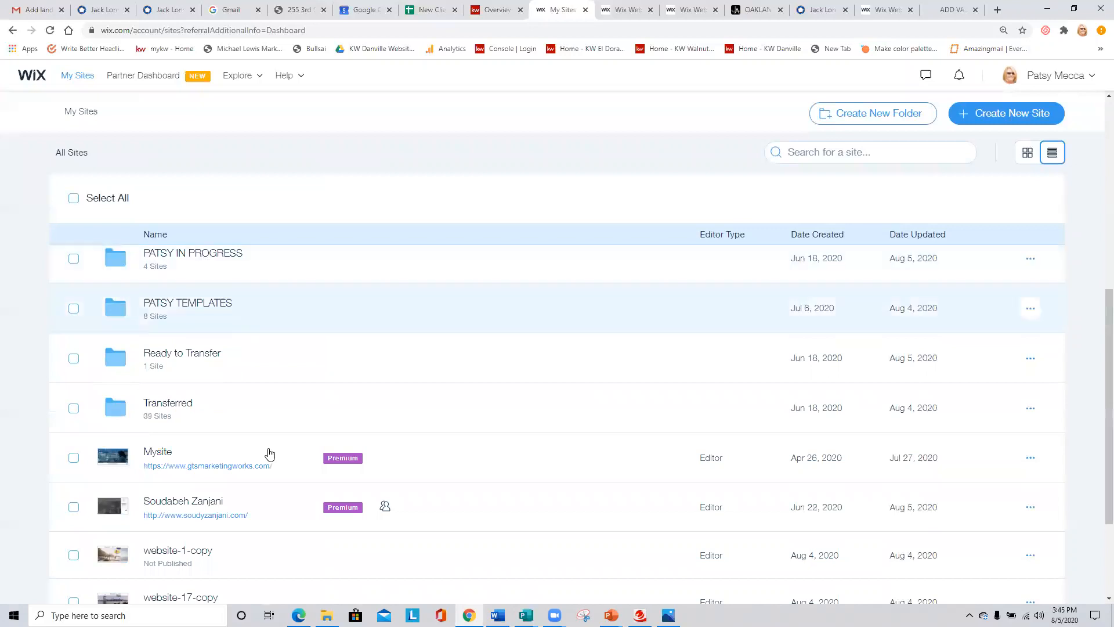
click(161, 454)
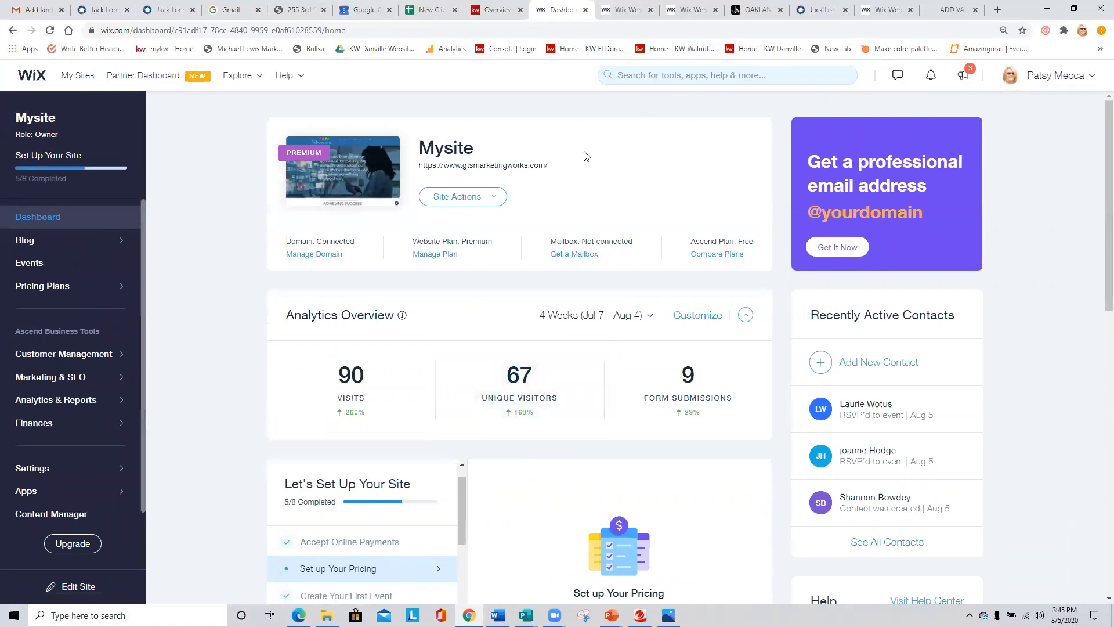
- Review the site's notifications about event RSVPs and close the notification list
click(931, 78)
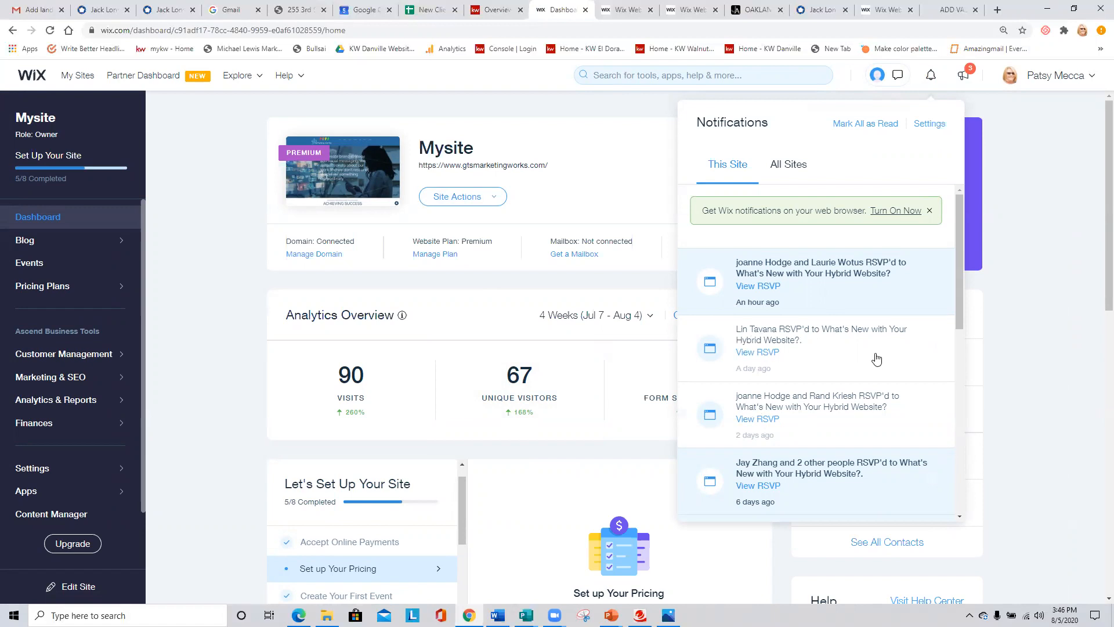
scroll(877, 359, down, 1)
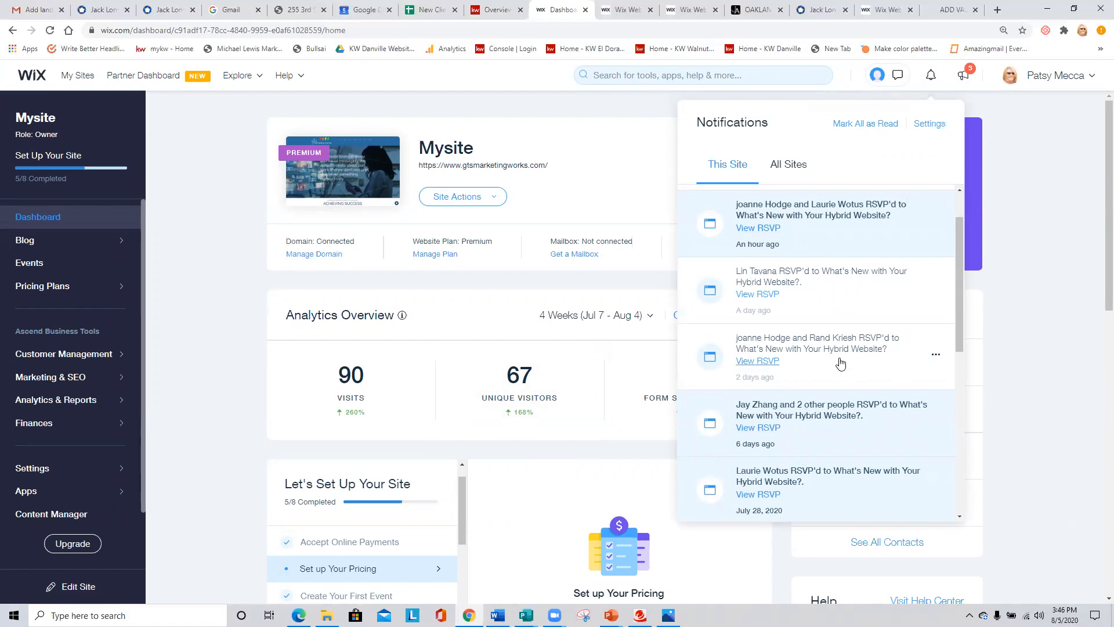
scroll(839, 365, up, 1)
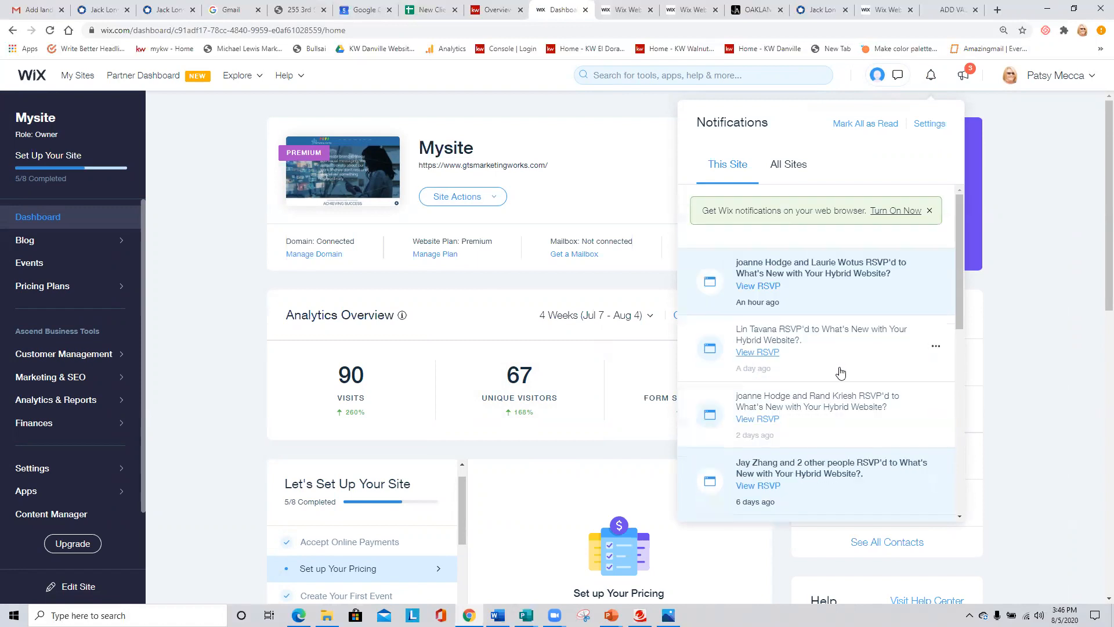
click(208, 223)
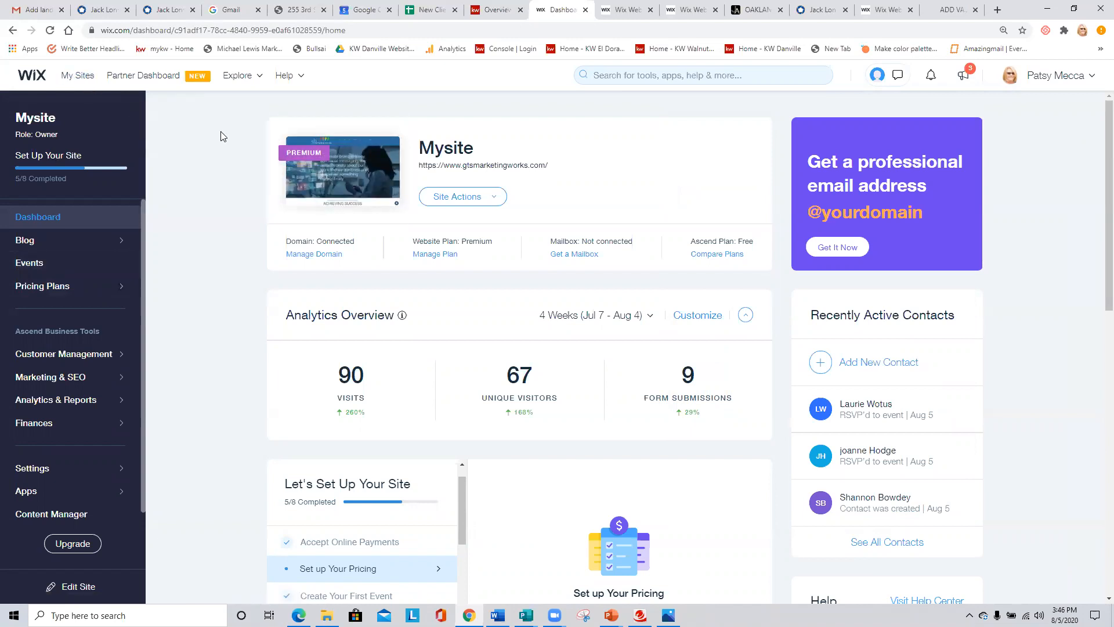
- Open Mysite for editing from its dashboard and display the list of its main pages
click(488, 196)
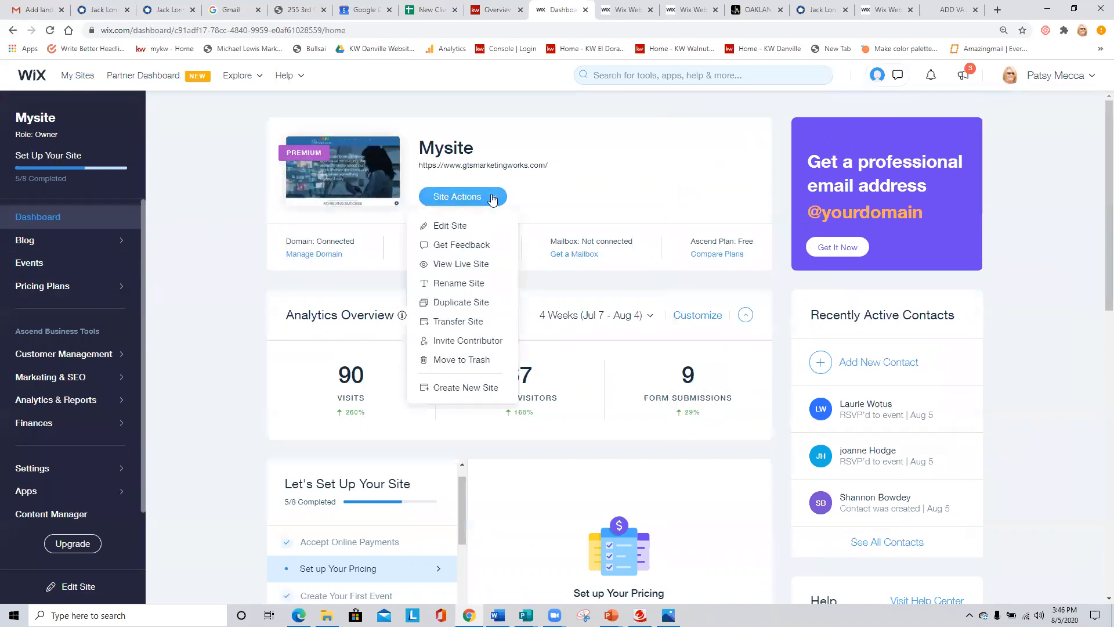
click(459, 226)
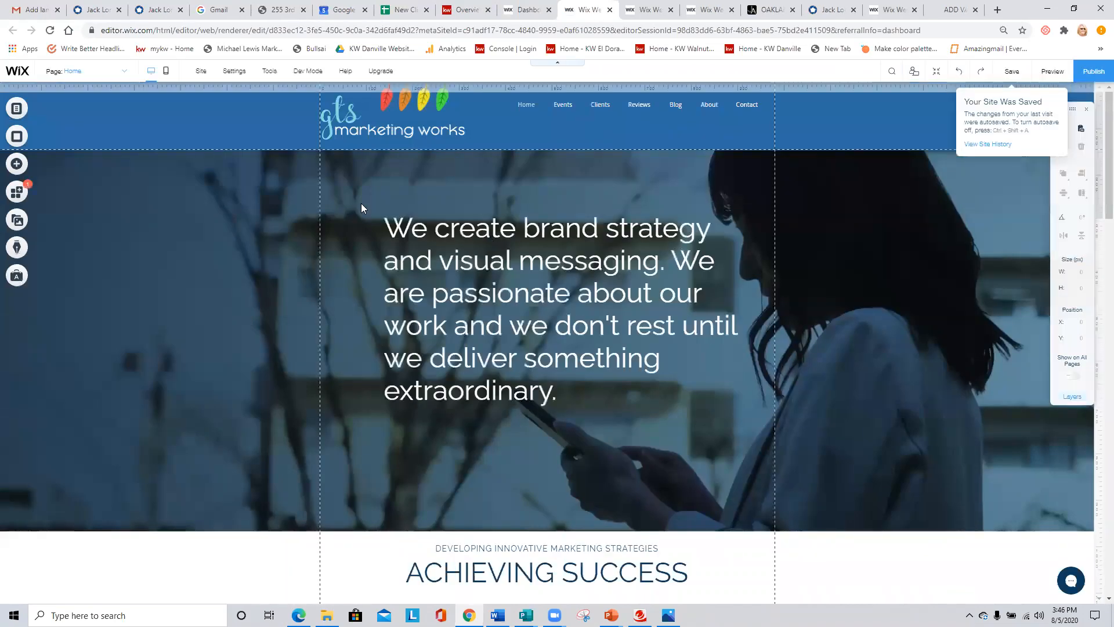
click(17, 110)
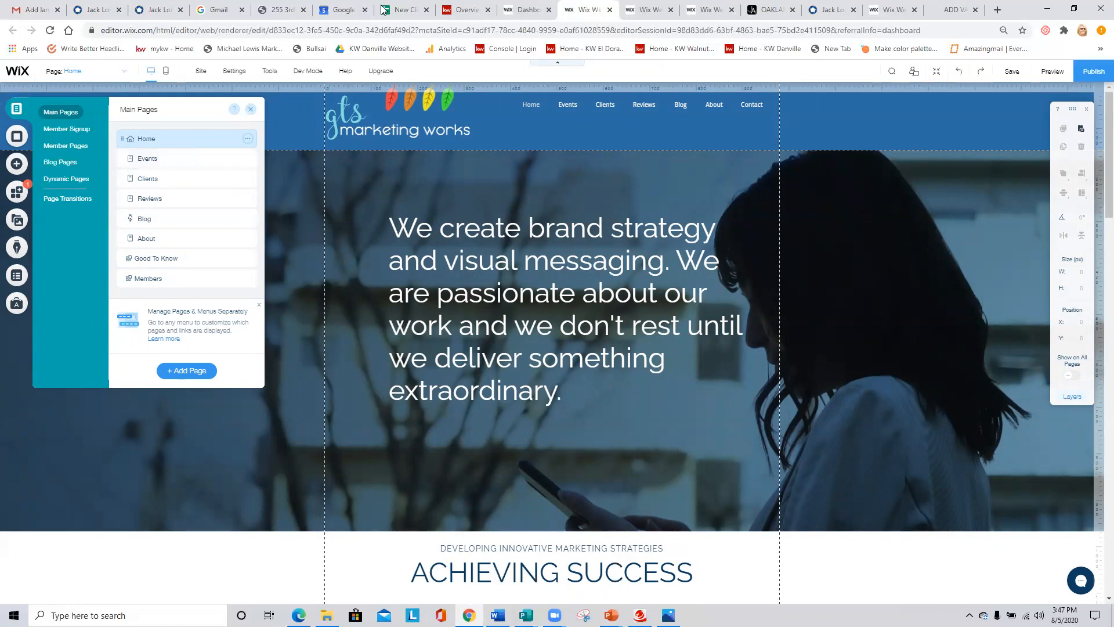
- View the published Oakland page down to its map, open its search for Oakland homes for sale, and dismiss the location request
click(707, 10)
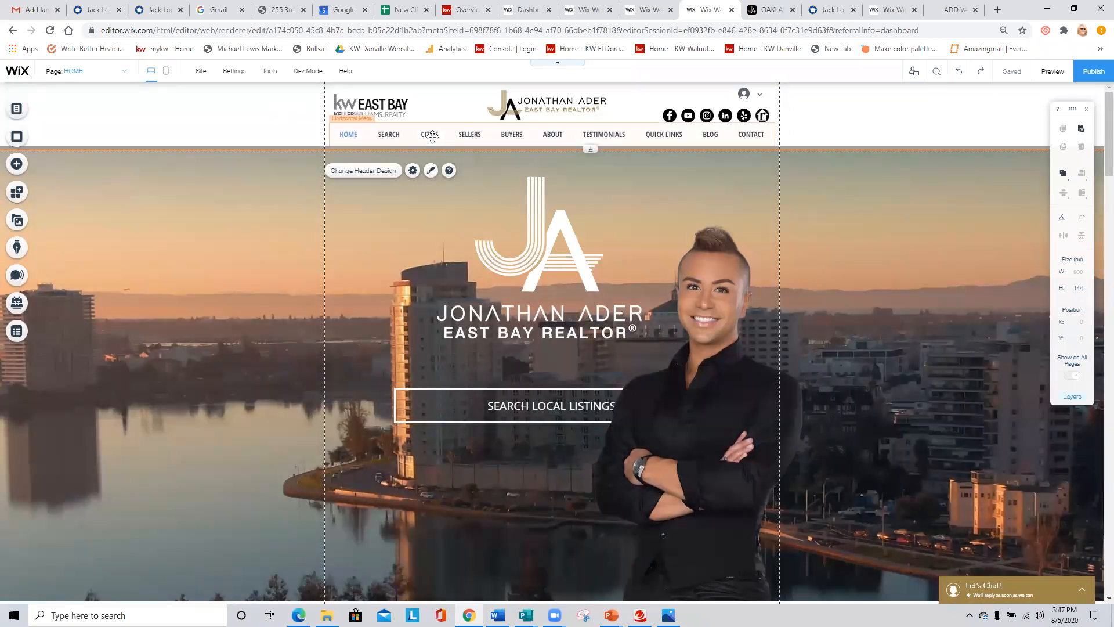
key(ctrl+Tab)
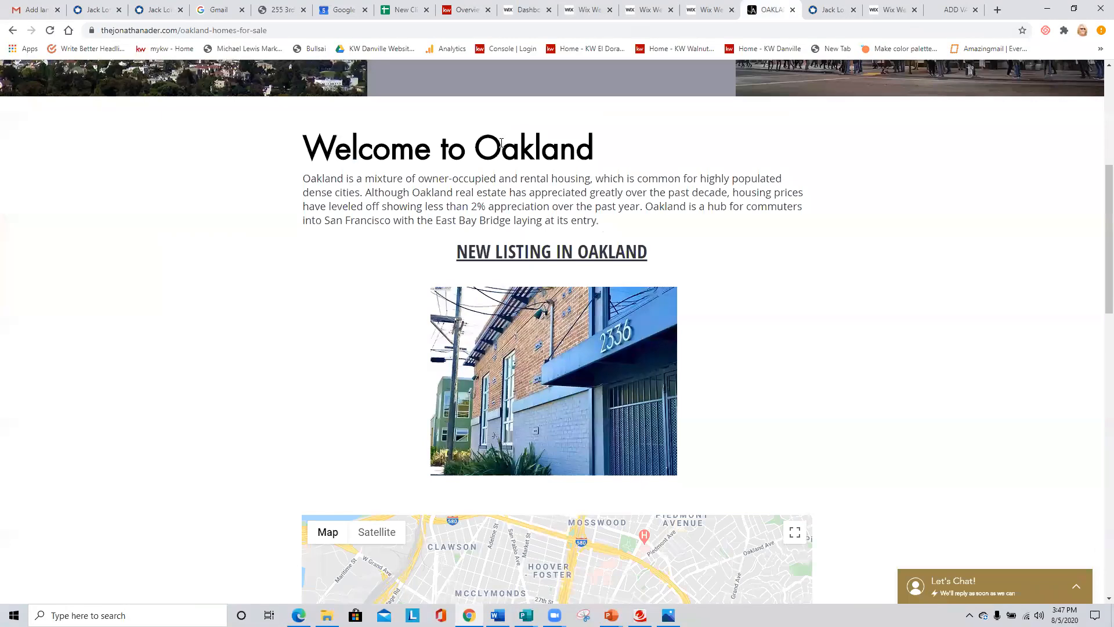
scroll(452, 206, down, 9)
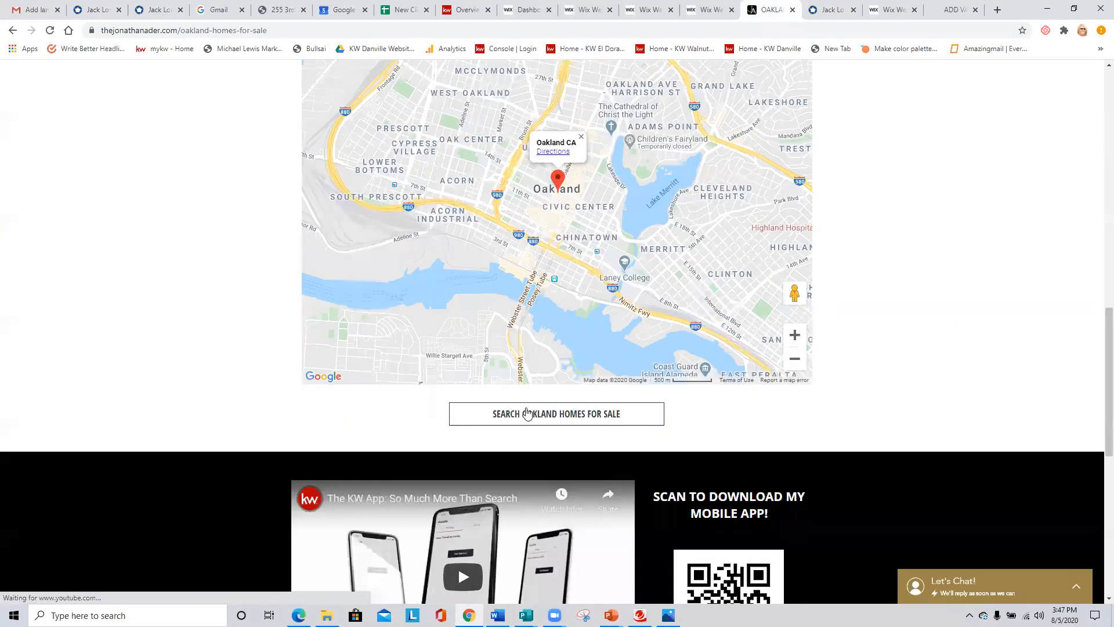
click(567, 423)
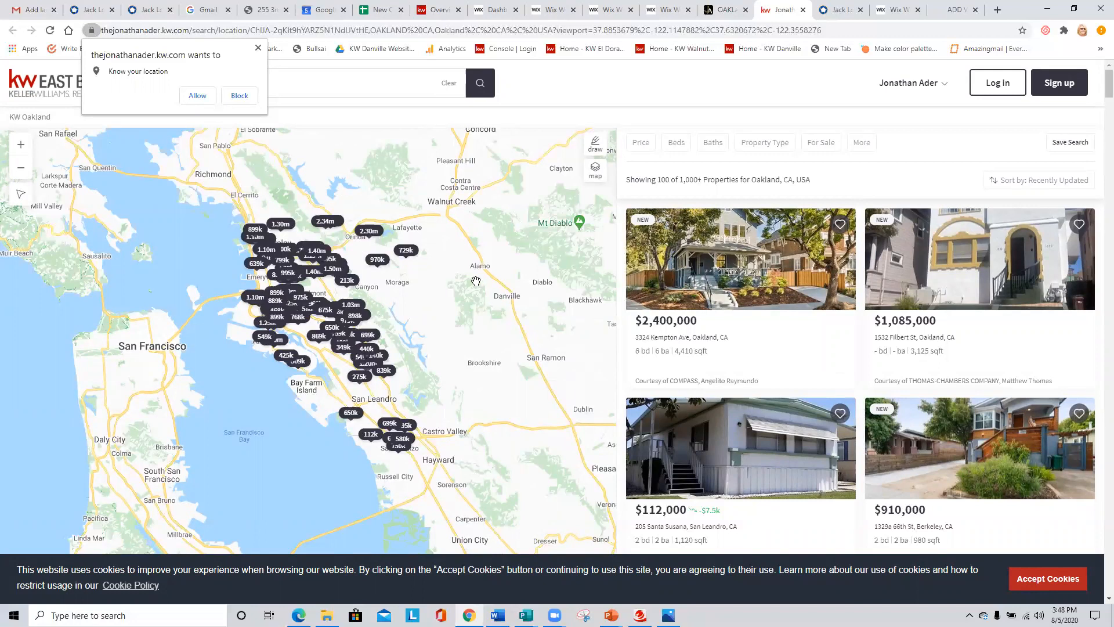
click(259, 48)
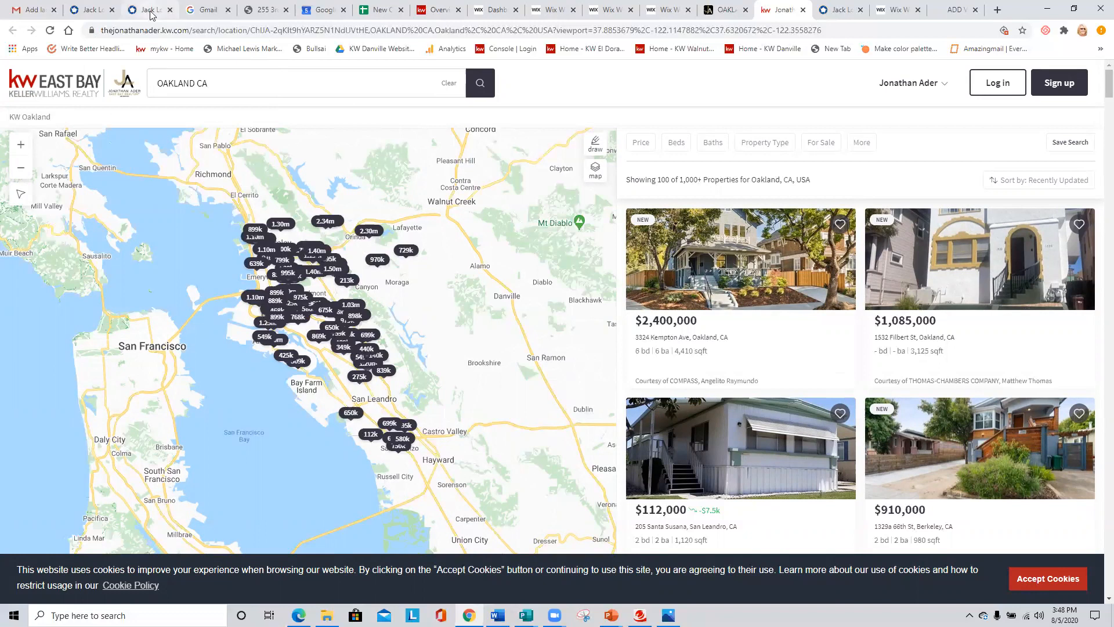
- Return to the Mysite editor, dismiss its list of main pages, and close that site's editor
click(553, 9)
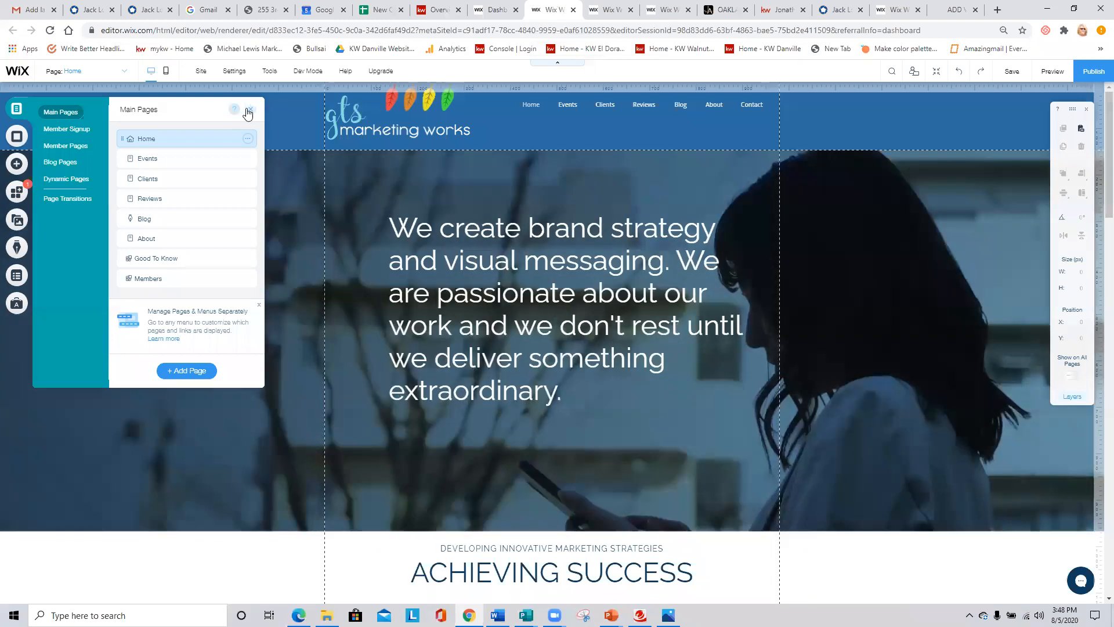
click(250, 110)
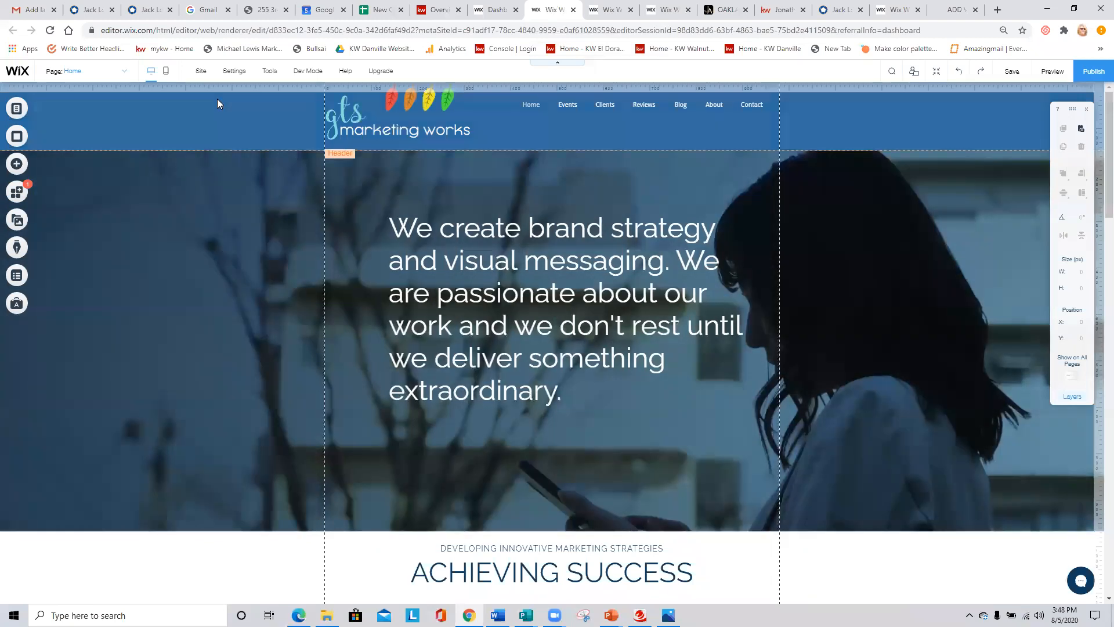
click(573, 10)
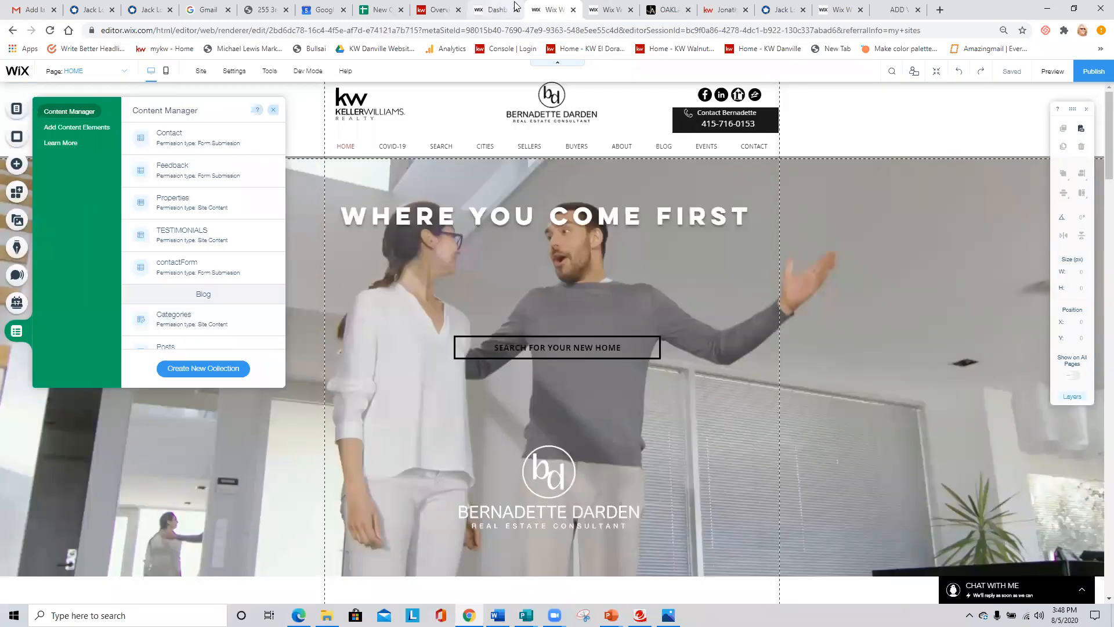